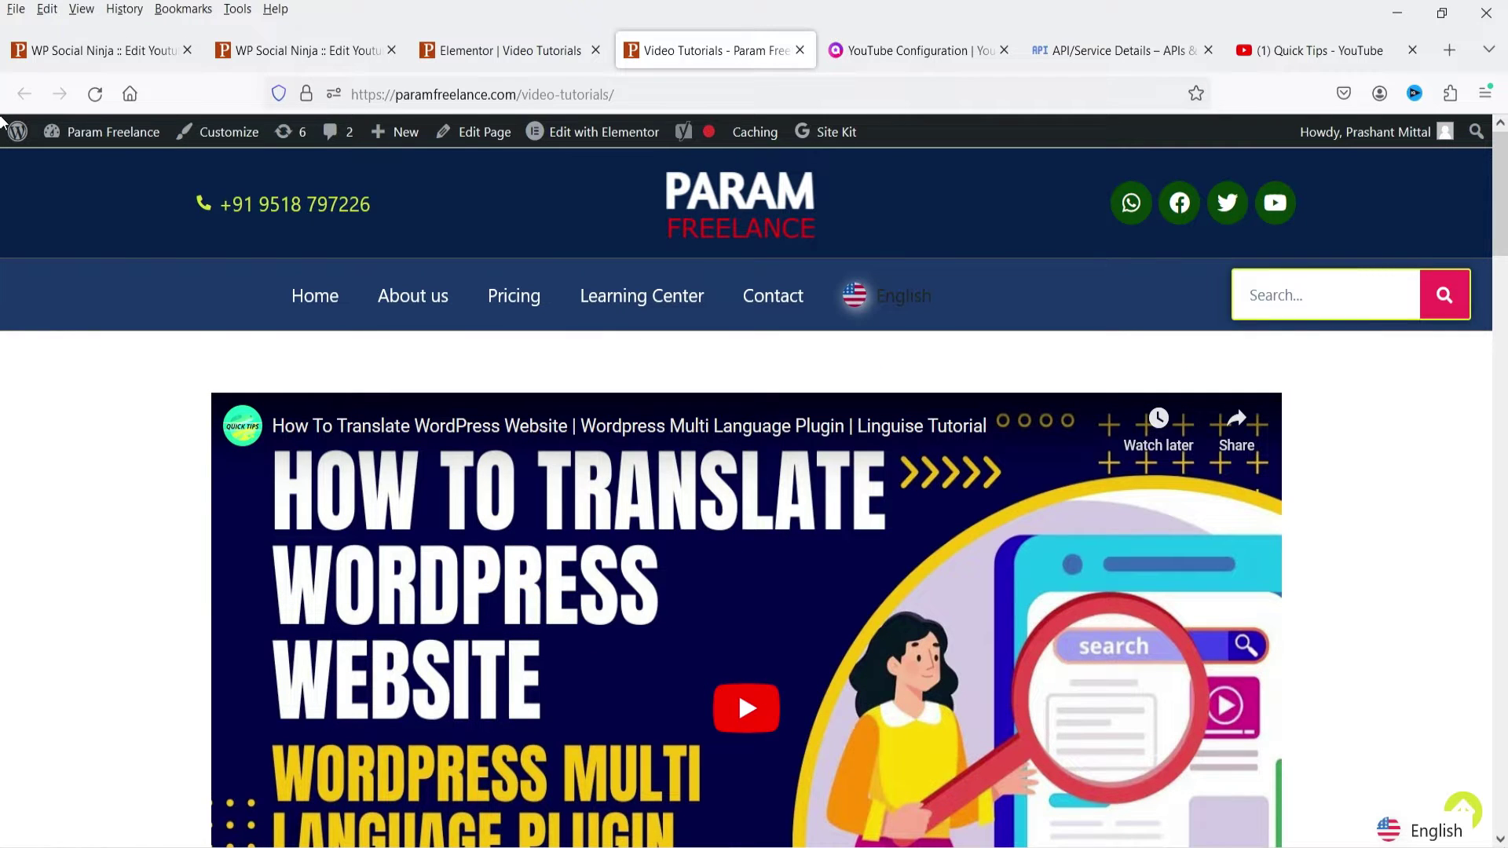
- Review the featured video on the Video Tutorials page and advance the video carousel below it
{"action": "scroll", "coordinate": [39, 492], "scroll_direction": "down", "scroll_amount": 2}
{"action": "scroll", "coordinate": [39, 492], "scroll_direction": "up", "scroll_amount": 2}
{"action": "scroll", "coordinate": [12, 513], "scroll_direction": "down", "scroll_amount": 2}
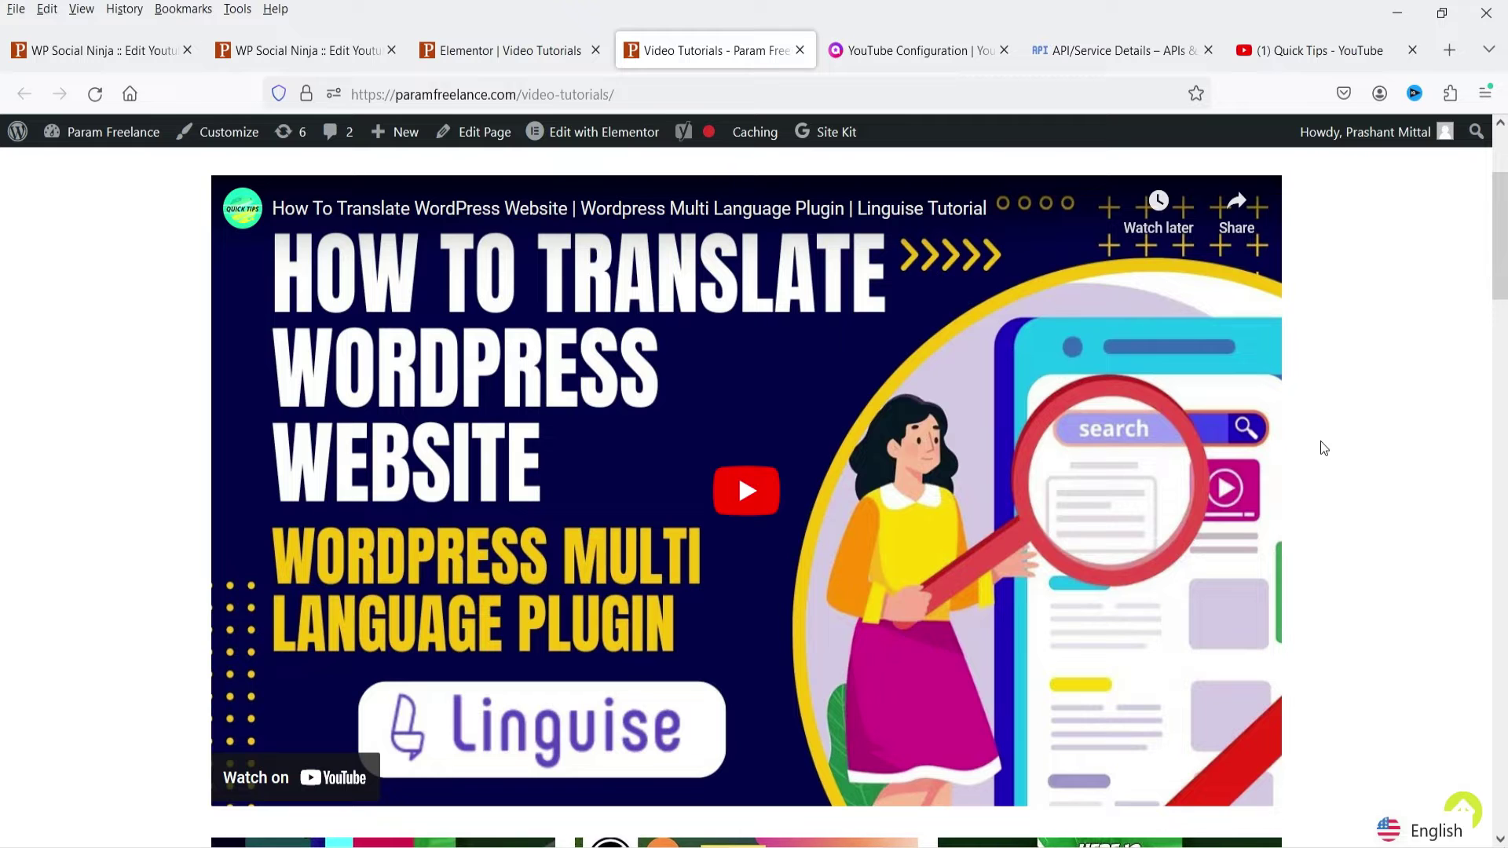
{"action": "scroll", "coordinate": [1335, 436], "scroll_direction": "down", "scroll_amount": 5}
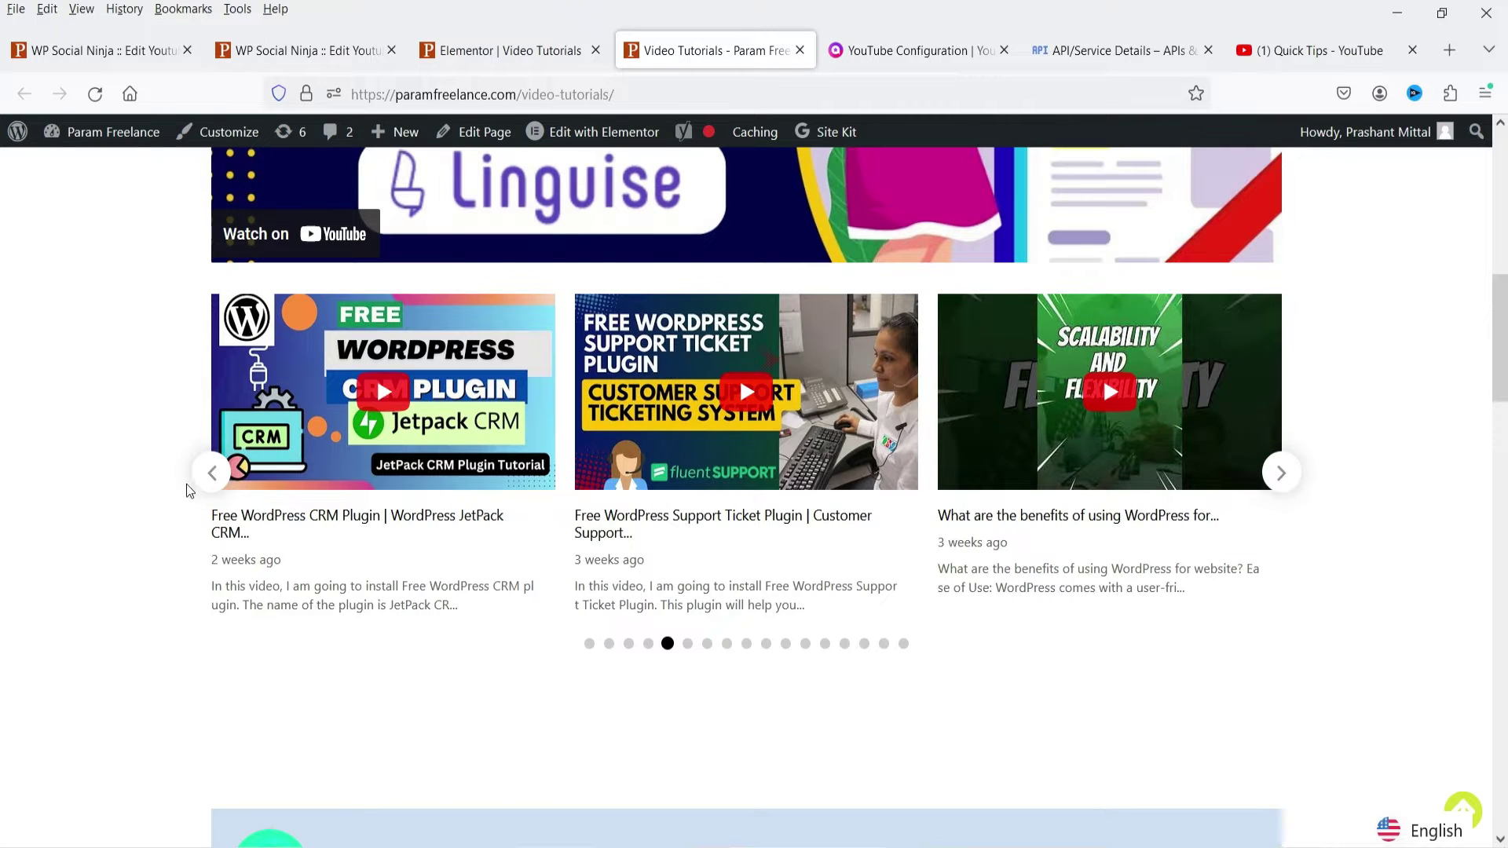
{"action": "left_click", "coordinate": [1280, 473]}
{"action": "left_click", "coordinate": [1281, 473]}
{"action": "left_click", "coordinate": [1281, 473]}
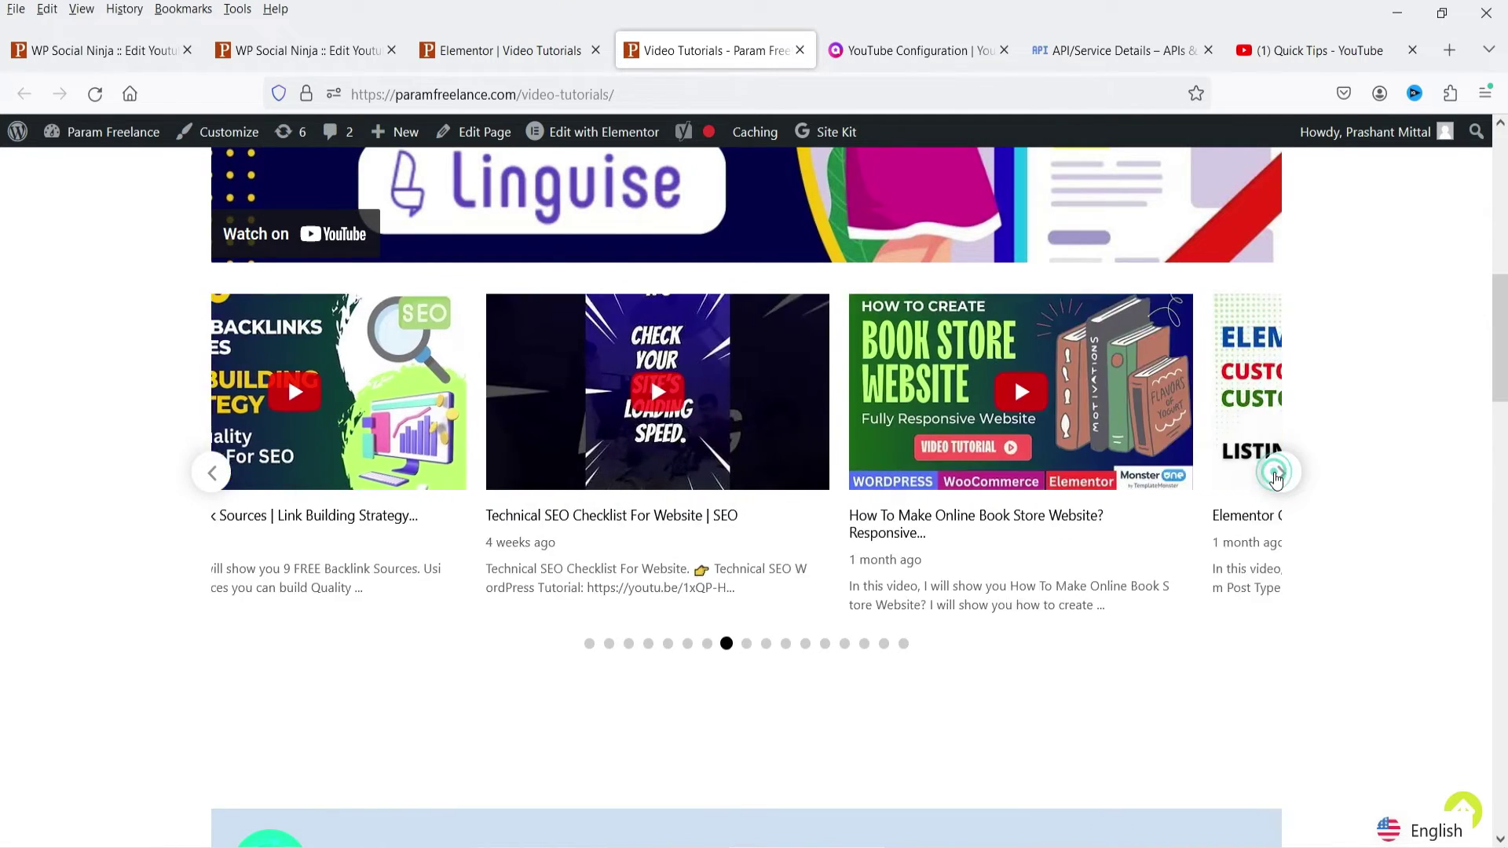
- Examine the Quick Tips channel header and the video grid down to its end
{"action": "scroll", "coordinate": [1426, 455], "scroll_direction": "down", "scroll_amount": 6}
{"action": "scroll", "coordinate": [1426, 456], "scroll_direction": "up", "scroll_amount": 1}
{"action": "scroll", "coordinate": [1427, 456], "scroll_direction": "down", "scroll_amount": 1}
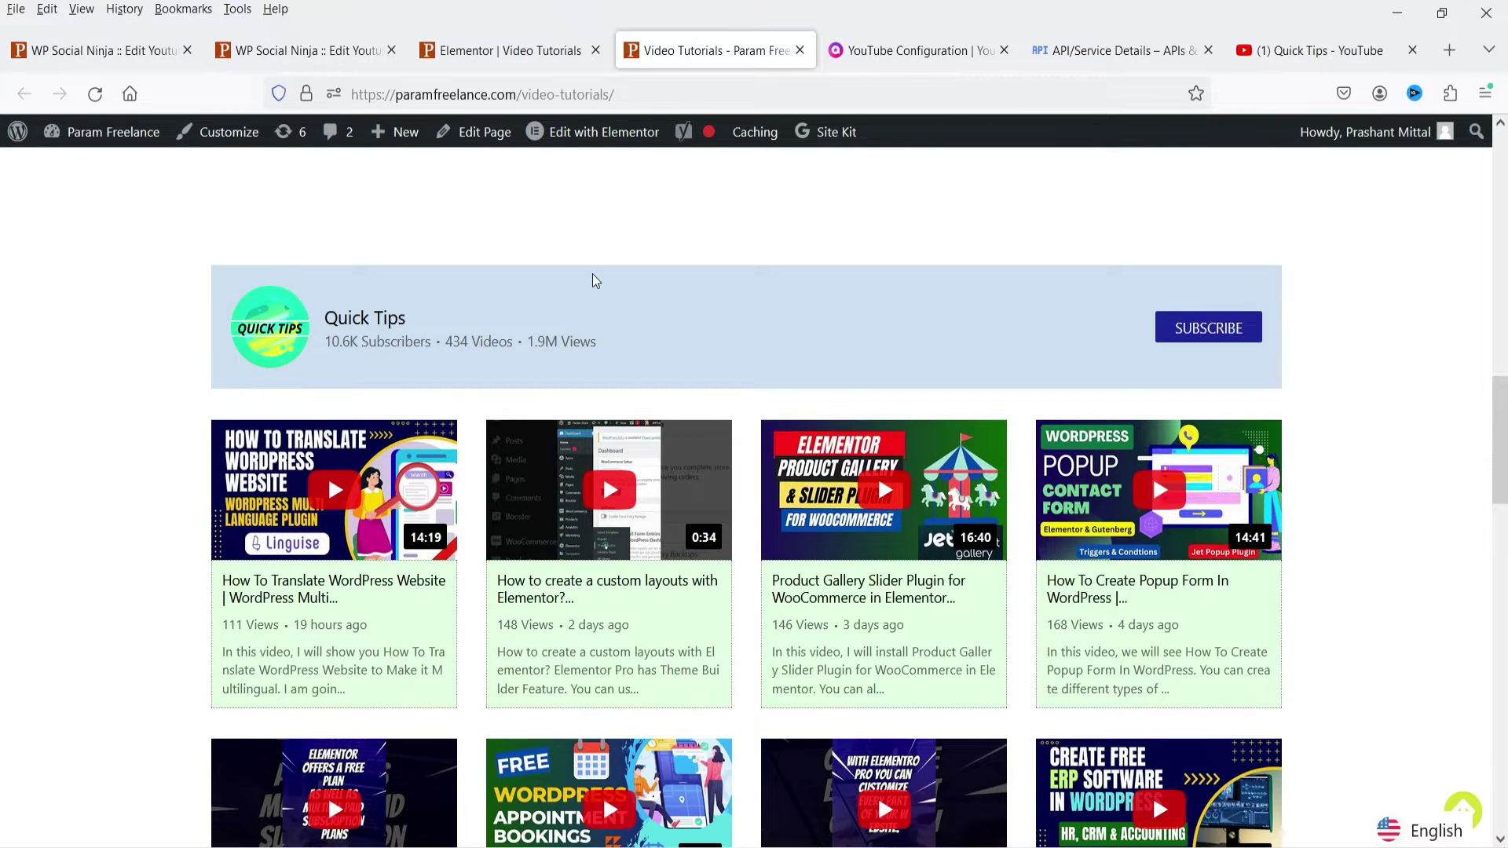
{"action": "scroll", "coordinate": [1381, 338], "scroll_direction": "down", "scroll_amount": 2}
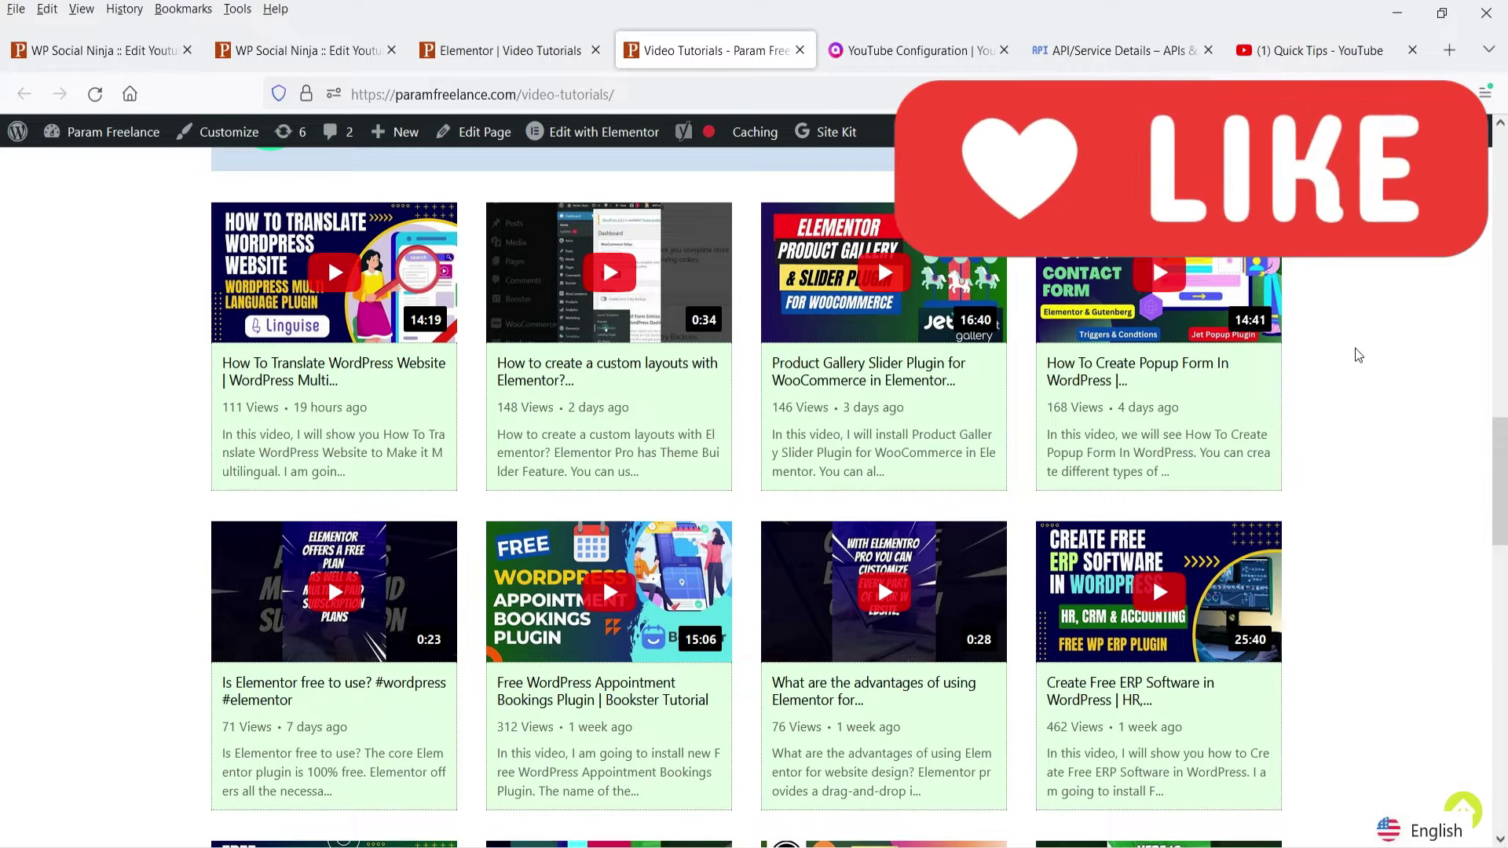
{"action": "scroll", "coordinate": [1364, 357], "scroll_direction": "down", "scroll_amount": 1}
{"action": "scroll", "coordinate": [1364, 358], "scroll_direction": "down", "scroll_amount": 4}
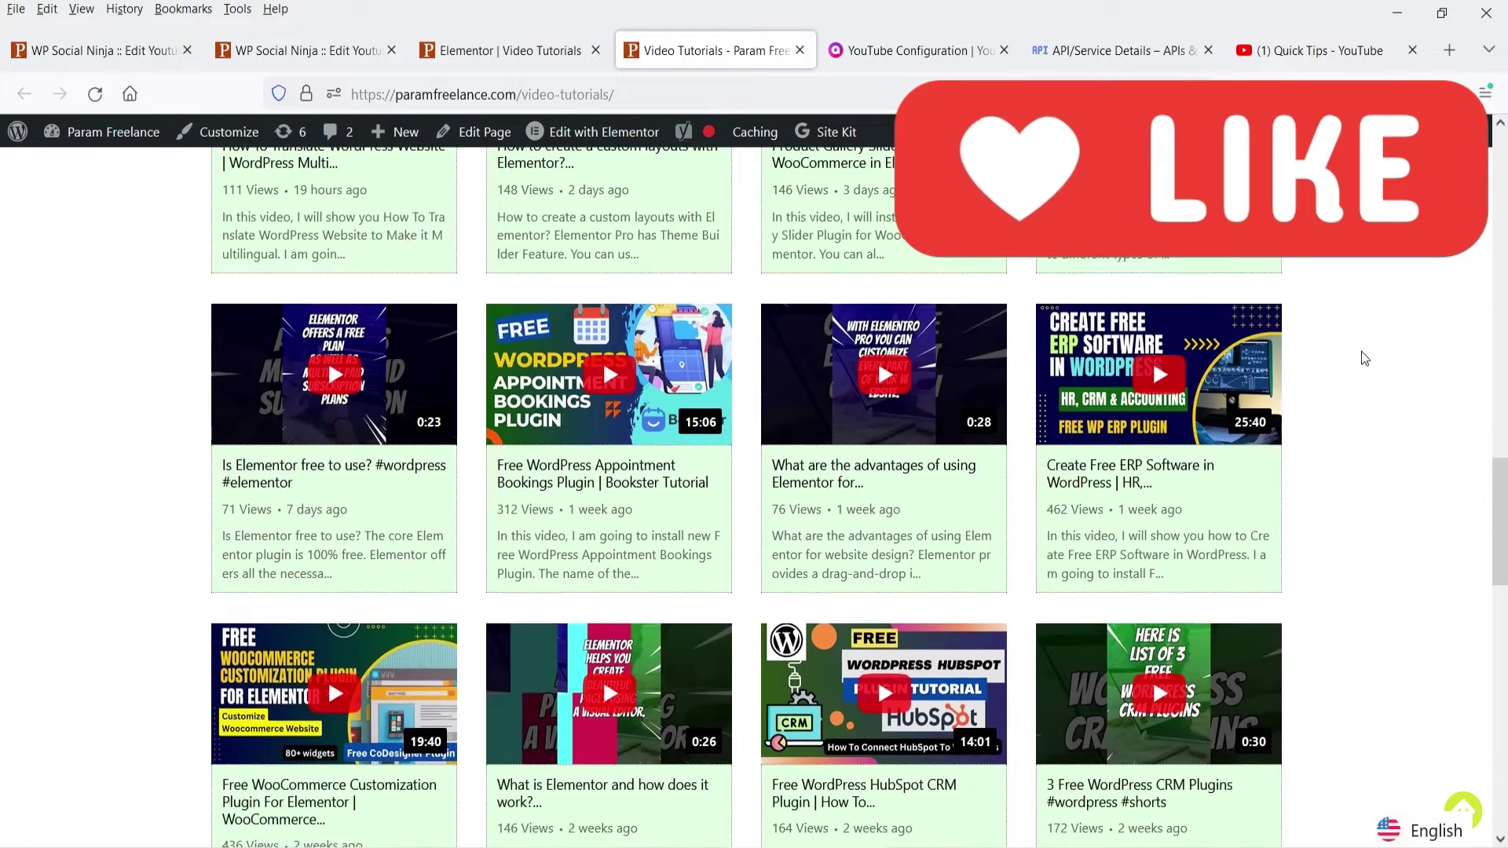
{"action": "scroll", "coordinate": [1367, 360], "scroll_direction": "down", "scroll_amount": 5}
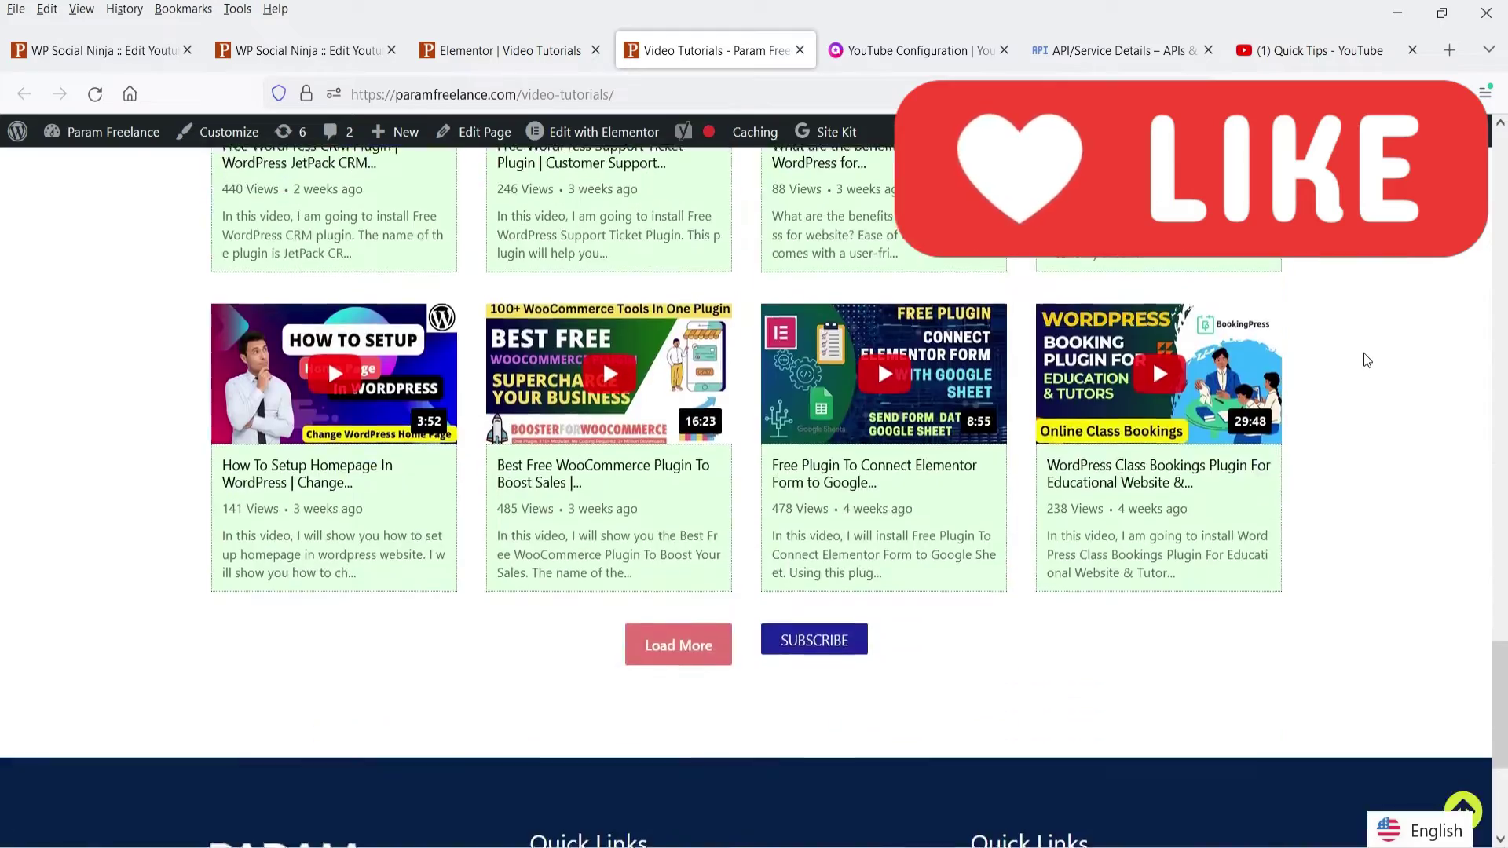
{"action": "scroll", "coordinate": [1364, 360], "scroll_direction": "up", "scroll_amount": 10}
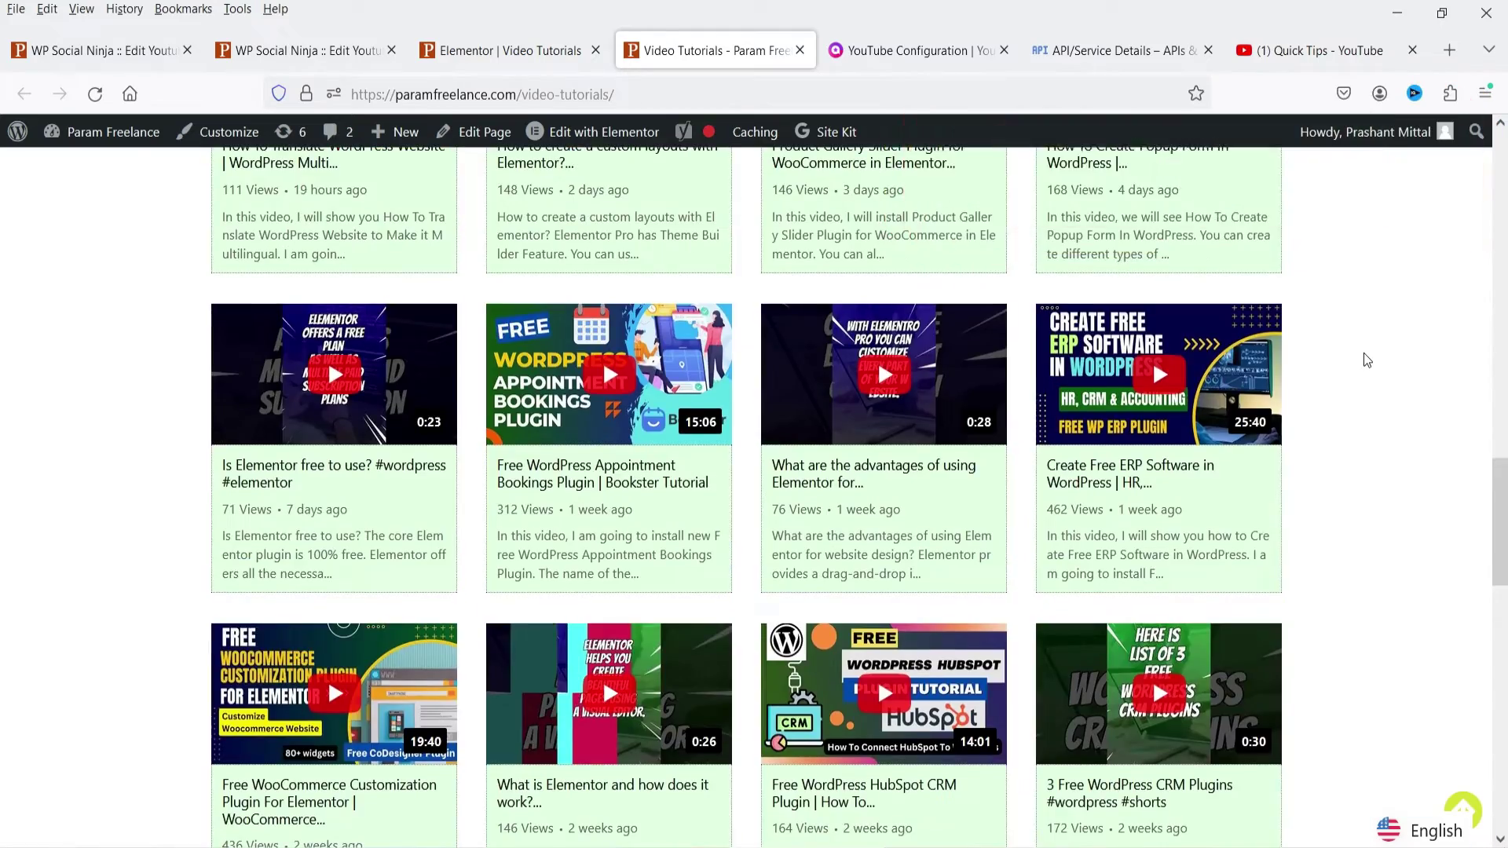
{"action": "scroll", "coordinate": [1364, 360], "scroll_direction": "down", "scroll_amount": 10}
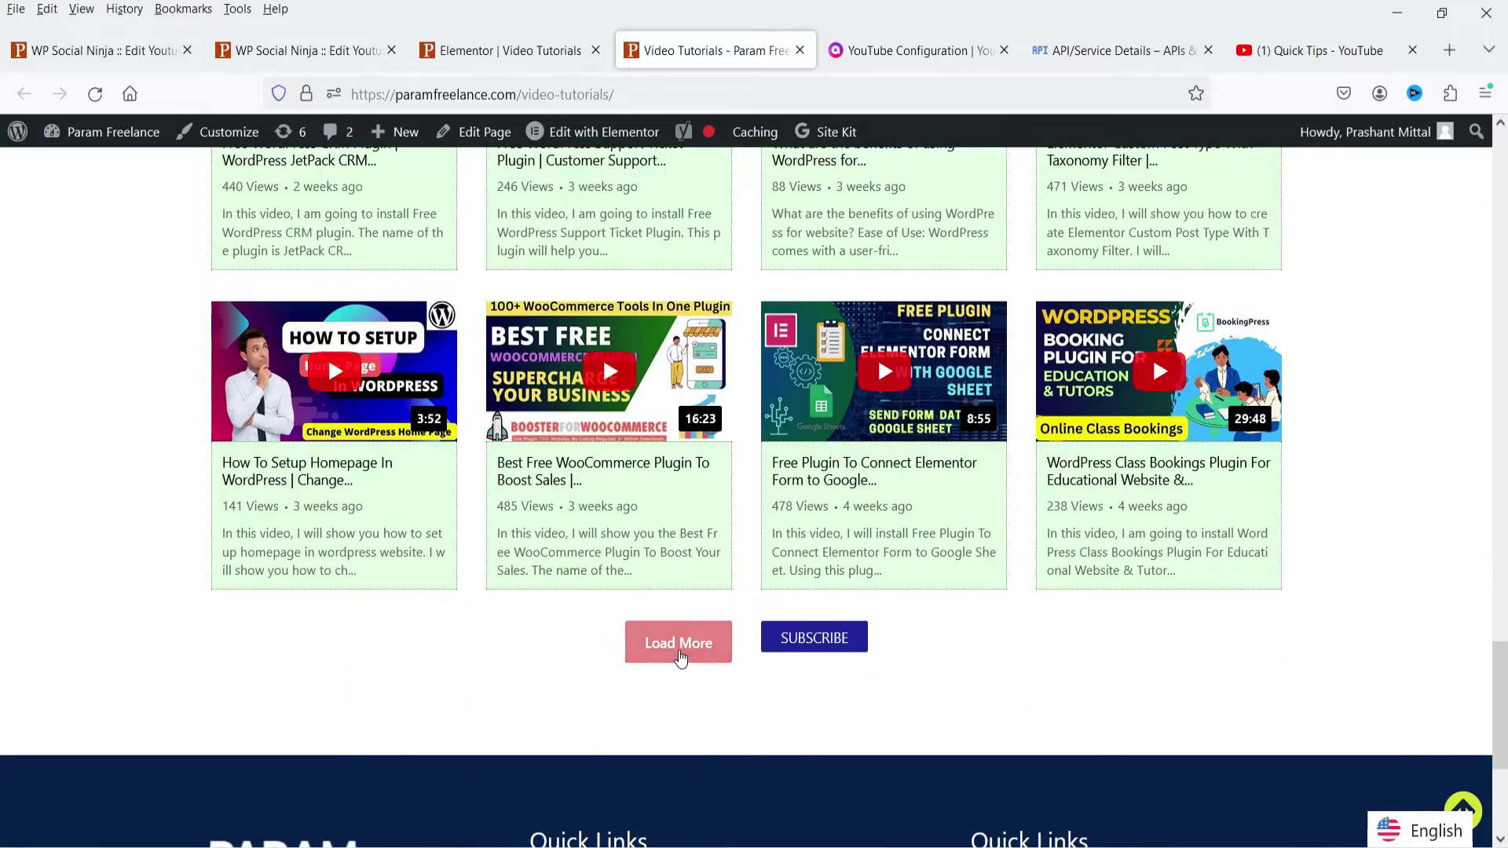
- Load more videos into the Quick Tips grid and look through the added rows
{"action": "left_click", "coordinate": [682, 656]}
{"action": "scroll", "coordinate": [1338, 514], "scroll_direction": "down", "scroll_amount": 6}
{"action": "scroll", "coordinate": [1333, 506], "scroll_direction": "up", "scroll_amount": 10}
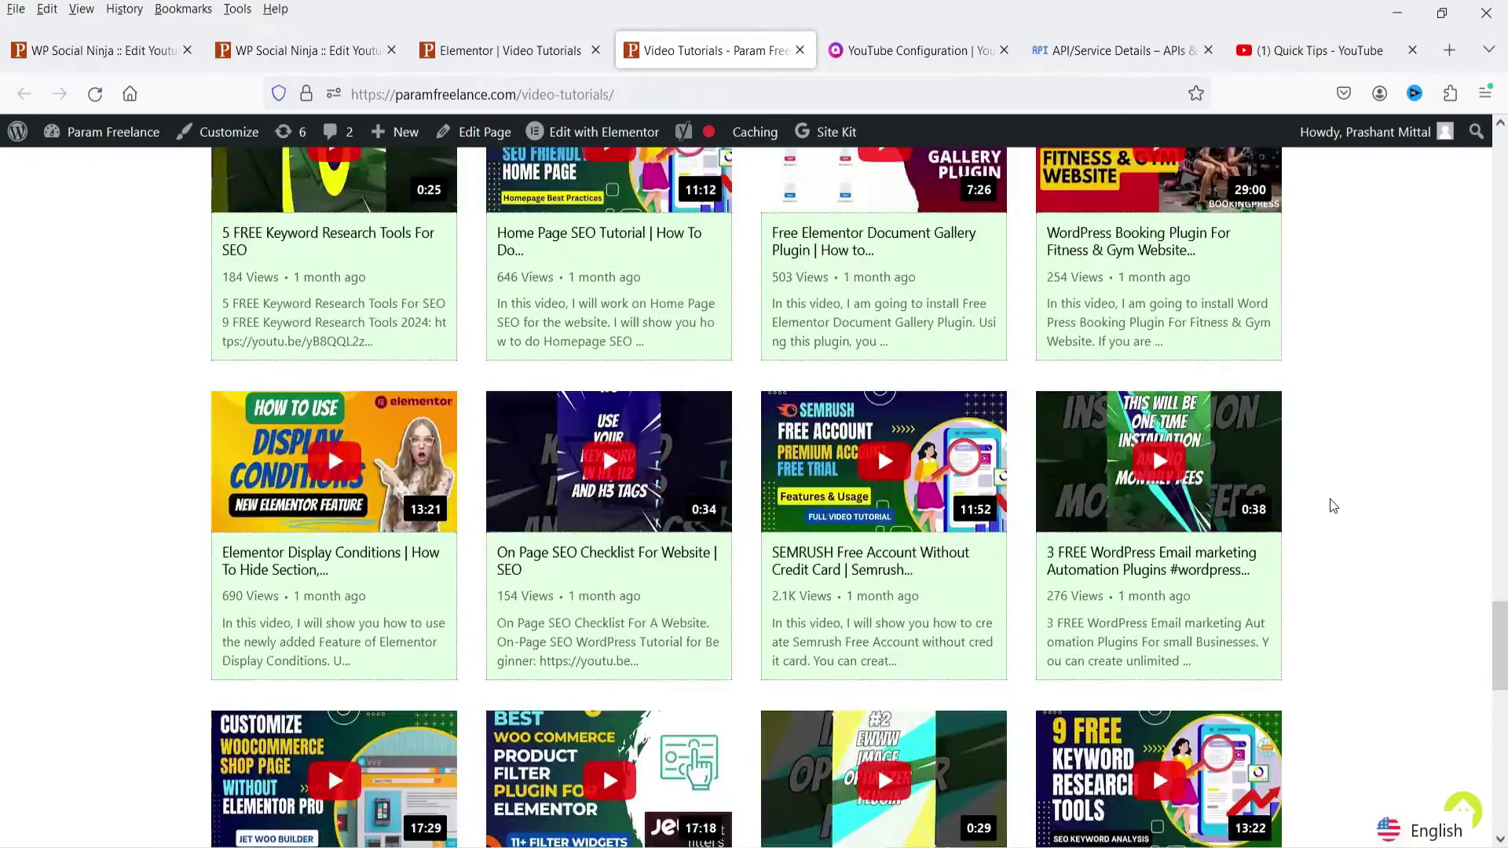
{"action": "scroll", "coordinate": [1333, 506], "scroll_direction": "up", "scroll_amount": 5}
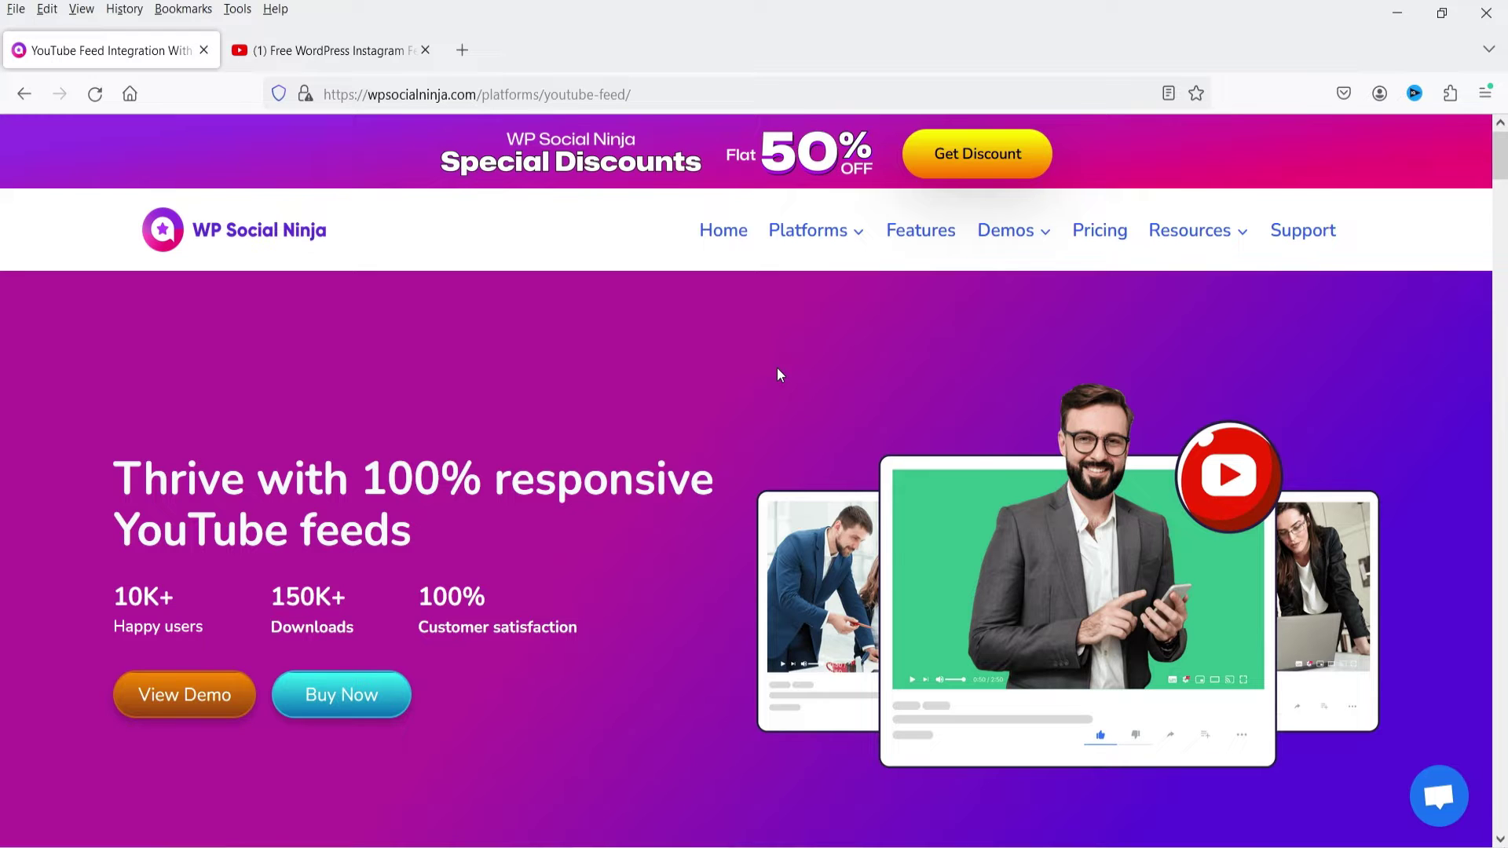
- View the Instagram feed plugin video on YouTube, and check the license plans on the WP Social Ninja pricing page
{"action": "left_click", "coordinate": [327, 50]}
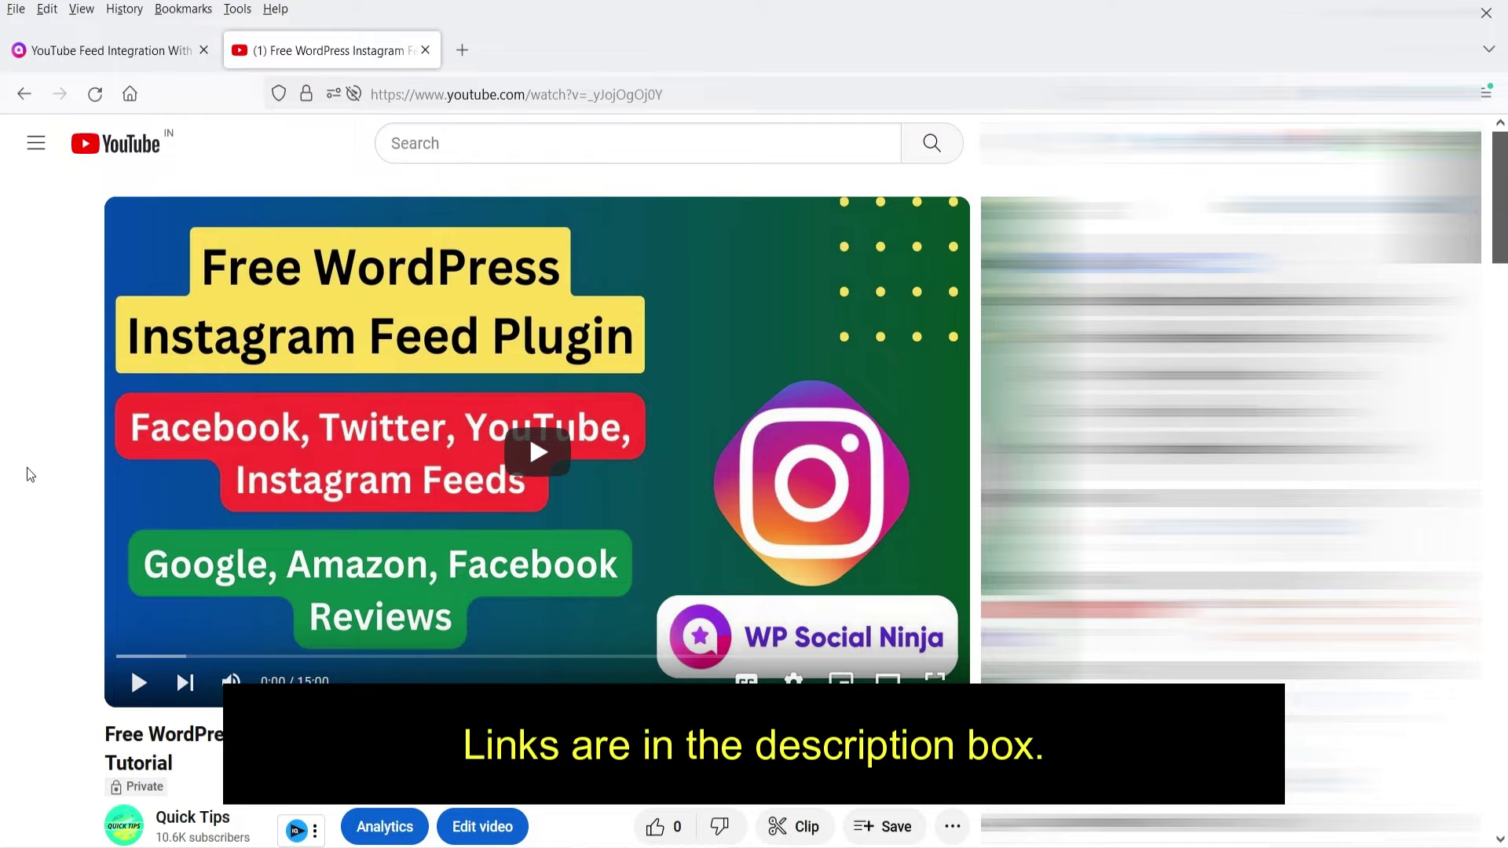
{"action": "left_click", "coordinate": [110, 50]}
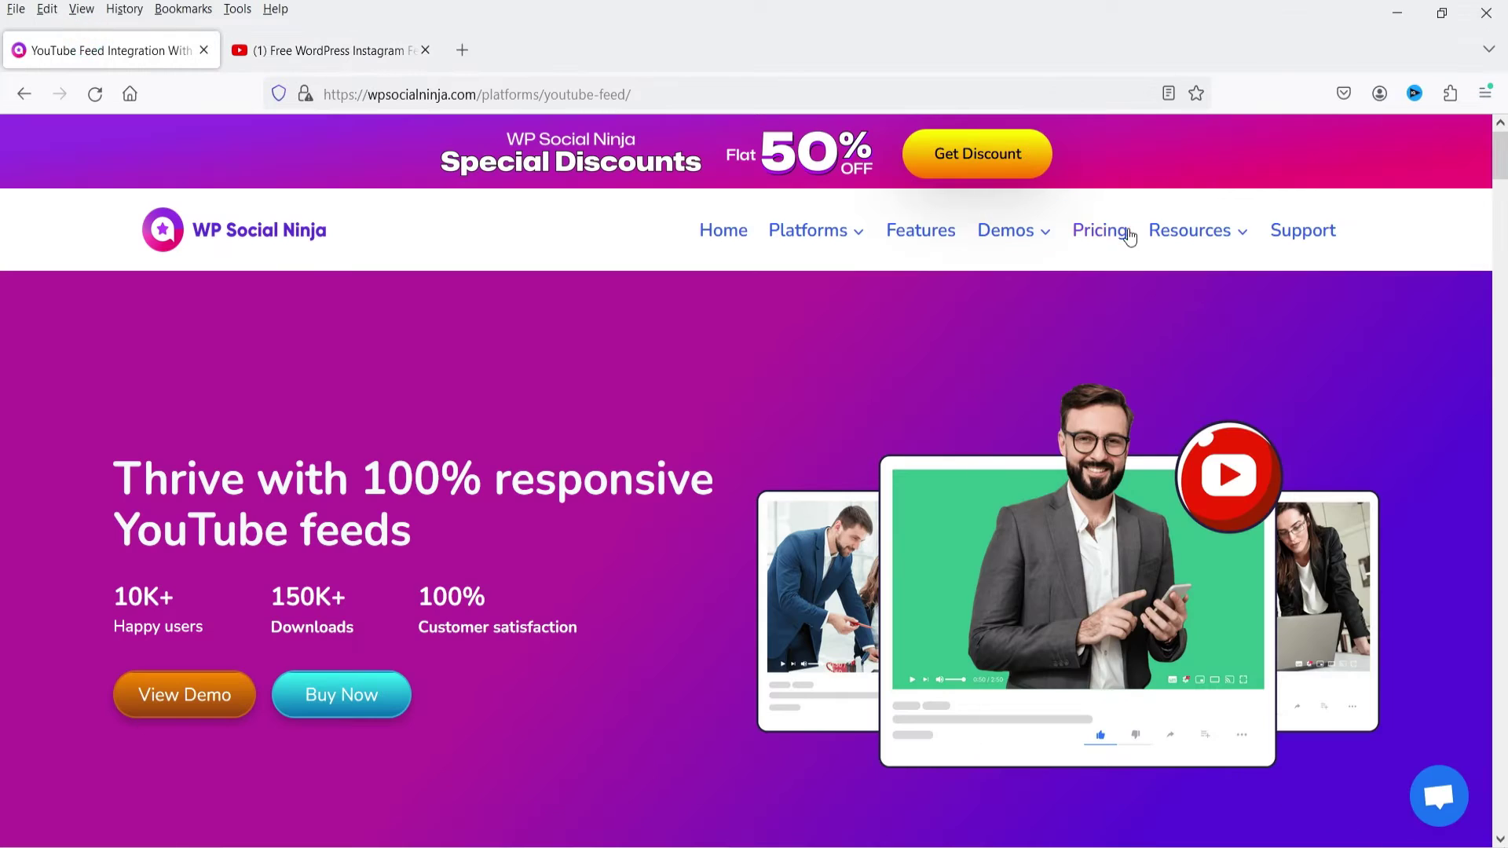
{"action": "left_click", "coordinate": [1123, 231]}
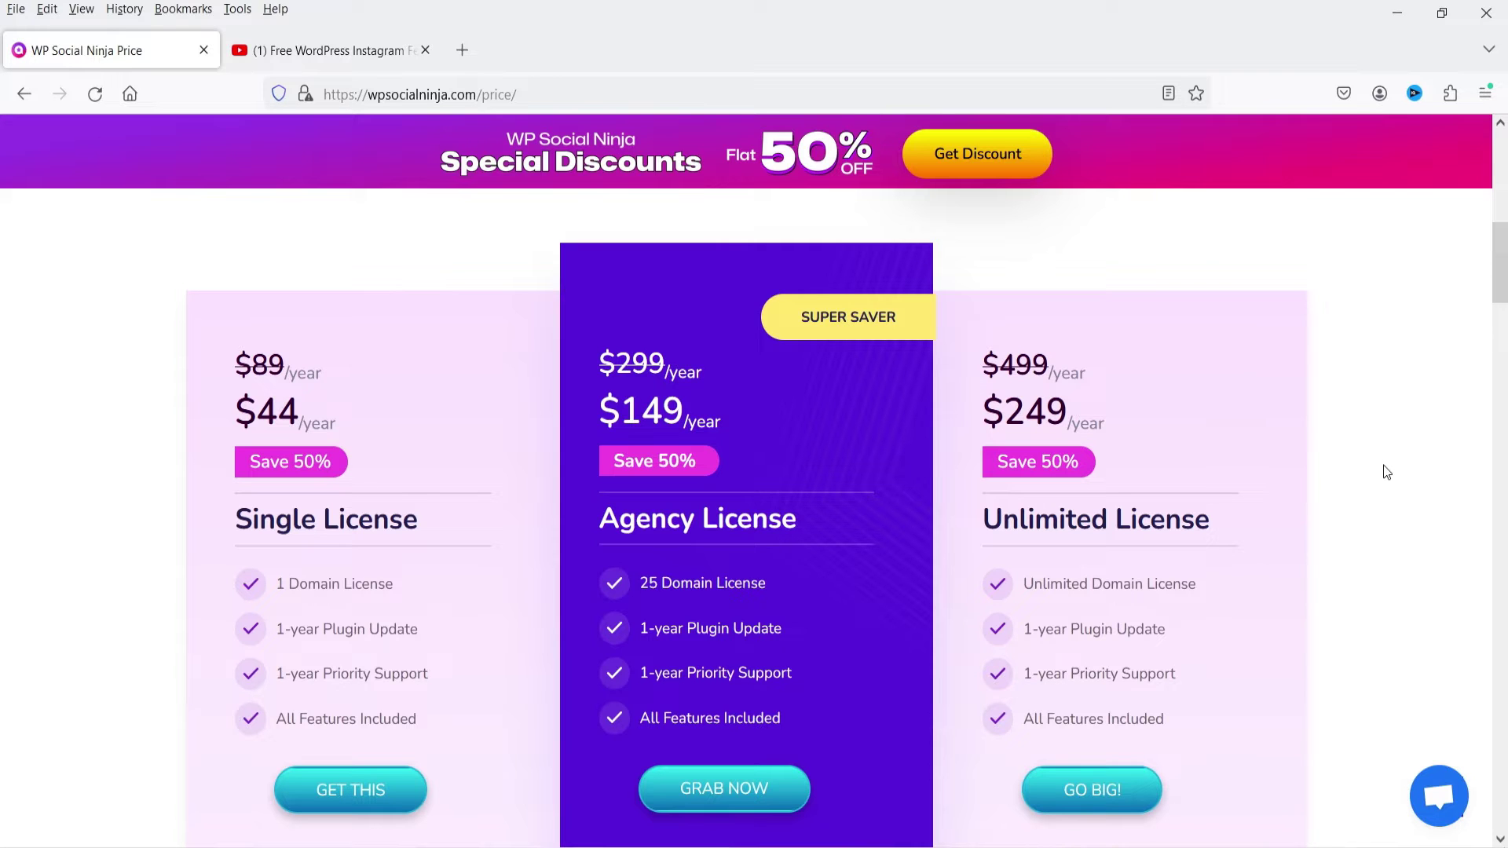
{"action": "scroll", "coordinate": [1390, 464], "scroll_direction": "down", "scroll_amount": 10}
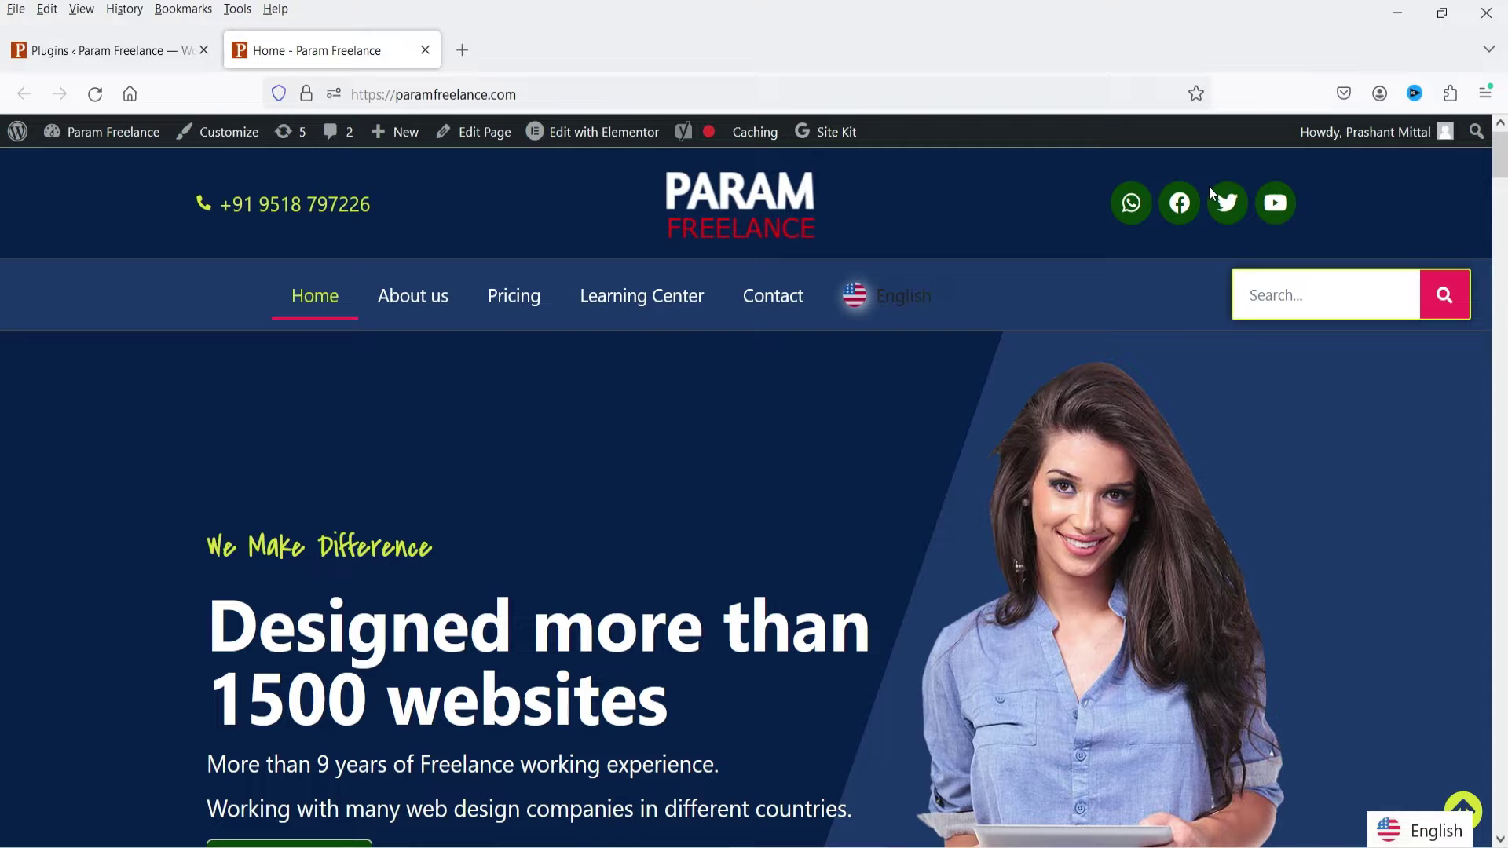
- Find the WP Social Ninja plugin in the WordPress plugin directory, then install and activate it
{"action": "left_click", "coordinate": [74, 55]}
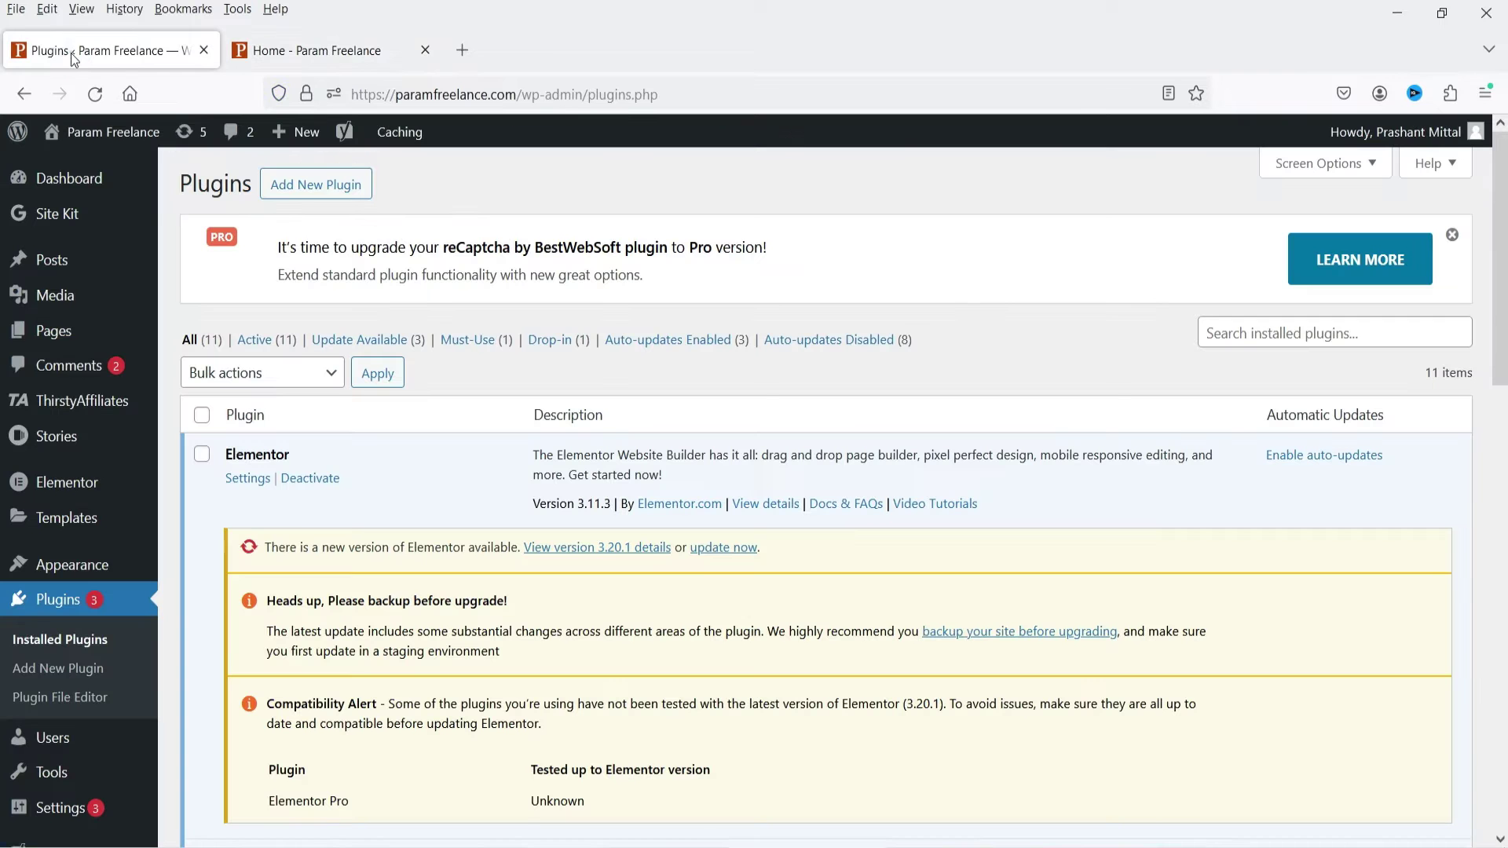
{"action": "left_click", "coordinate": [316, 189]}
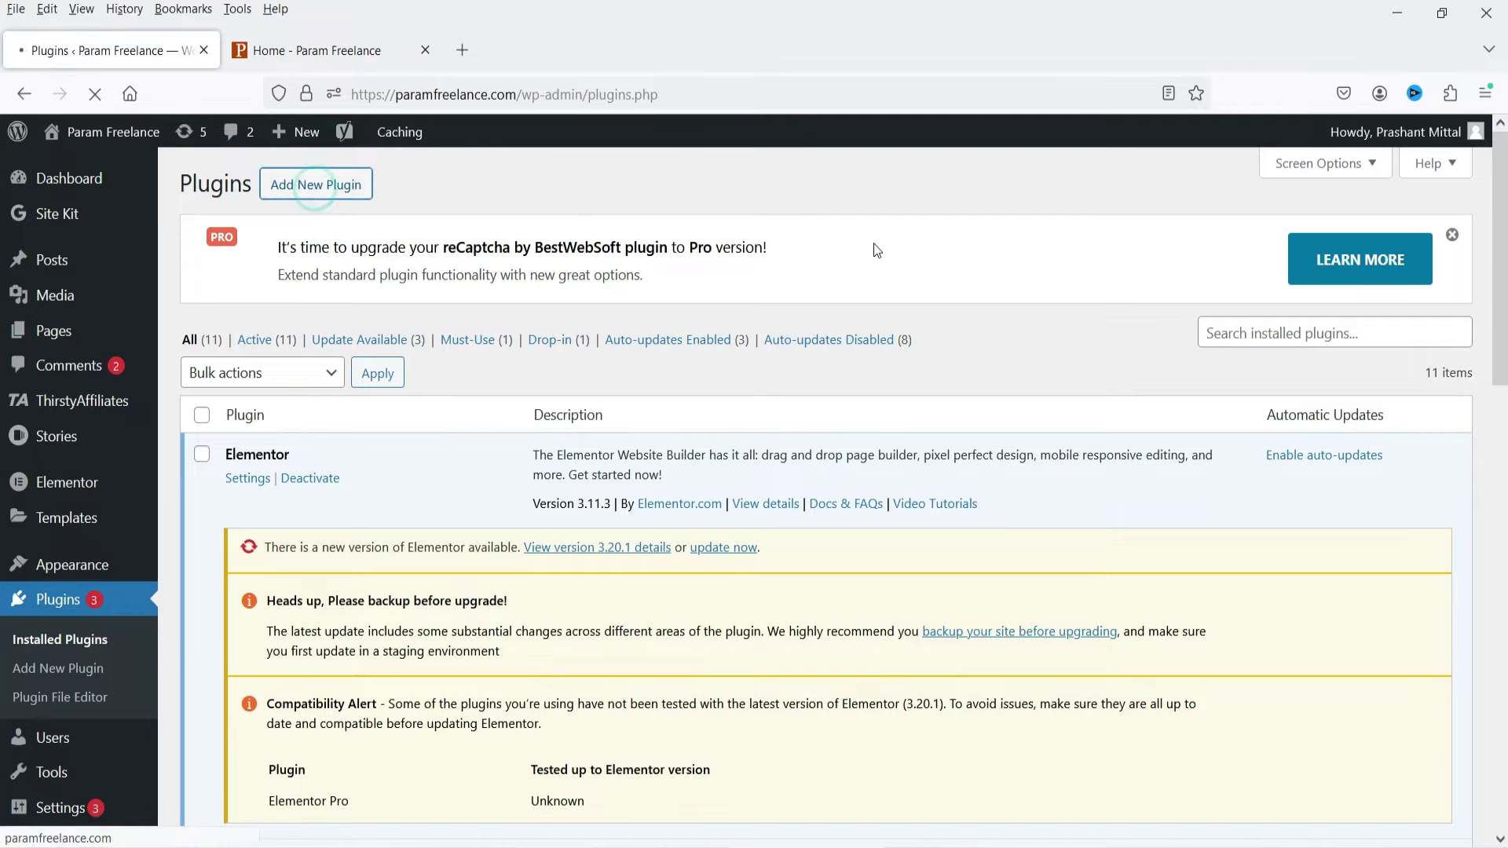
{"action": "type", "text": "wp social ninja"}
{"action": "key", "text": "Return"}
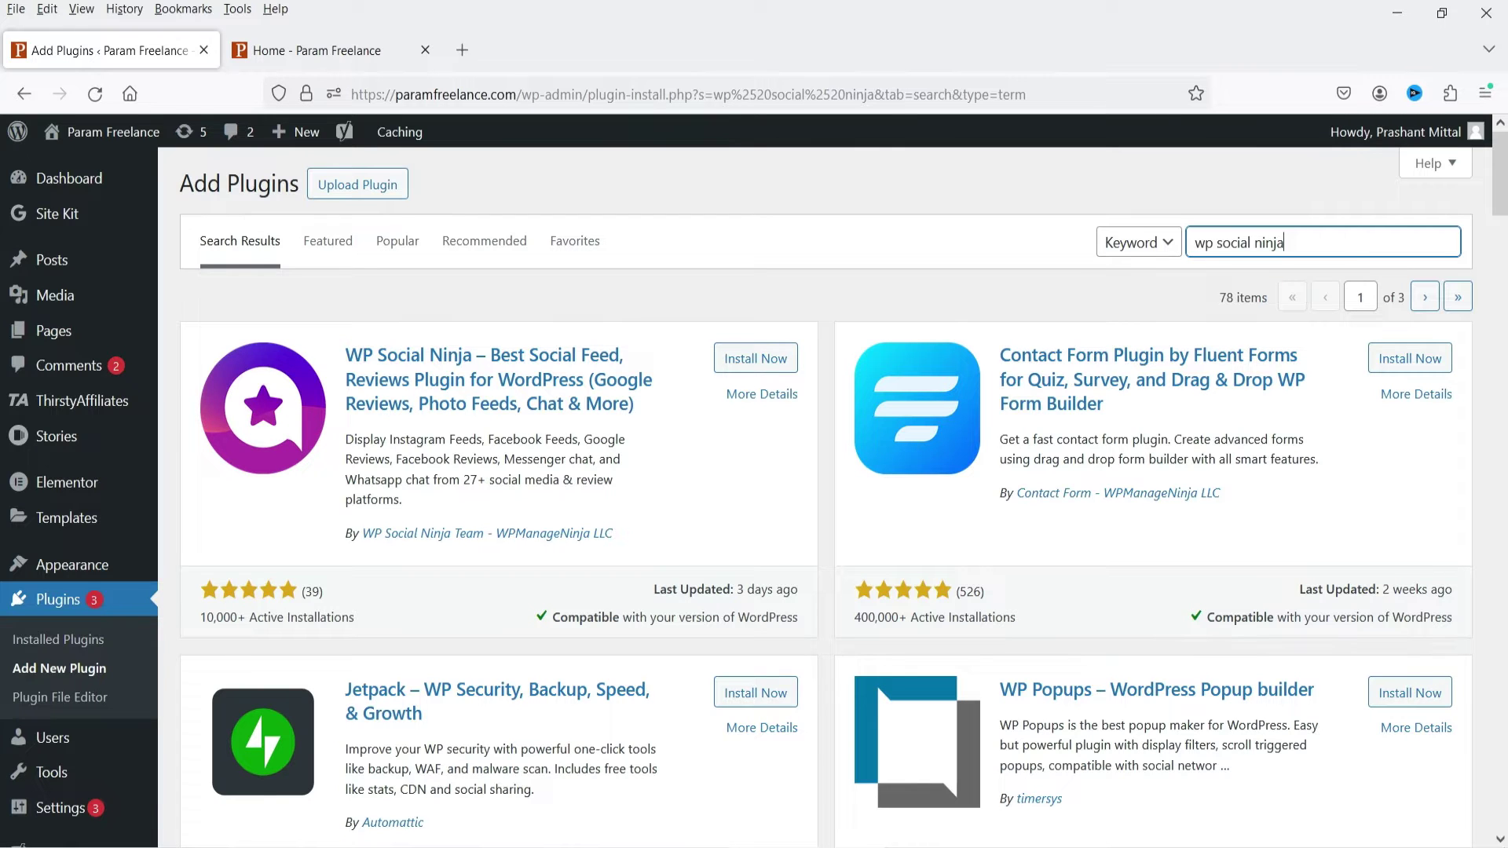
{"action": "left_click", "coordinate": [756, 358]}
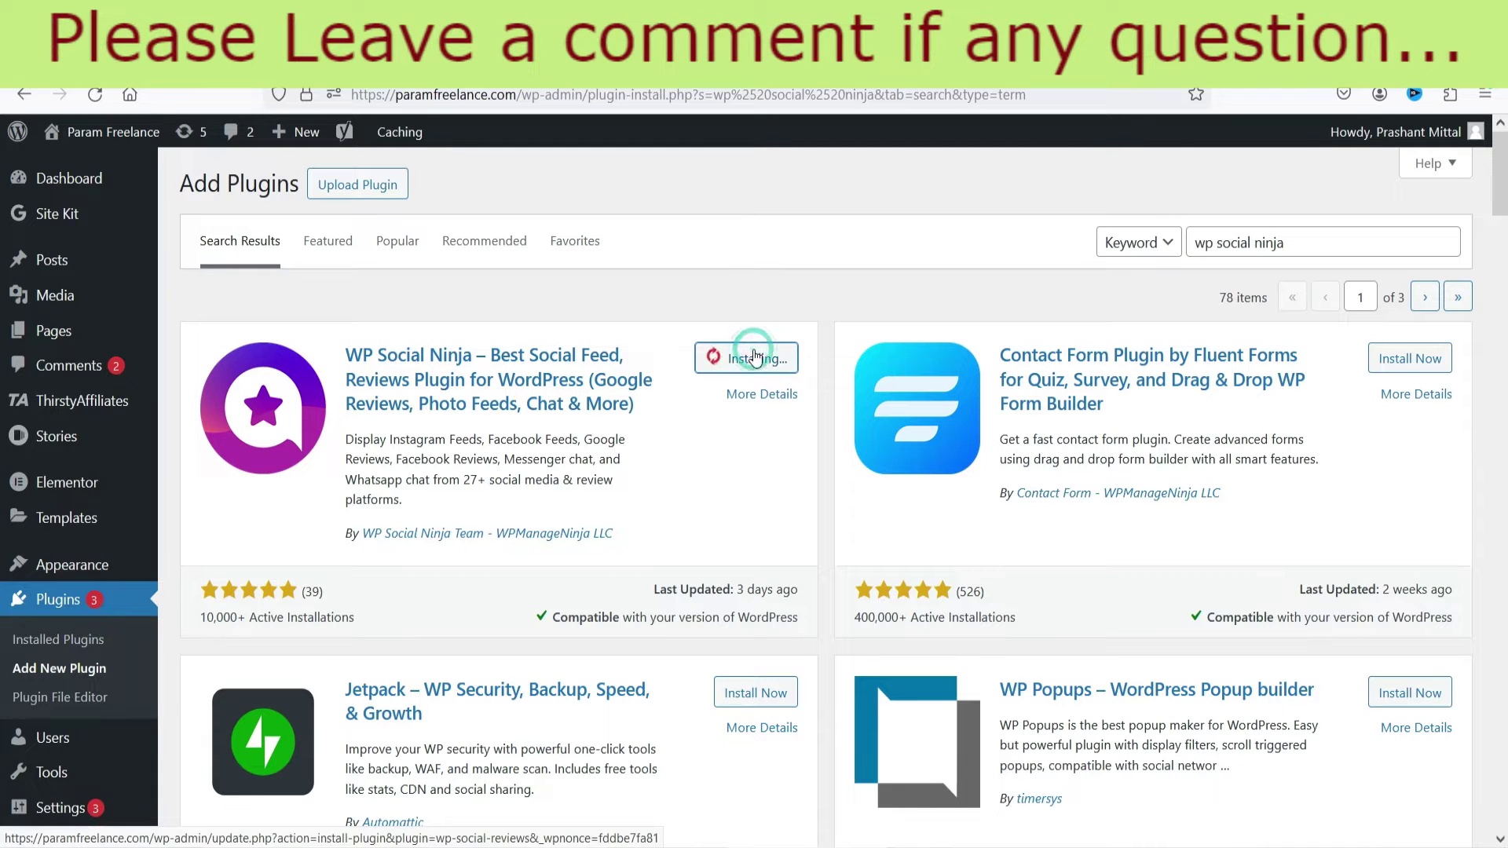
{"action": "left_click", "coordinate": [756, 358]}
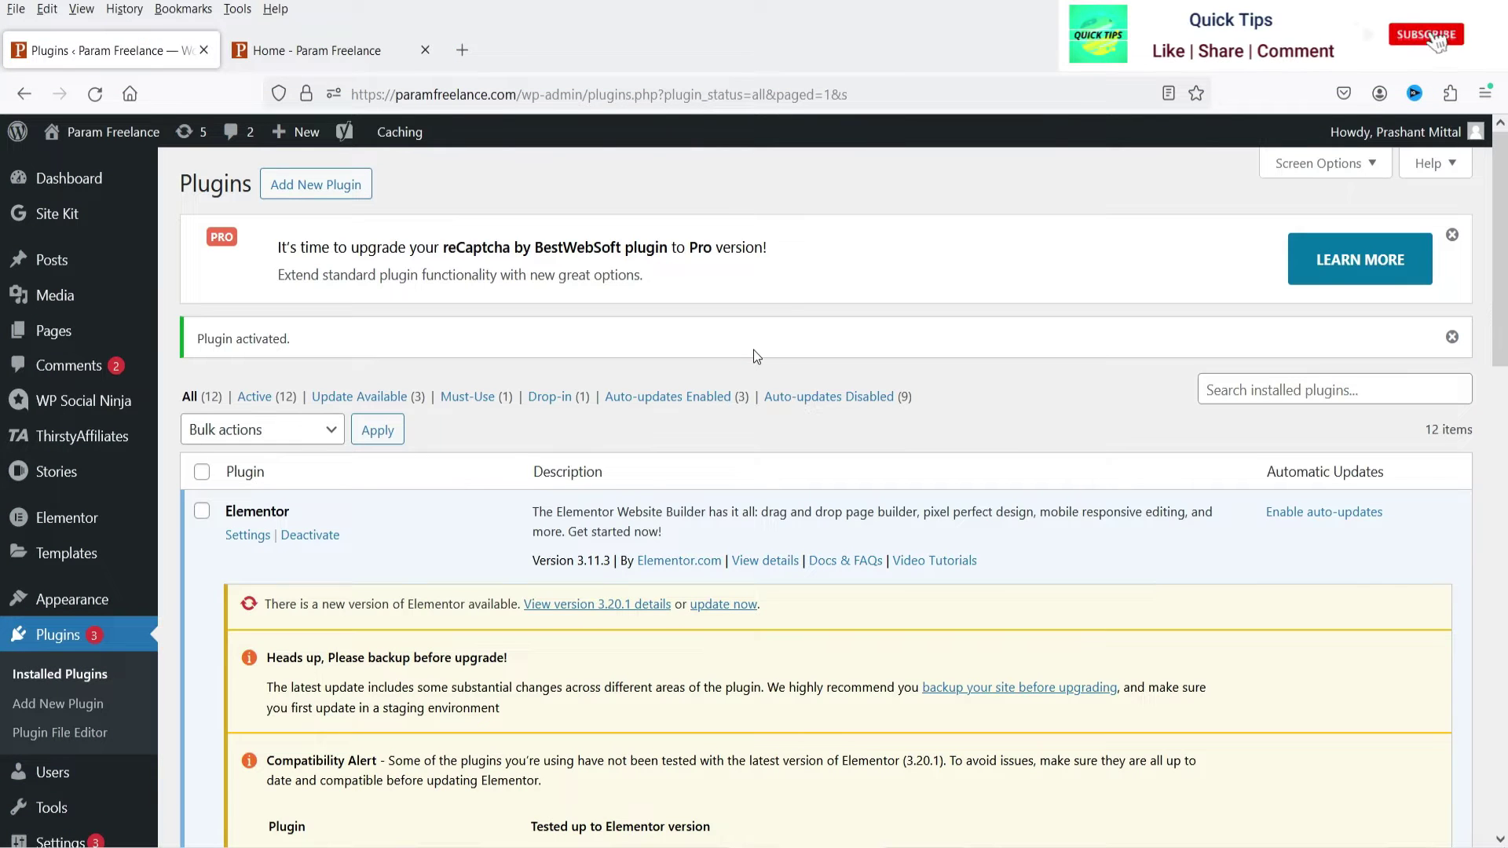
- Open the WP Social Ninja platforms overview and look through its social feed and review platforms
{"action": "mouse_move", "coordinate": [89, 407]}
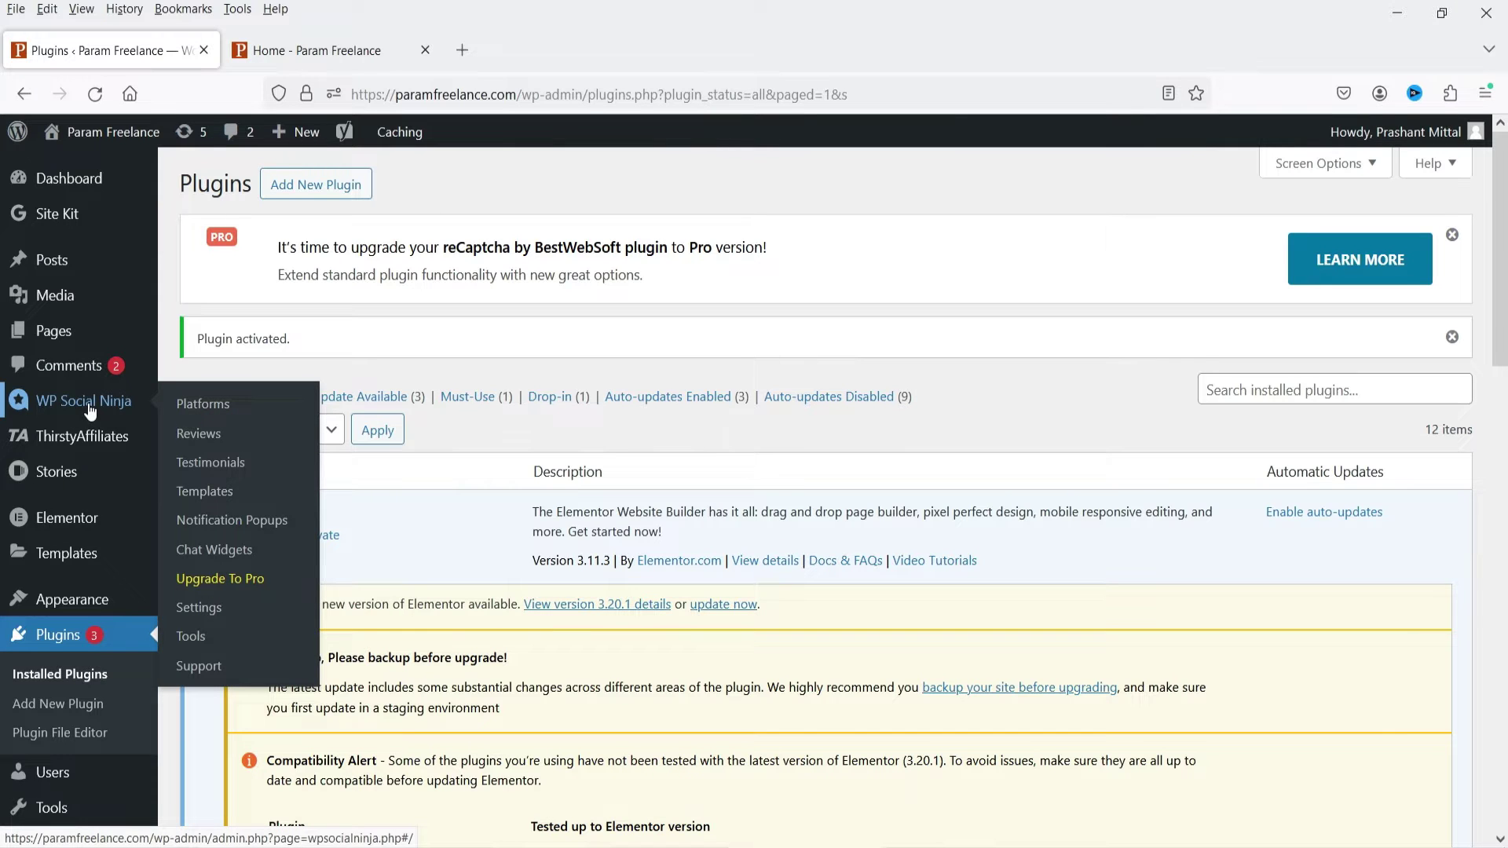
{"action": "left_click", "coordinate": [90, 407]}
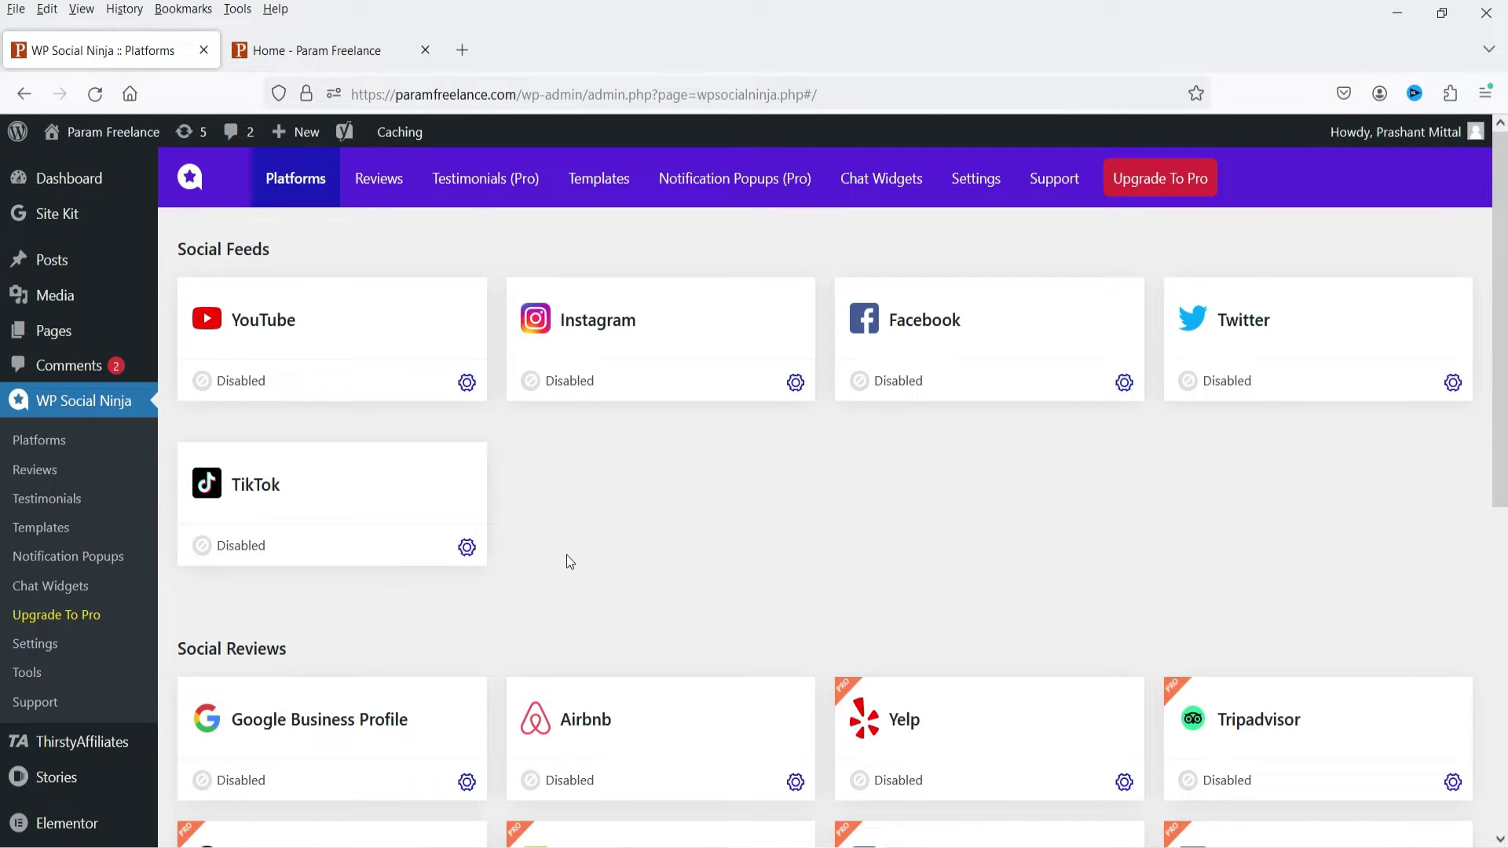
{"action": "scroll", "coordinate": [535, 561], "scroll_direction": "down", "scroll_amount": 4}
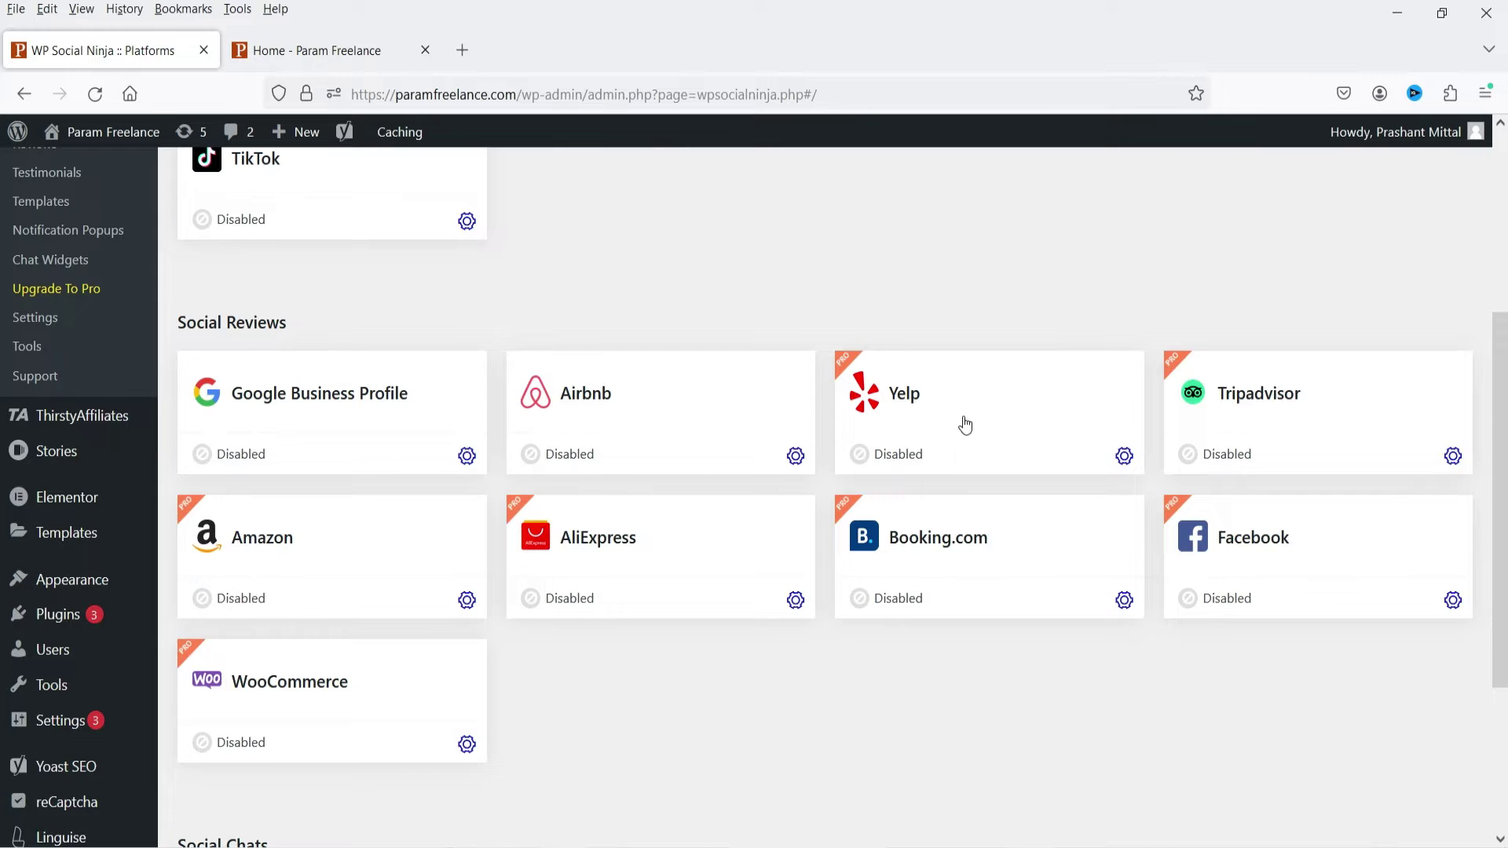
{"action": "scroll", "coordinate": [963, 421], "scroll_direction": "up", "scroll_amount": 4}
- Open the YouTube feed configuration and set the credentials type to API Key (Recommended)
{"action": "left_click", "coordinate": [341, 343]}
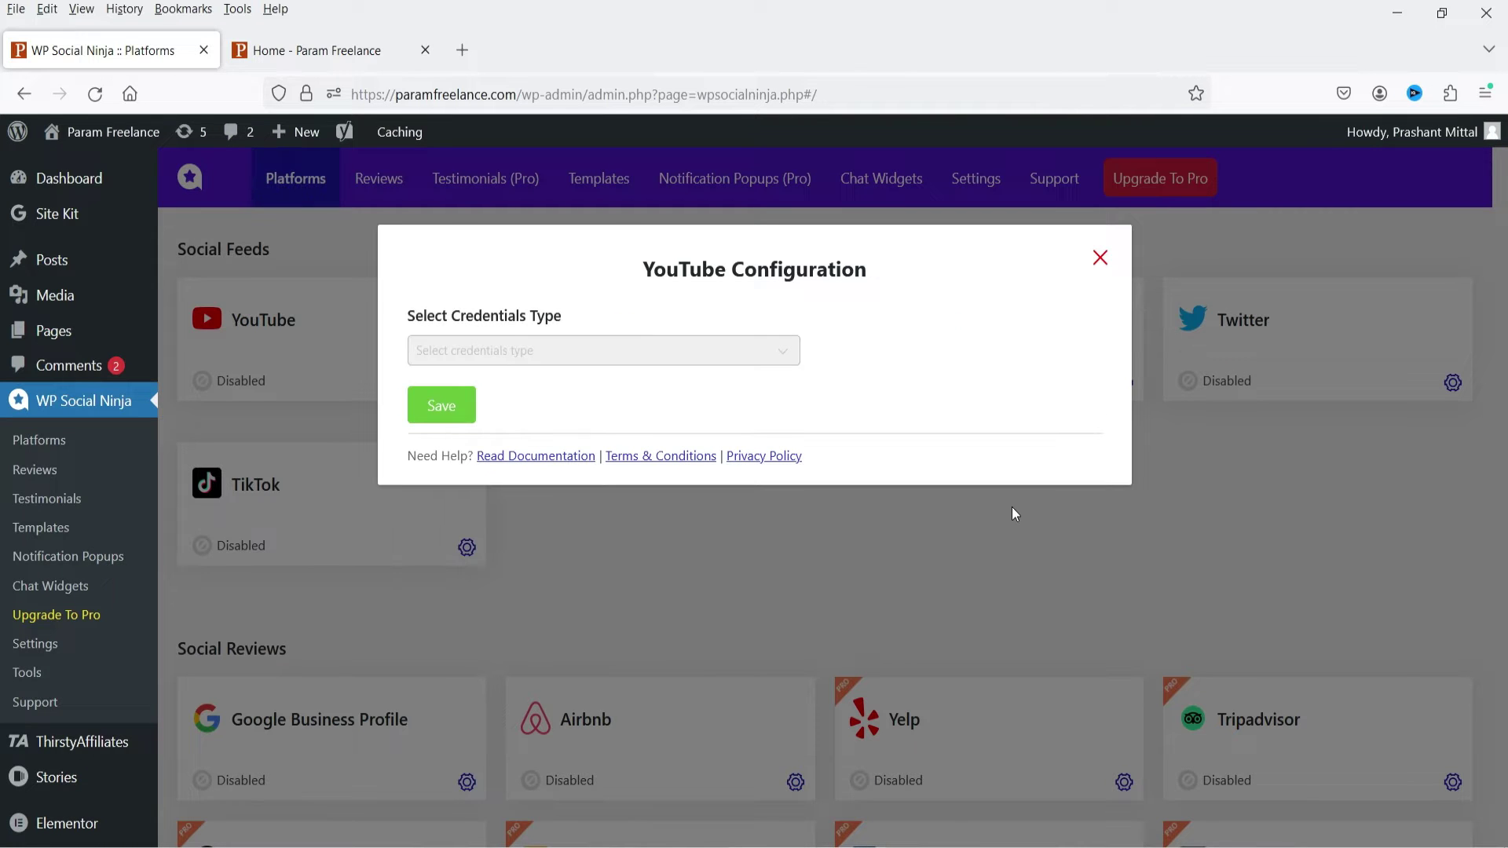
{"action": "left_click", "coordinate": [626, 350]}
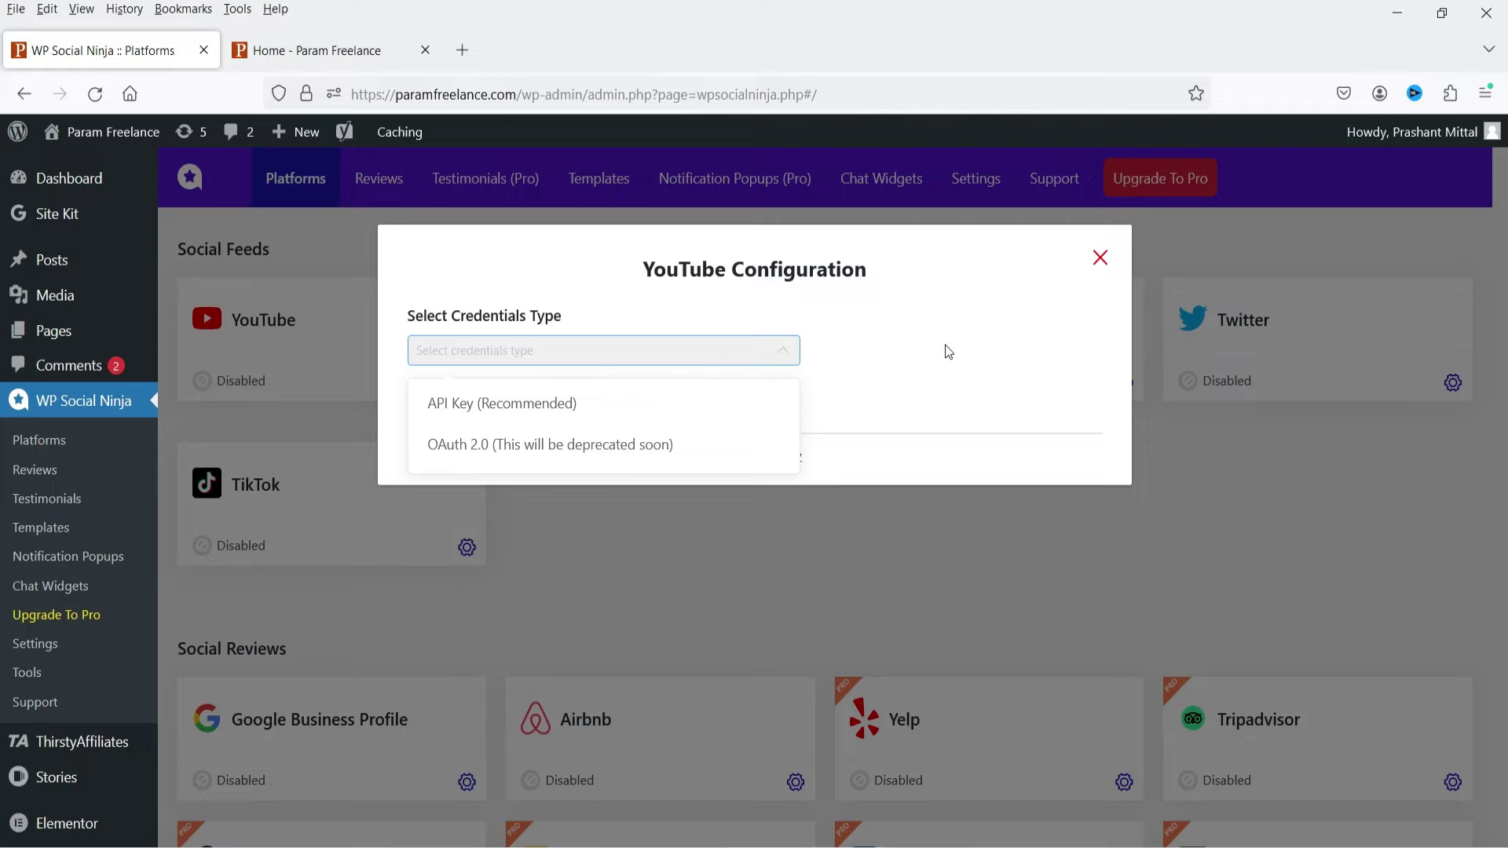
{"action": "left_click", "coordinate": [949, 352]}
{"action": "left_click", "coordinate": [549, 345]}
{"action": "left_click", "coordinate": [939, 364]}
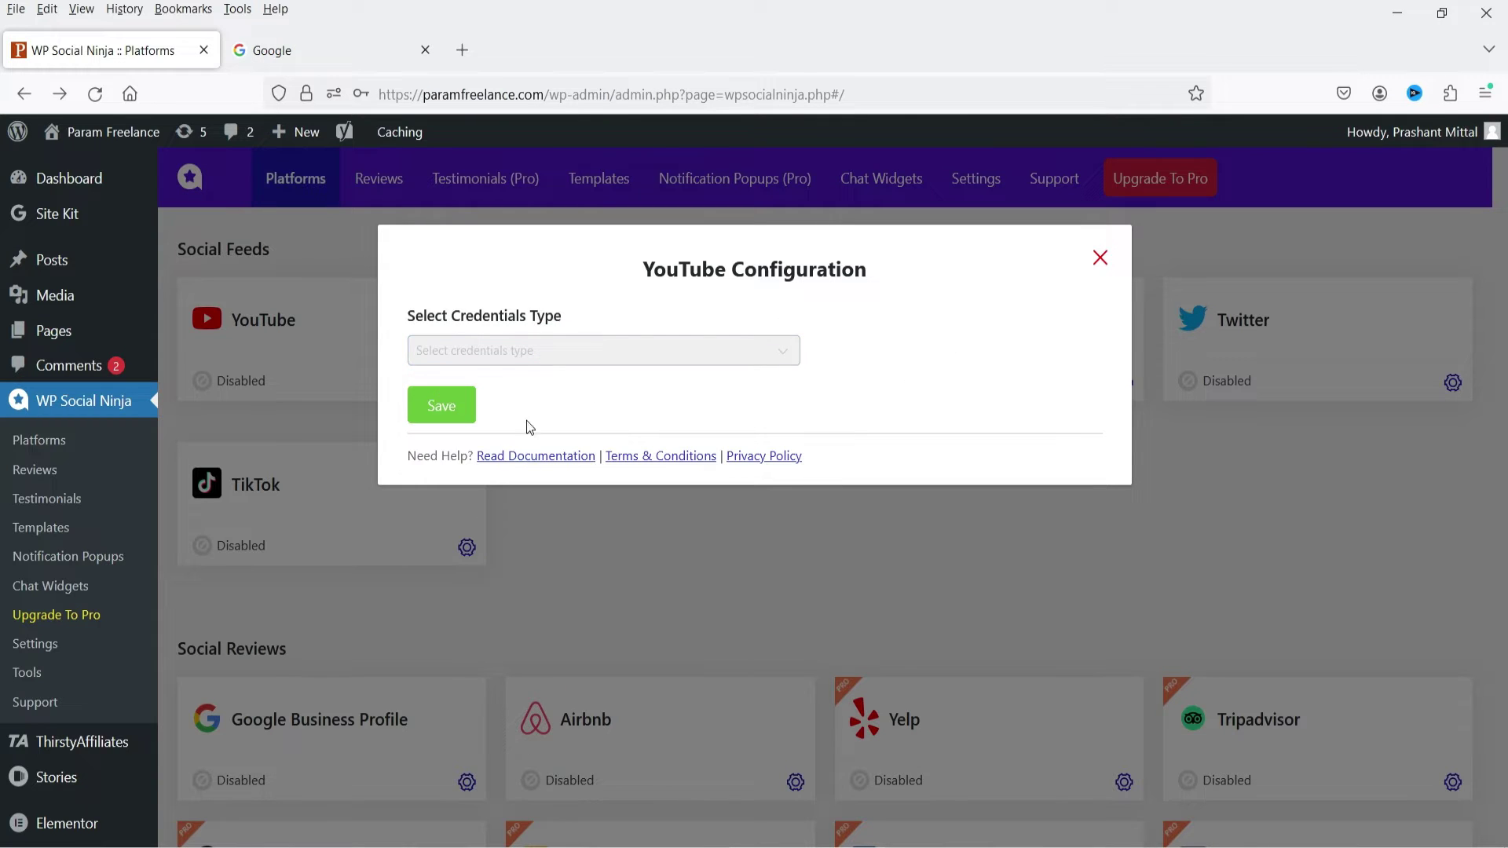
{"action": "left_click", "coordinate": [537, 367]}
{"action": "left_click", "coordinate": [532, 404]}
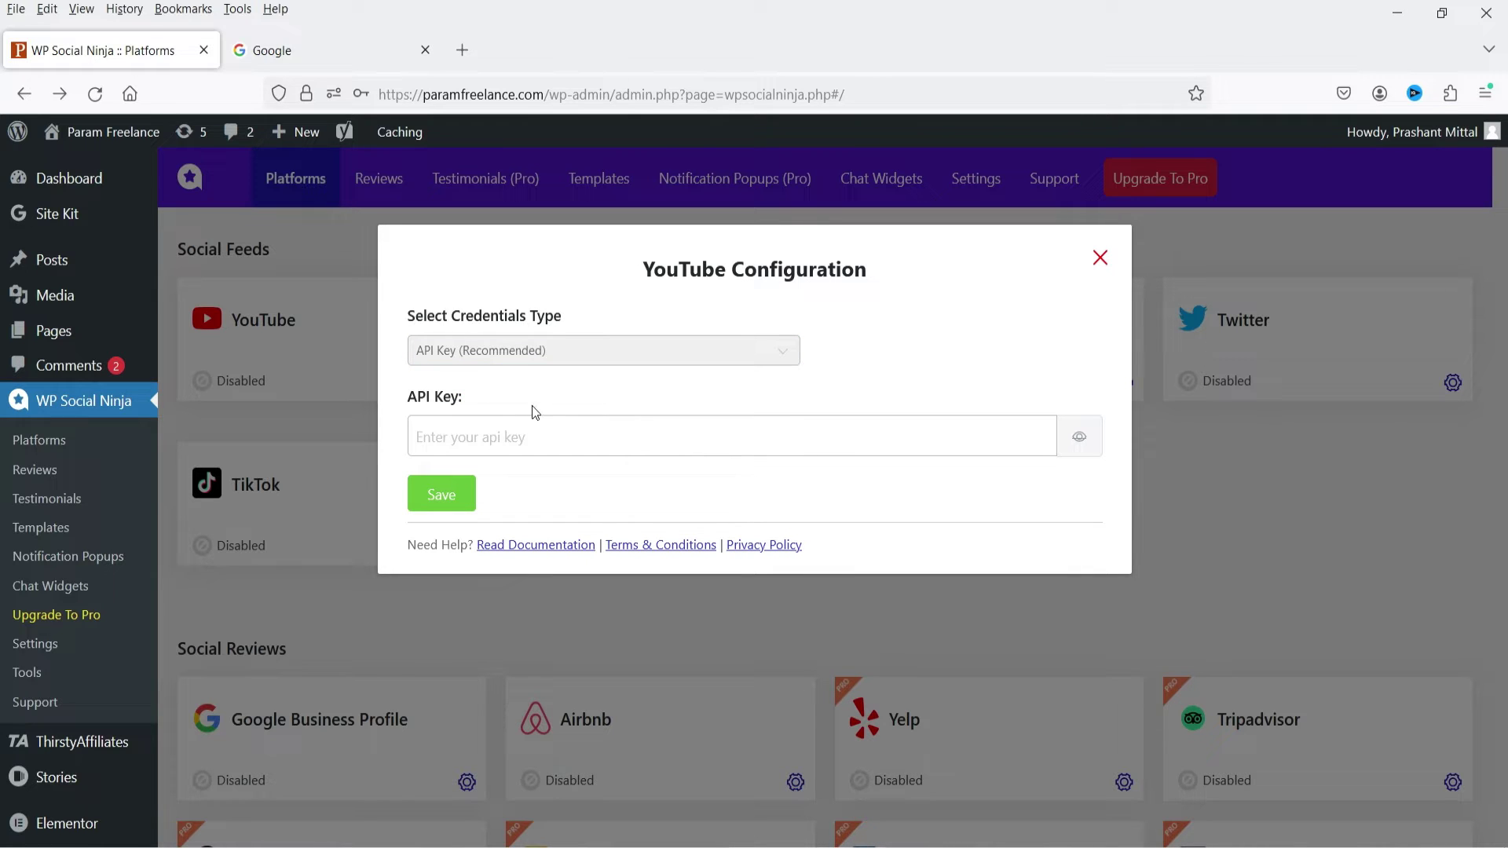
- Open the YouTube configuration documentation and read the API Key instructions up to Step 2
{"action": "left_click", "coordinate": [523, 552]}
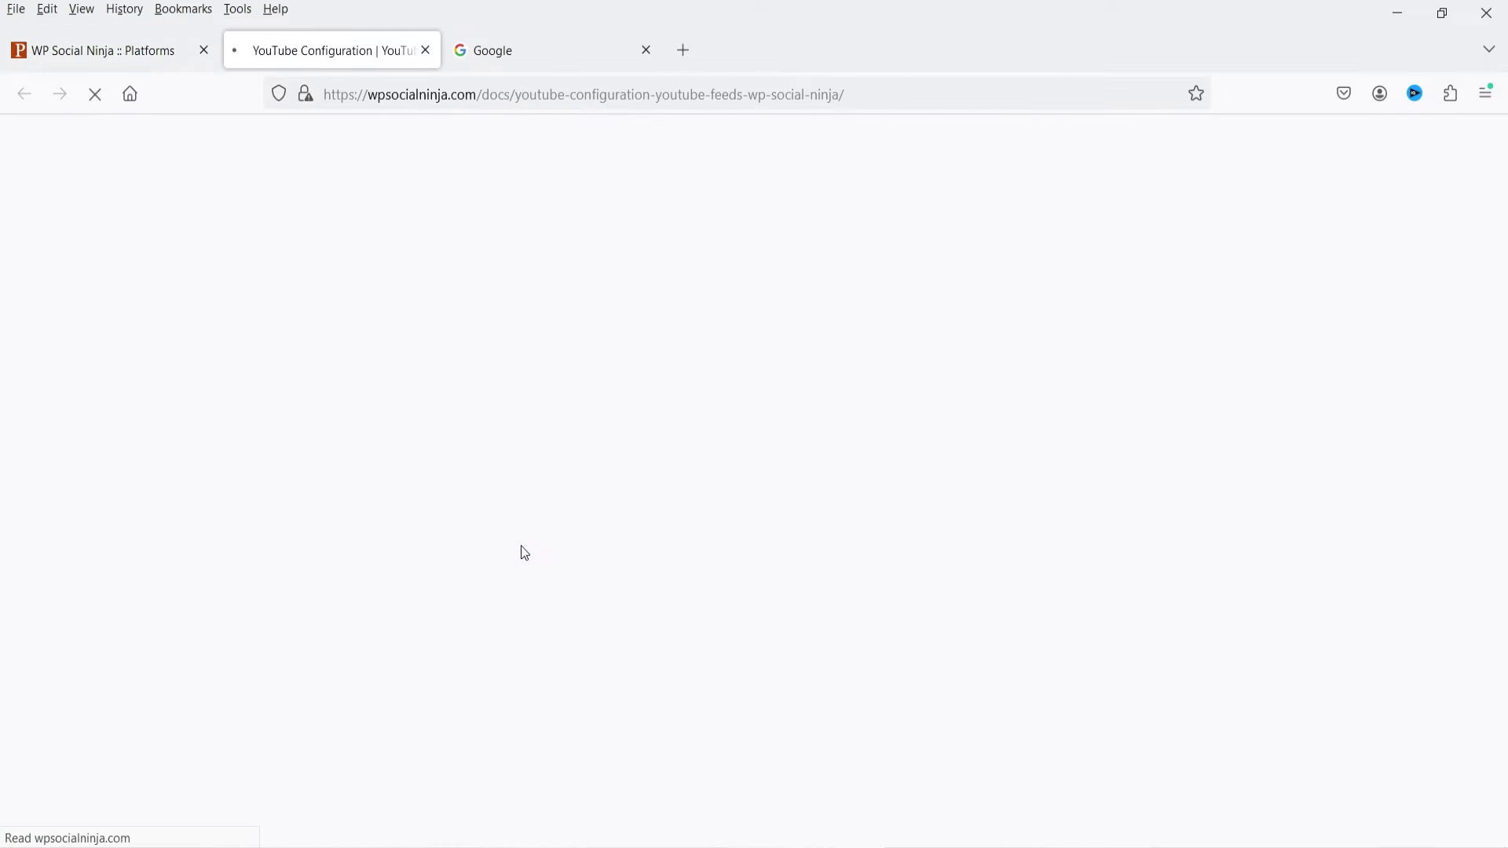
{"action": "scroll", "coordinate": [1130, 328], "scroll_direction": "down", "scroll_amount": 10}
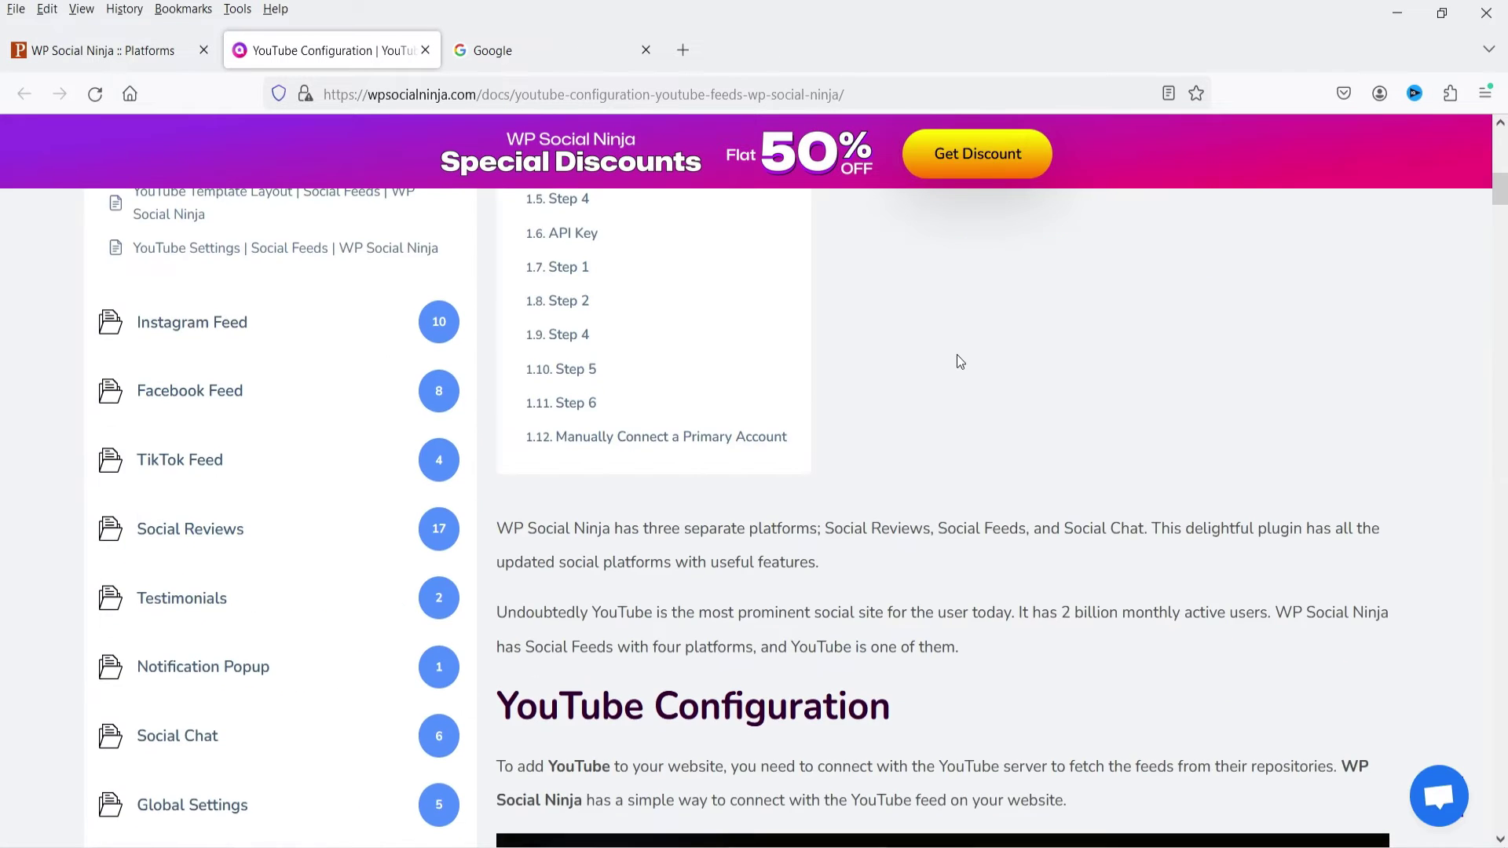
{"action": "scroll", "coordinate": [762, 518], "scroll_direction": "up", "scroll_amount": 2}
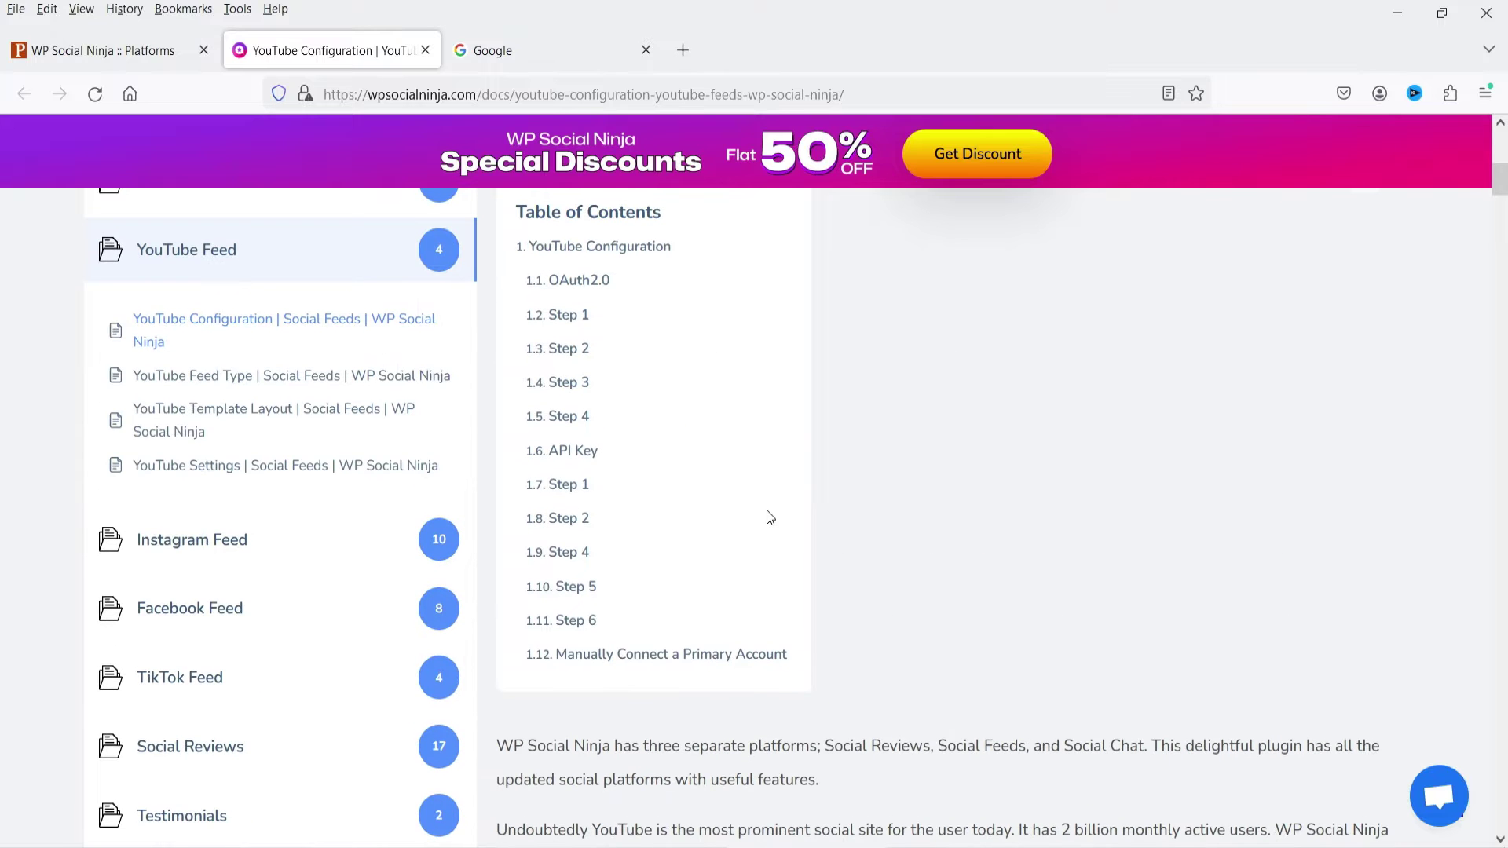
{"action": "left_click", "coordinate": [585, 454]}
{"action": "scroll", "coordinate": [987, 404], "scroll_direction": "down", "scroll_amount": 10}
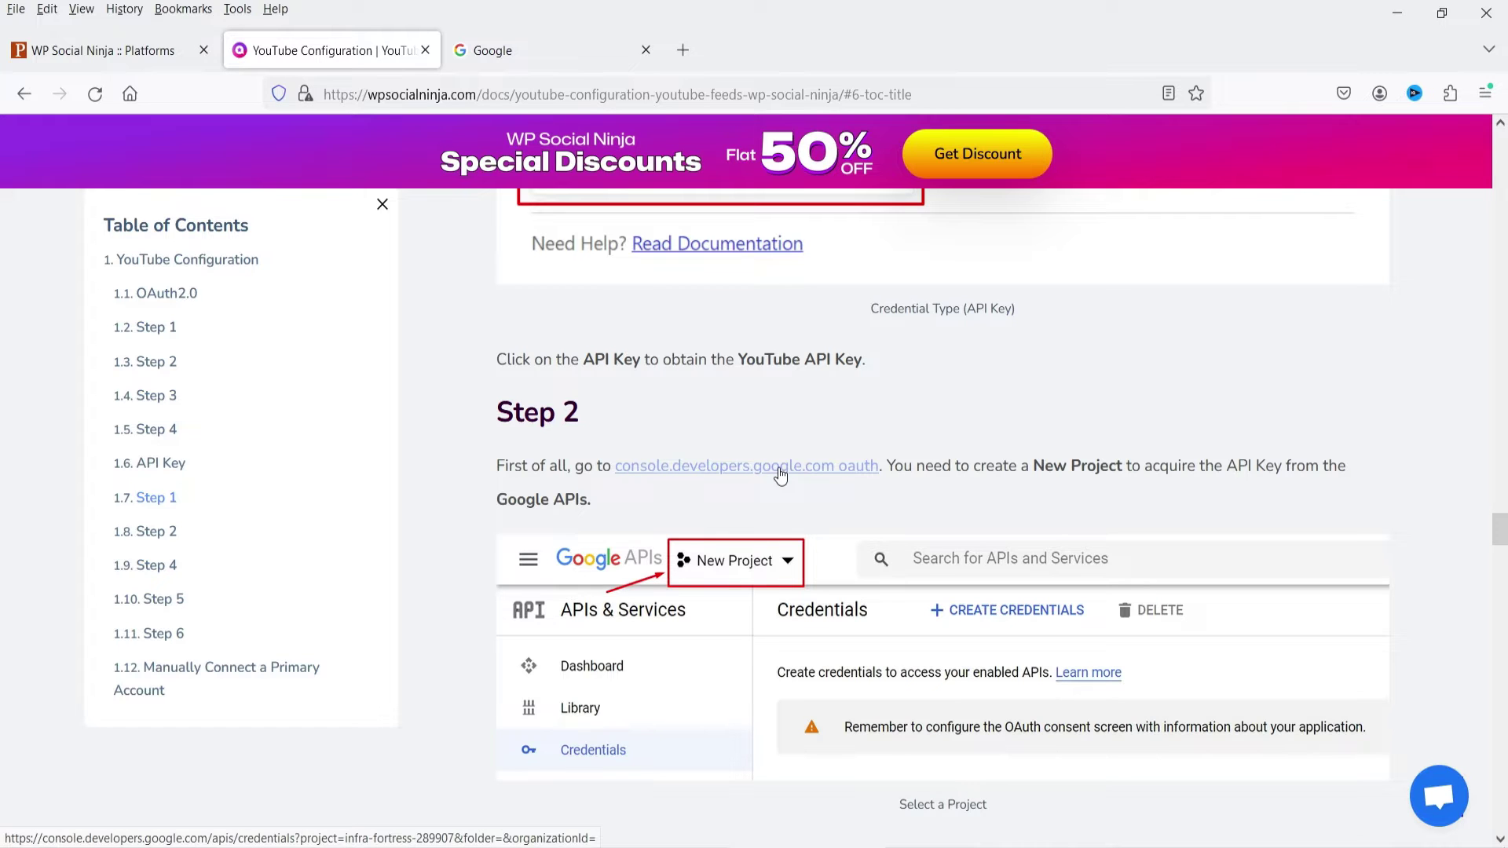
- Open the Google developer console linked in the documentation, choose the Google account and create a new project named "YT channel Feed"
{"action": "left_click", "coordinate": [780, 469]}
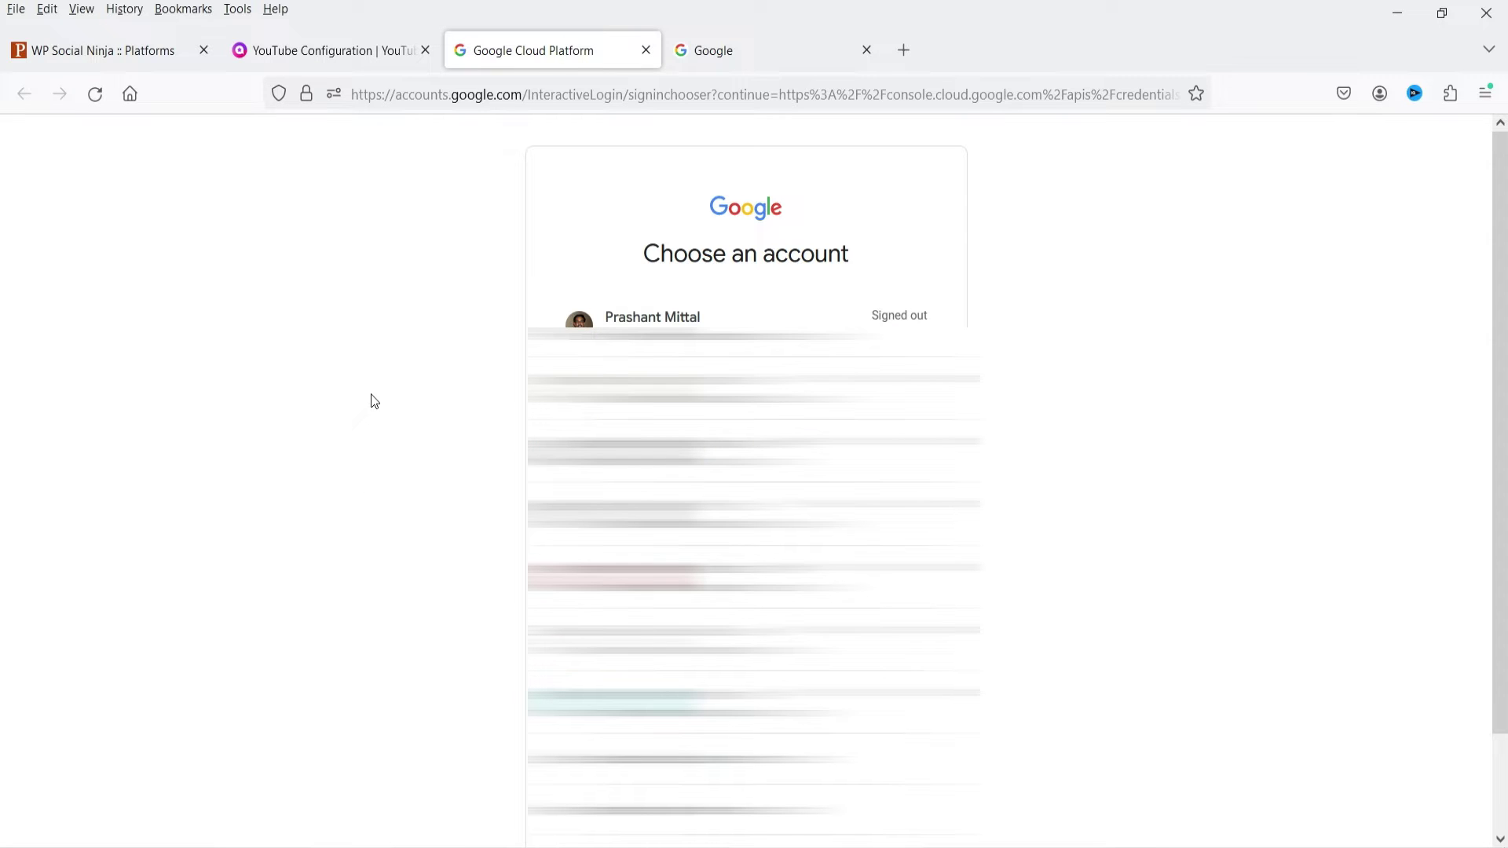
{"action": "left_click", "coordinate": [652, 317]}
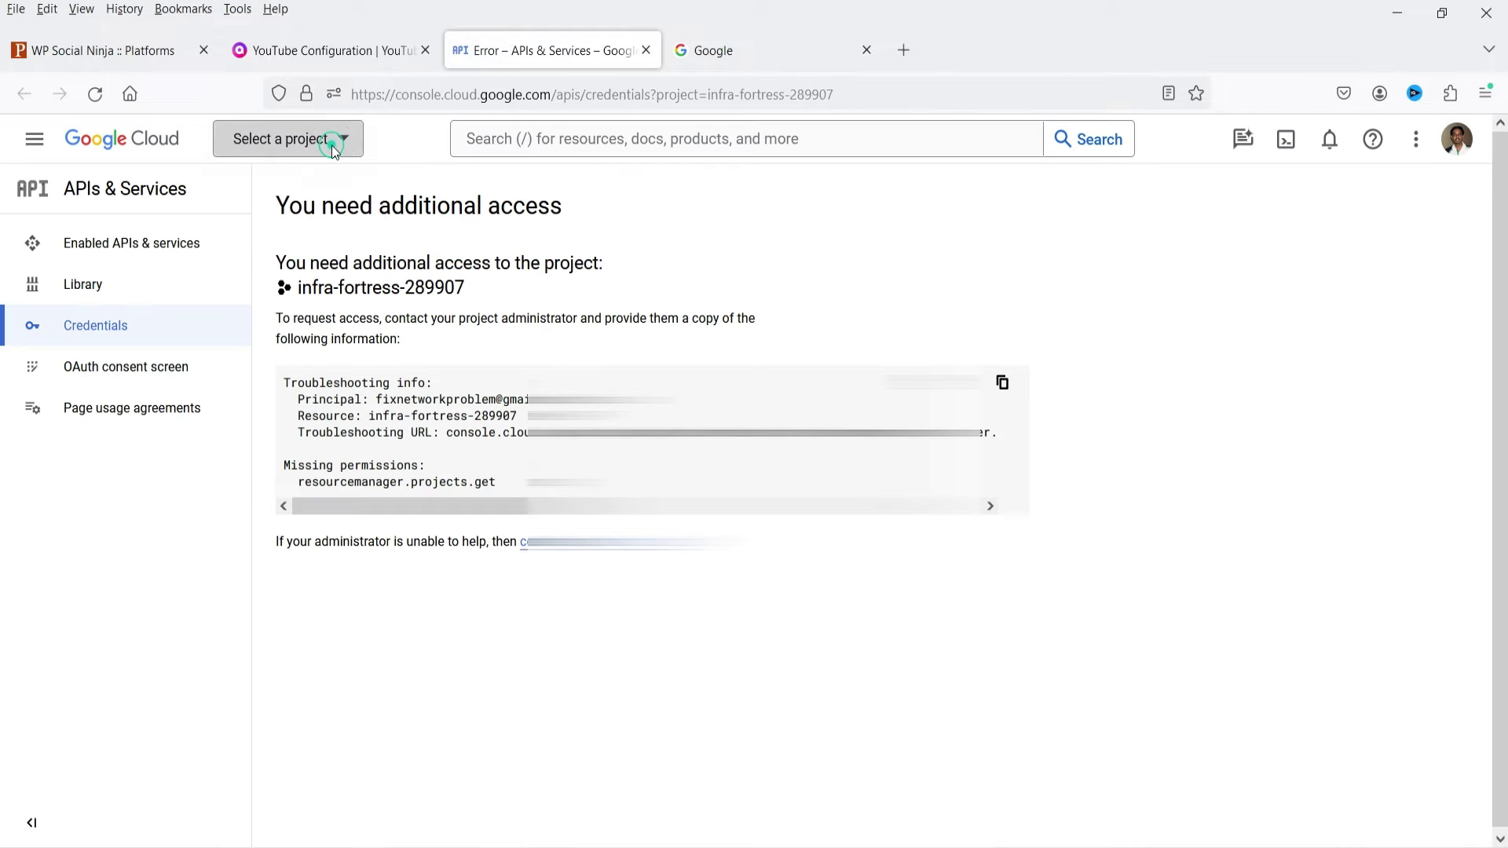
{"action": "left_click", "coordinate": [334, 148]}
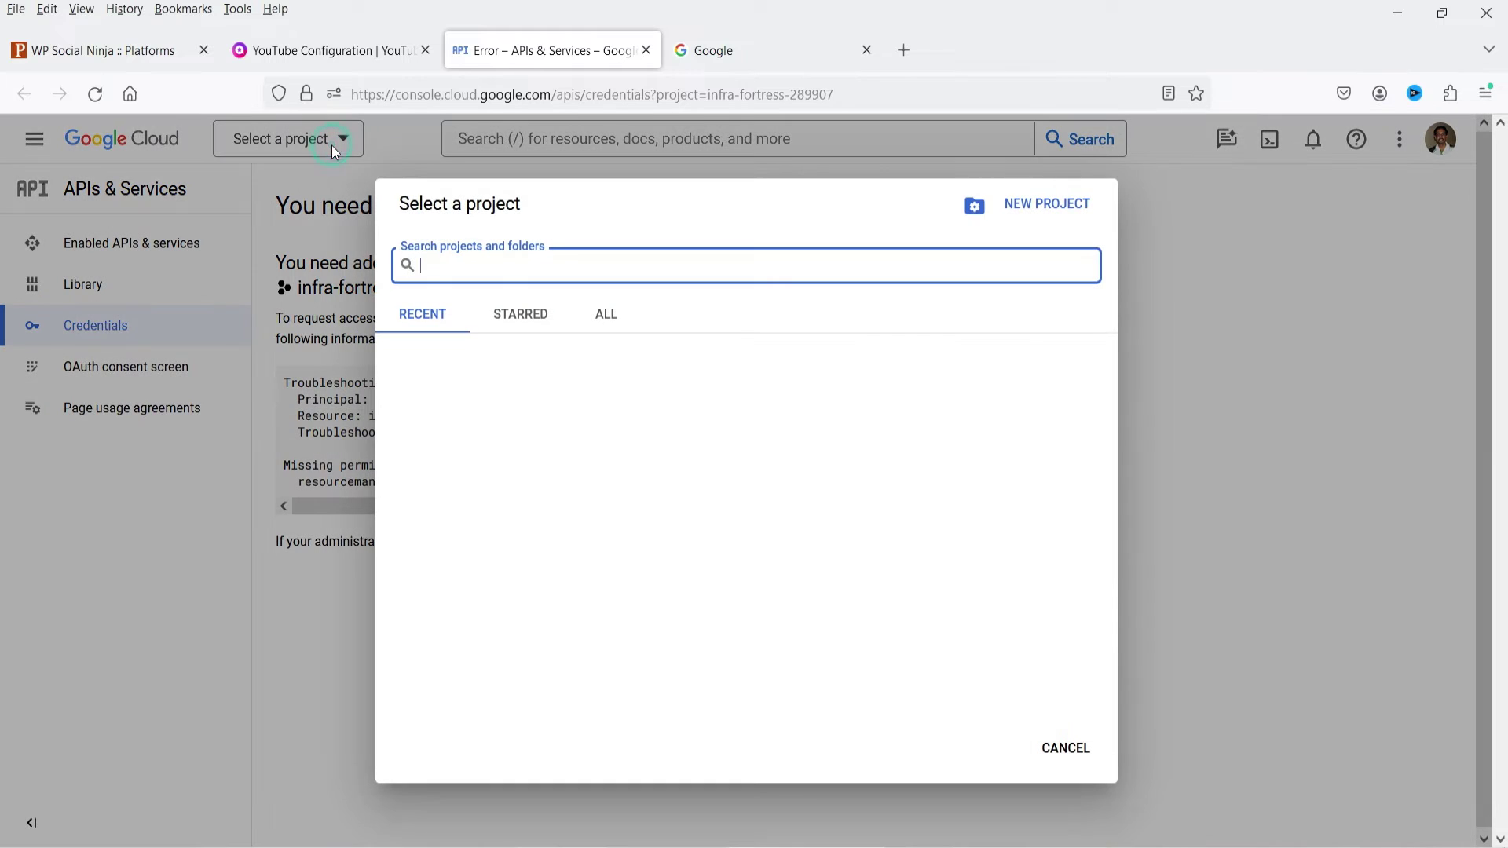
{"action": "left_click", "coordinate": [1056, 209]}
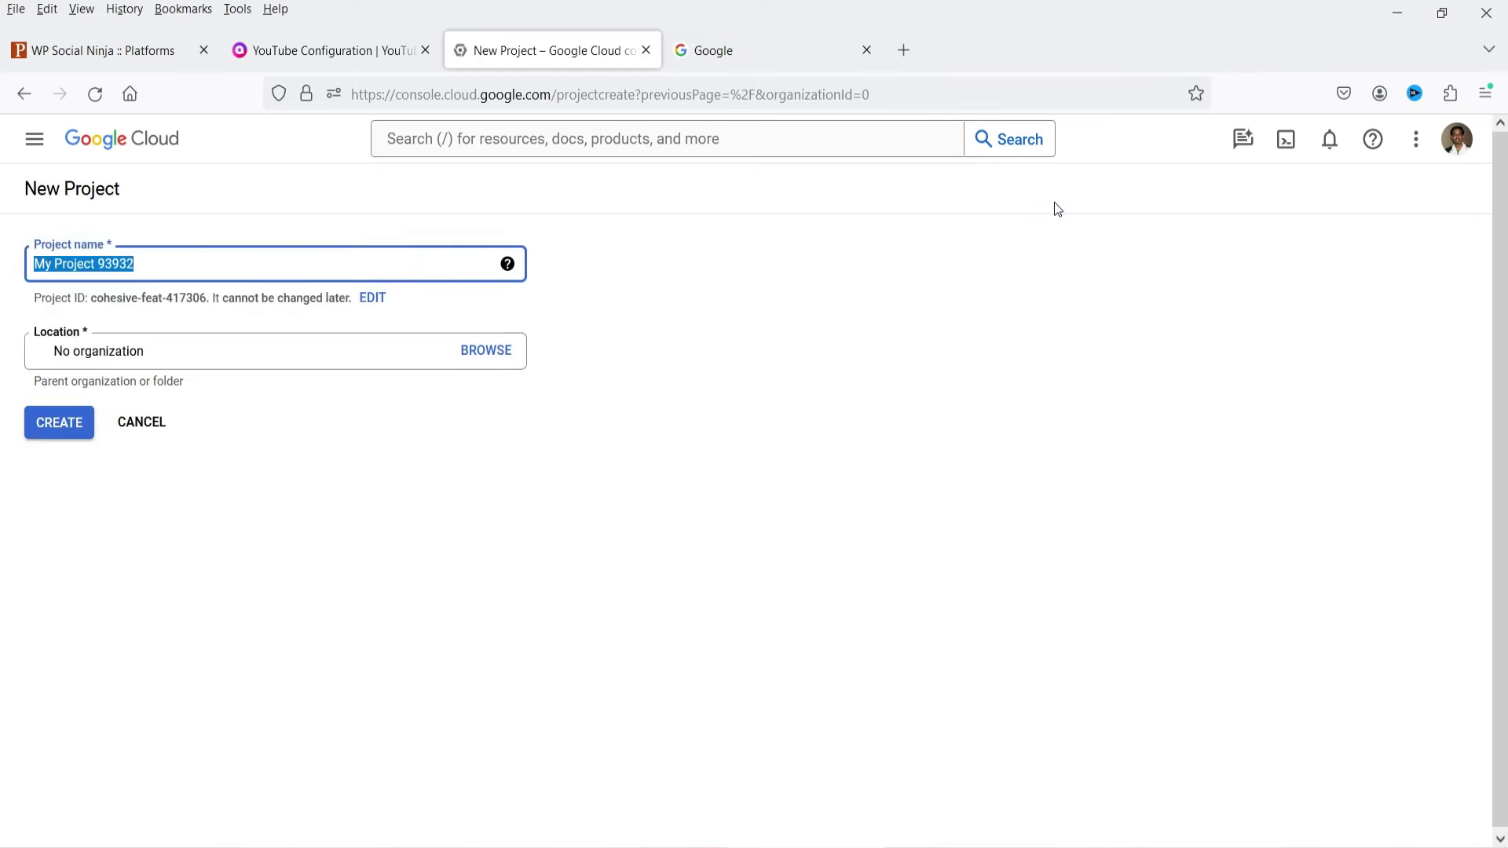
{"action": "type", "text": "YT channel"}
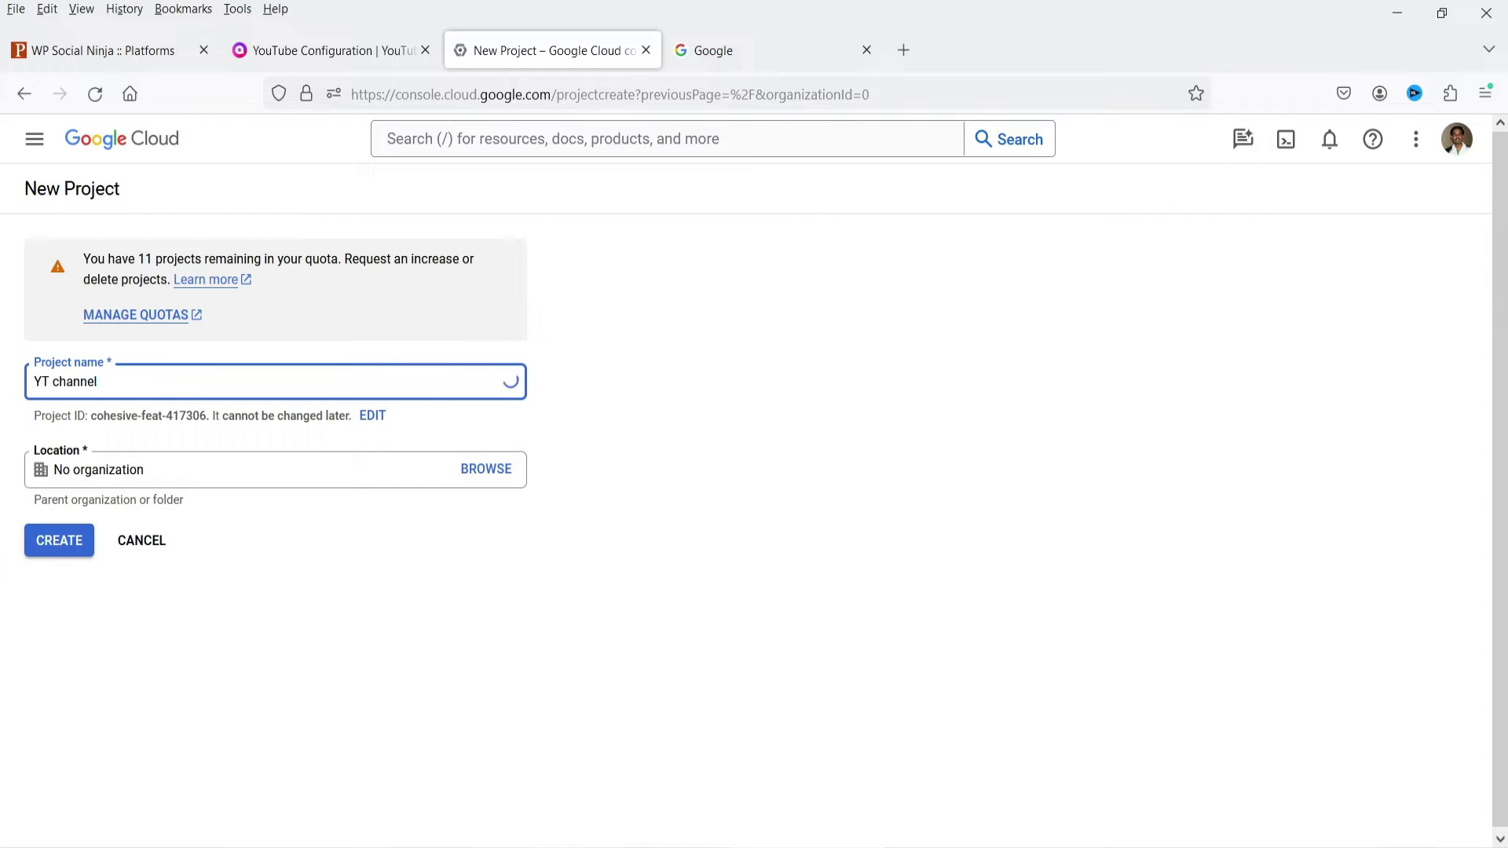
{"action": "type", "text": "Feed"}
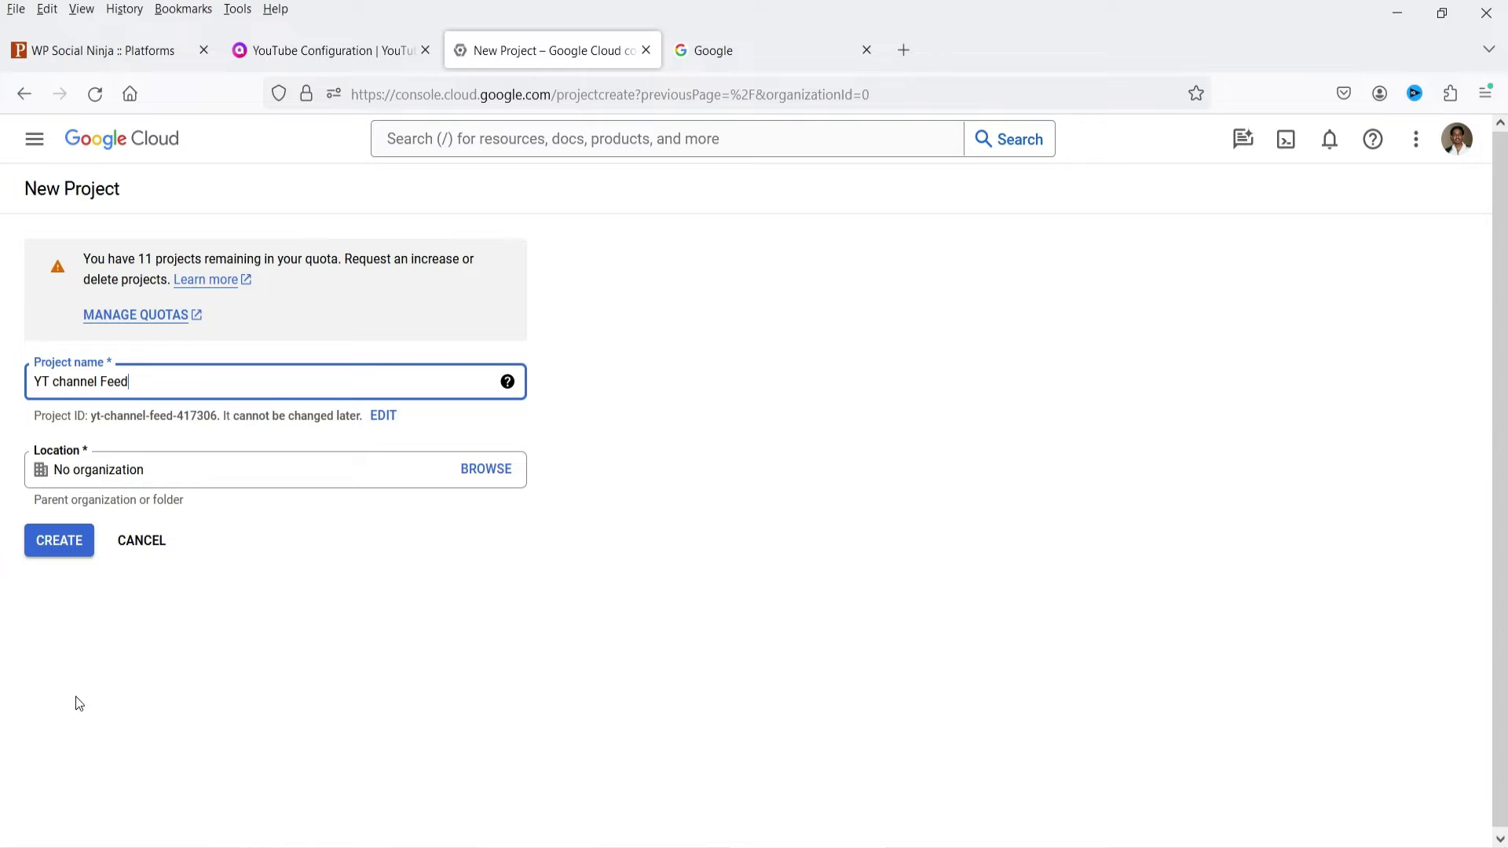
{"action": "left_click", "coordinate": [49, 540]}
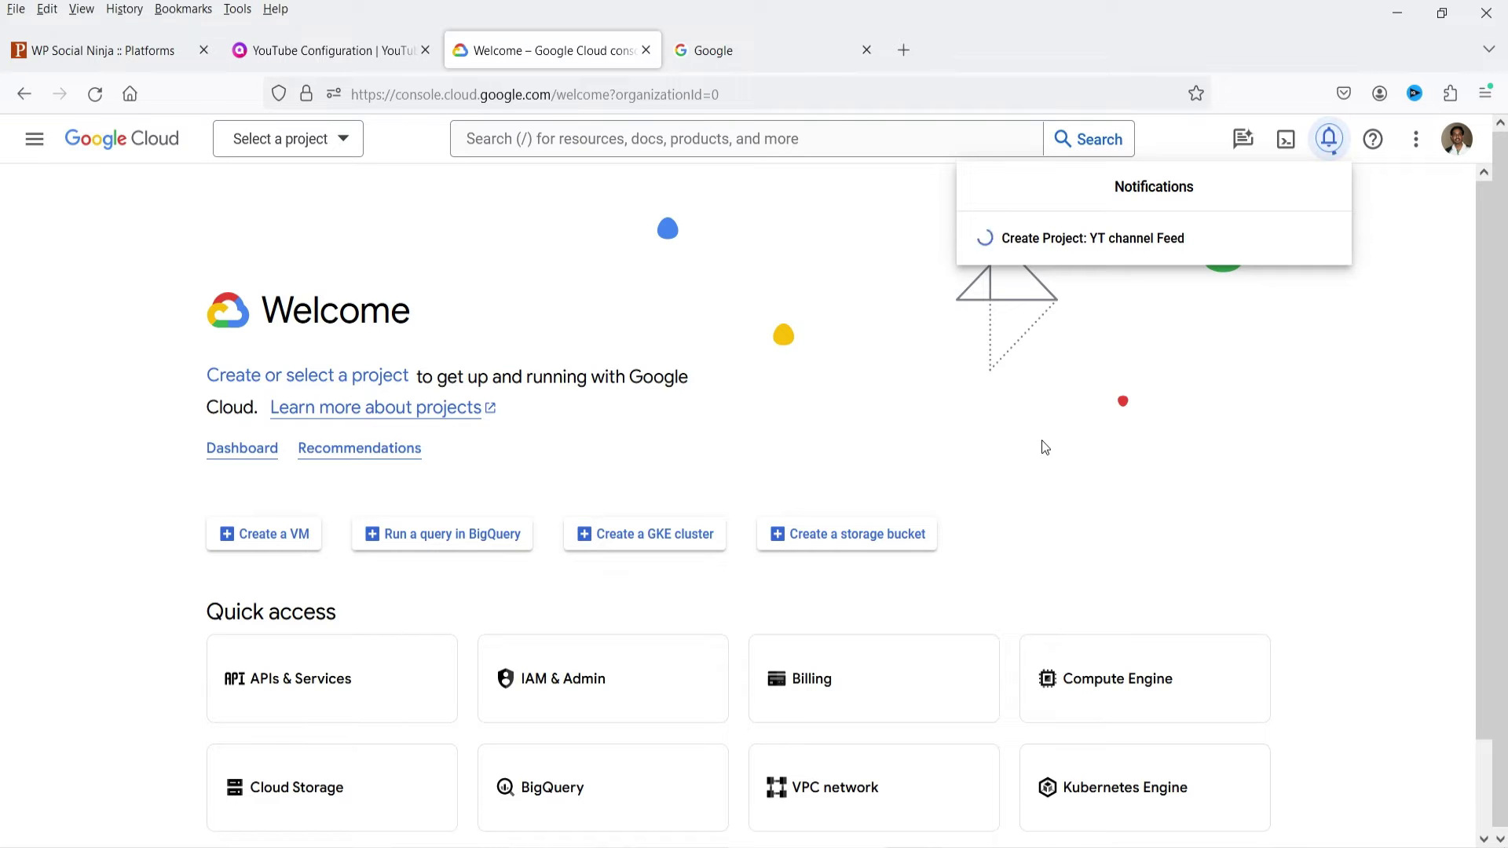
- In the YT channel Feed project, create an API key under the APIs & Services credentials and copy the key
{"action": "left_click", "coordinate": [1029, 267]}
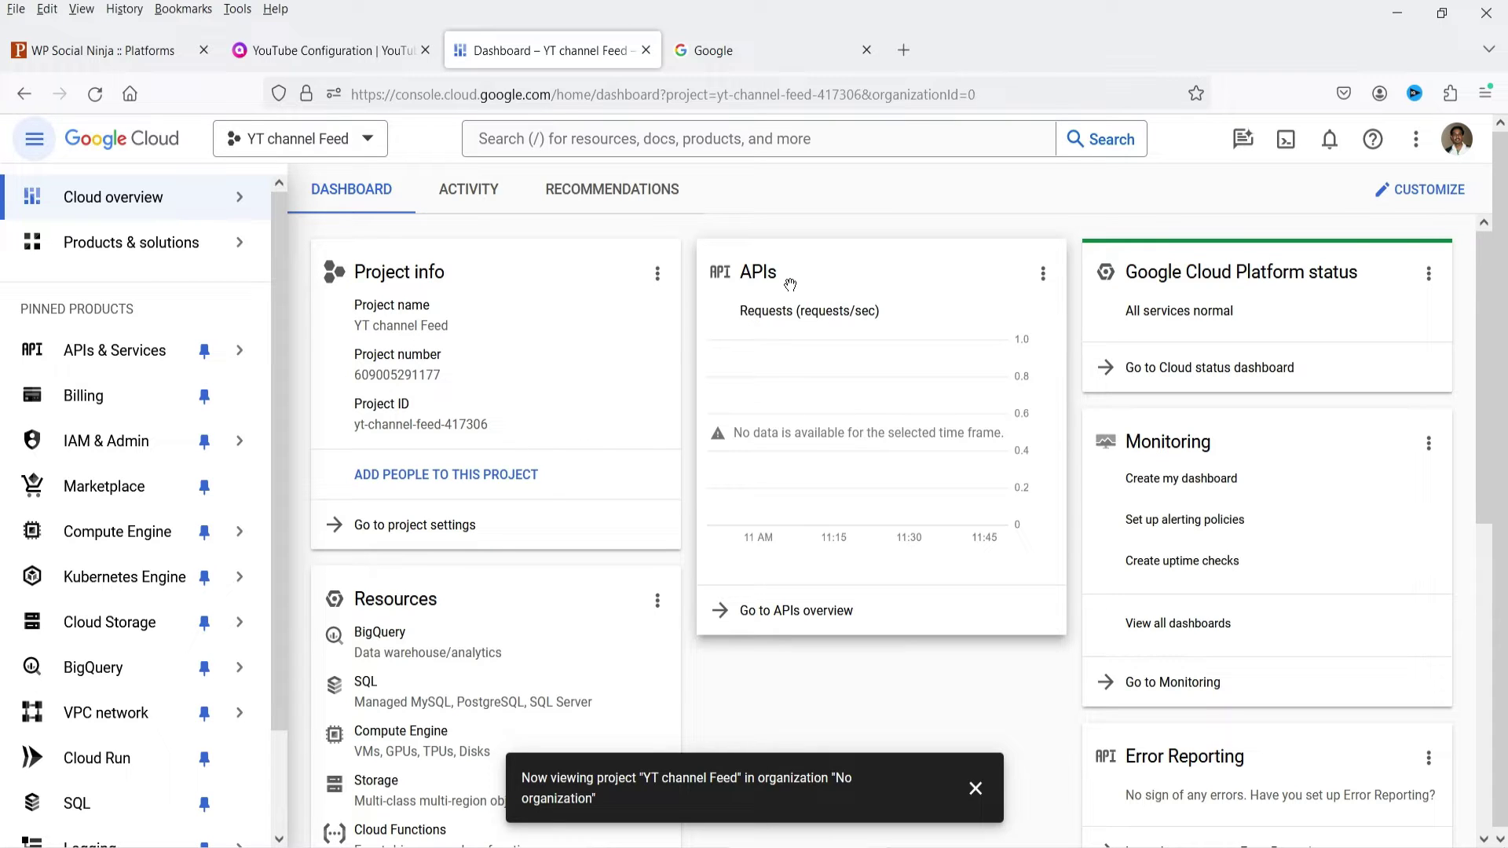
{"action": "left_click", "coordinate": [809, 614]}
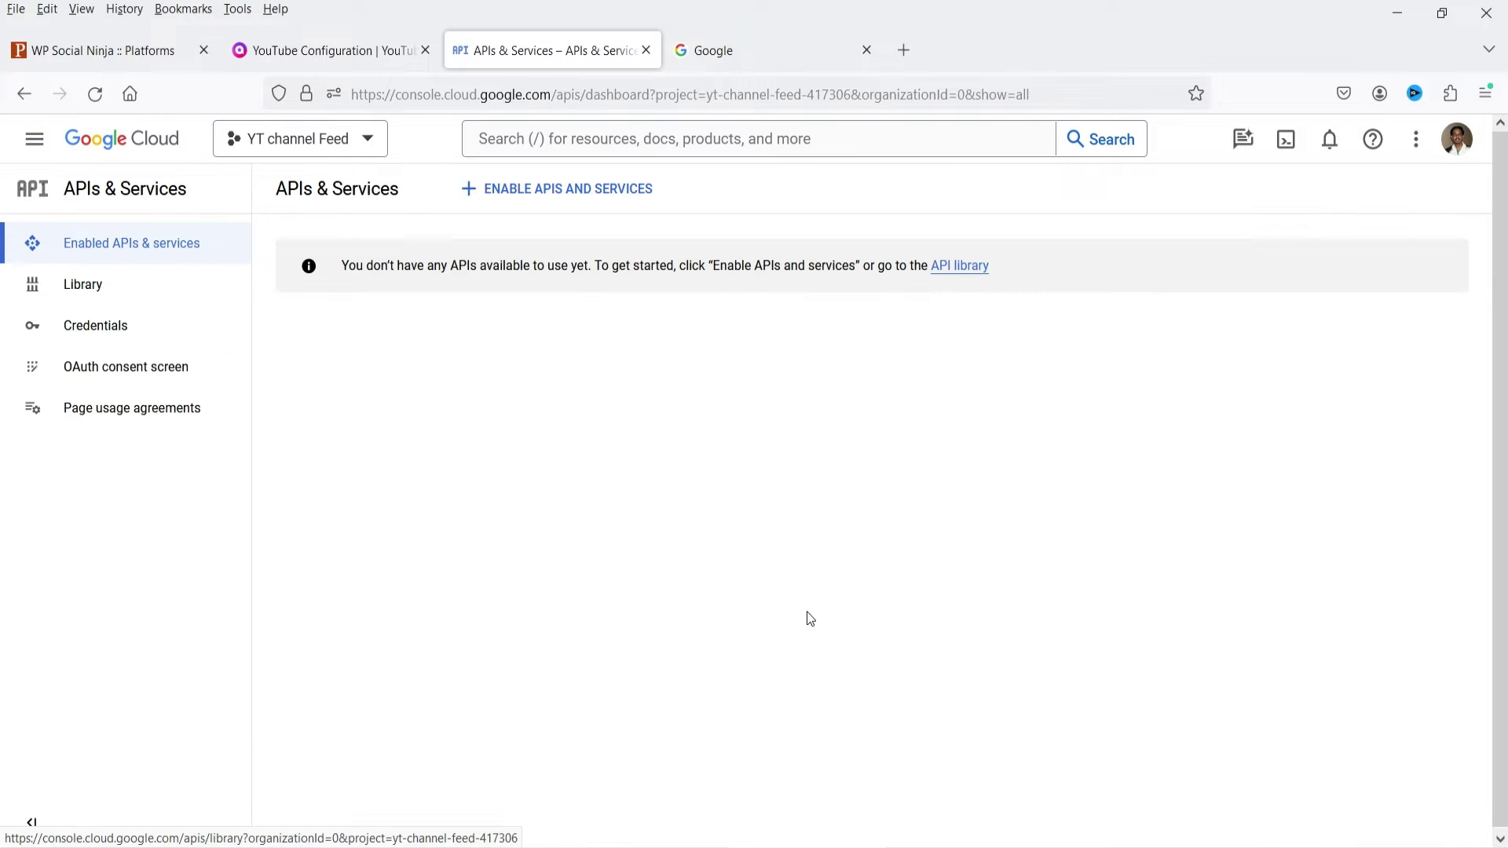
{"action": "left_click", "coordinate": [110, 342]}
{"action": "left_click", "coordinate": [503, 190]}
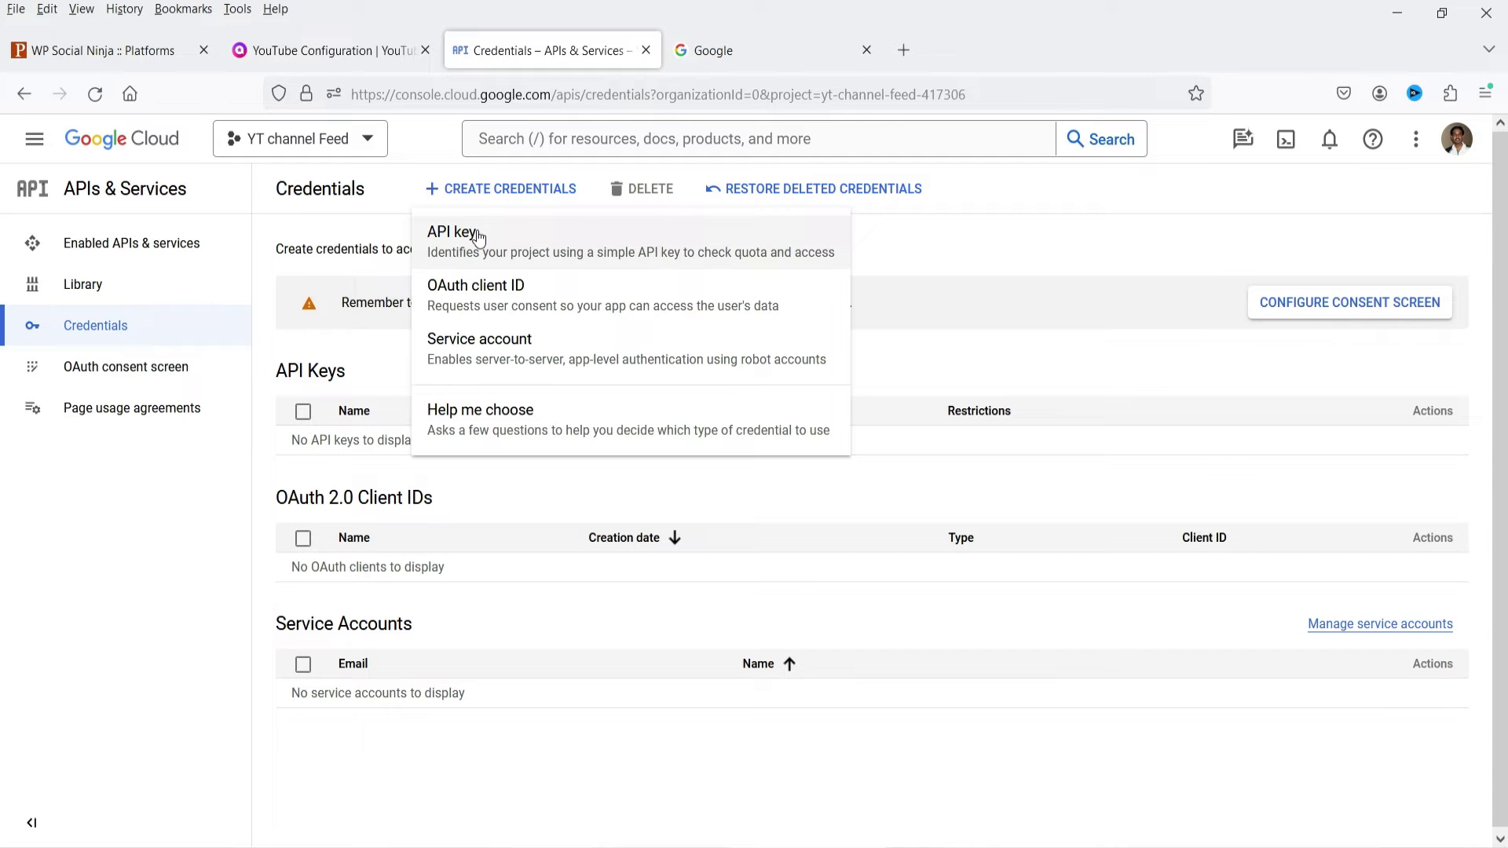
{"action": "left_click", "coordinate": [477, 235]}
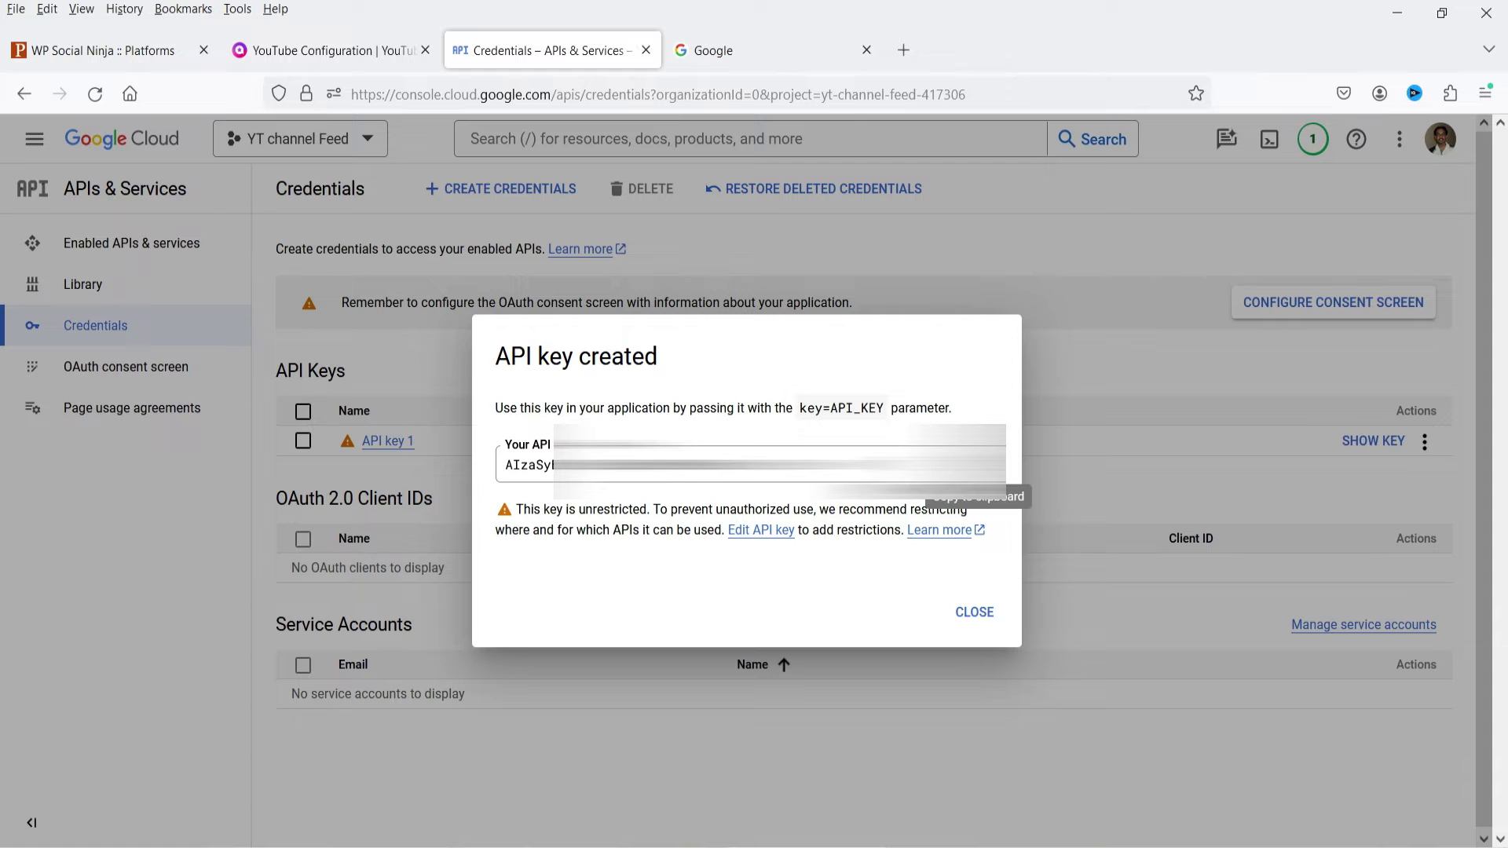
{"action": "left_click", "coordinate": [978, 465]}
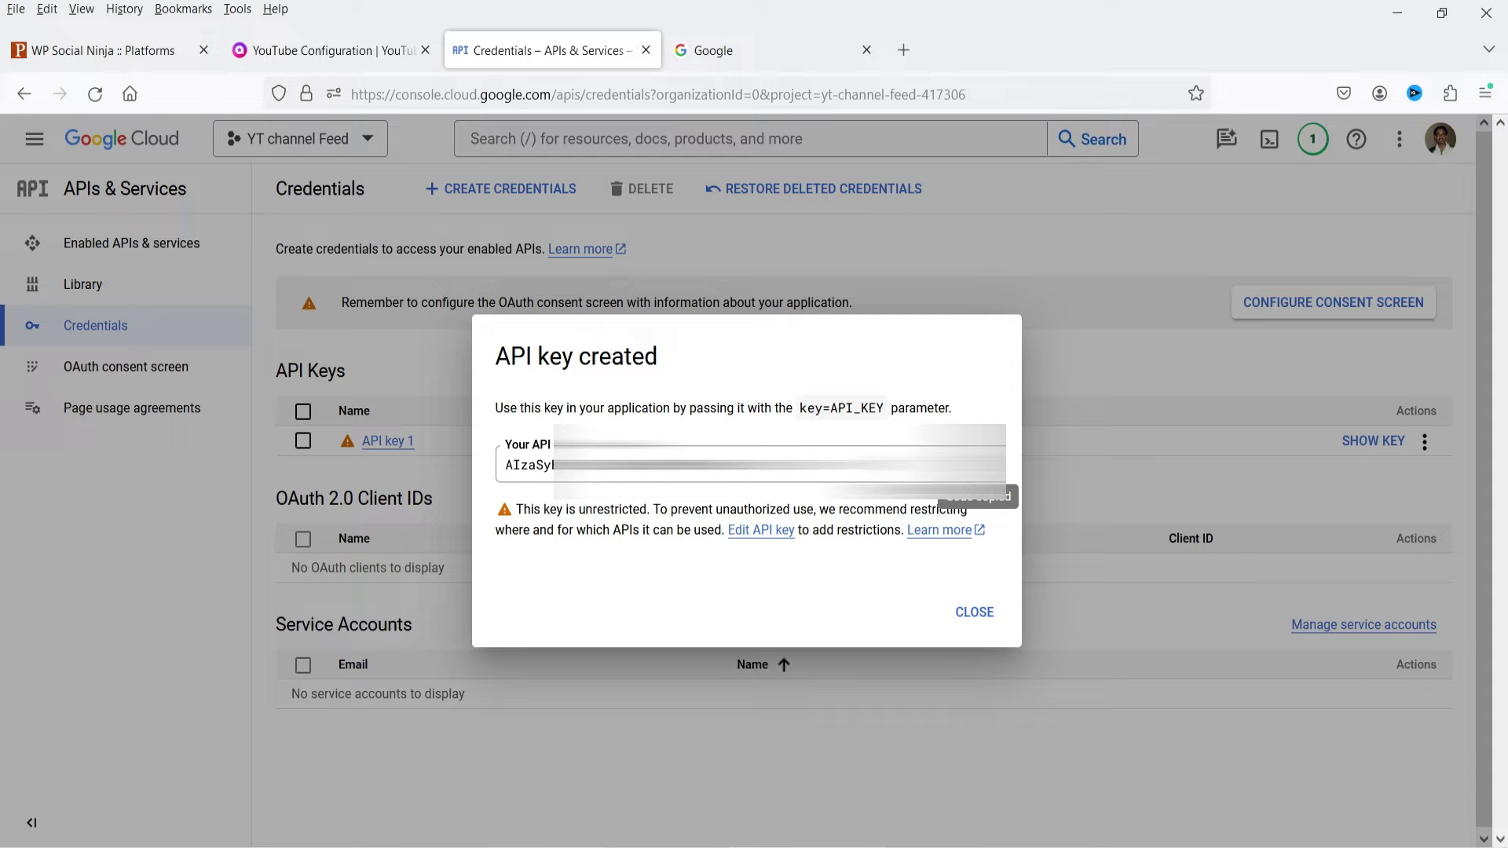
{"action": "left_click", "coordinate": [962, 613]}
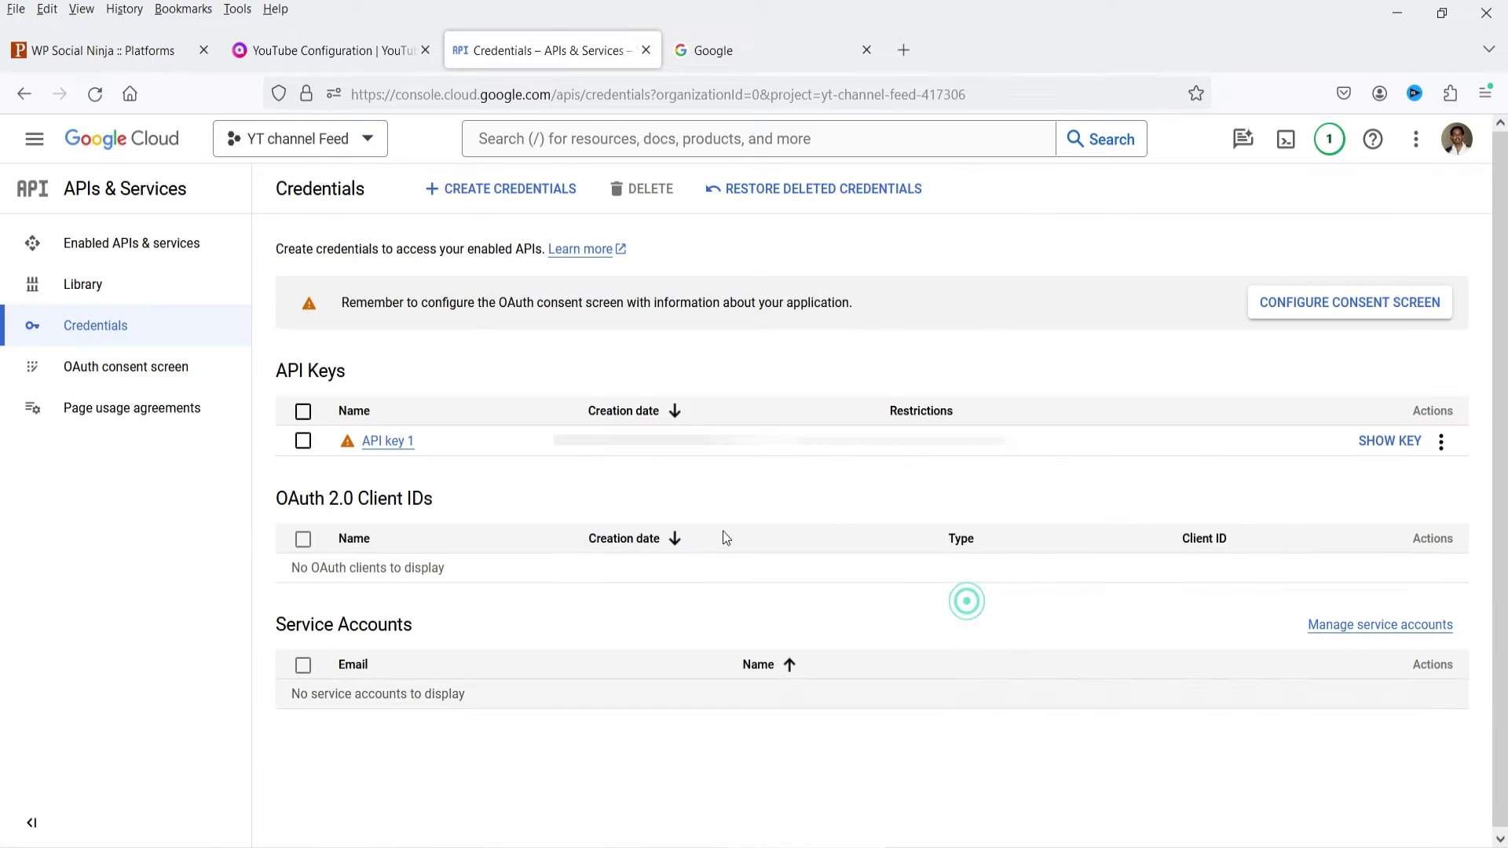
- Find YouTube Data API v3 in the API library and enable it for the project
{"action": "left_click", "coordinate": [121, 288]}
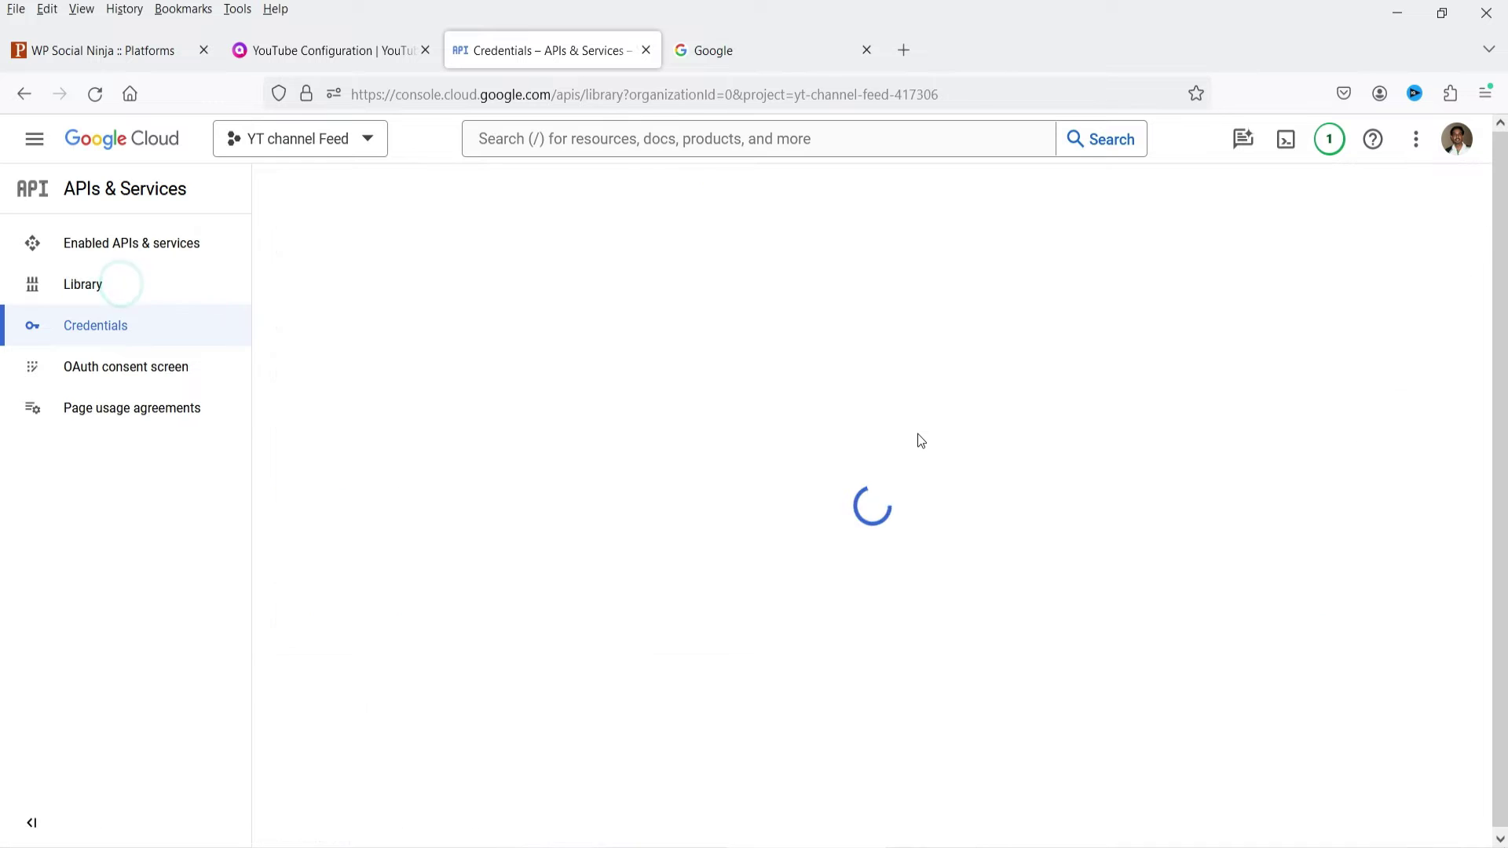
{"action": "scroll", "coordinate": [1323, 557], "scroll_direction": "down", "scroll_amount": 6}
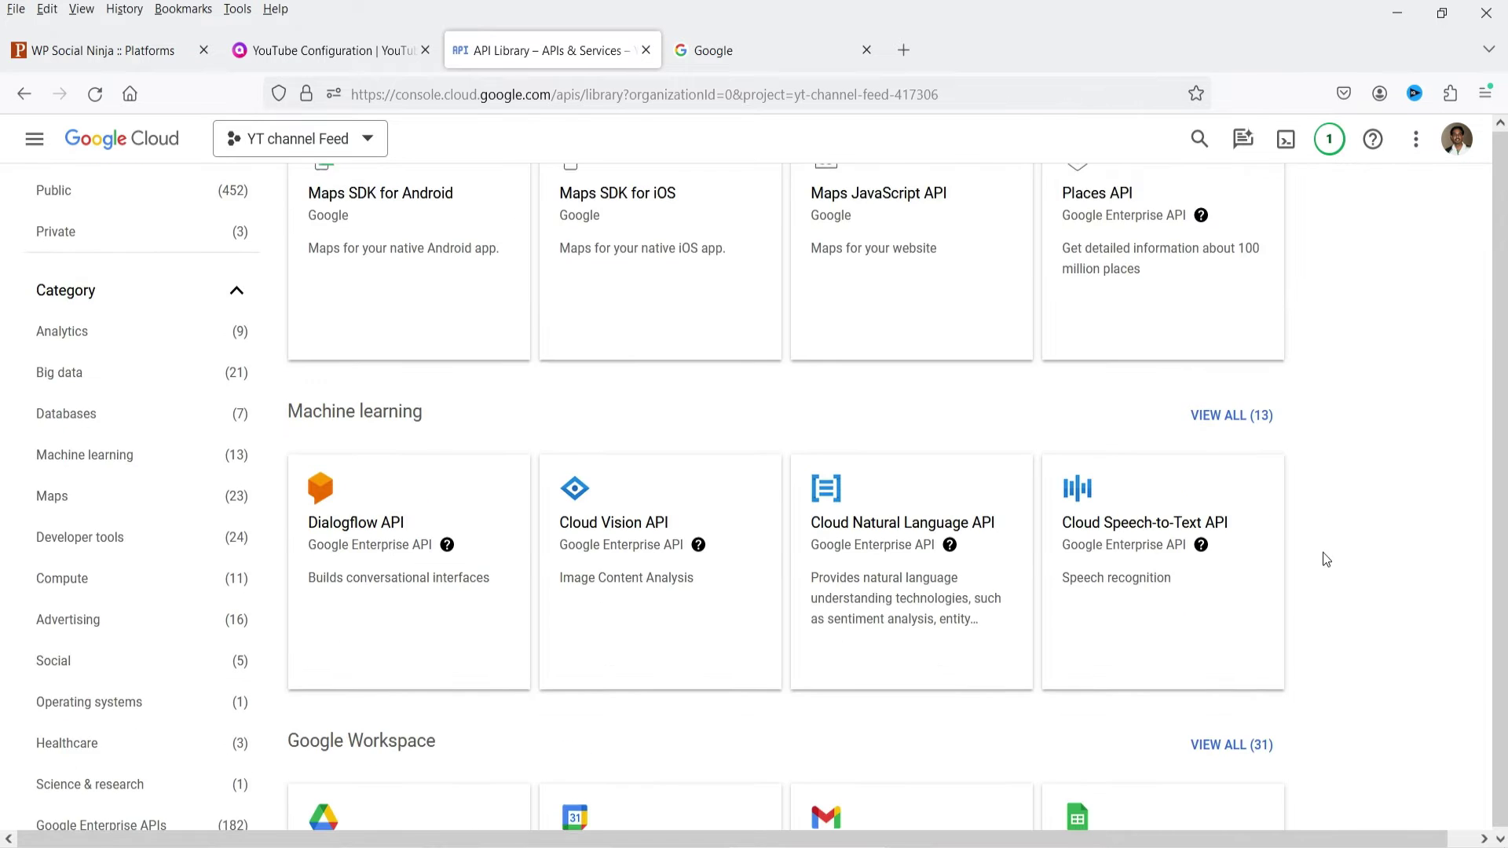
{"action": "scroll", "coordinate": [1323, 556], "scroll_direction": "down", "scroll_amount": 7}
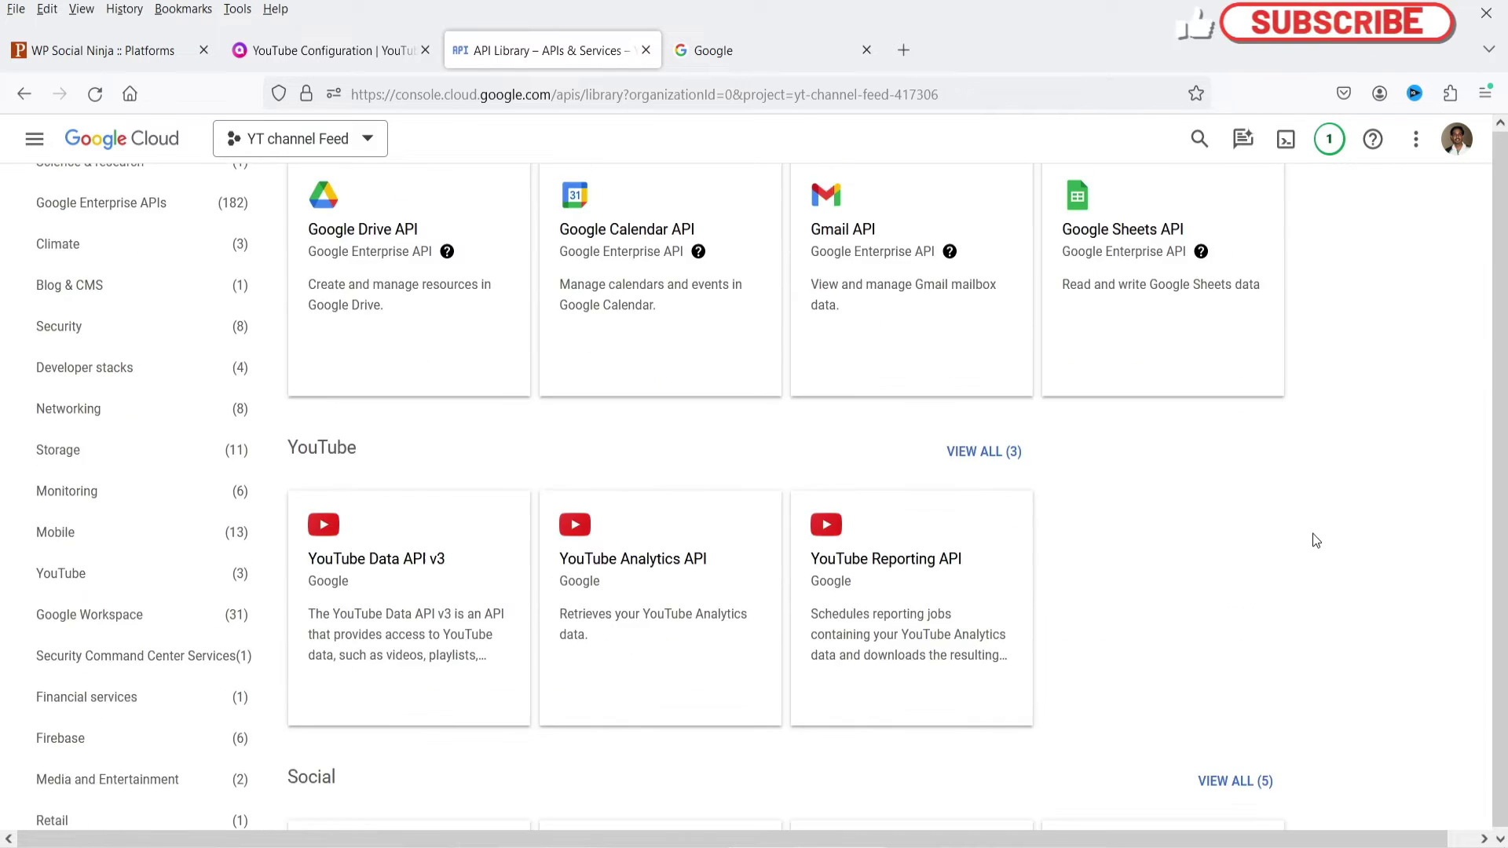
{"action": "left_click", "coordinate": [366, 589]}
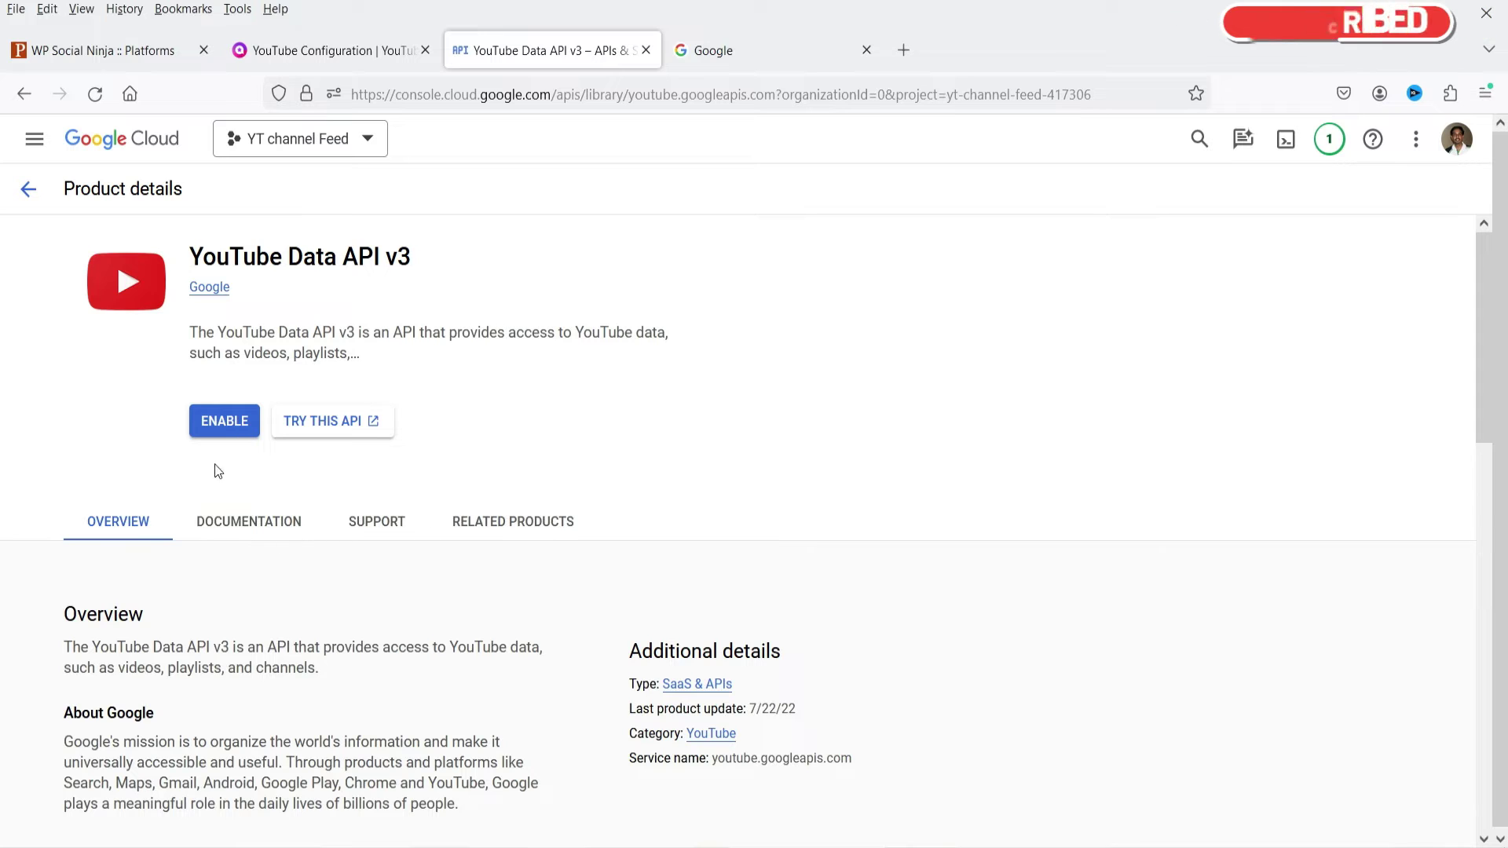
{"action": "left_click", "coordinate": [228, 424]}
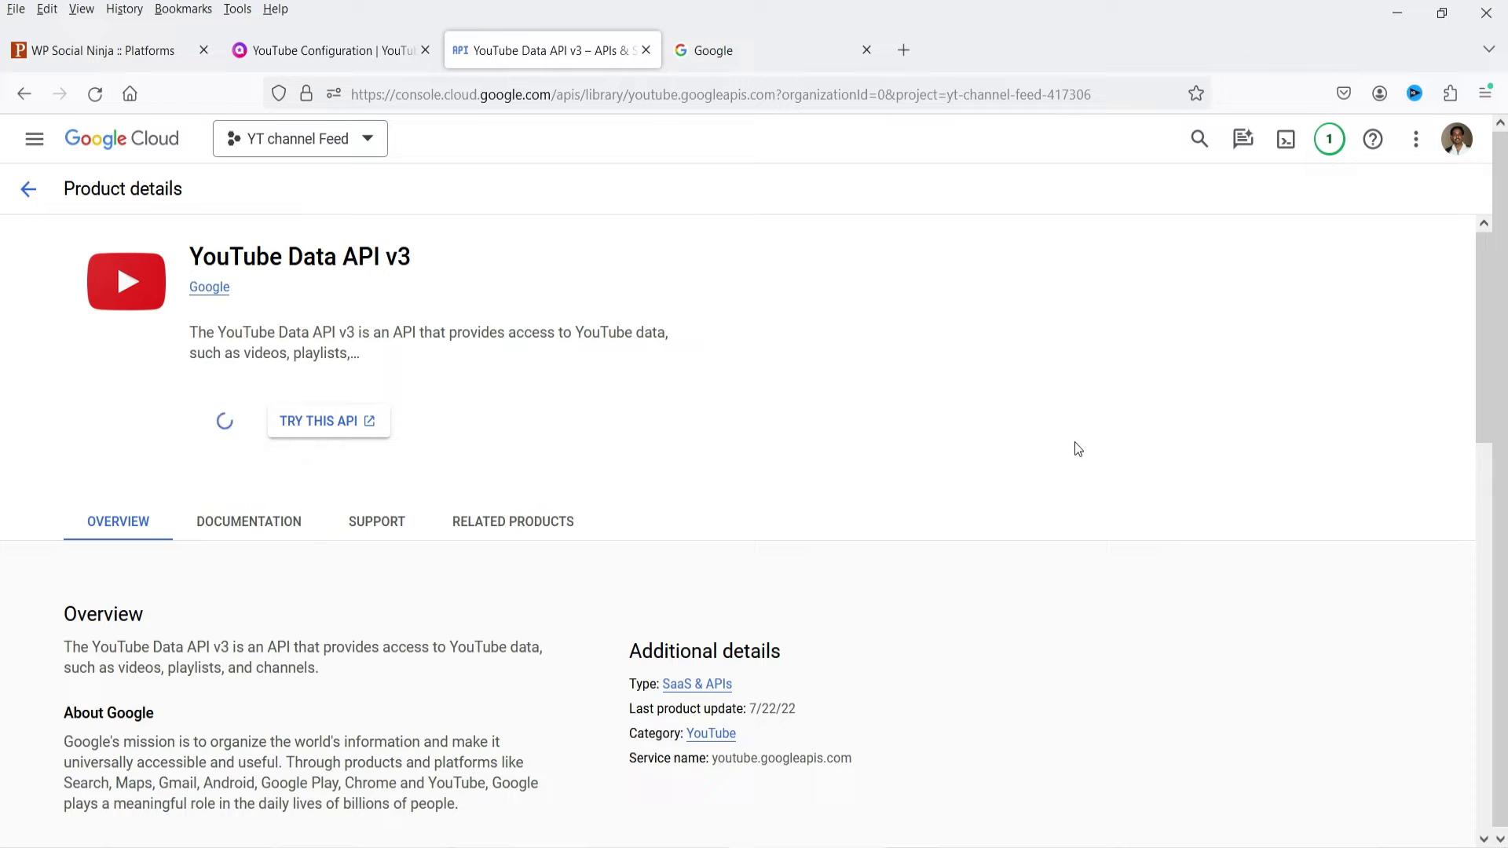
- Return to WP Social Ninja, paste the copied API key into the YouTube configuration and save it
{"action": "left_click", "coordinate": [95, 51]}
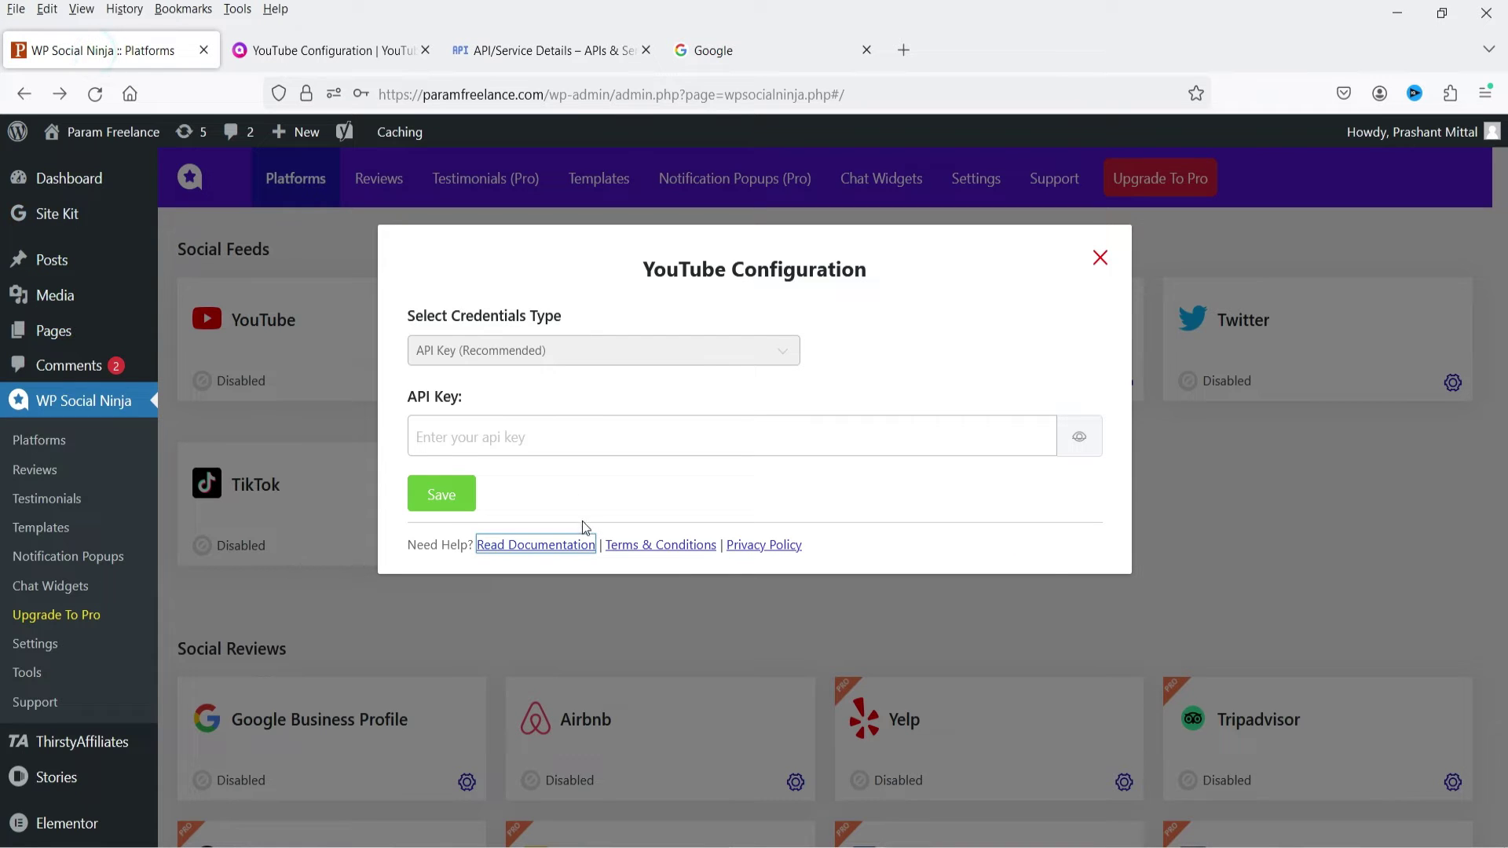
{"action": "left_click", "coordinate": [569, 434]}
{"action": "key", "text": "ctrl+v"}
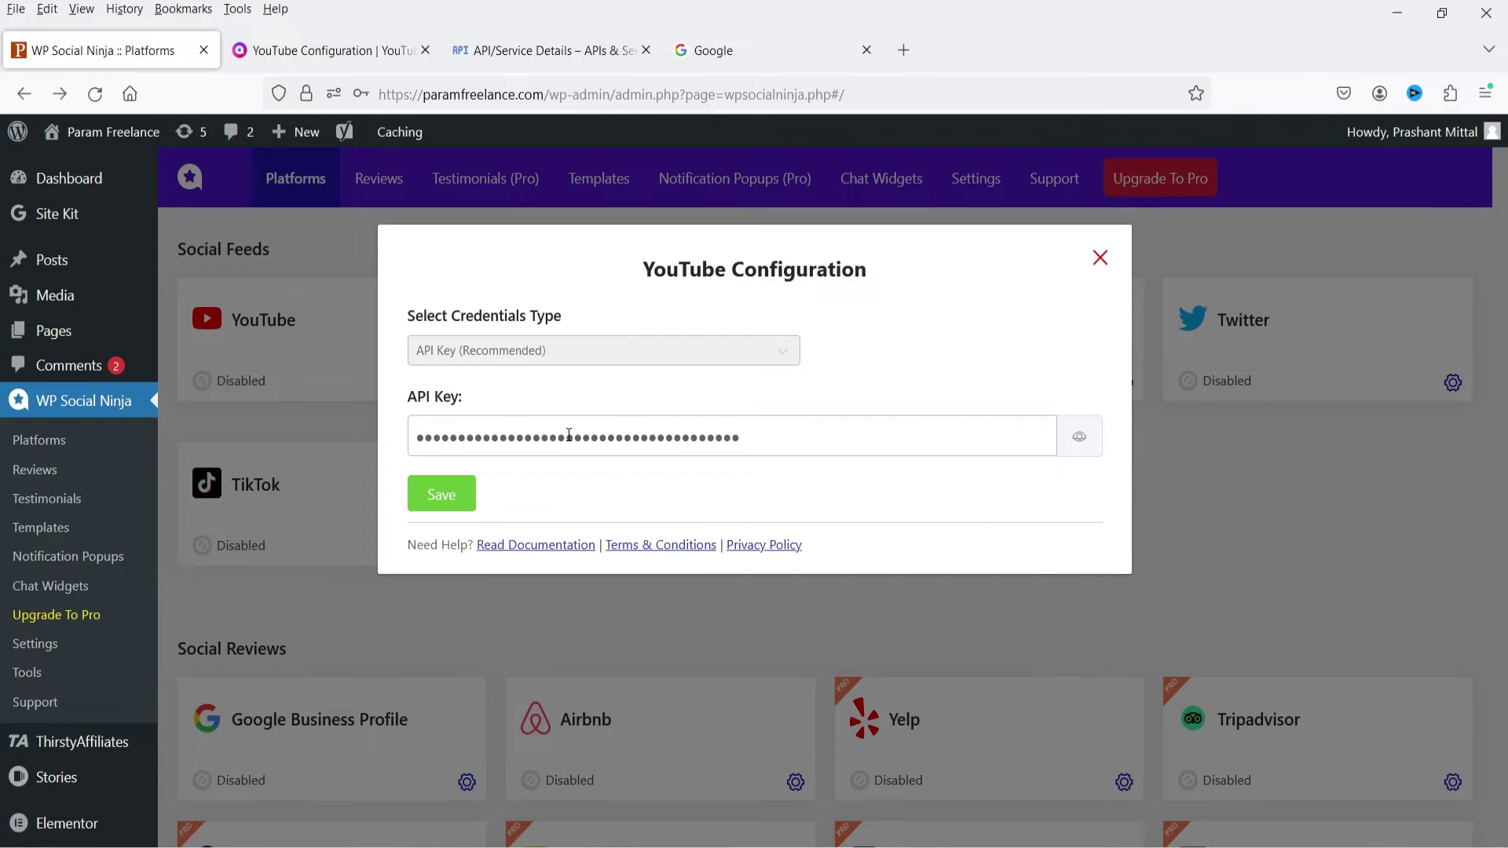
{"action": "left_click", "coordinate": [450, 499]}
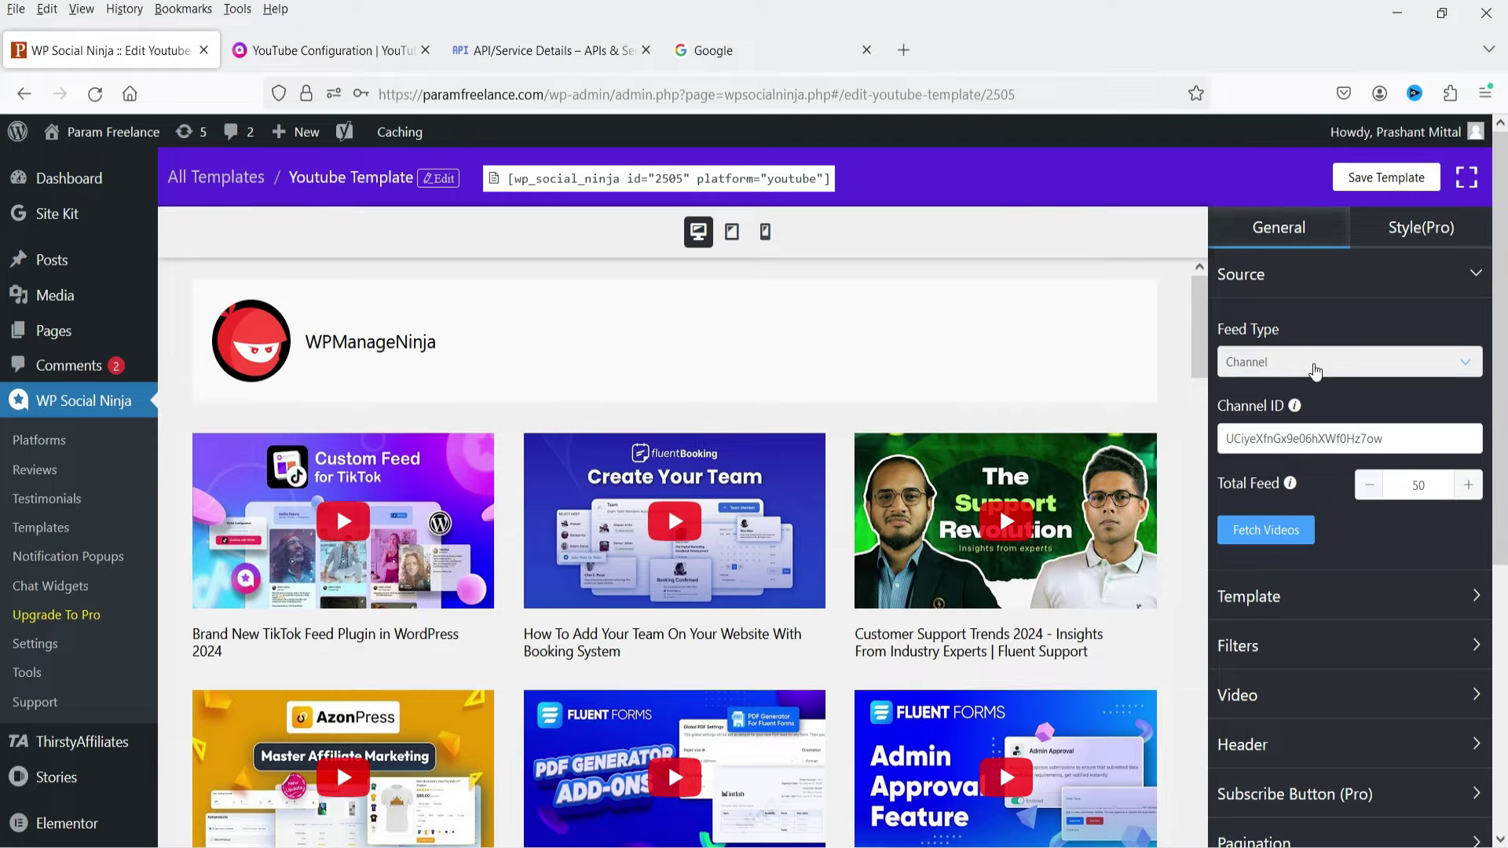
- Select Channel as the feed type in the YouTube template's source settings and go to the Channel ID field
{"action": "left_click", "coordinate": [1315, 368]}
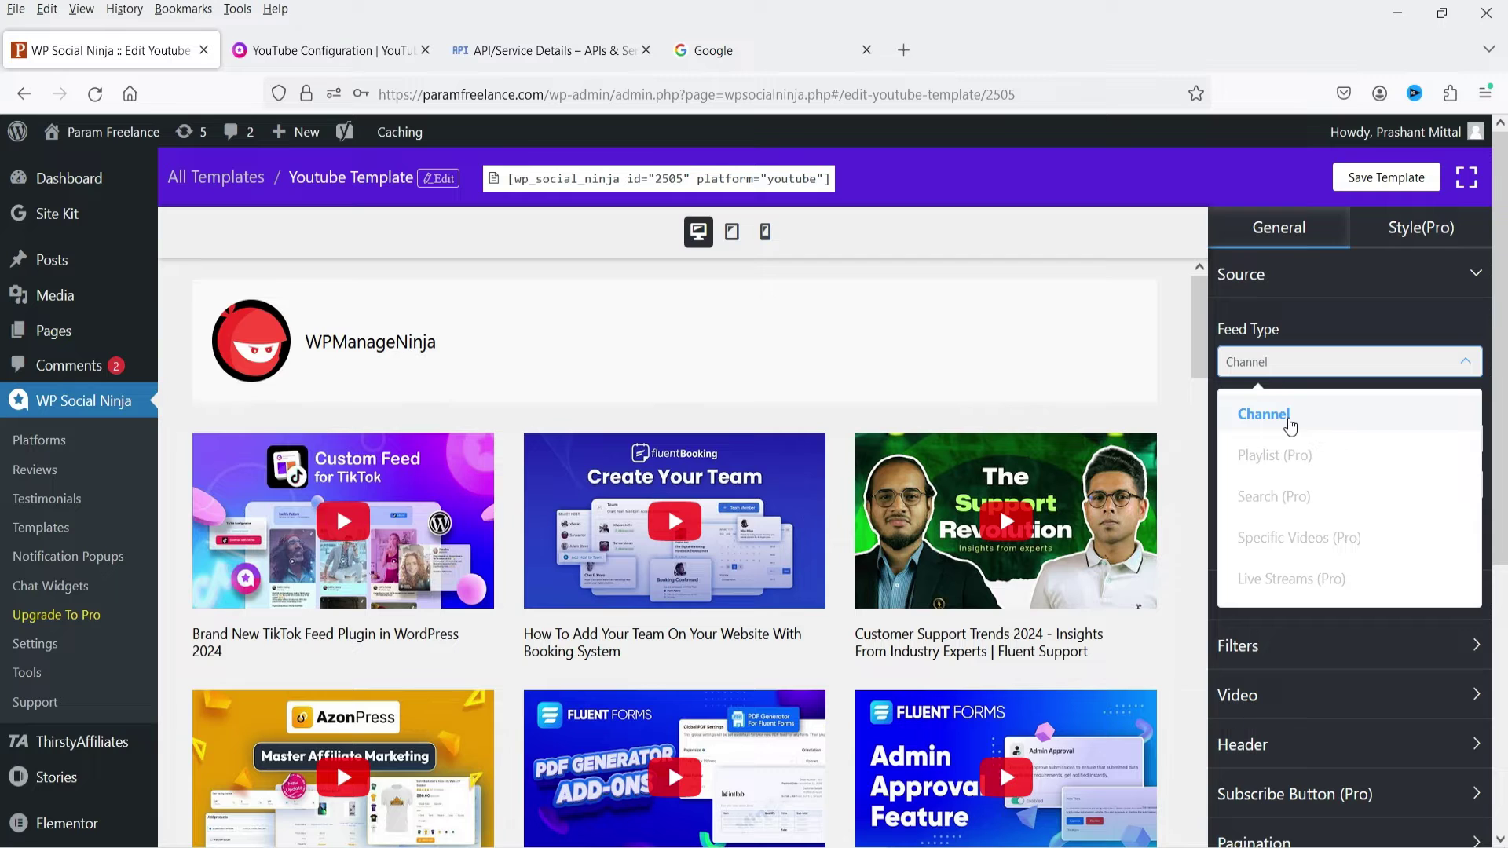
{"action": "left_click", "coordinate": [1289, 425]}
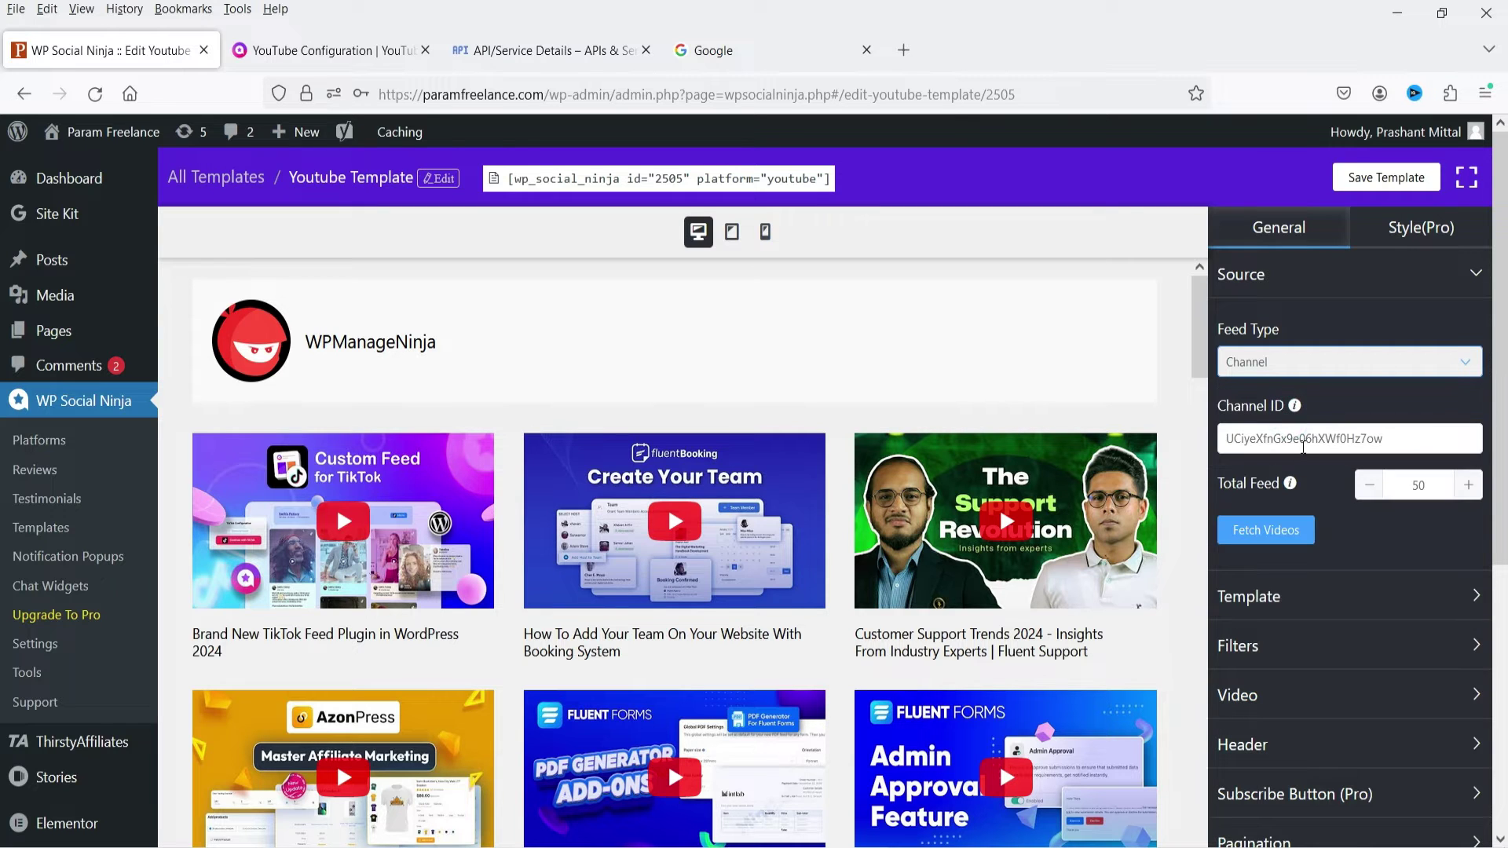
{"action": "left_click", "coordinate": [1307, 443]}
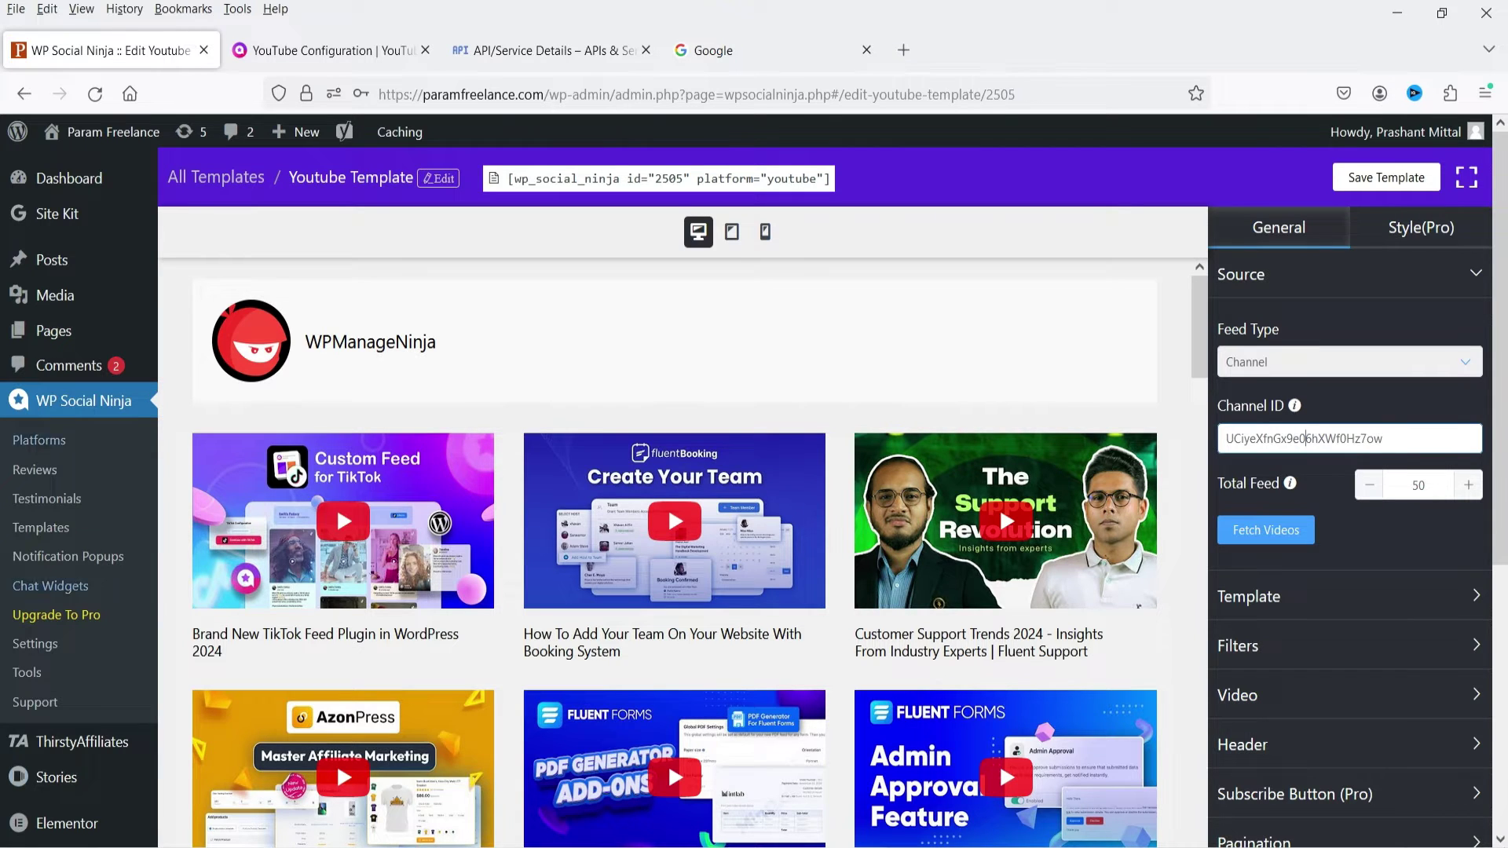
{"action": "left_click", "coordinate": [777, 51]}
{"action": "left_click", "coordinate": [638, 82]}
{"action": "type", "text": "https://www.youtube.com/@ParamFreelance"}
{"action": "key", "text": "Return"}
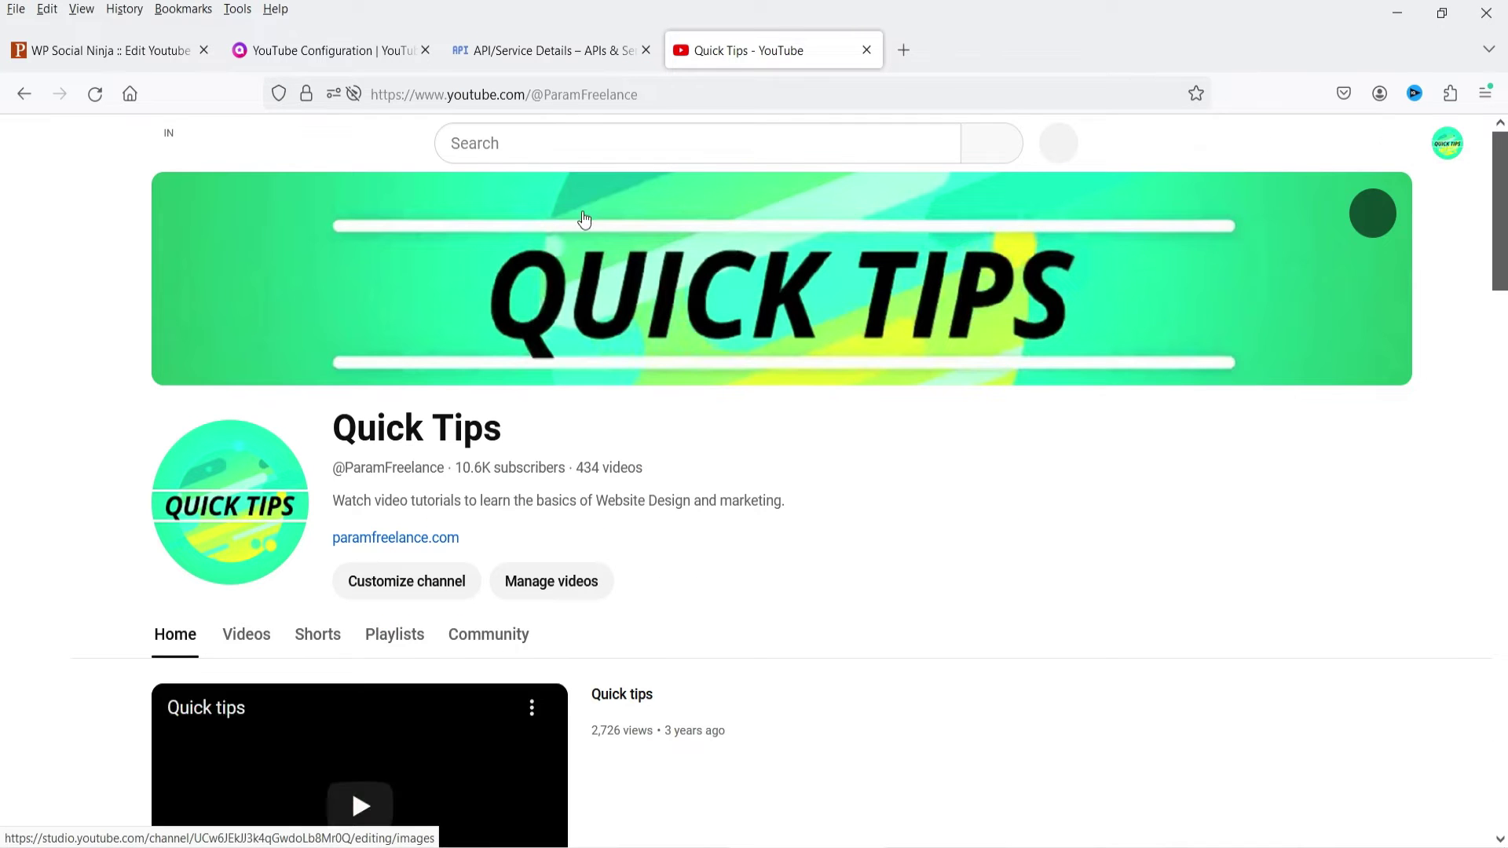
{"action": "left_click", "coordinate": [1442, 153]}
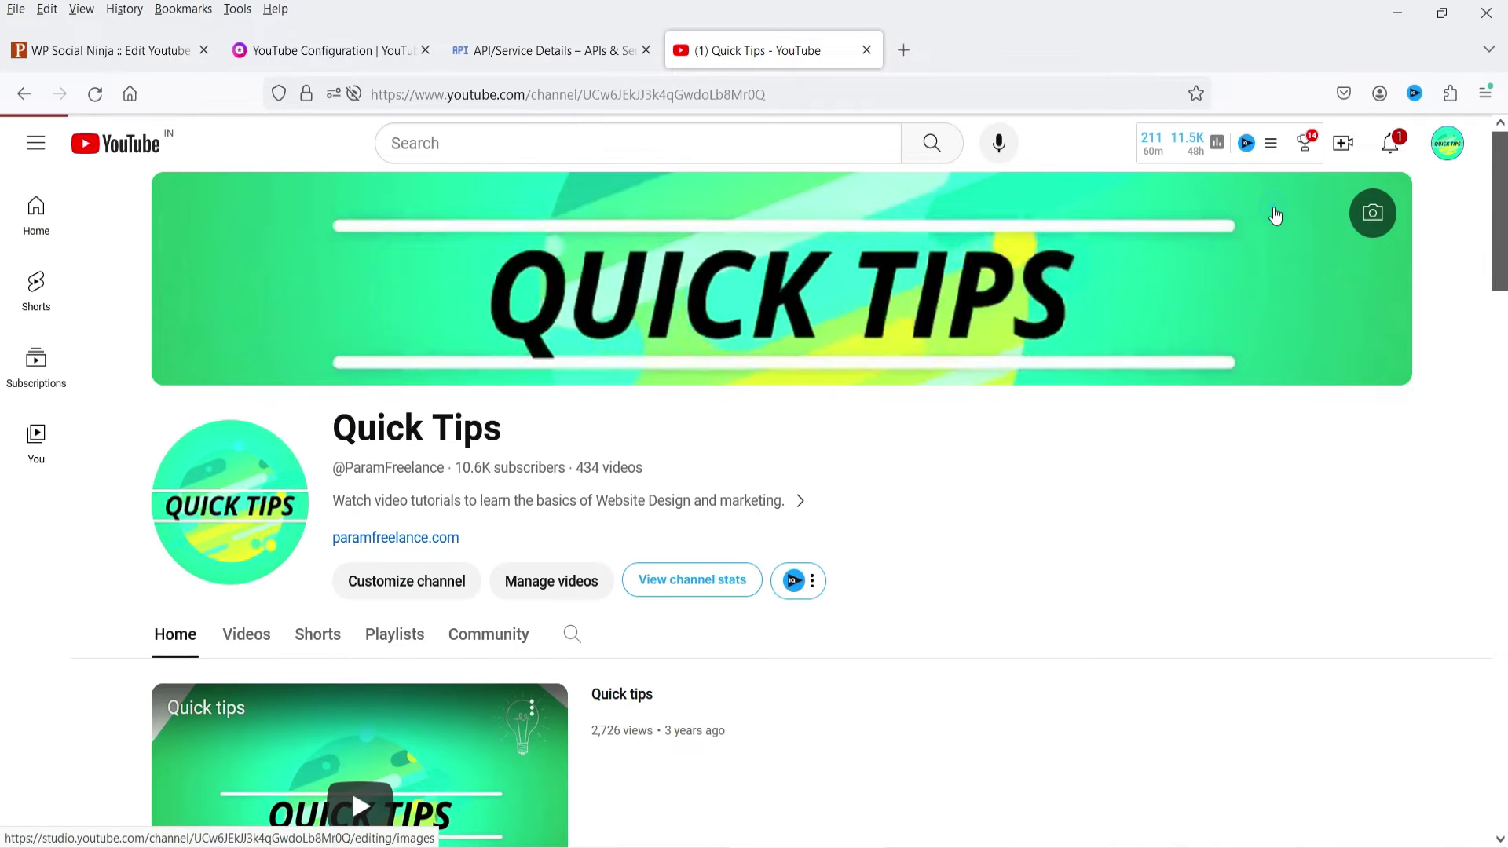
{"action": "double_click", "coordinate": [585, 94]}
{"action": "key", "text": "ctrl+c"}
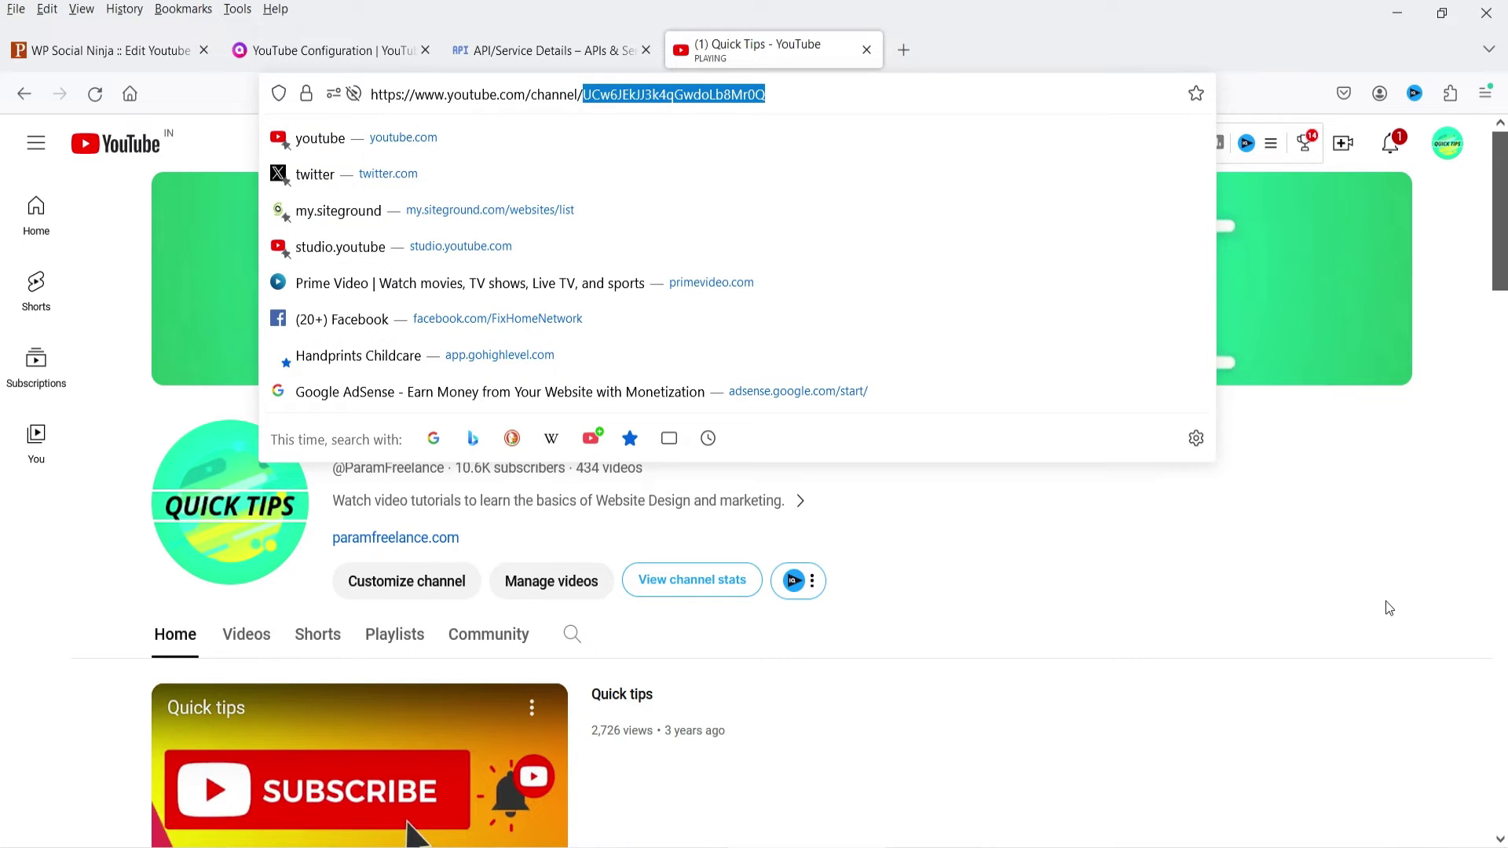
{"action": "left_click", "coordinate": [1379, 577]}
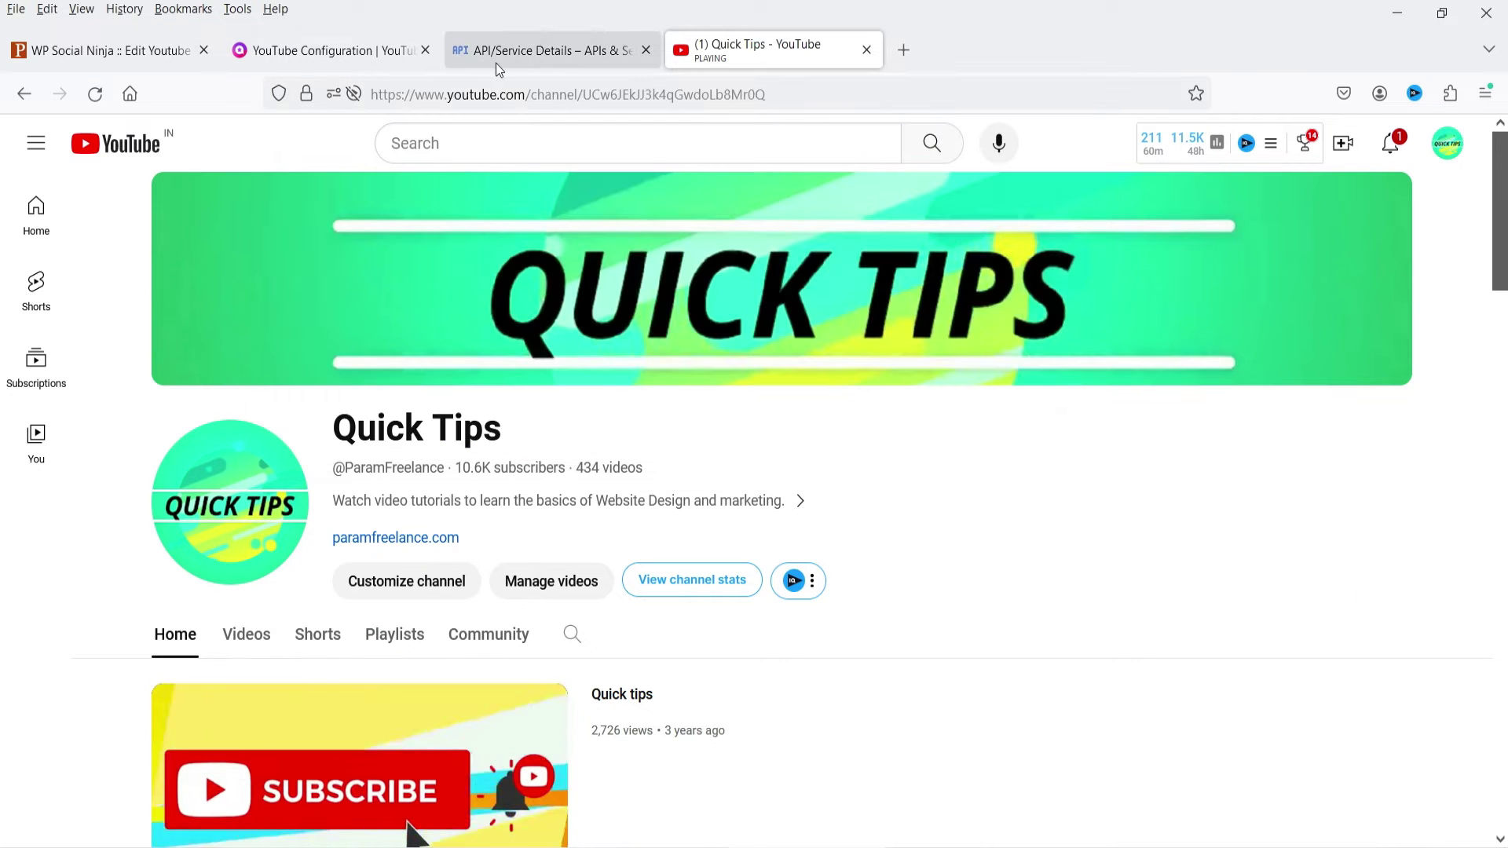
- Replace the YouTube template's Channel ID with the copied one, fetch the videos and check the feed preview
{"action": "left_click", "coordinate": [103, 51]}
{"action": "triple_click", "coordinate": [1312, 439]}
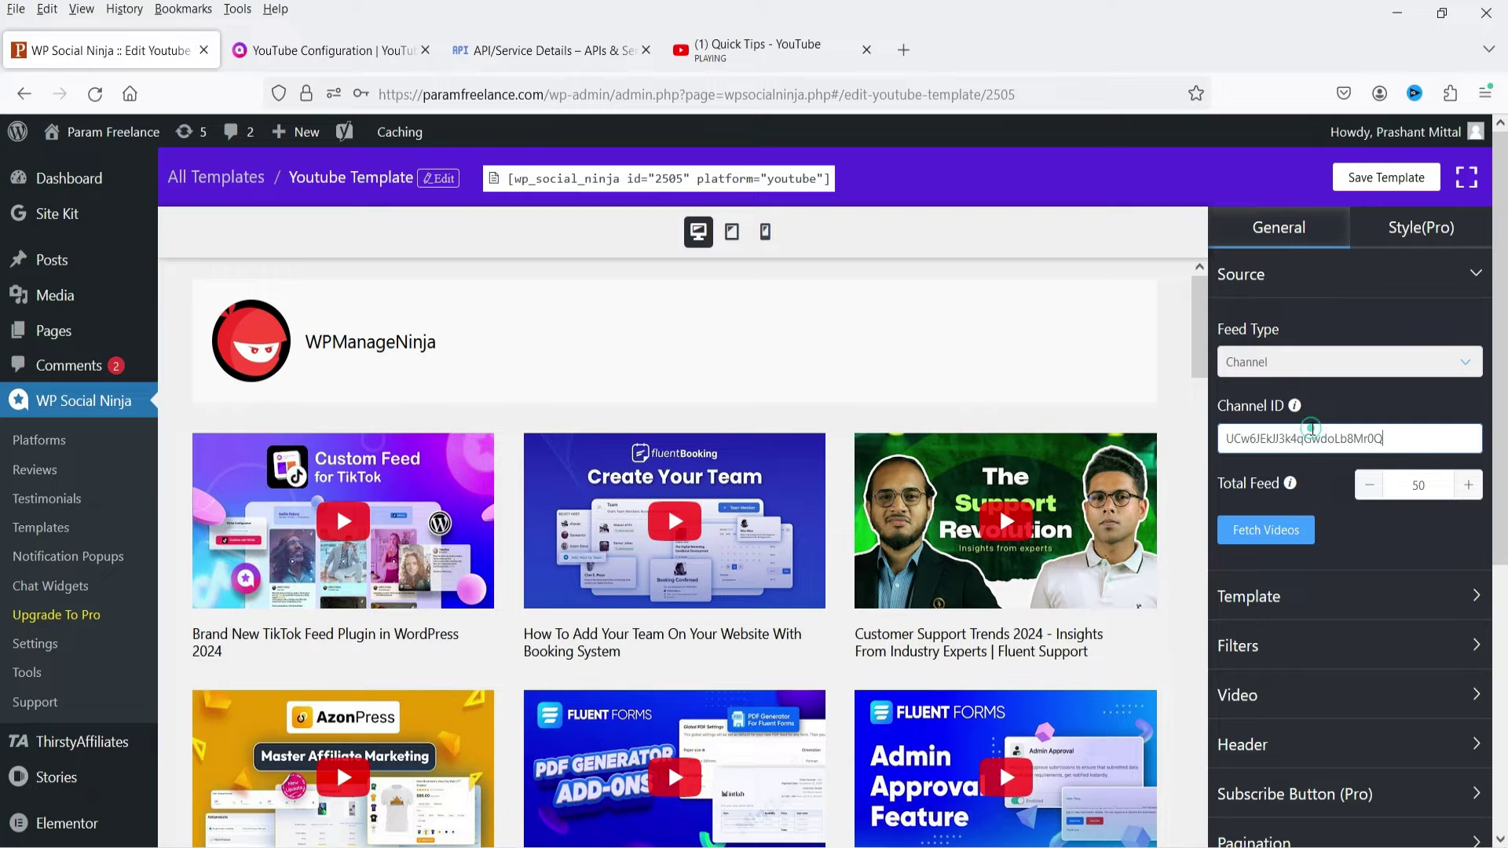
{"action": "key", "text": "ctrl+v"}
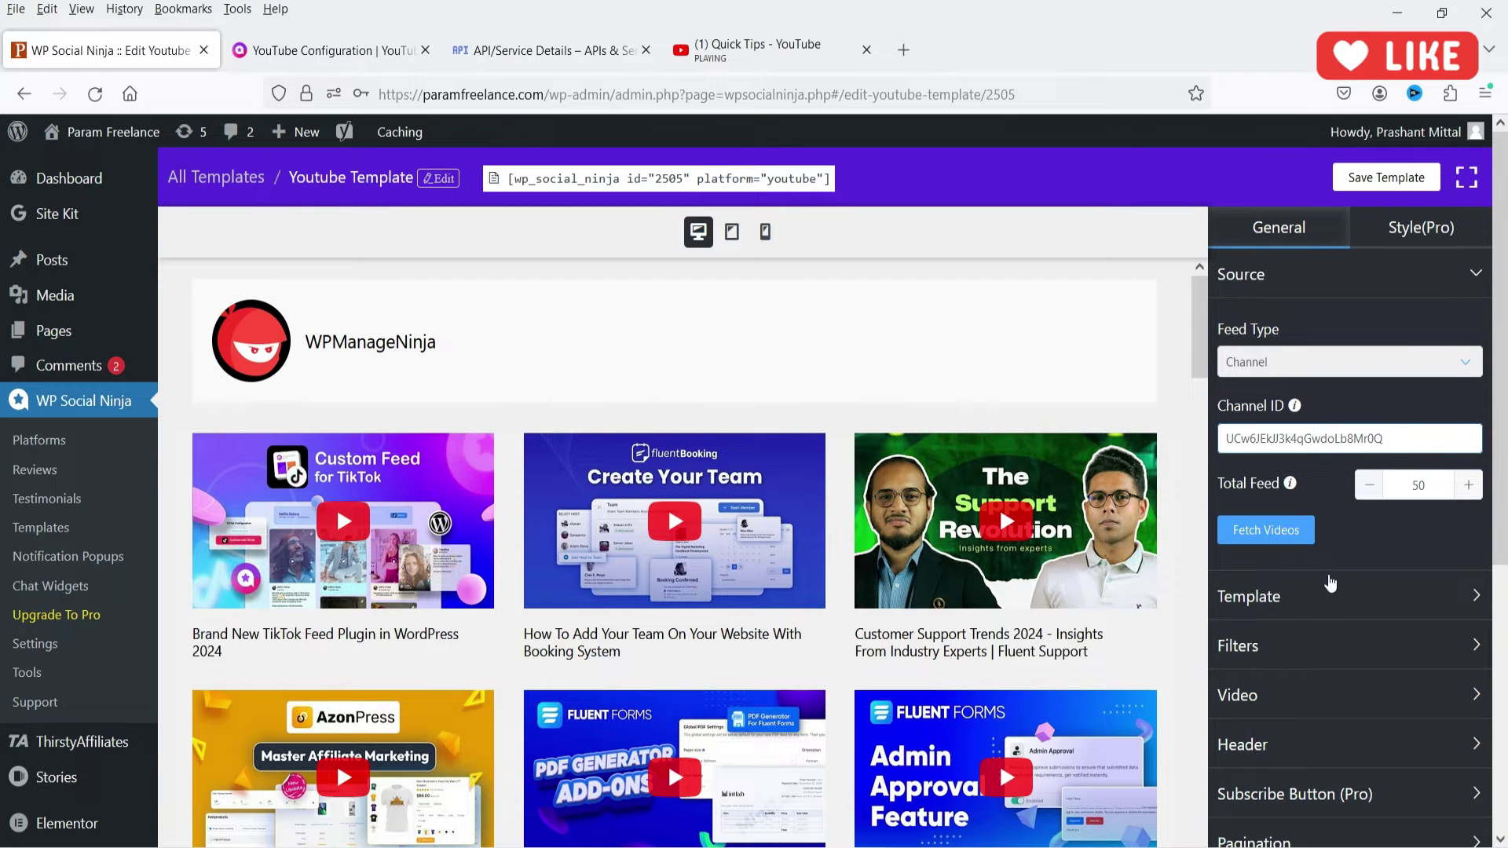
{"action": "left_click", "coordinate": [1281, 532]}
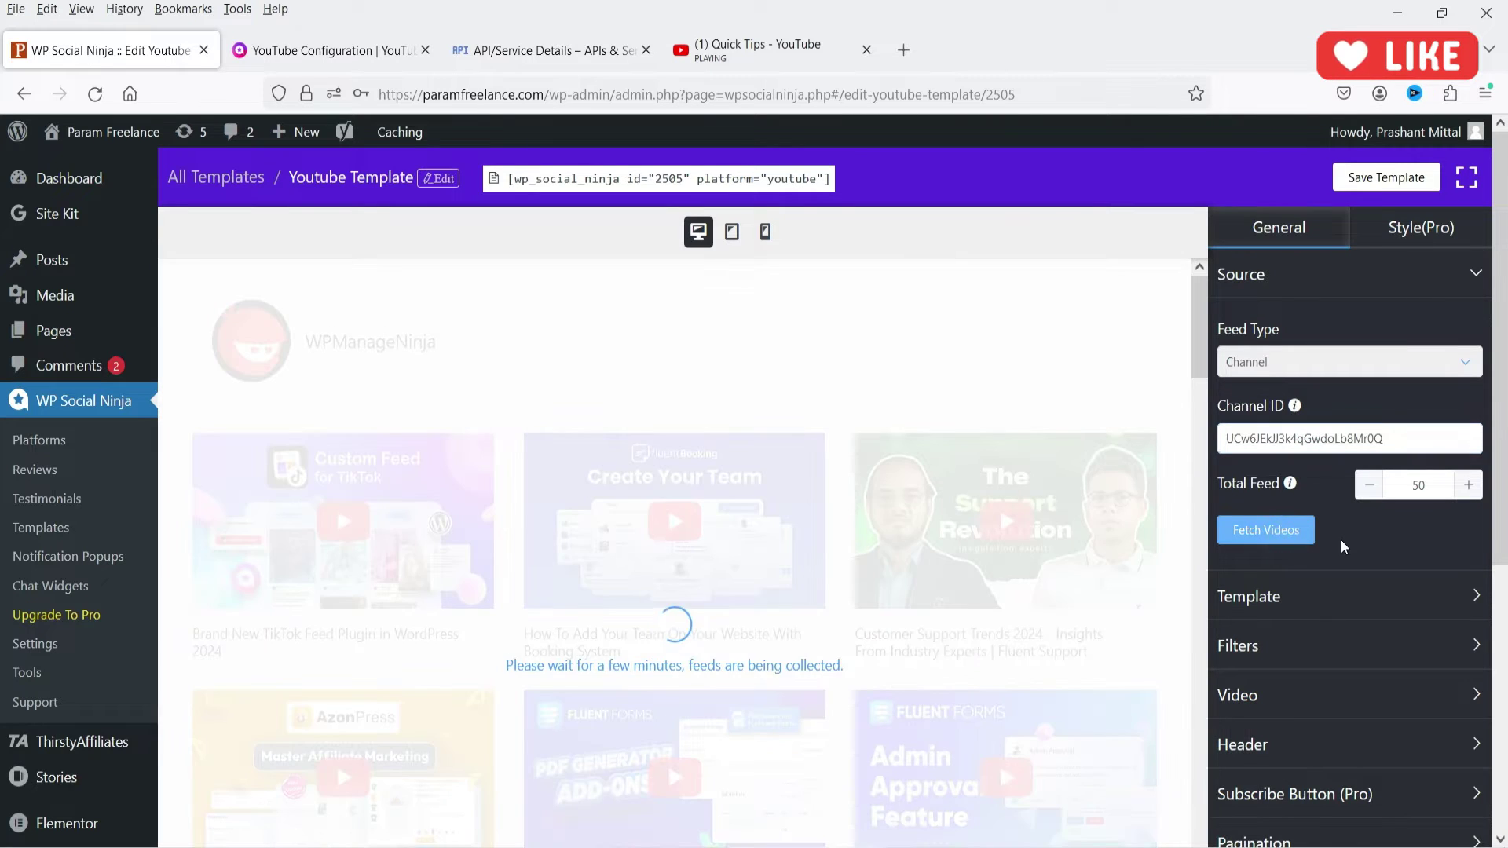
{"action": "scroll", "coordinate": [852, 393], "scroll_direction": "down", "scroll_amount": 3}
{"action": "scroll", "coordinate": [1010, 421], "scroll_direction": "up", "scroll_amount": 3}
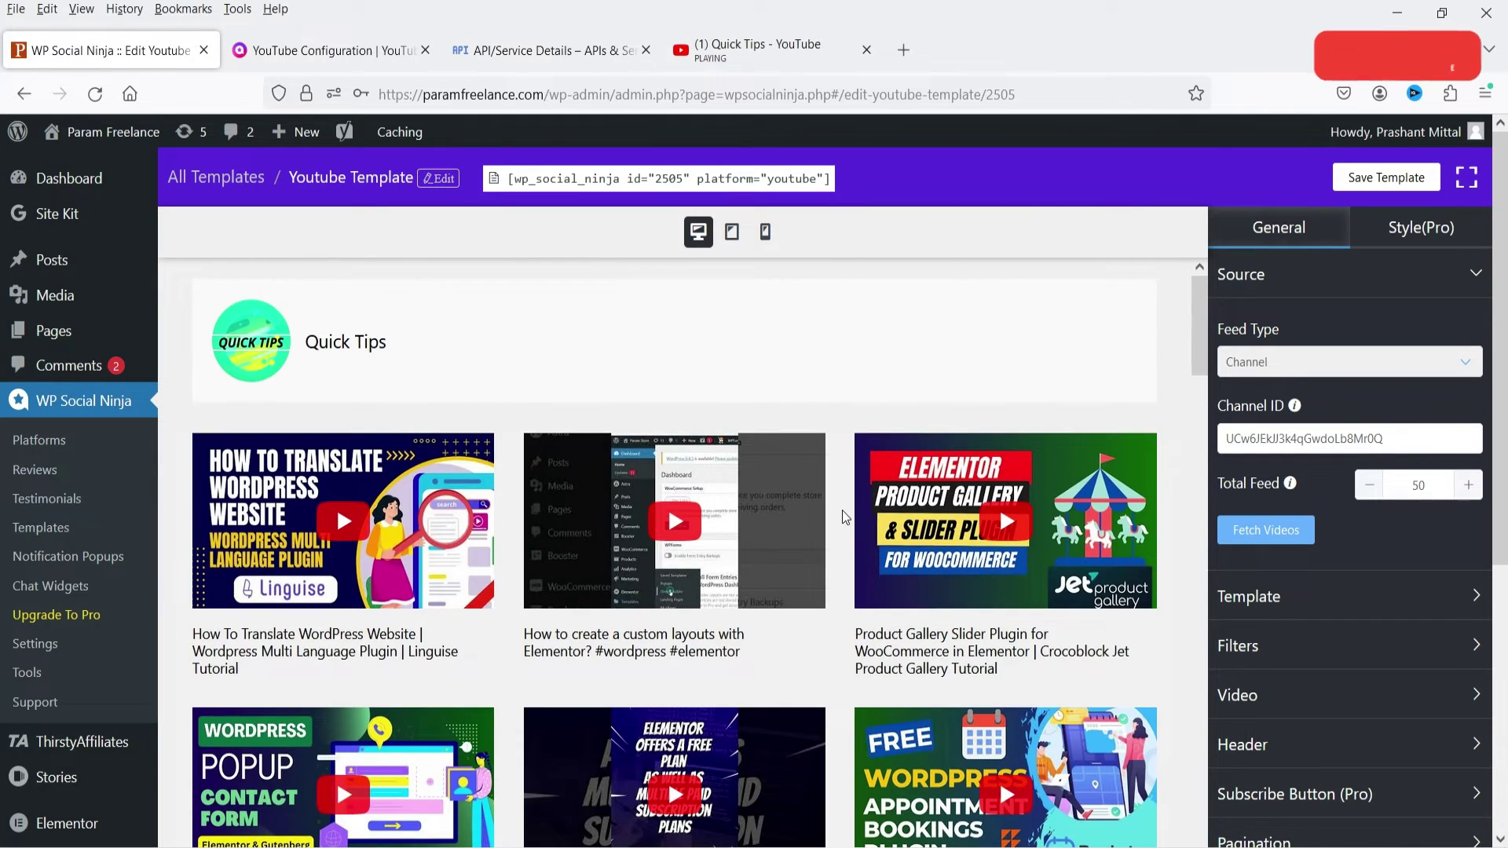
{"action": "scroll", "coordinate": [843, 511], "scroll_direction": "down", "scroll_amount": 5}
{"action": "scroll", "coordinate": [843, 509], "scroll_direction": "up", "scroll_amount": 3}
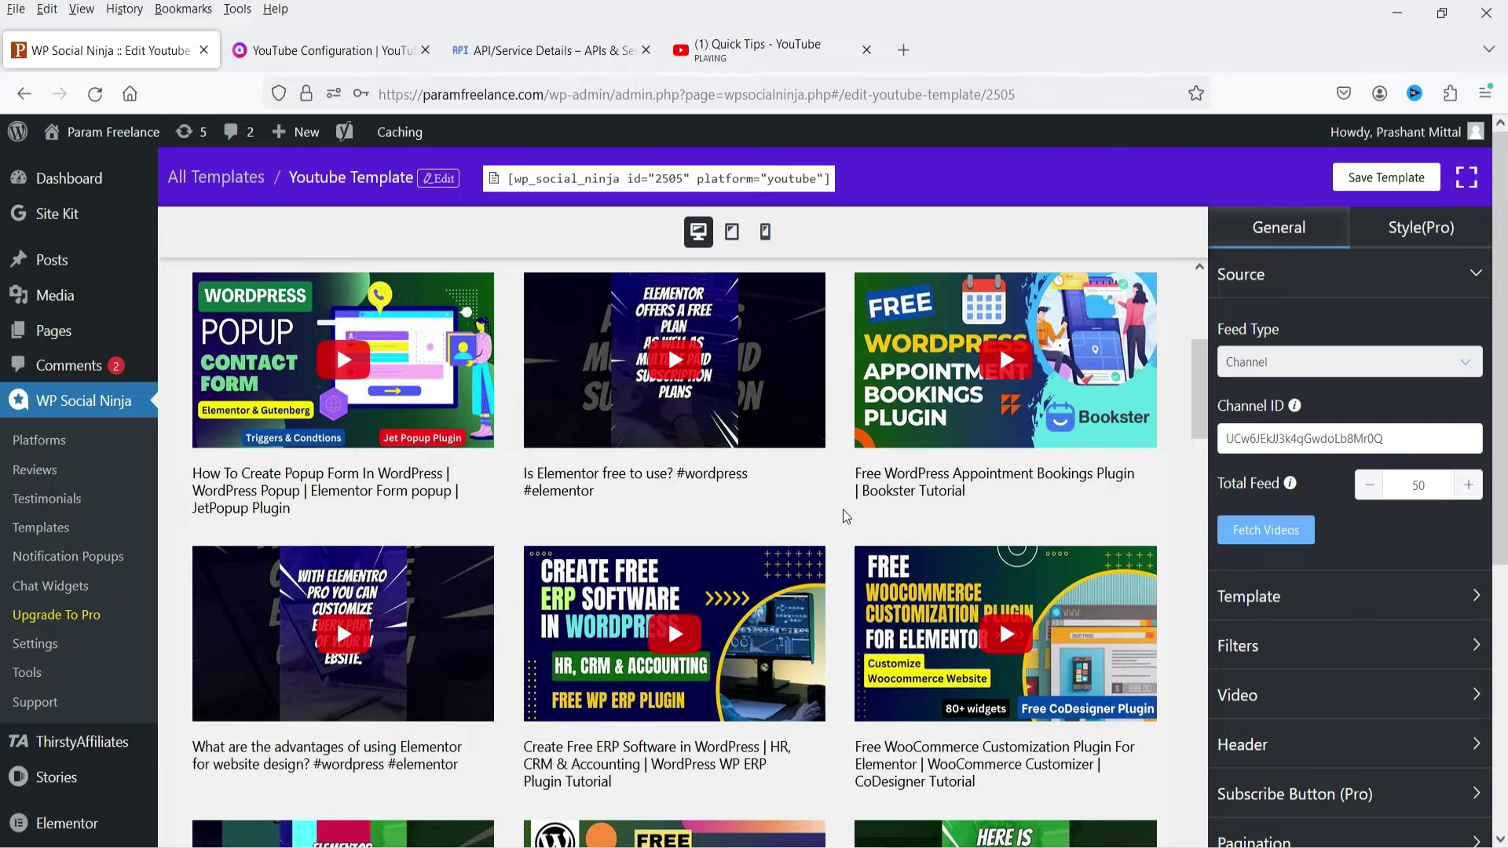
{"action": "scroll", "coordinate": [849, 512], "scroll_direction": "up", "scroll_amount": 3}
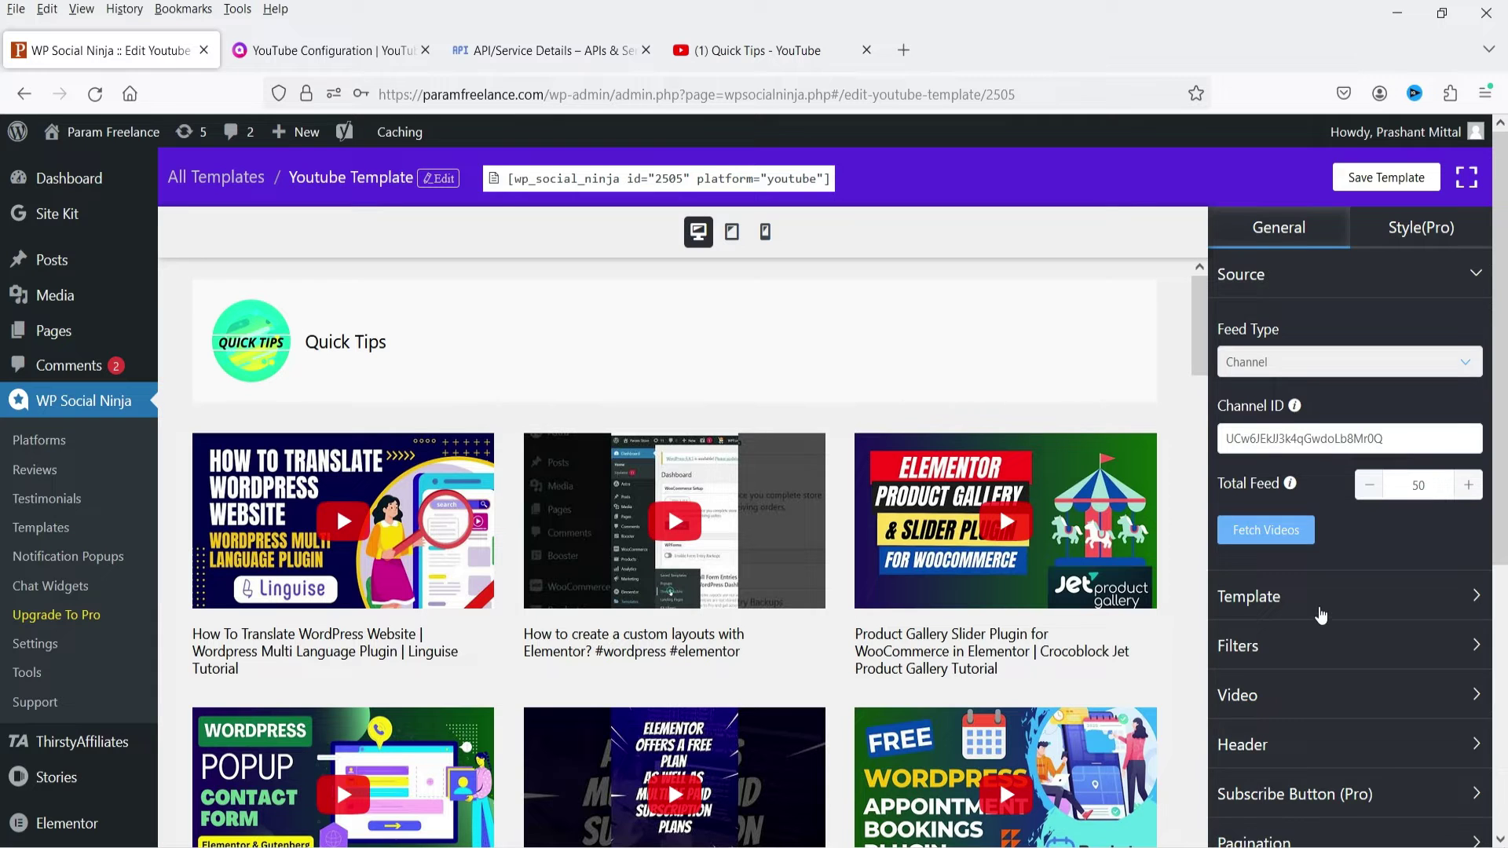
- View the available grid templates in the Template settings and set the number of columns to 4
{"action": "left_click", "coordinate": [1319, 615]}
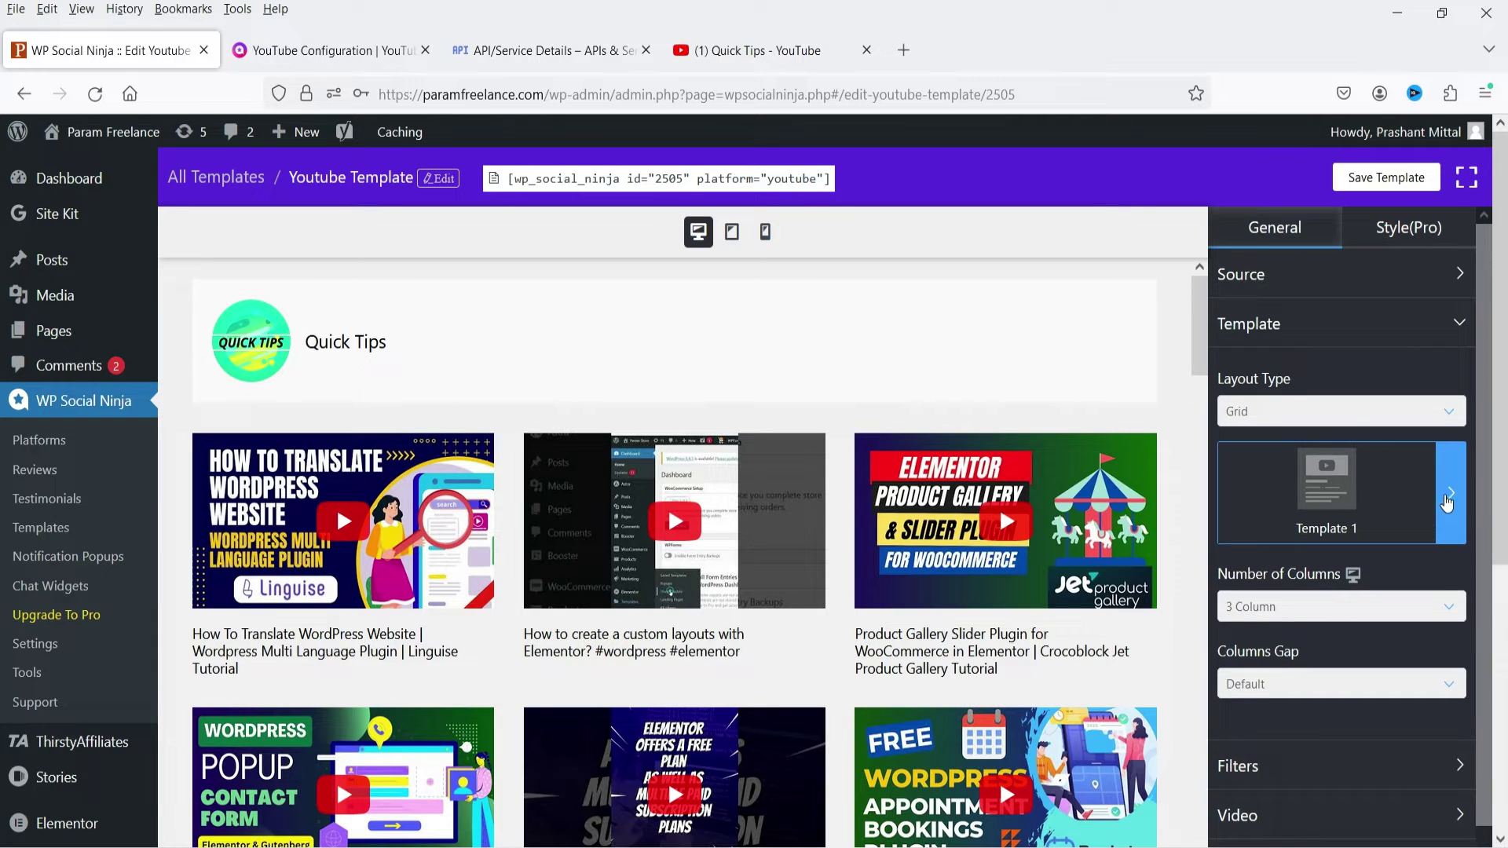
{"action": "left_click", "coordinate": [1447, 503]}
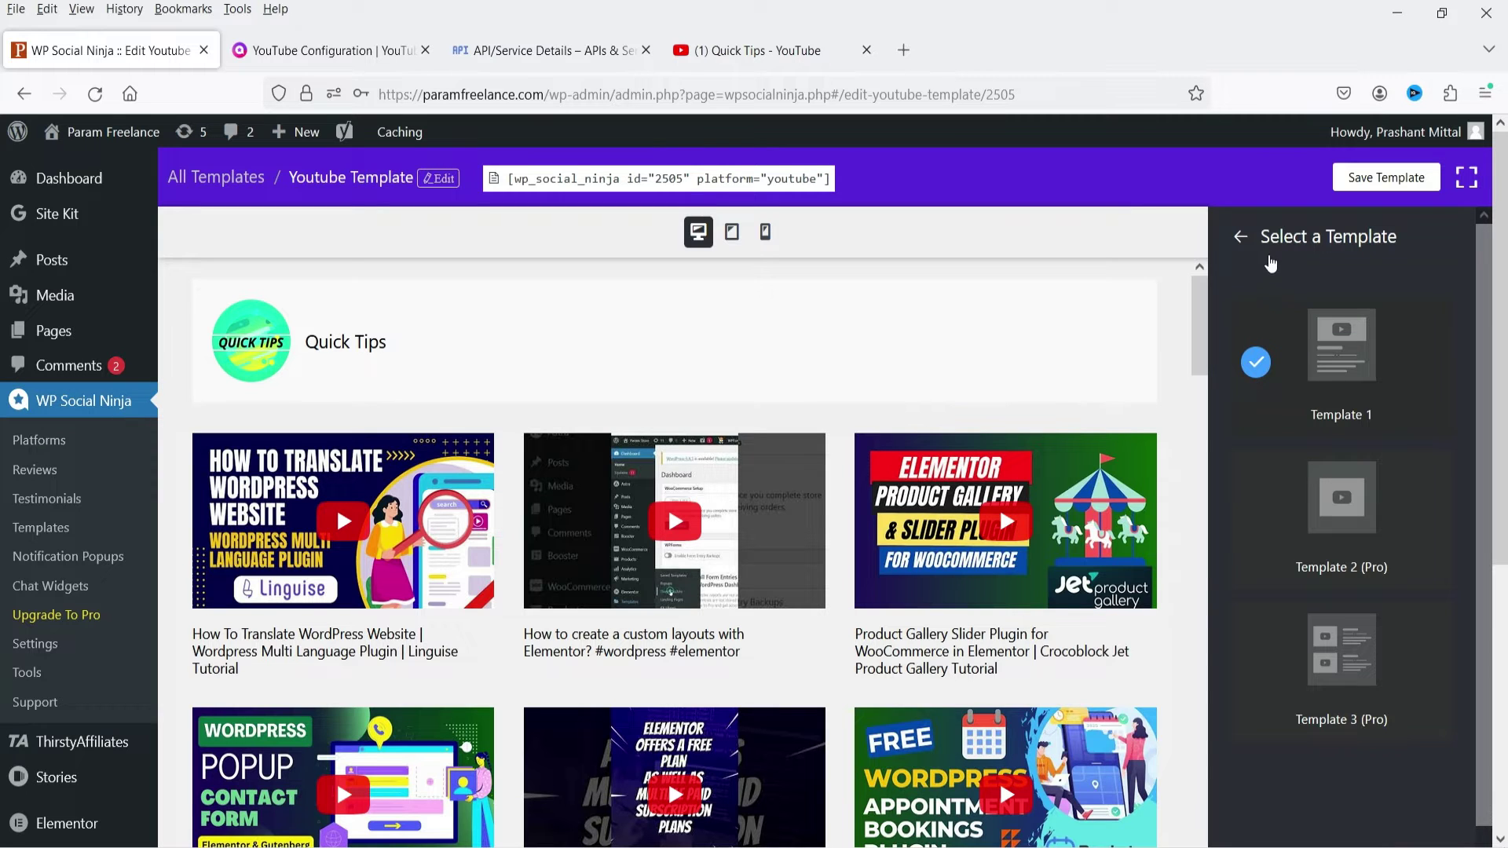
{"action": "left_click", "coordinate": [1234, 239]}
{"action": "scroll", "coordinate": [1442, 432], "scroll_direction": "down", "scroll_amount": 2}
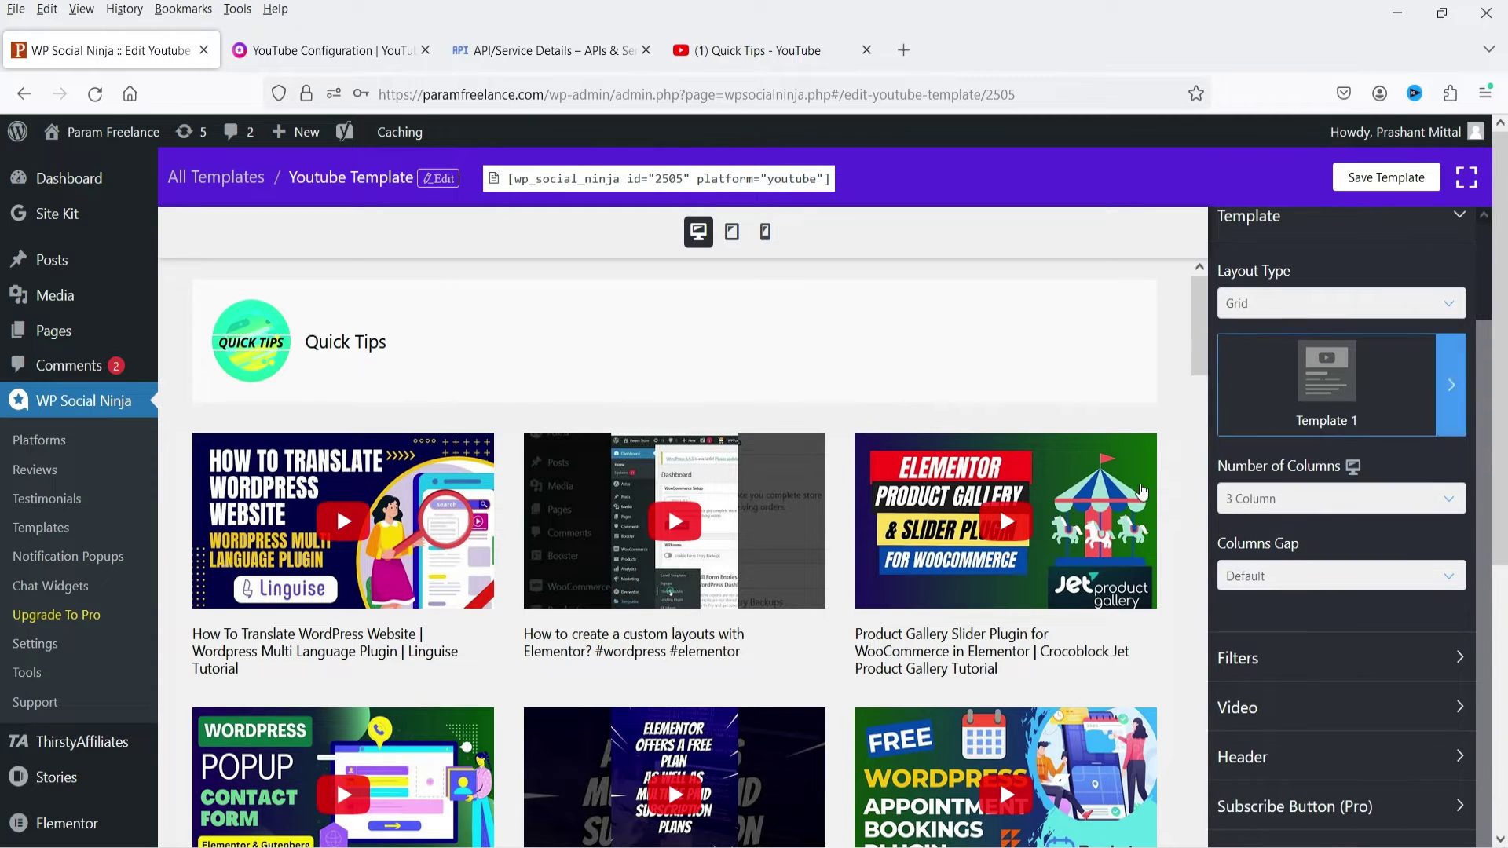
{"action": "left_click", "coordinate": [1432, 509]}
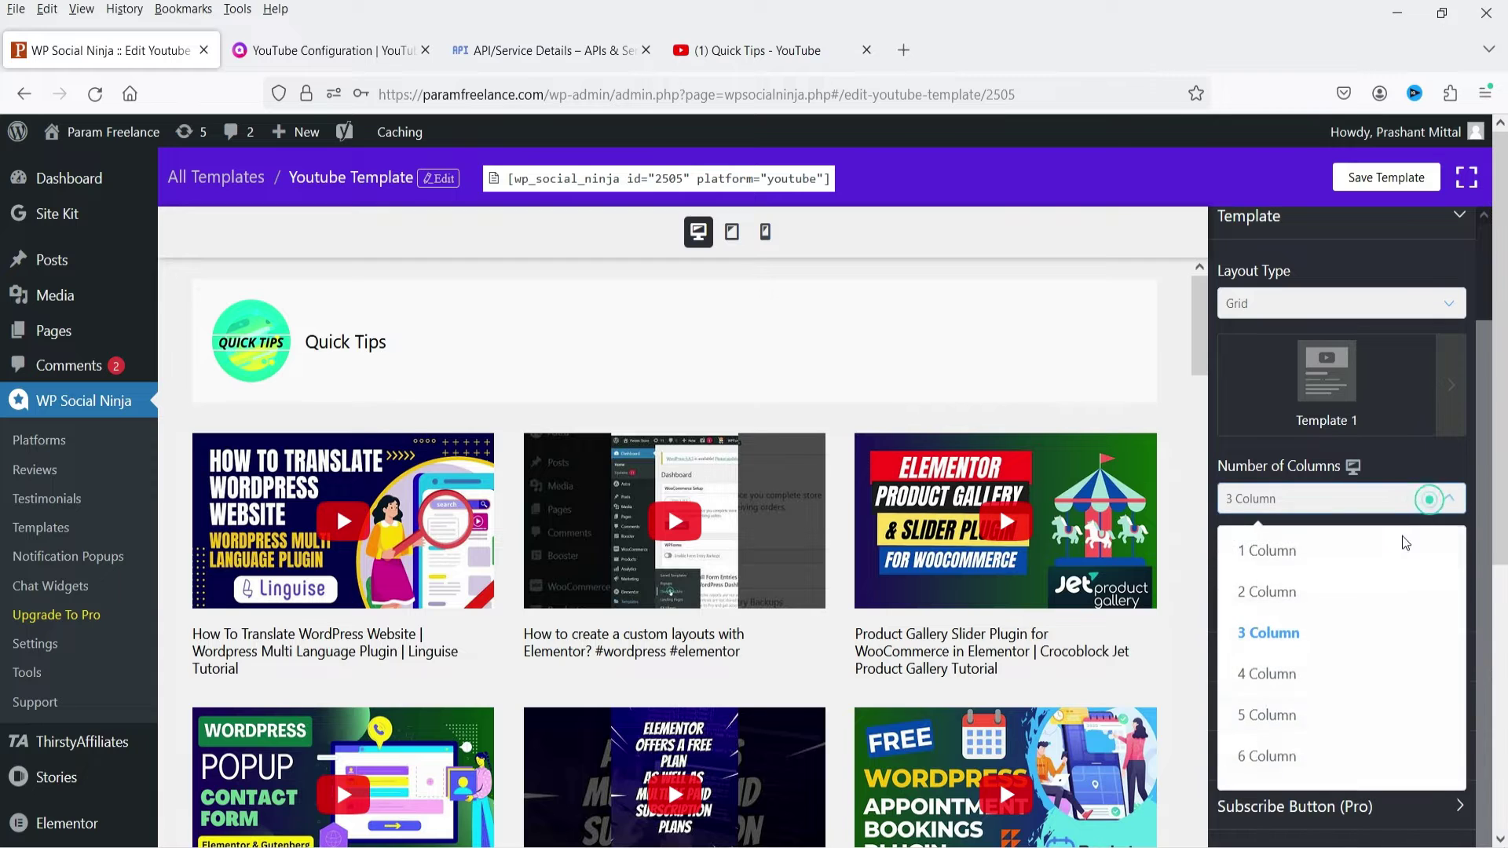
{"action": "left_click", "coordinate": [1336, 675]}
- Examine the Filters, Video and Header settings of the YouTube template
{"action": "scroll", "coordinate": [1335, 683], "scroll_direction": "down", "scroll_amount": 3}
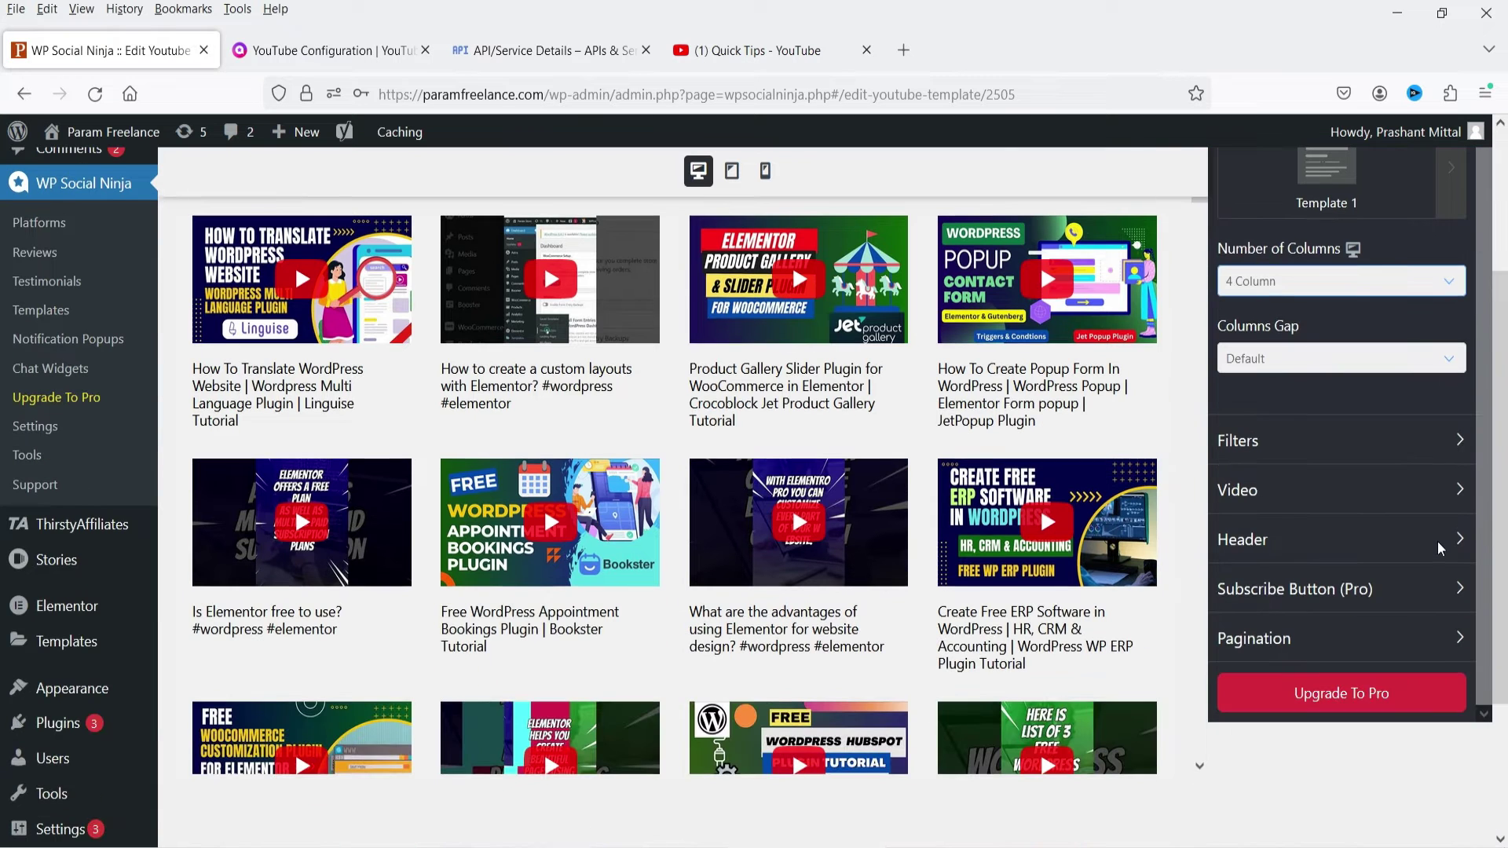
{"action": "left_click", "coordinate": [1301, 442]}
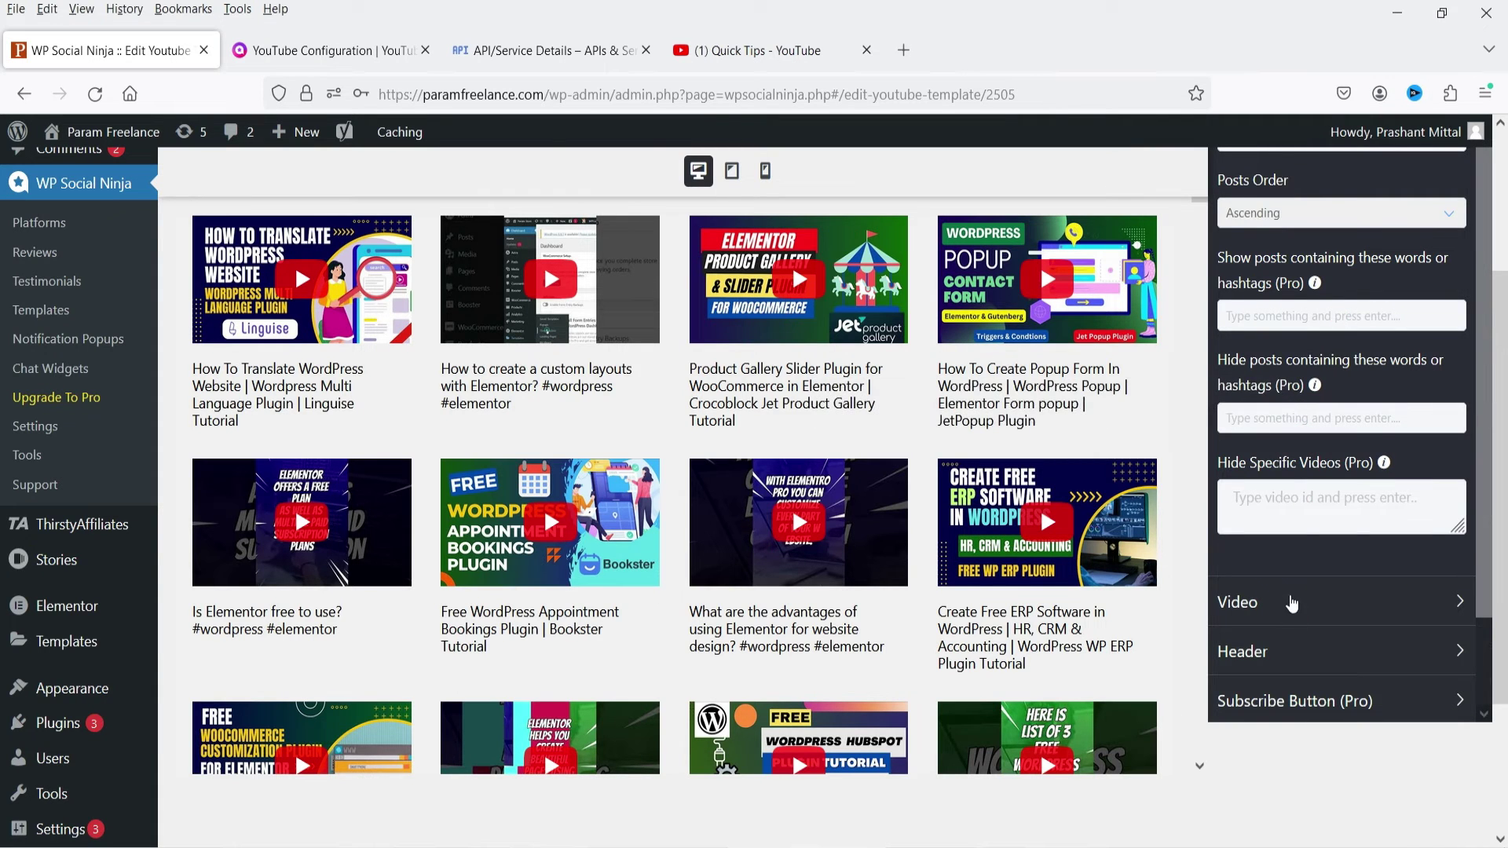
{"action": "left_click", "coordinate": [1296, 617]}
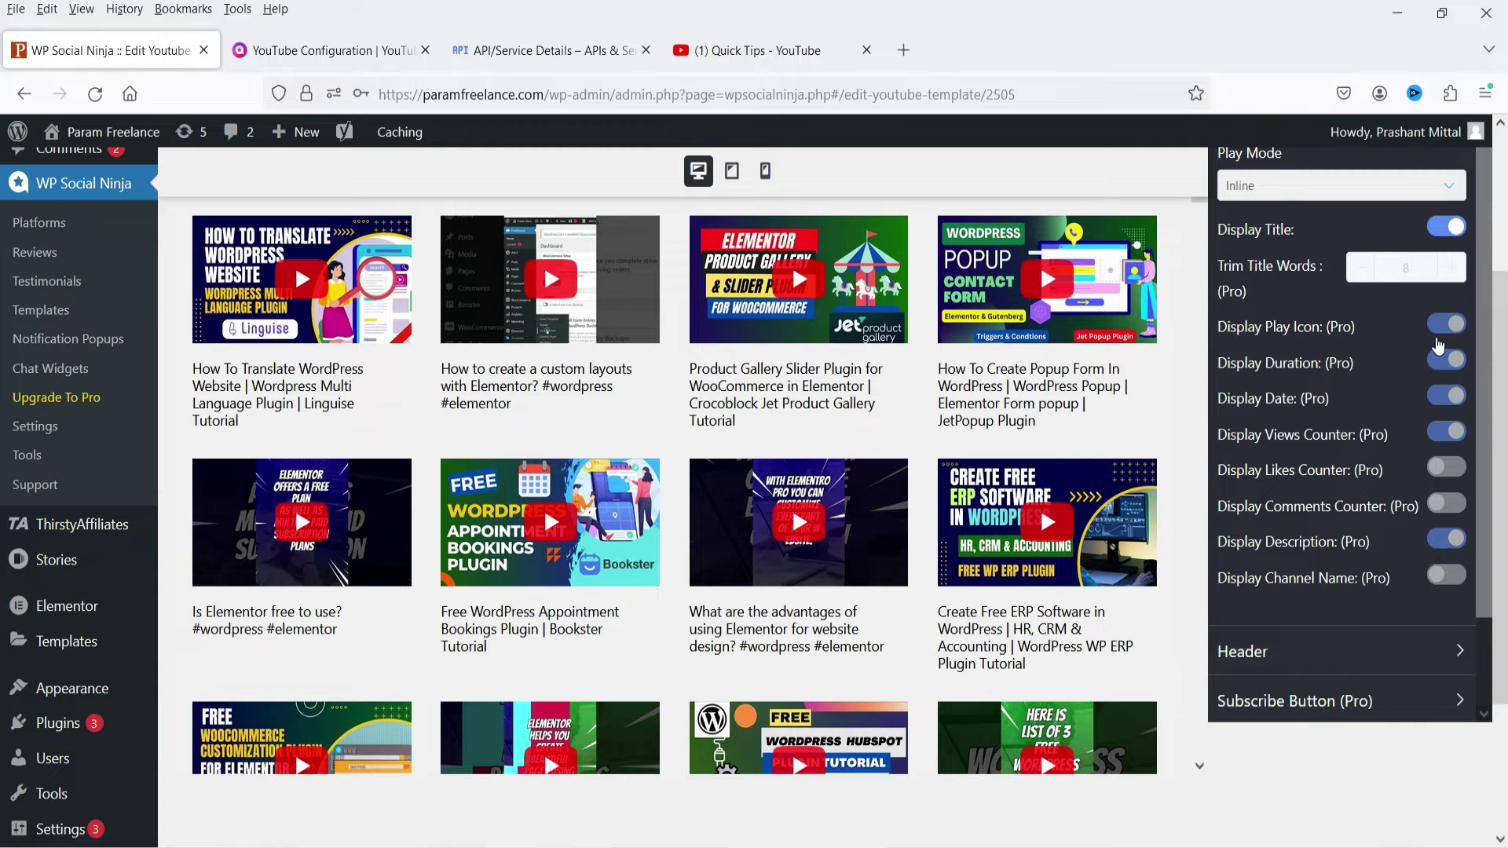
{"action": "left_click", "coordinate": [1281, 668]}
{"action": "scroll", "coordinate": [1281, 652], "scroll_direction": "down", "scroll_amount": 4}
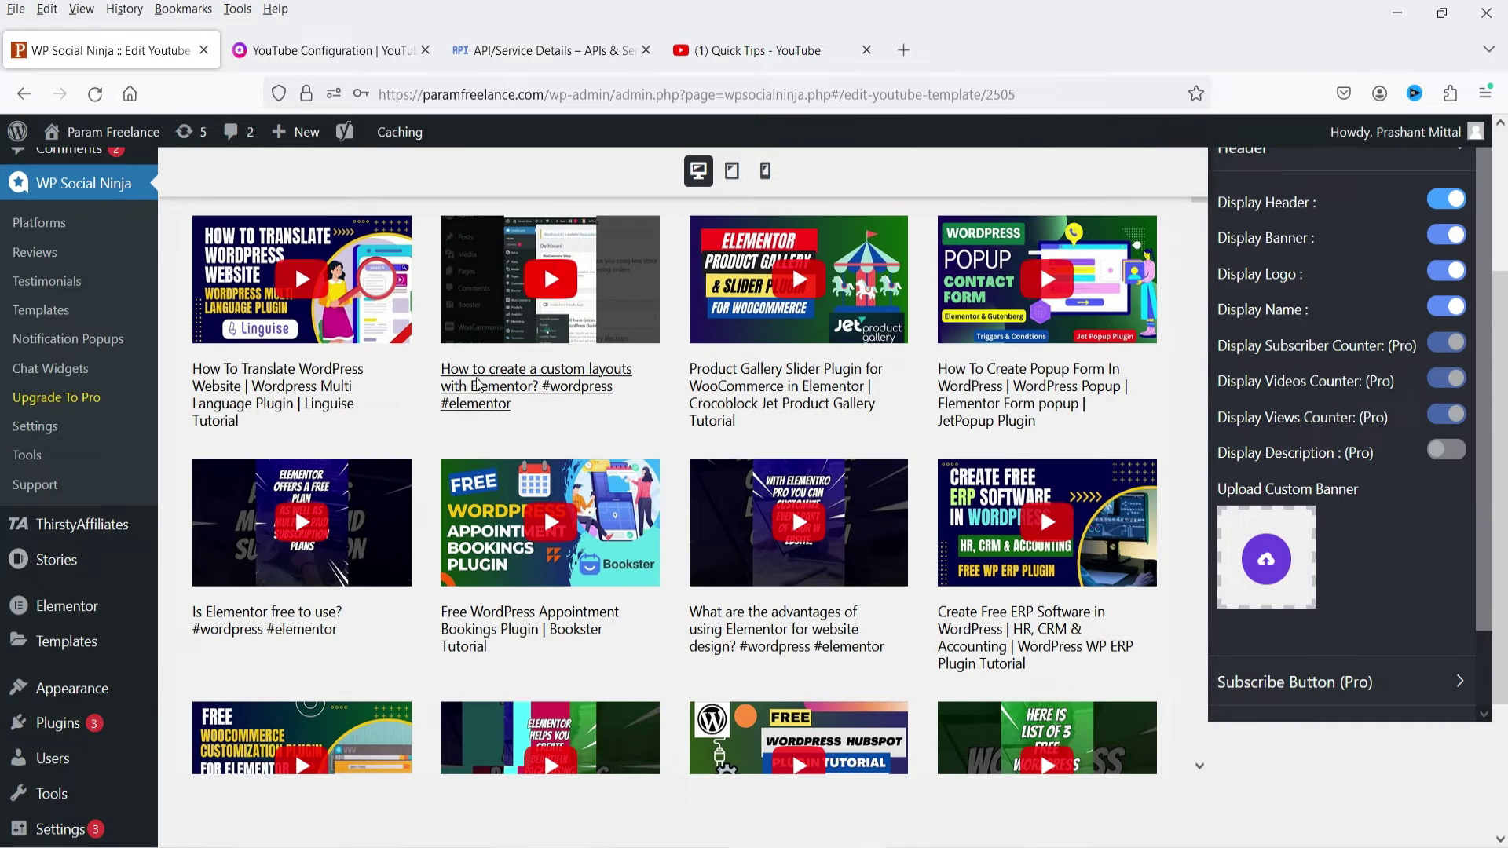
- Turn Display Header off and back on to compare its effect on the feed preview
{"action": "scroll", "coordinate": [391, 340], "scroll_direction": "up", "scroll_amount": 3}
{"action": "left_click", "coordinate": [1448, 419]}
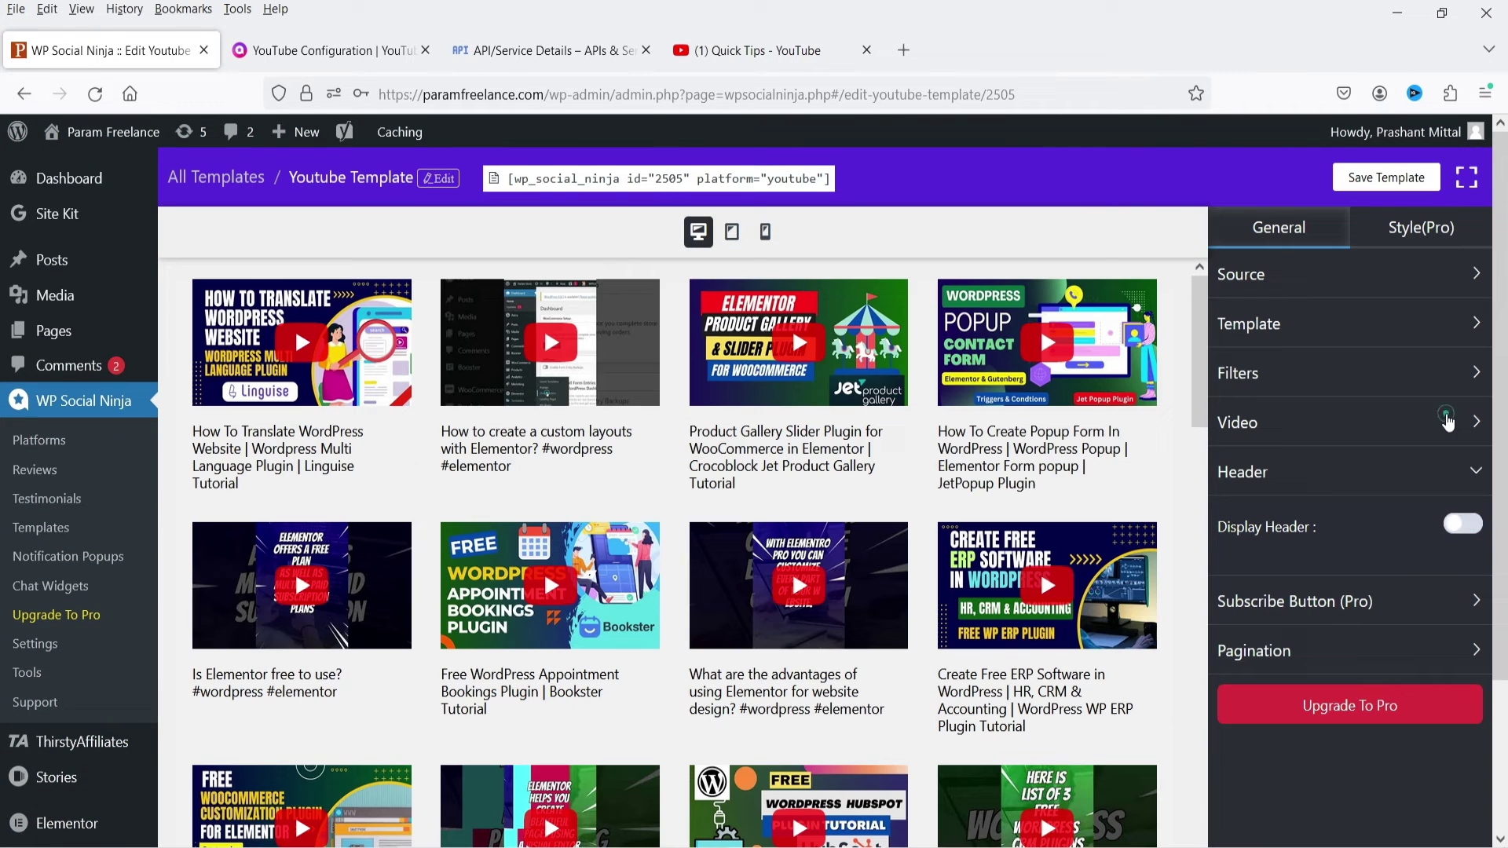
{"action": "left_click", "coordinate": [1464, 526]}
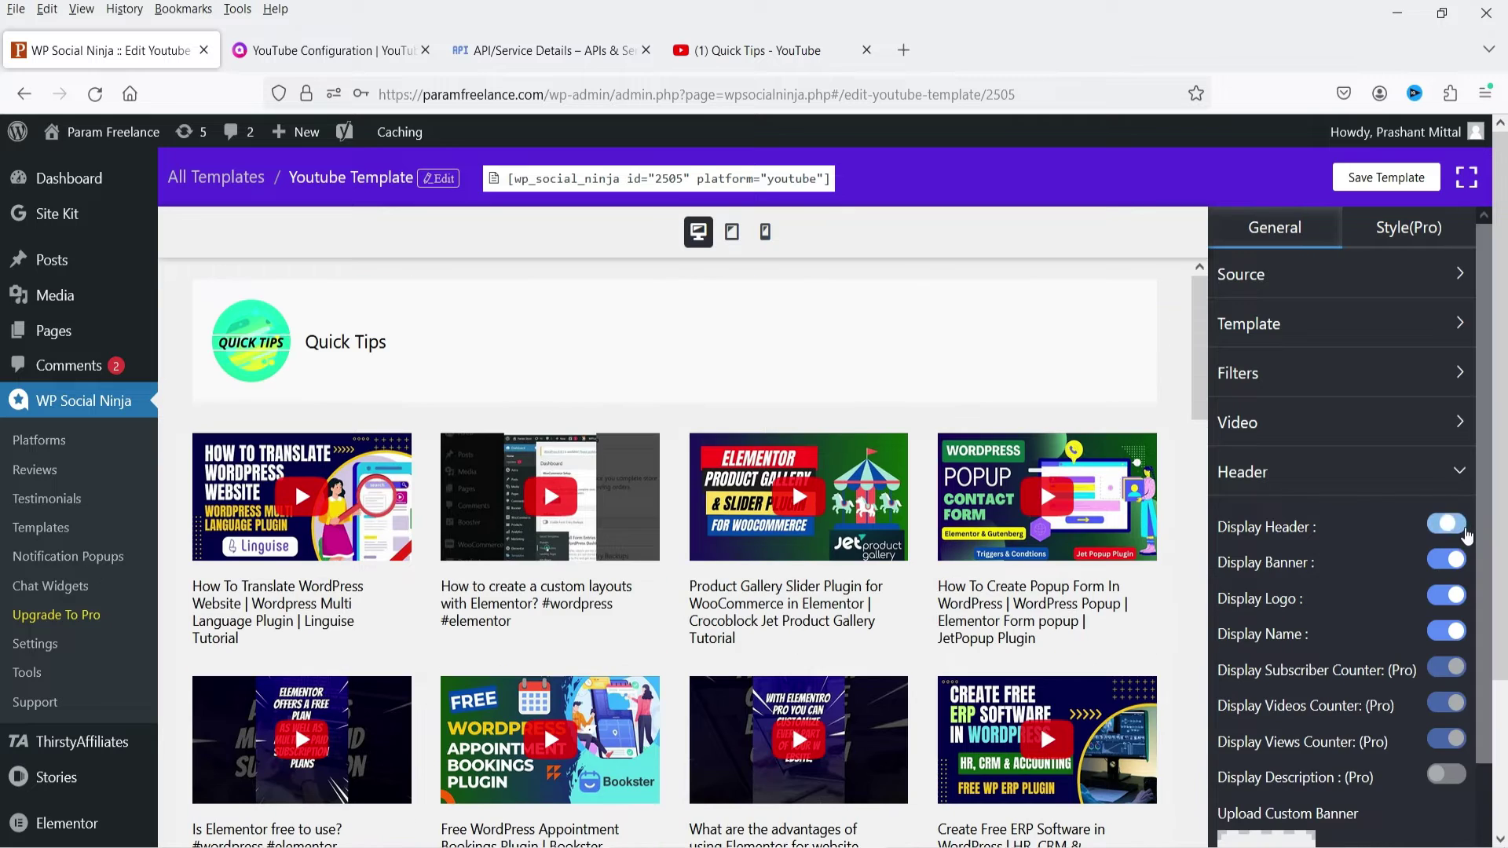
- Review the remaining header options and the Subscribe Button, Pagination and Style settings of the YouTube template
{"action": "scroll", "coordinate": [1275, 465], "scroll_direction": "down", "scroll_amount": 3}
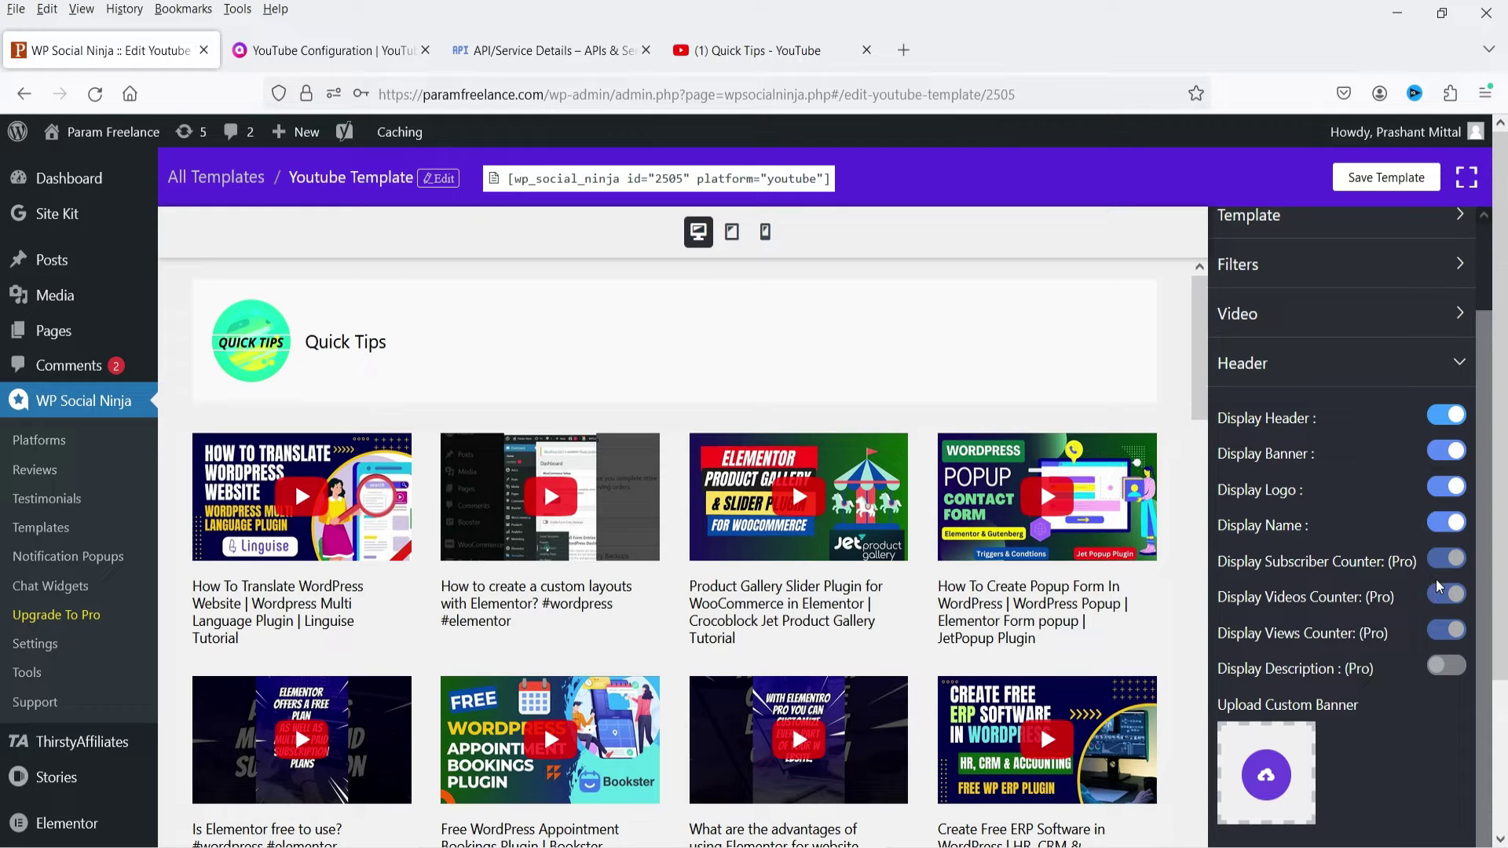
{"action": "scroll", "coordinate": [1412, 552], "scroll_direction": "down", "scroll_amount": 3}
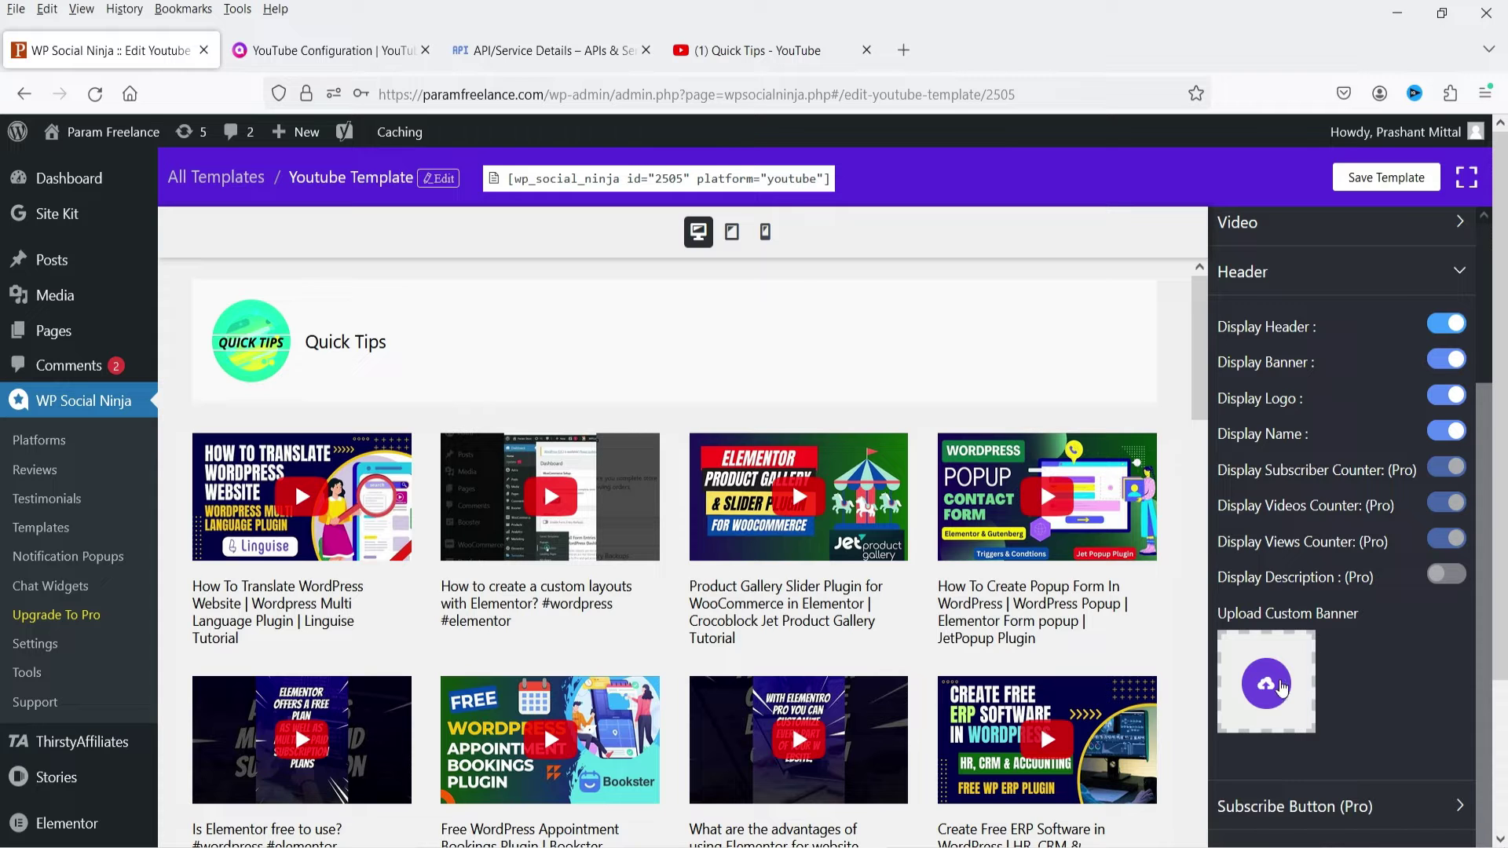
{"action": "scroll", "coordinate": [1282, 687], "scroll_direction": "down", "scroll_amount": 5}
{"action": "left_click", "coordinate": [1340, 595]}
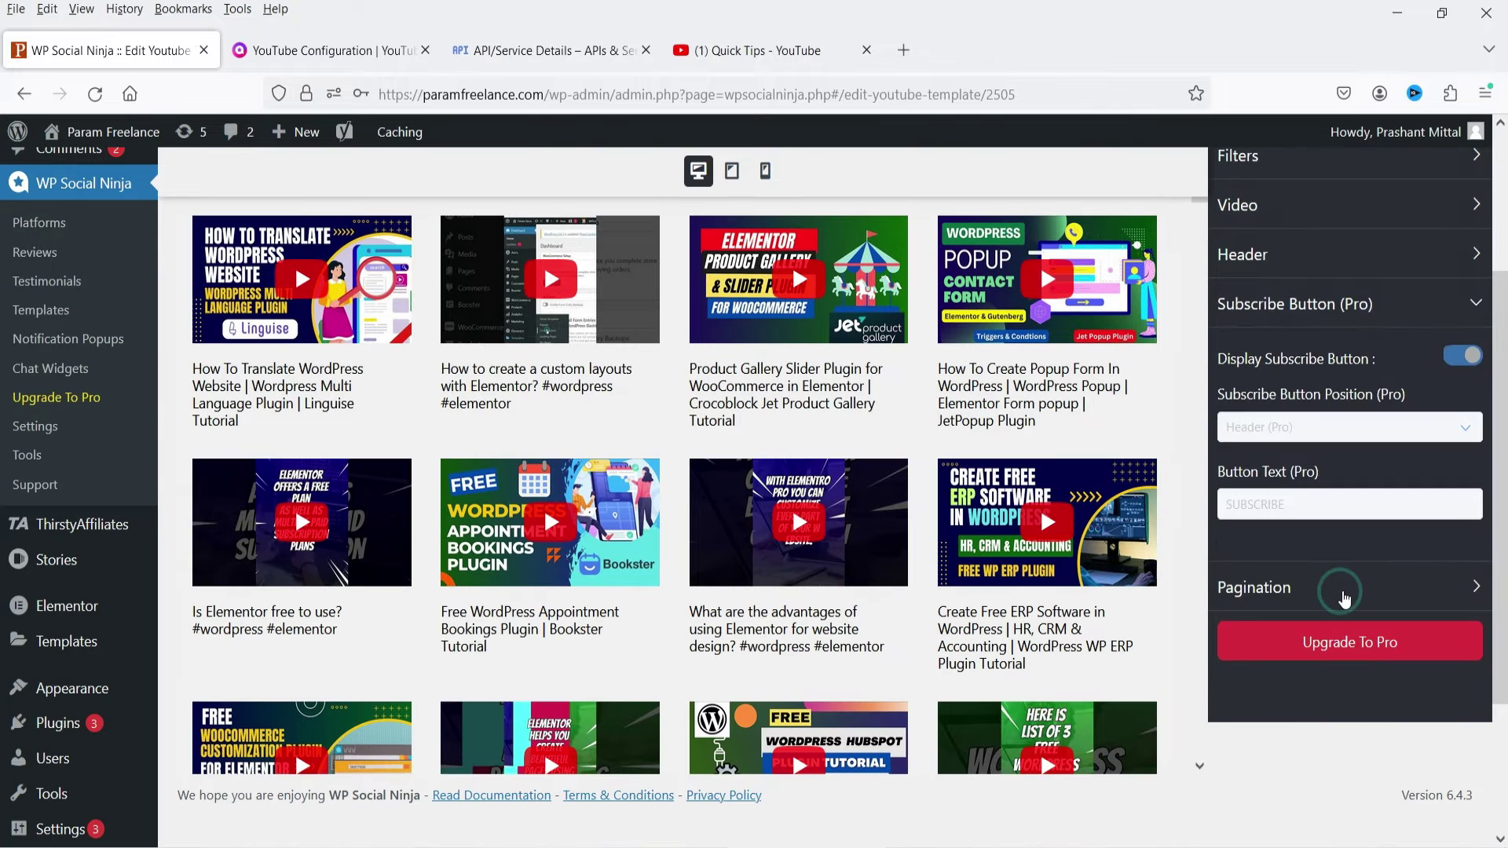
{"action": "scroll", "coordinate": [1323, 441], "scroll_direction": "up", "scroll_amount": 3}
{"action": "scroll", "coordinate": [1423, 581], "scroll_direction": "down", "scroll_amount": 3}
{"action": "left_click", "coordinate": [1308, 621]}
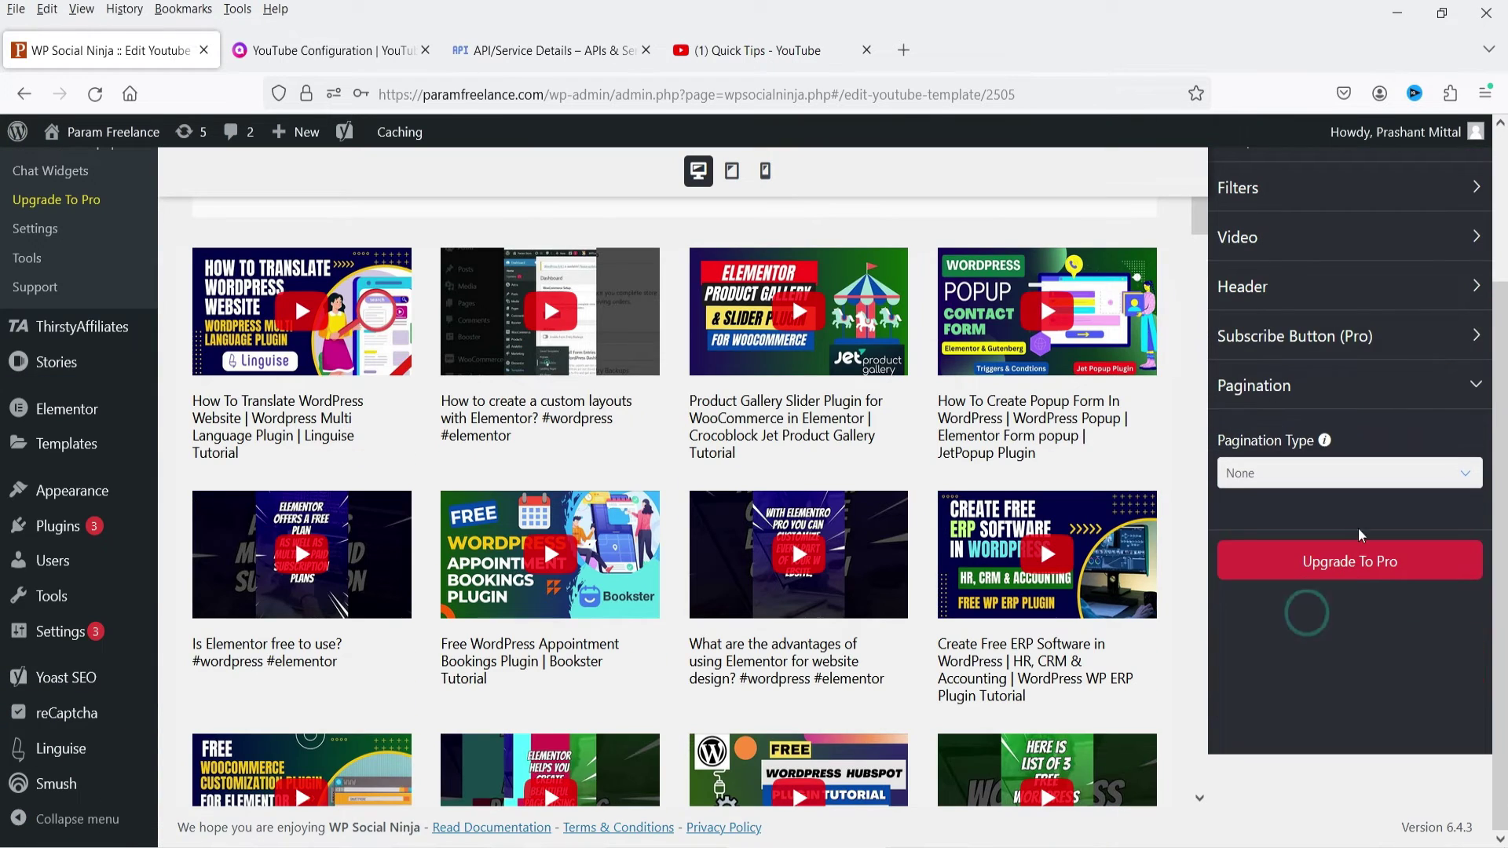
{"action": "scroll", "coordinate": [965, 446], "scroll_direction": "down", "scroll_amount": 6}
{"action": "scroll", "coordinate": [965, 446], "scroll_direction": "up", "scroll_amount": 10}
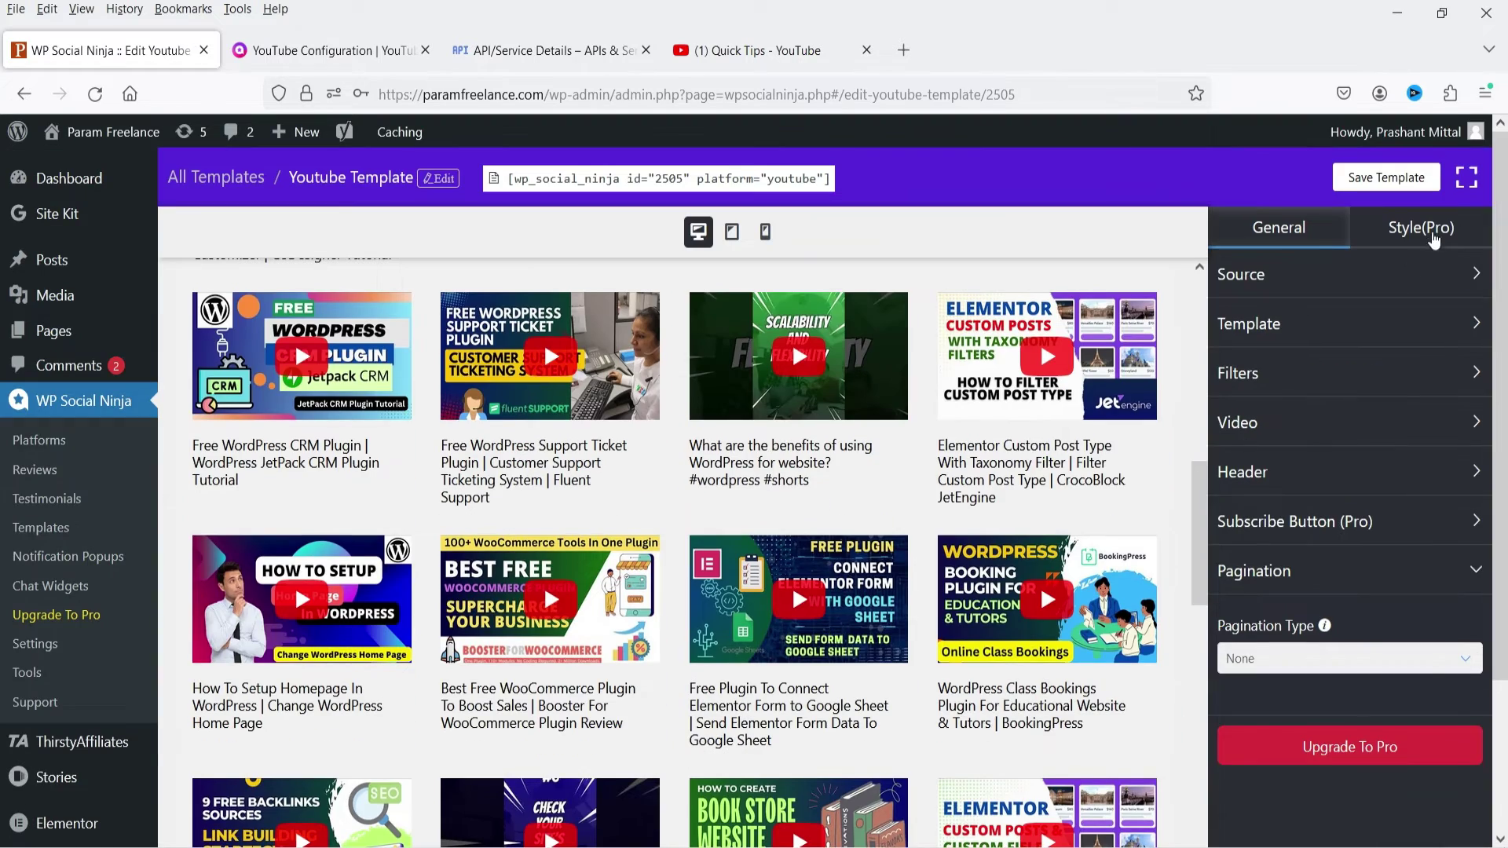
{"action": "left_click", "coordinate": [1436, 234]}
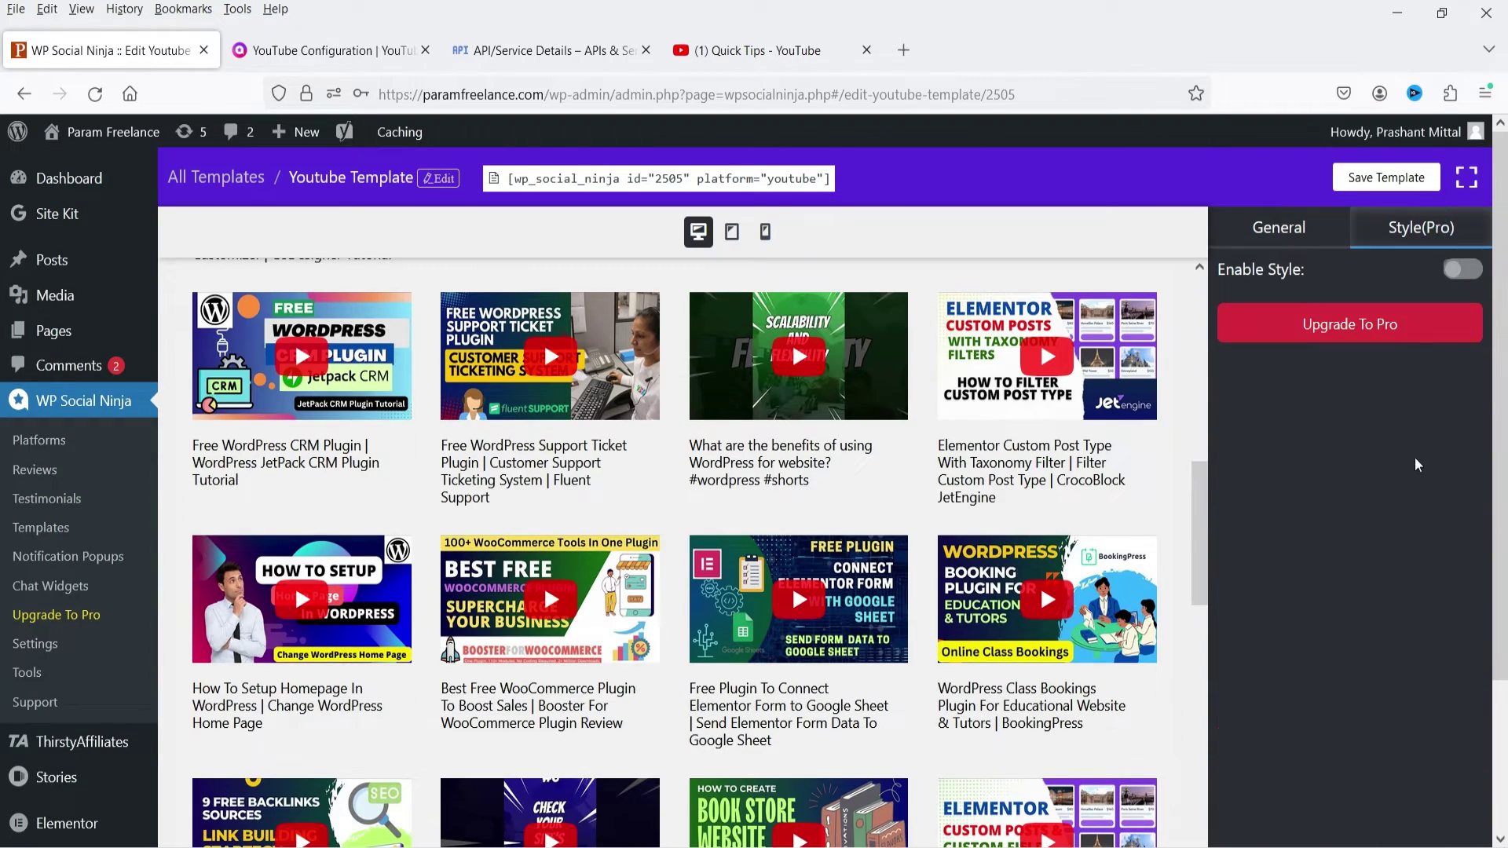
{"action": "scroll", "coordinate": [1112, 310], "scroll_direction": "up", "scroll_amount": 8}
{"action": "left_click", "coordinate": [1281, 228]}
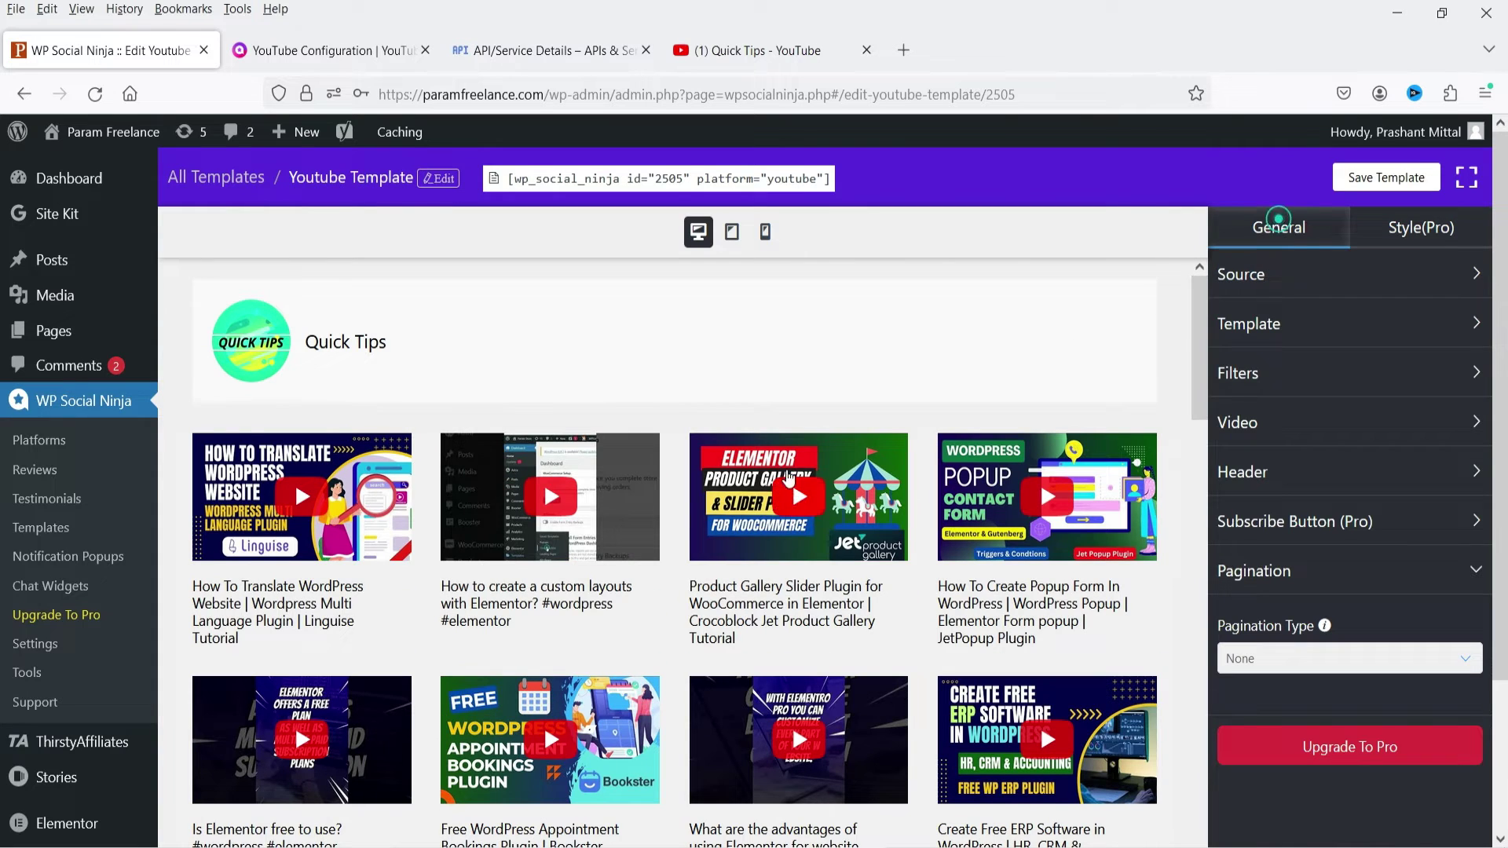
- Rename the template to "Youtube Template 1" and save the template
{"action": "left_click", "coordinate": [437, 178]}
{"action": "left_click", "coordinate": [539, 330]}
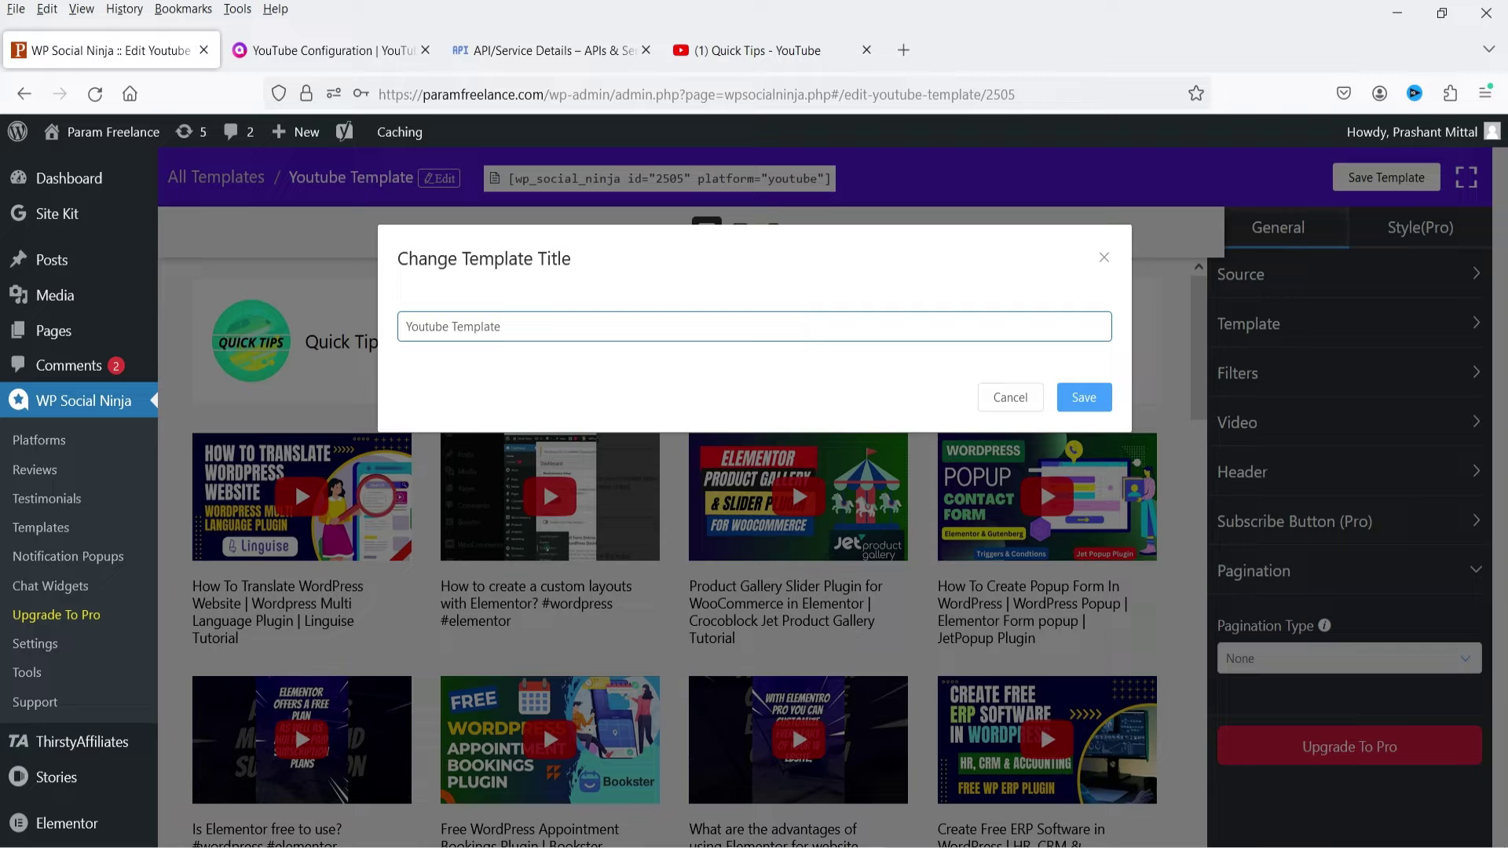
{"action": "type", "text": "1"}
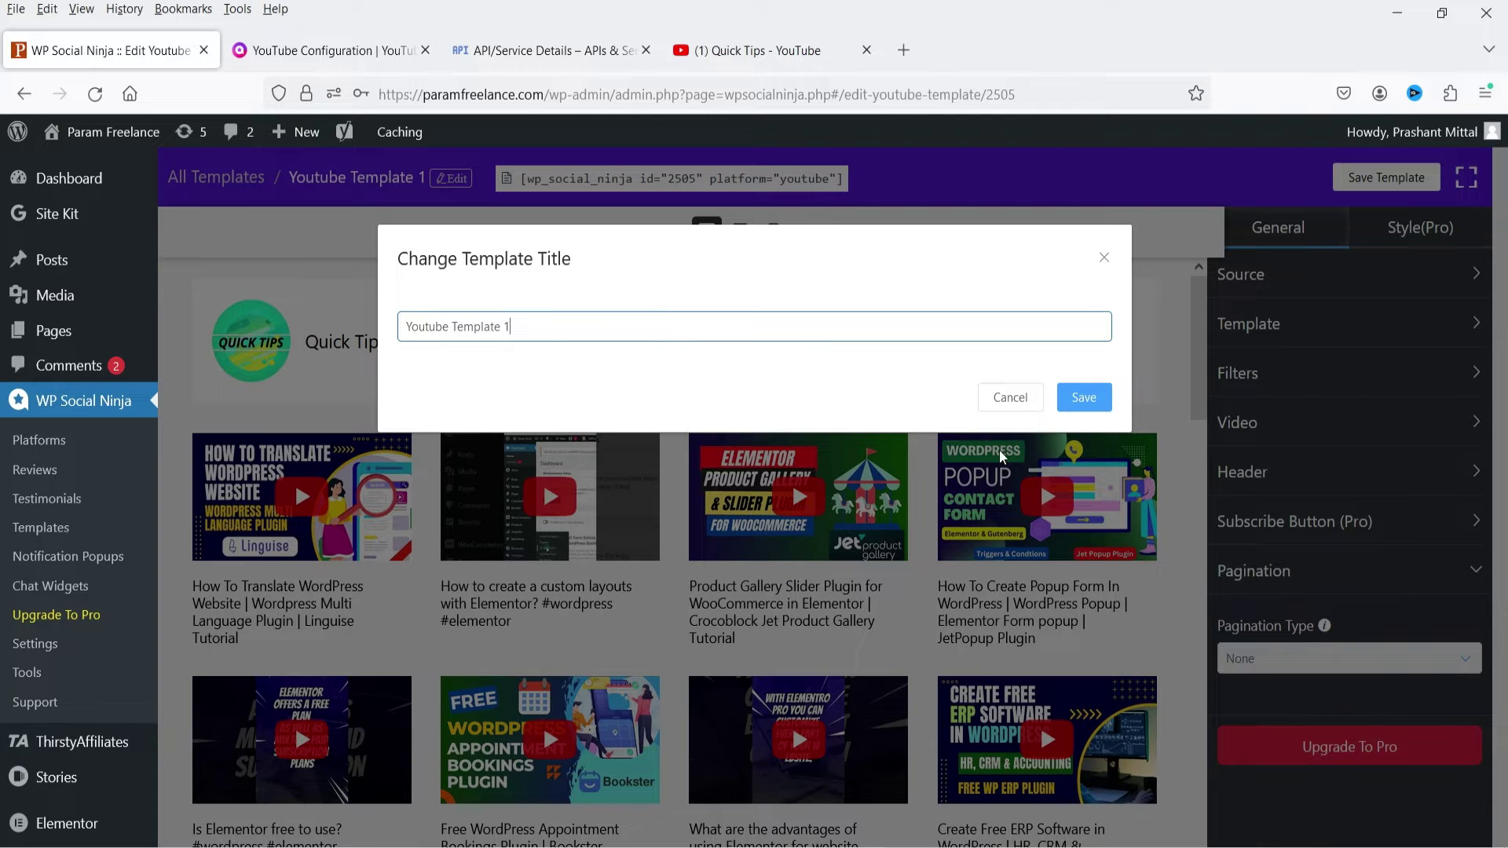
{"action": "left_click", "coordinate": [1099, 405]}
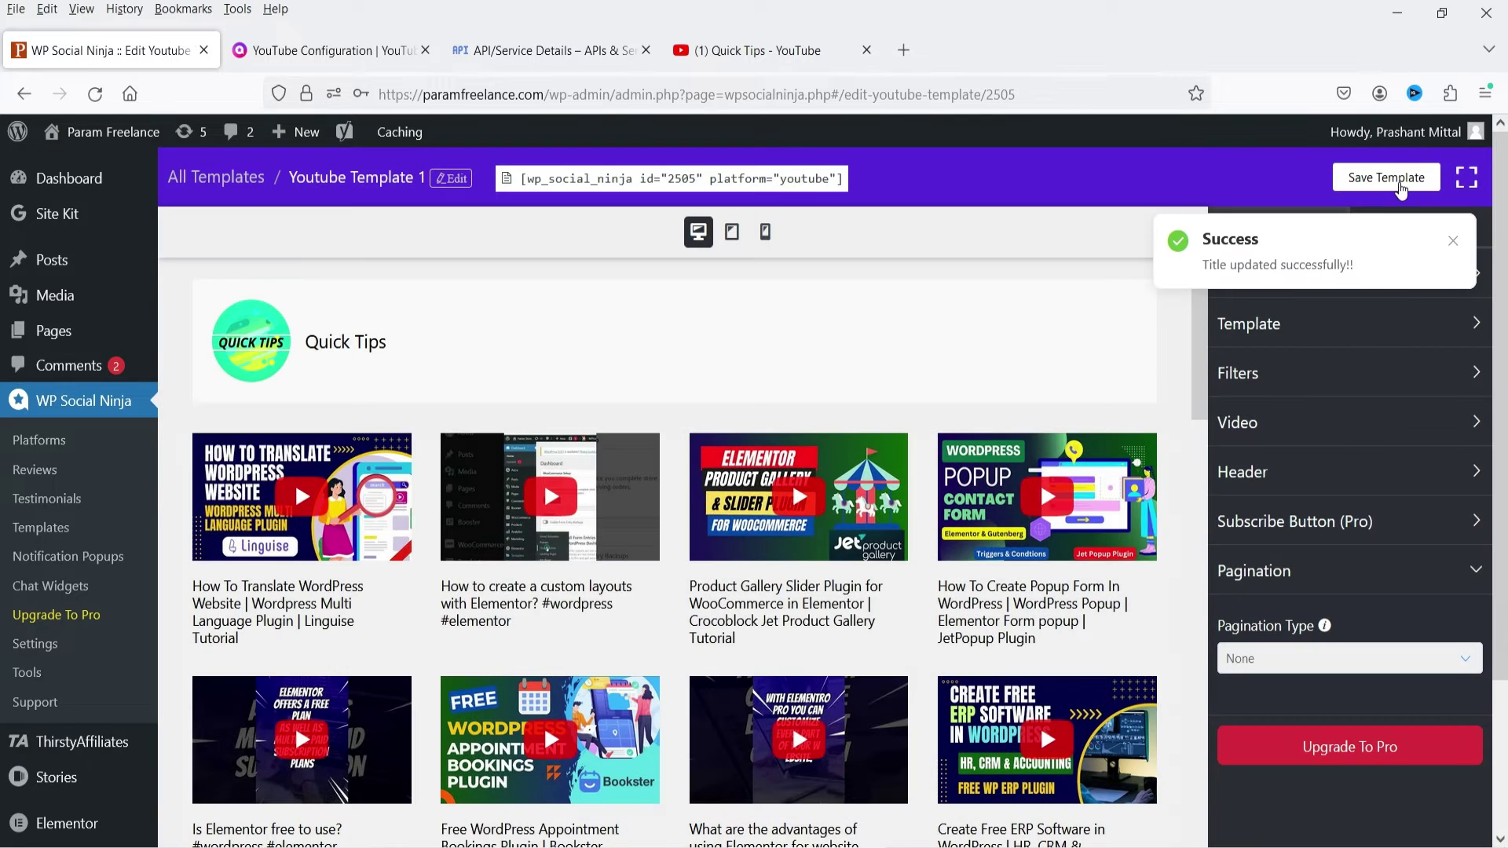
{"action": "left_click", "coordinate": [1399, 183]}
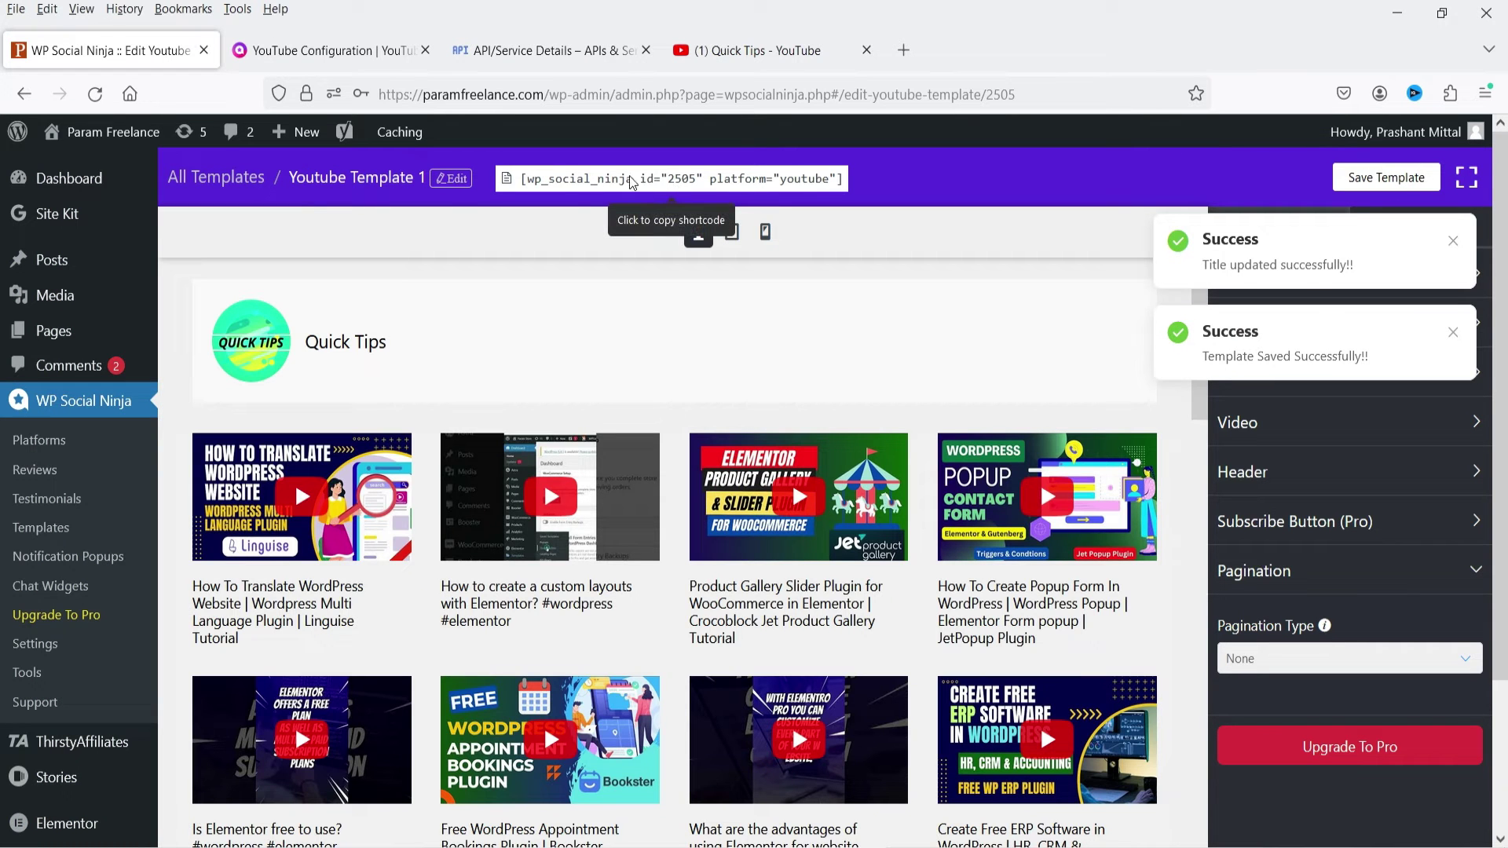
- Copy the YouTube template's shortcode and start a new WordPress page in a separate tab
{"action": "left_click", "coordinate": [643, 182]}
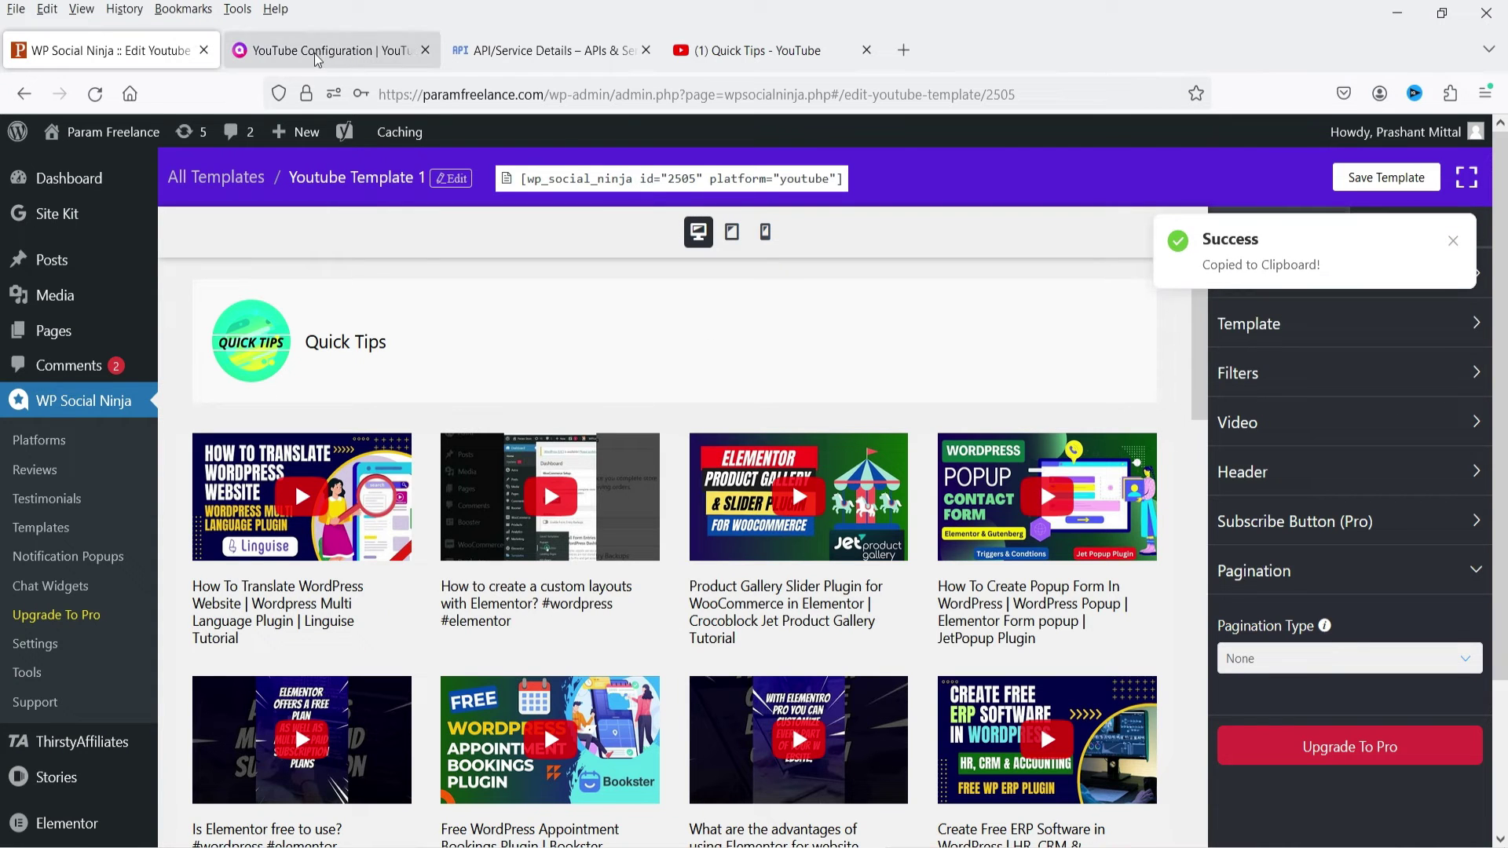
{"action": "mouse_move", "coordinate": [81, 140]}
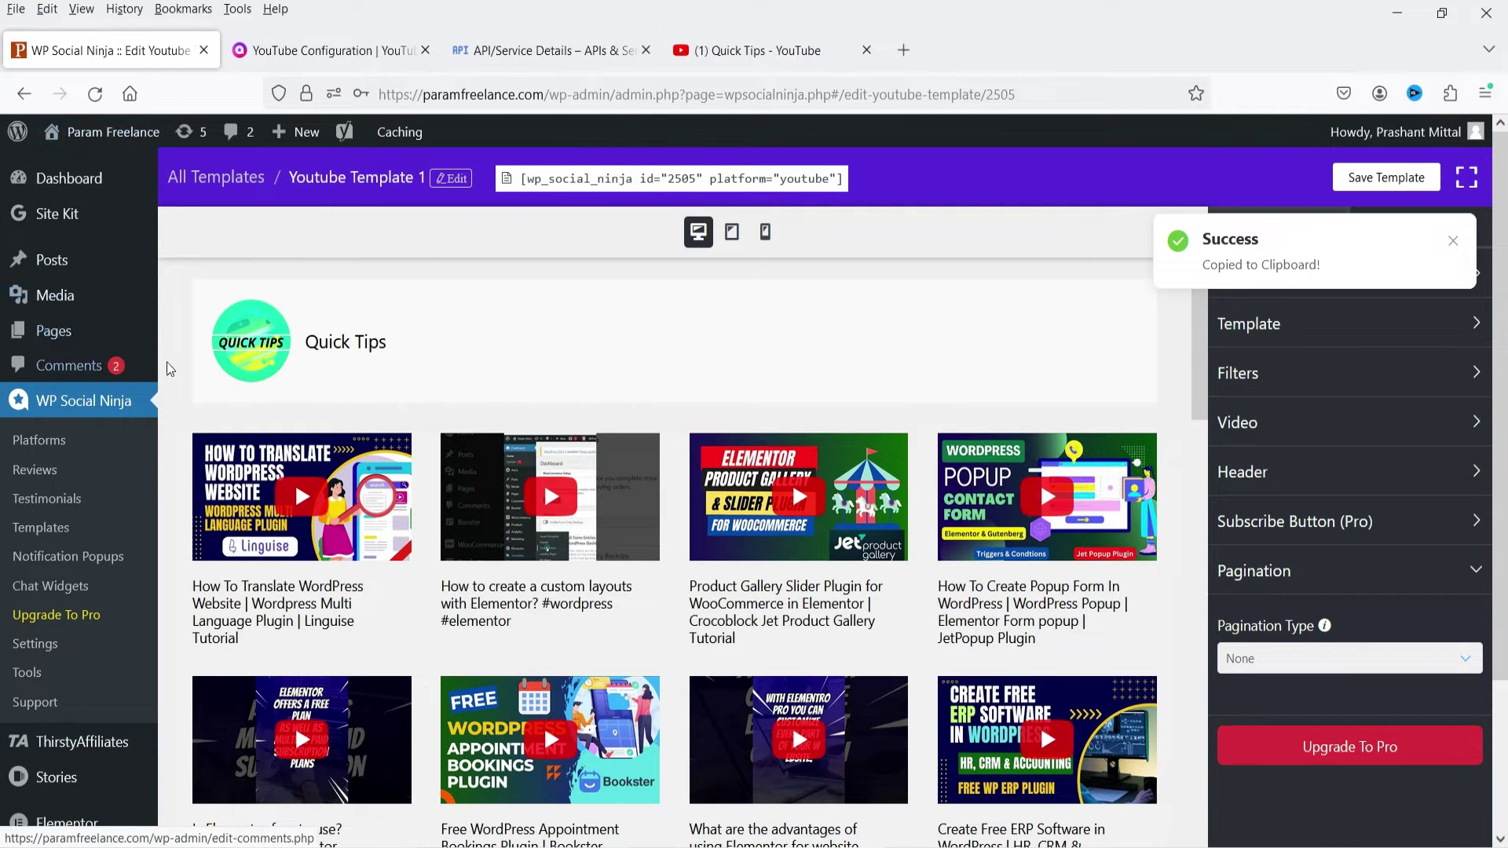
{"action": "middle_click", "coordinate": [45, 335]}
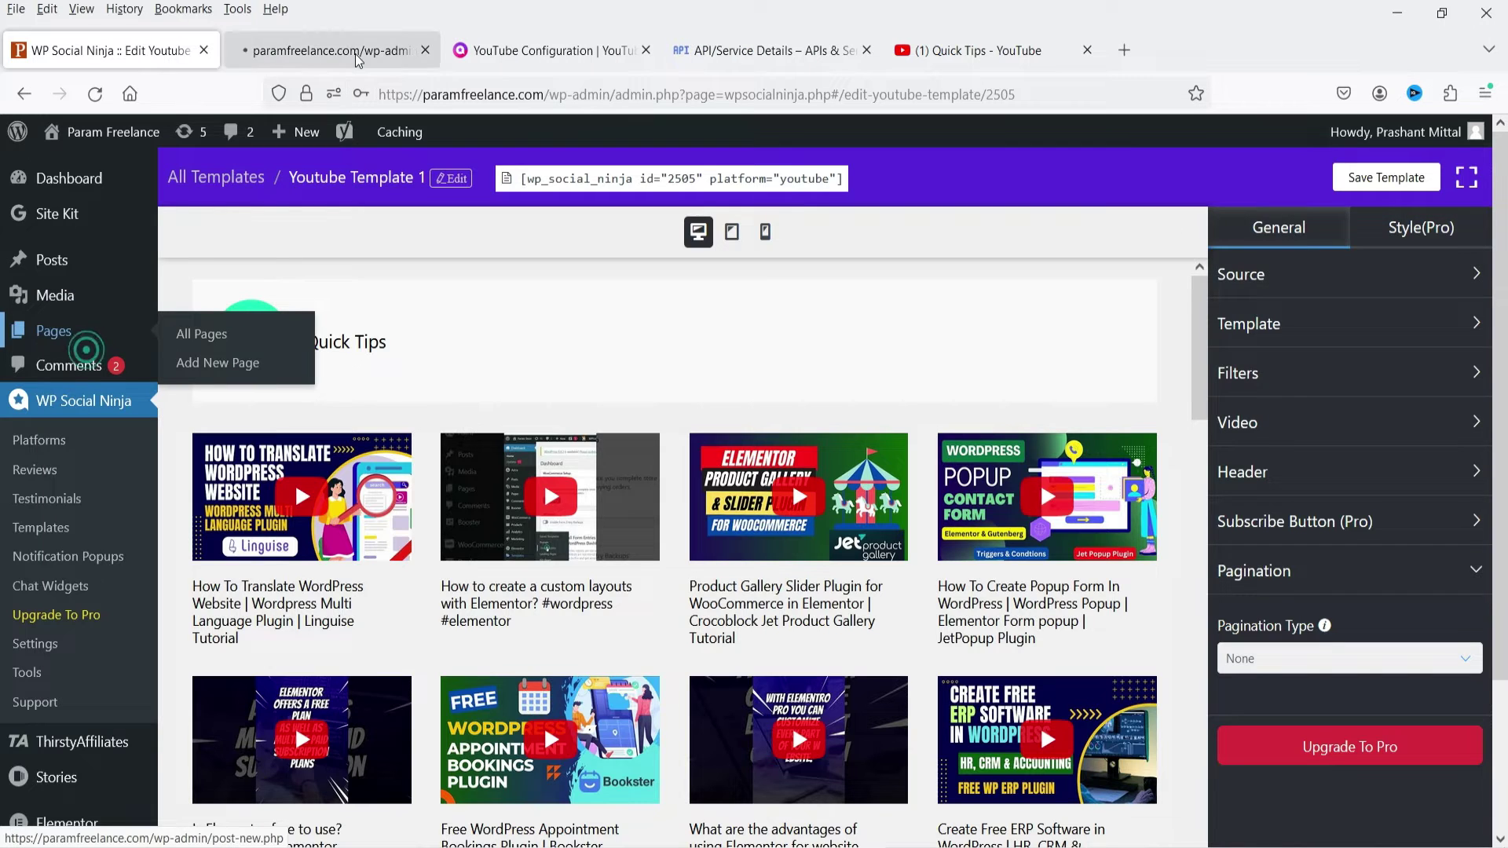
{"action": "left_click", "coordinate": [354, 51]}
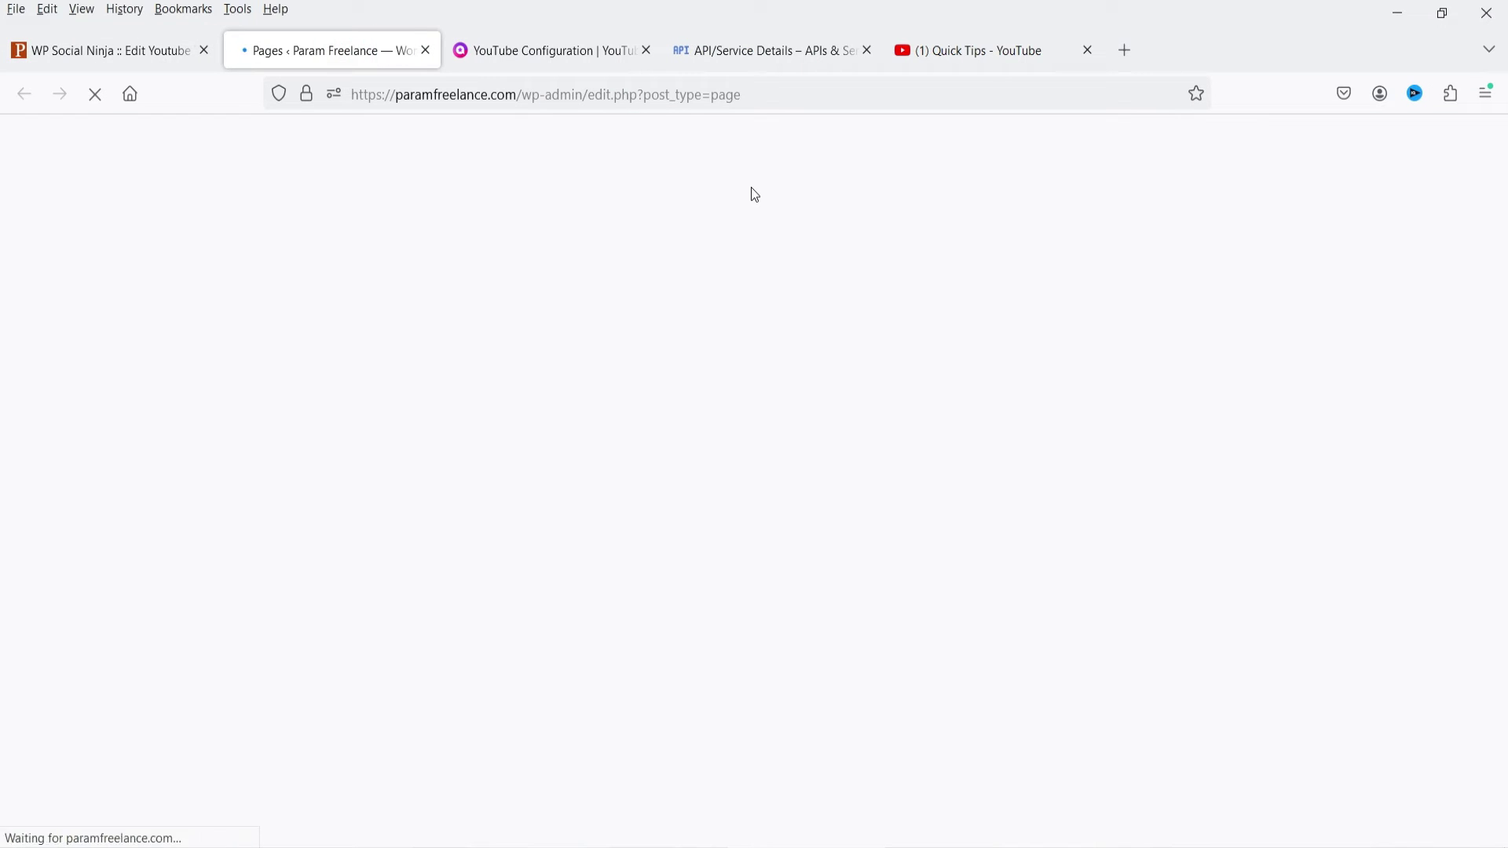
{"action": "right_click", "coordinate": [311, 187]}
{"action": "left_click", "coordinate": [346, 203]}
{"action": "left_click", "coordinate": [508, 58]}
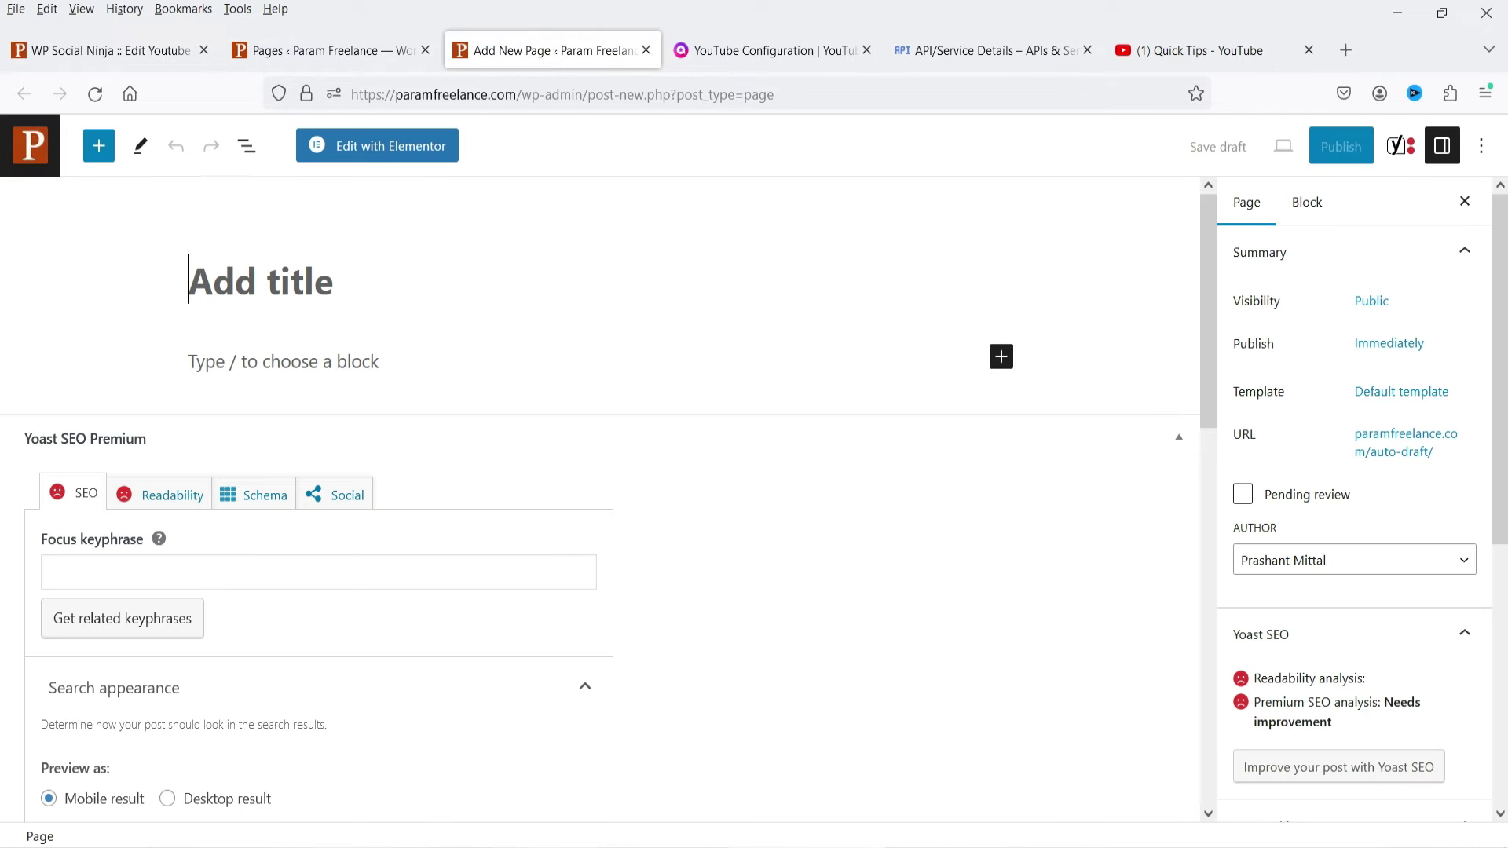
- Title the page "Video Tutorials", assign the Elementor Full Width template and publish it
{"action": "type", "text": "Video Tutorials"}
{"action": "left_click", "coordinate": [1406, 391]}
{"action": "left_click", "coordinate": [1352, 545]}
{"action": "left_click", "coordinate": [1345, 649]}
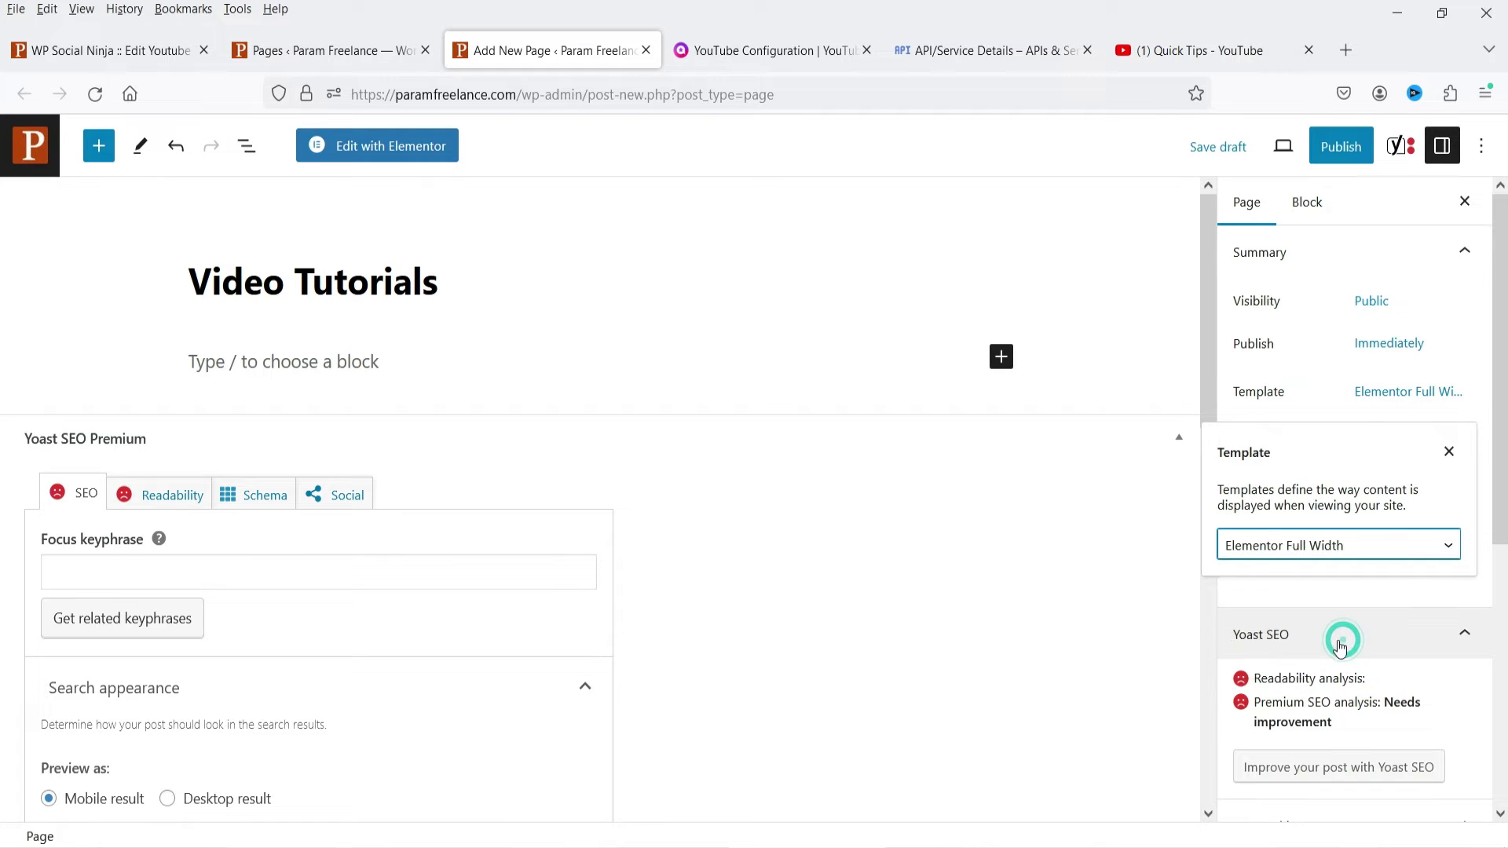
{"action": "left_click", "coordinate": [955, 735]}
{"action": "left_click", "coordinate": [1341, 146]}
{"action": "left_click", "coordinate": [1306, 147]}
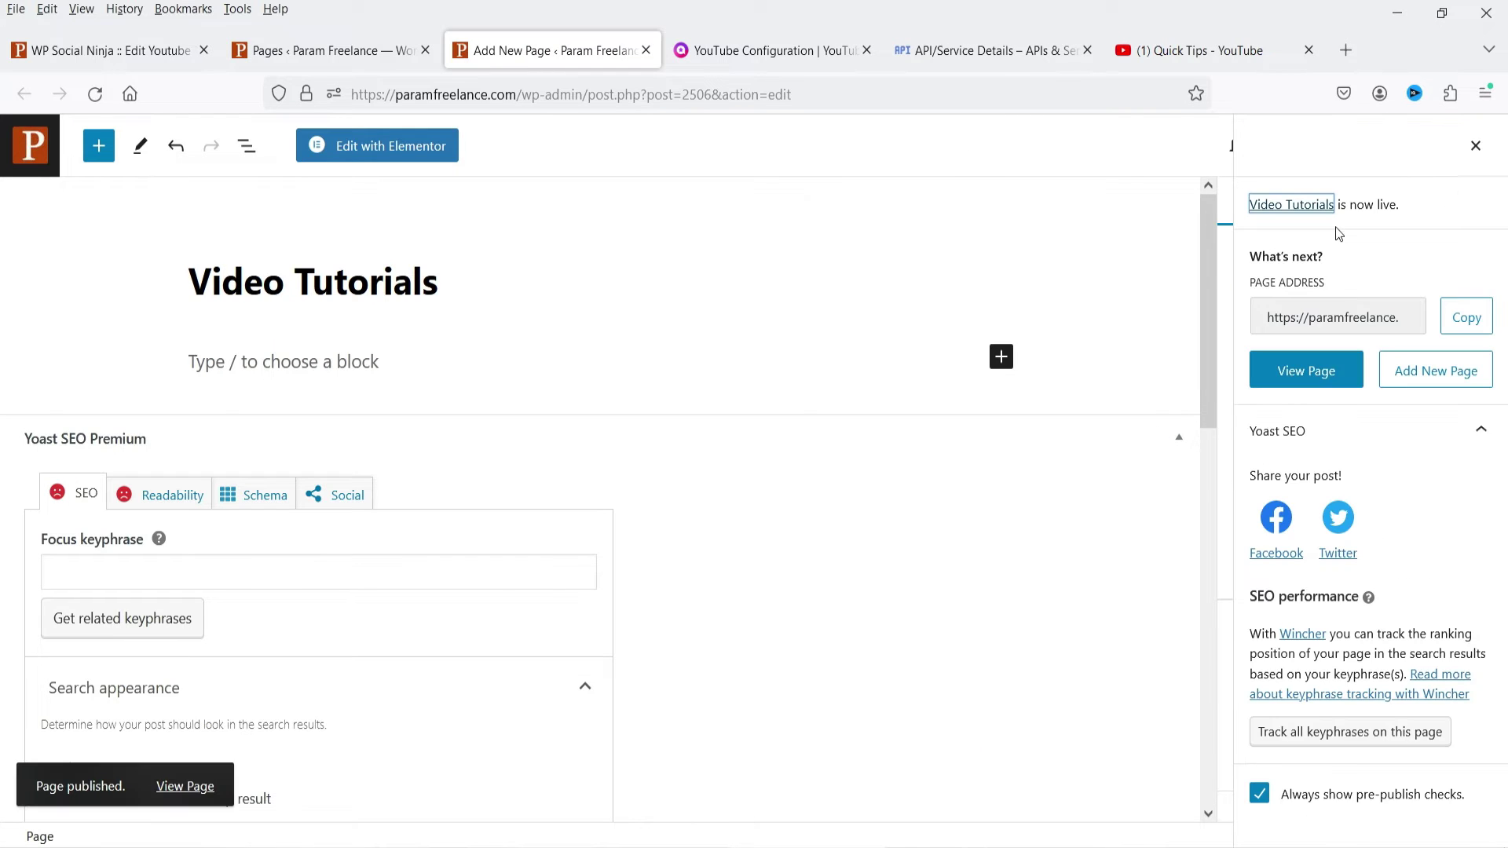
- Open the Video Tutorials page in Elementor and add a single-column section
{"action": "left_click", "coordinate": [404, 158]}
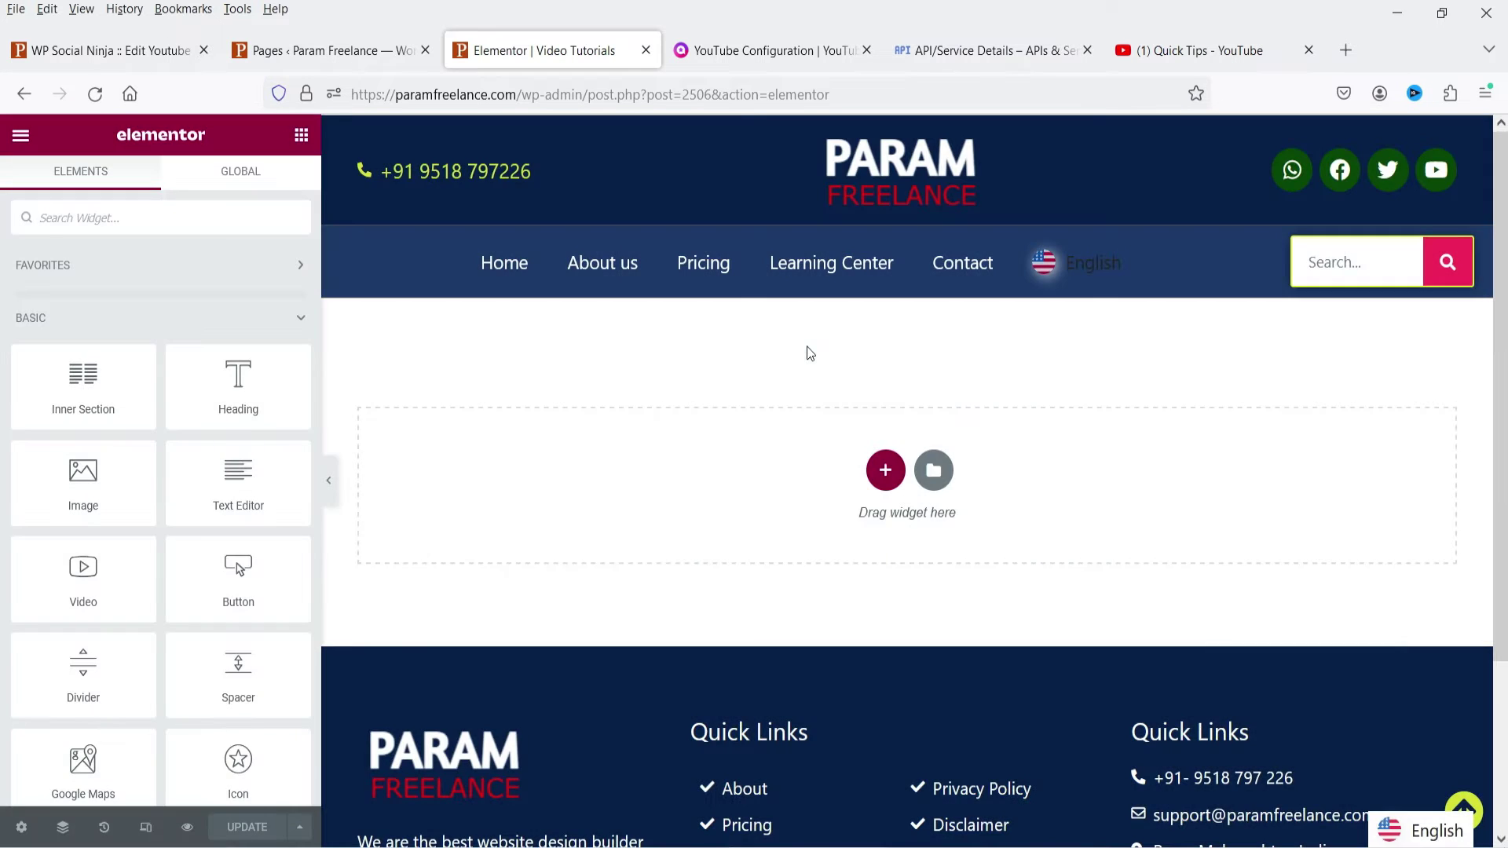
{"action": "left_click", "coordinate": [886, 475]}
{"action": "left_click", "coordinate": [626, 541]}
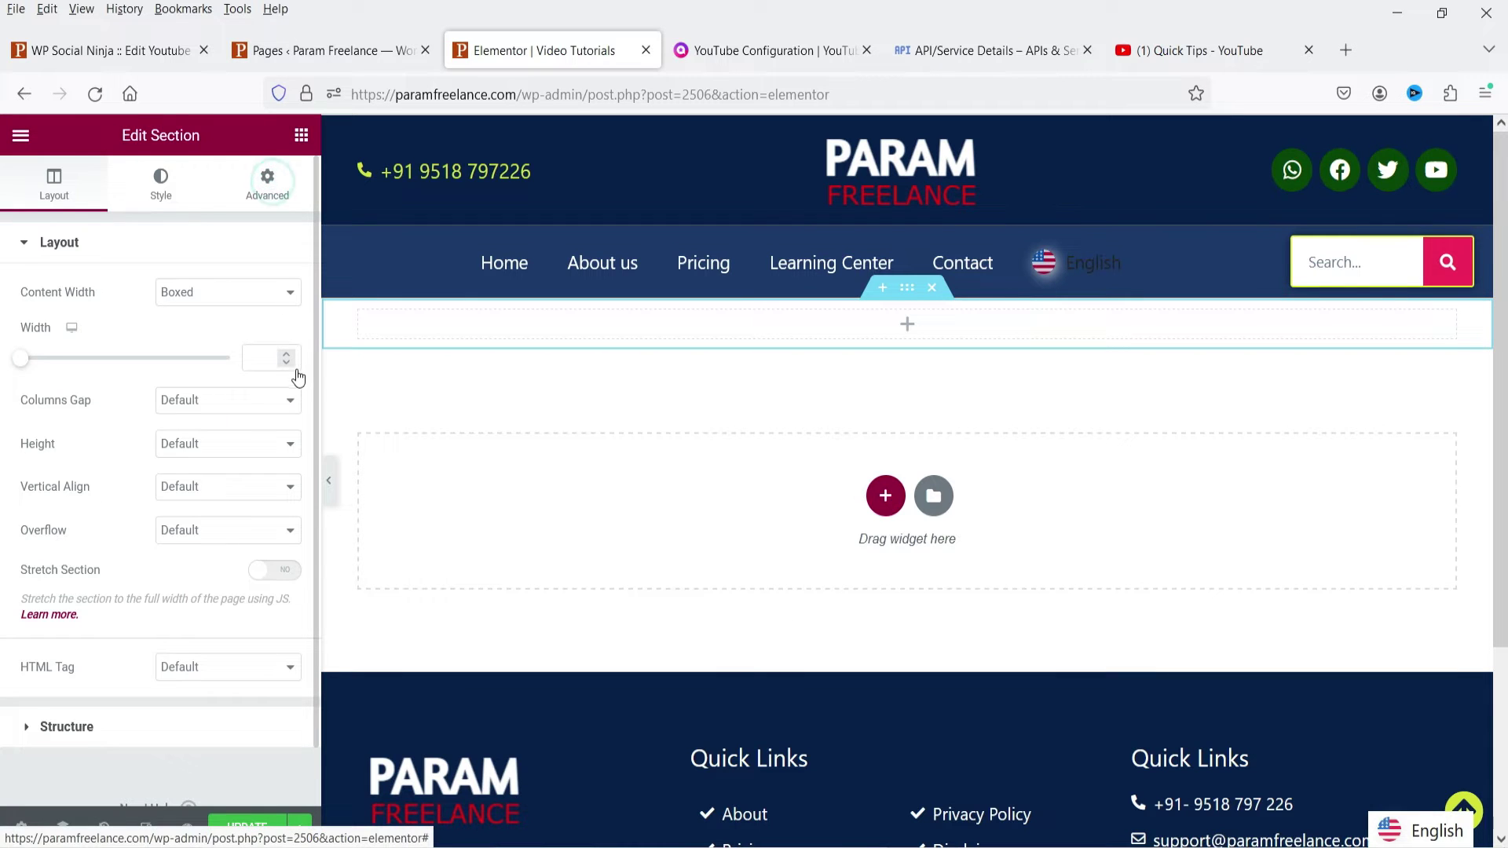
- Unlink the section's padding values and set the top and bottom padding to 50 px
{"action": "left_click", "coordinate": [287, 395]}
{"action": "left_click", "coordinate": [34, 395]}
{"action": "type", "text": "50"}
{"action": "left_click", "coordinate": [167, 395]}
{"action": "type", "text": "50"}
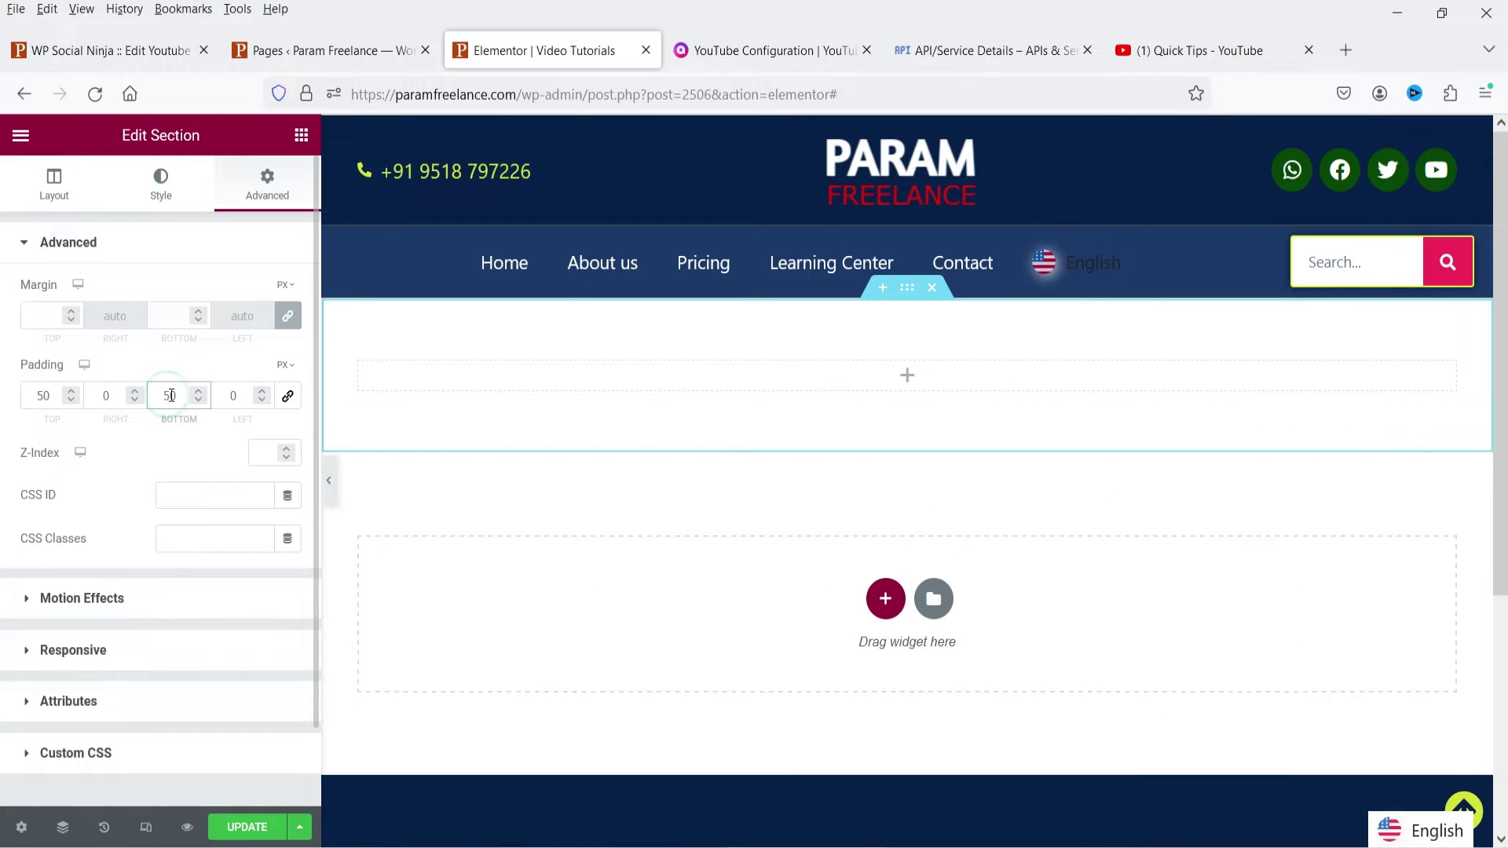
- Add a Shortcode widget to the section and fill it with [wp_social_ninja id="2505" platform="youtube"]
{"action": "left_click", "coordinate": [301, 135]}
{"action": "left_click", "coordinate": [138, 226]}
{"action": "type", "text": "short"}
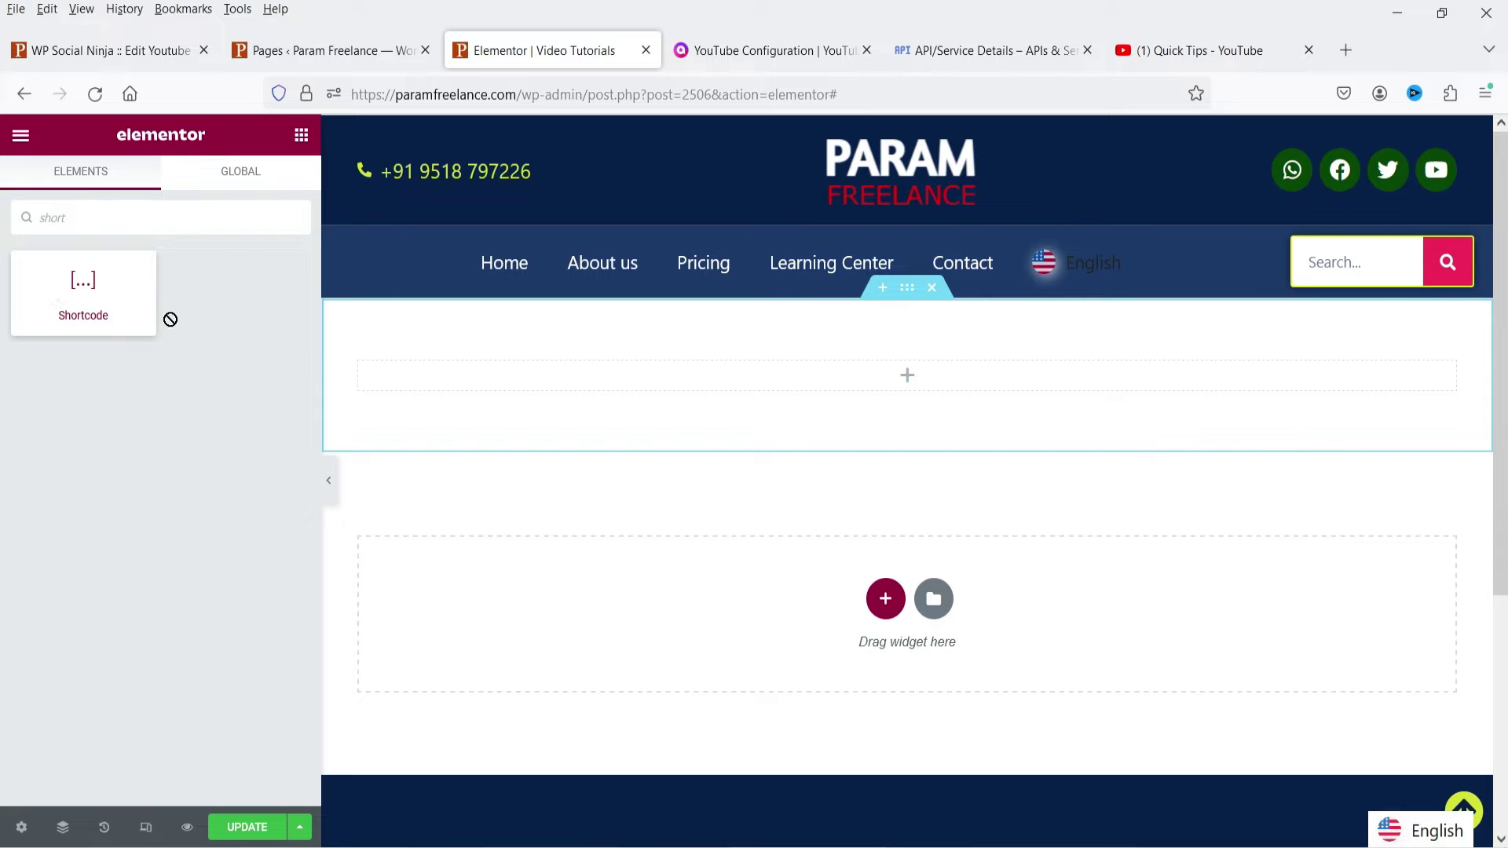
{"action": "left_click_drag", "start_coordinate": [83, 290], "coordinate": [786, 389]}
{"action": "left_click", "coordinate": [127, 395]}
{"action": "type", "text": "[wp_social_ninja id=\"2505\" platform=\"youtube\"]"}
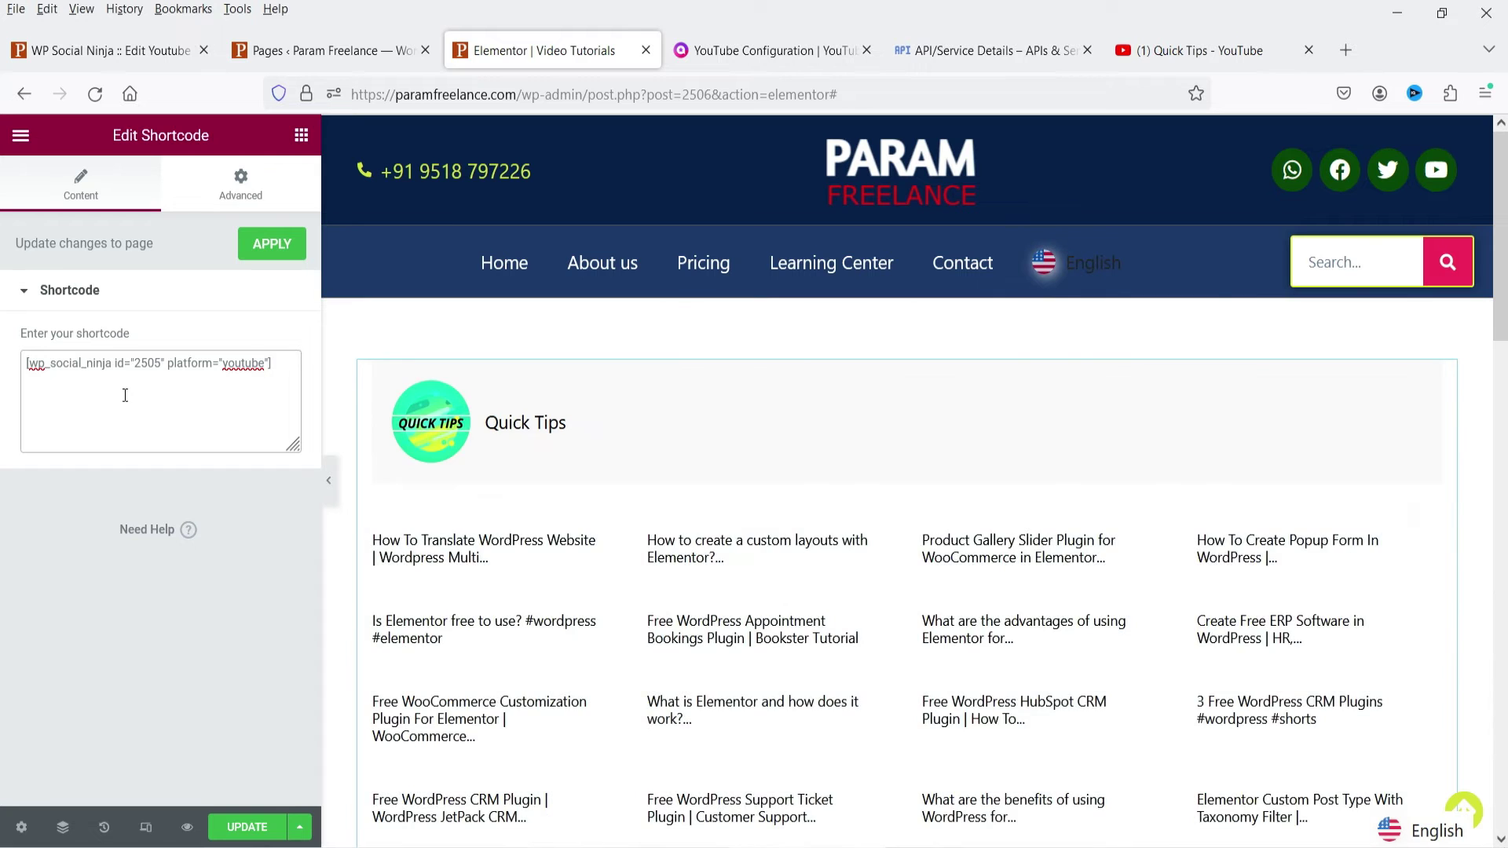
- Update the Video Tutorials page and open its live view in a new tab
{"action": "left_click", "coordinate": [240, 836]}
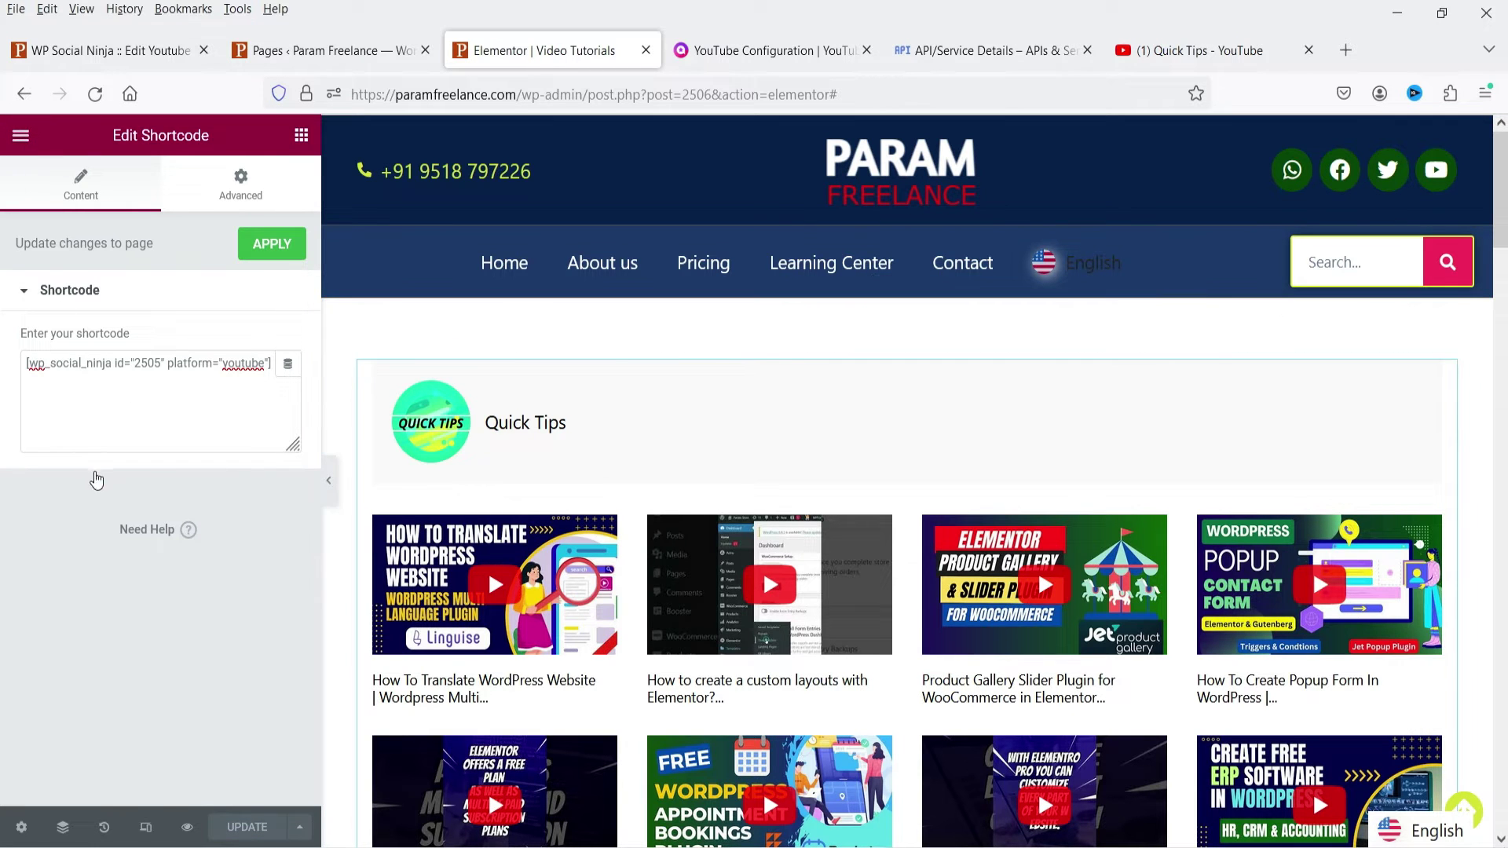
{"action": "right_click", "coordinate": [108, 535]}
{"action": "left_click", "coordinate": [189, 178]}
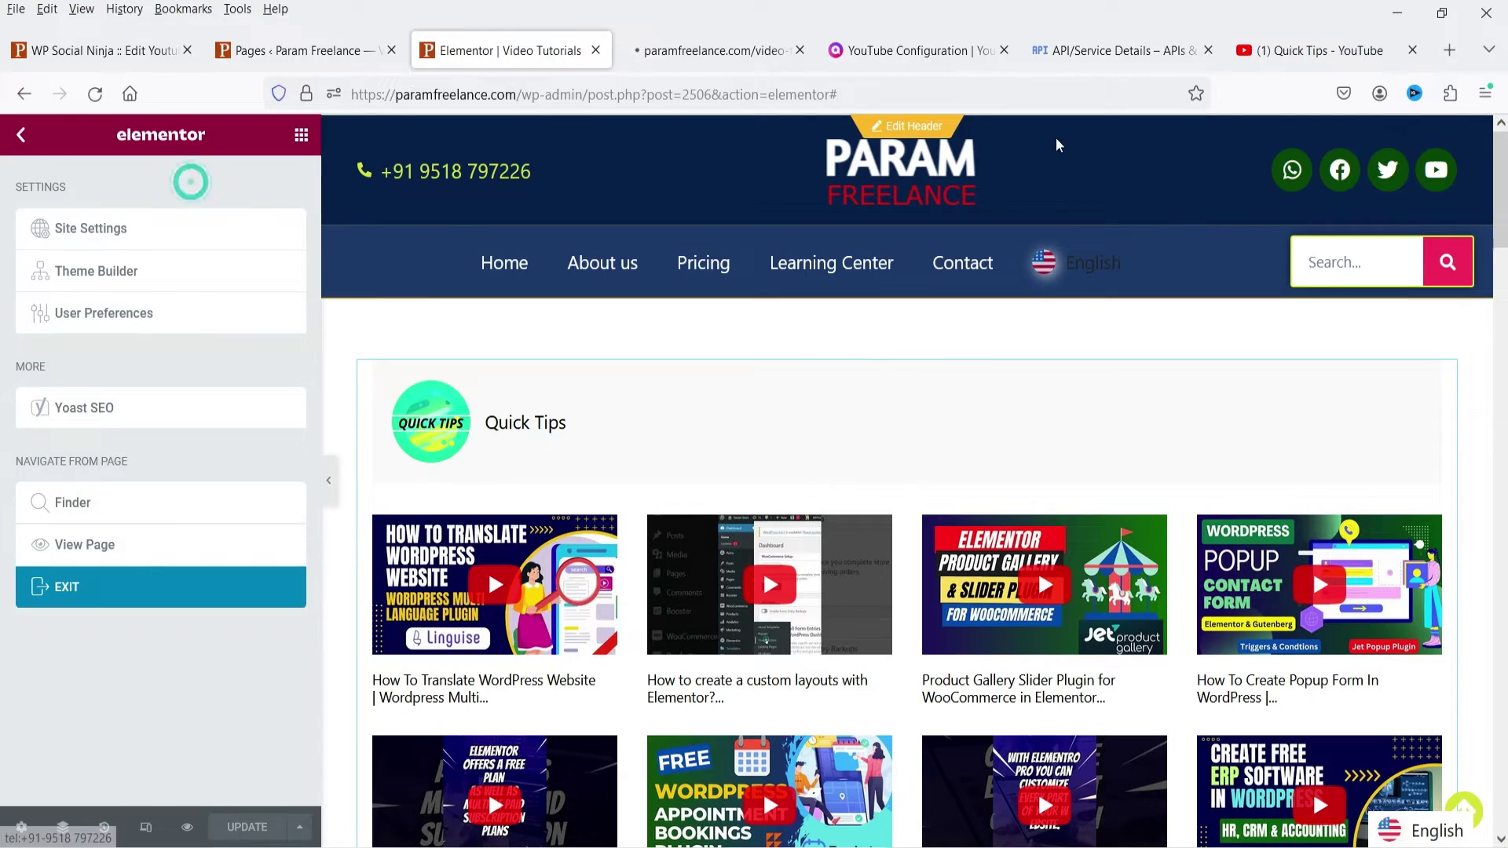
- Review the published Quick Tips video feed along the whole live Video Tutorials page
{"action": "left_click", "coordinate": [686, 52]}
{"action": "scroll", "coordinate": [1431, 408], "scroll_direction": "down", "scroll_amount": 15}
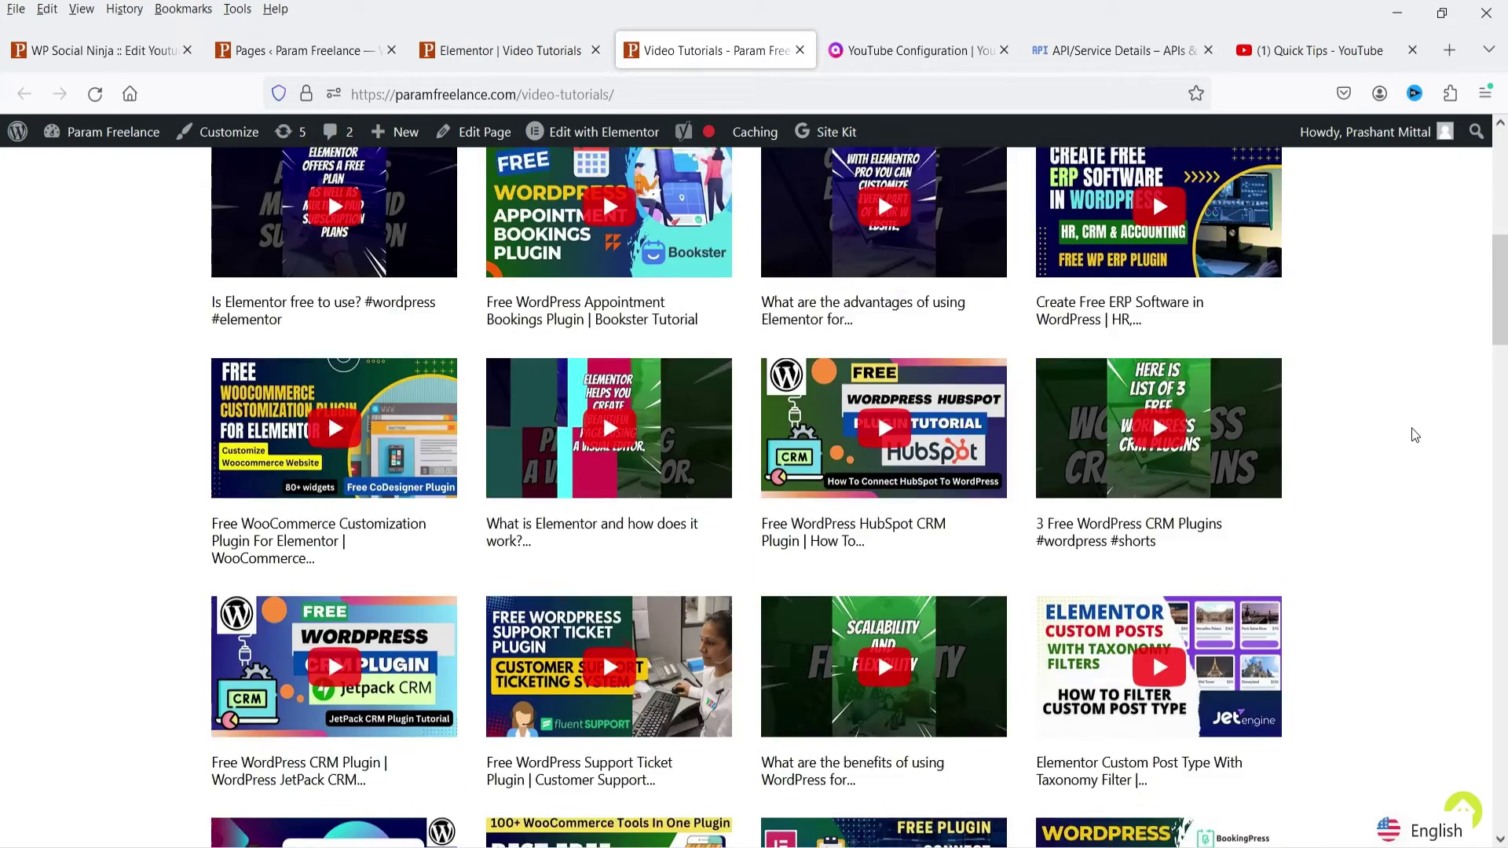
{"action": "scroll", "coordinate": [1411, 434], "scroll_direction": "down", "scroll_amount": 14}
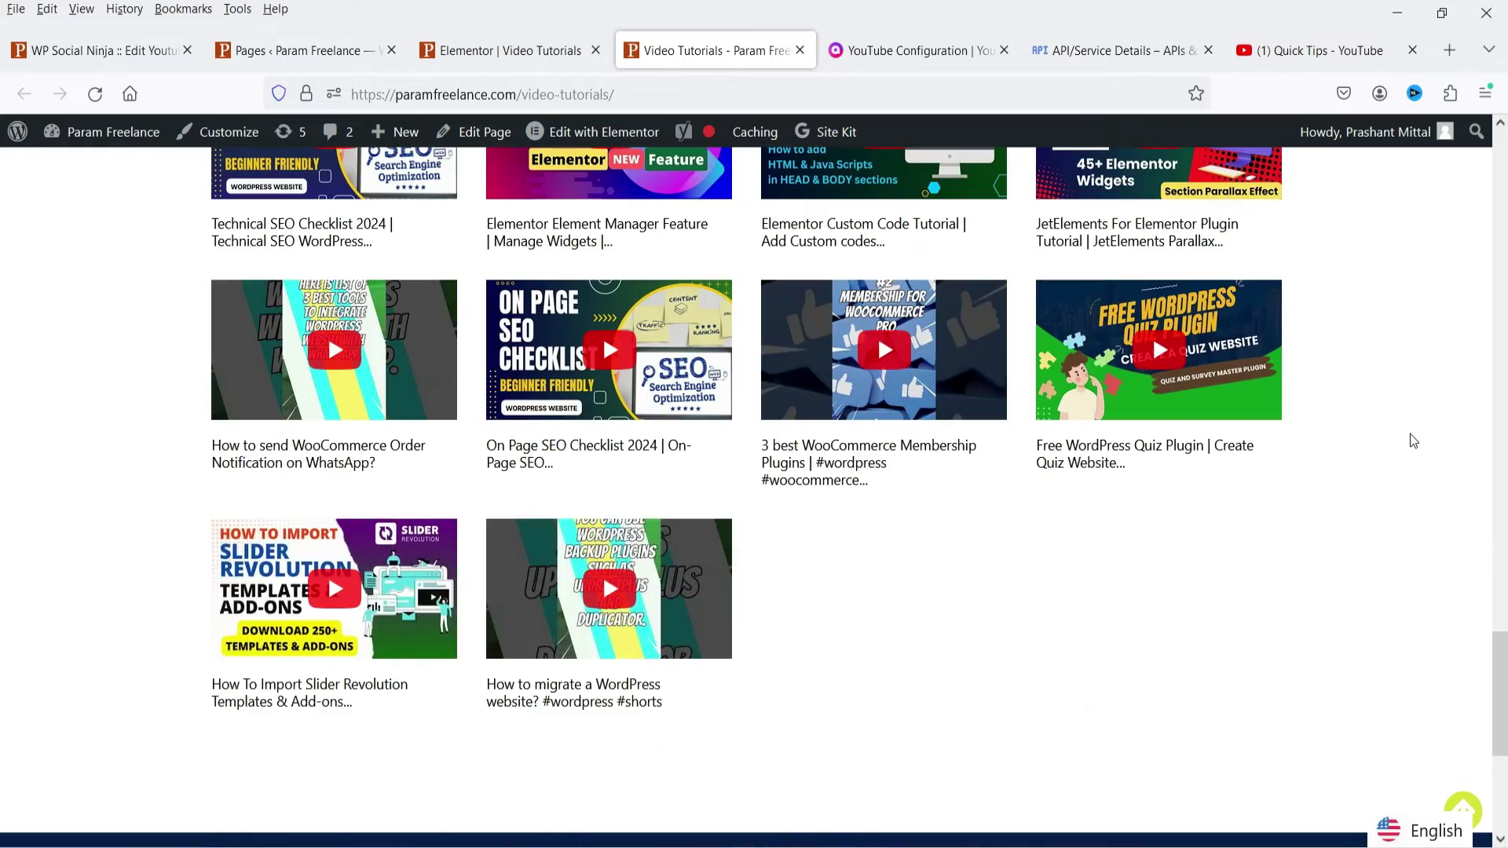
{"action": "scroll", "coordinate": [1400, 442], "scroll_direction": "down", "scroll_amount": 5}
{"action": "scroll", "coordinate": [1391, 452], "scroll_direction": "up", "scroll_amount": 13}
{"action": "scroll", "coordinate": [1391, 452], "scroll_direction": "up", "scroll_amount": 10}
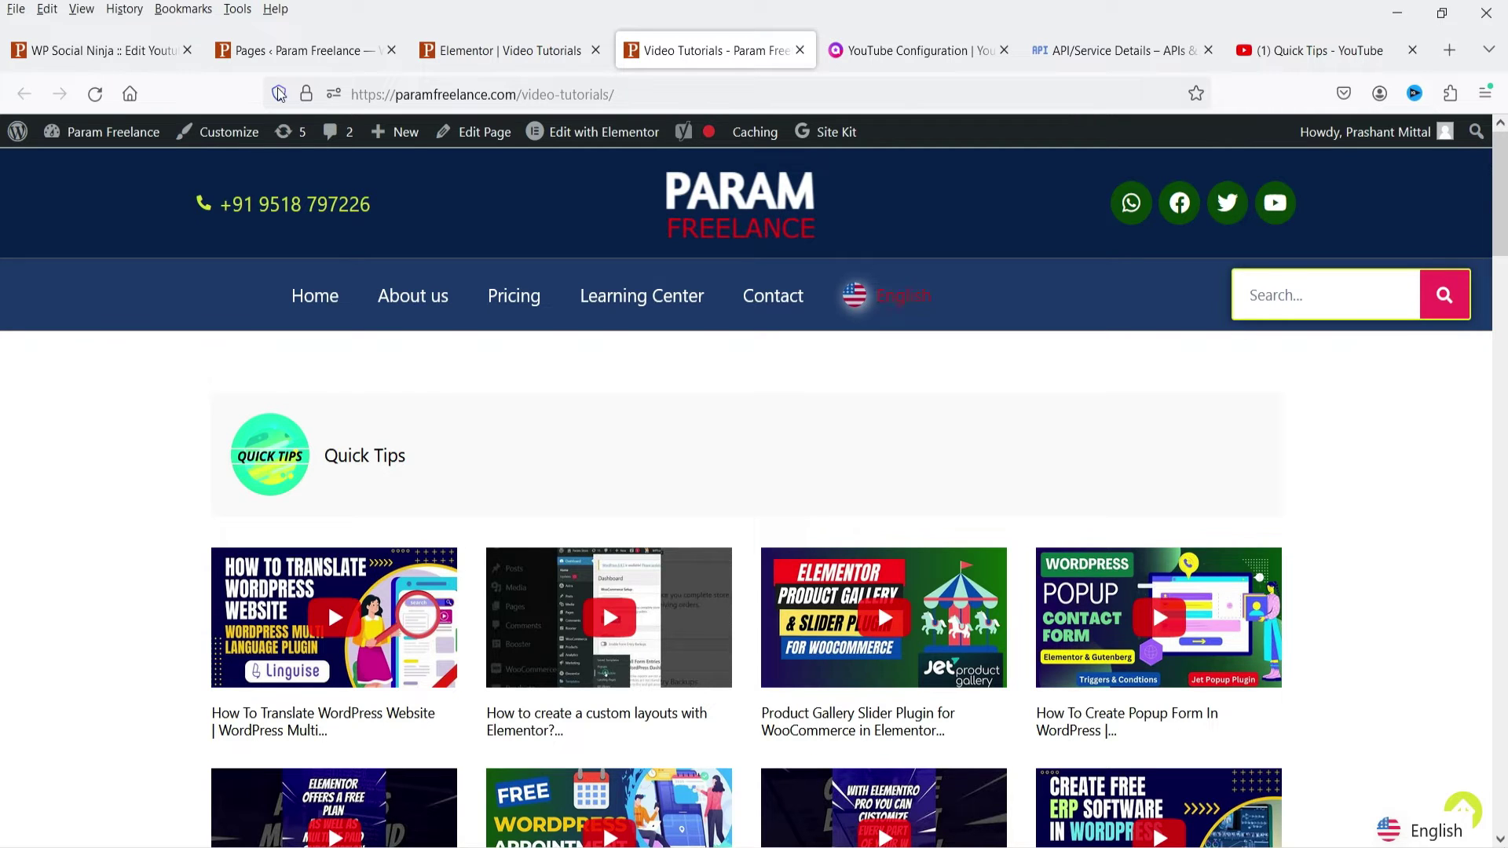
- Upload wp-social-ninja-pro.zip from the Desktop as a new WordPress plugin, install it and activate it
{"action": "left_click", "coordinate": [259, 50]}
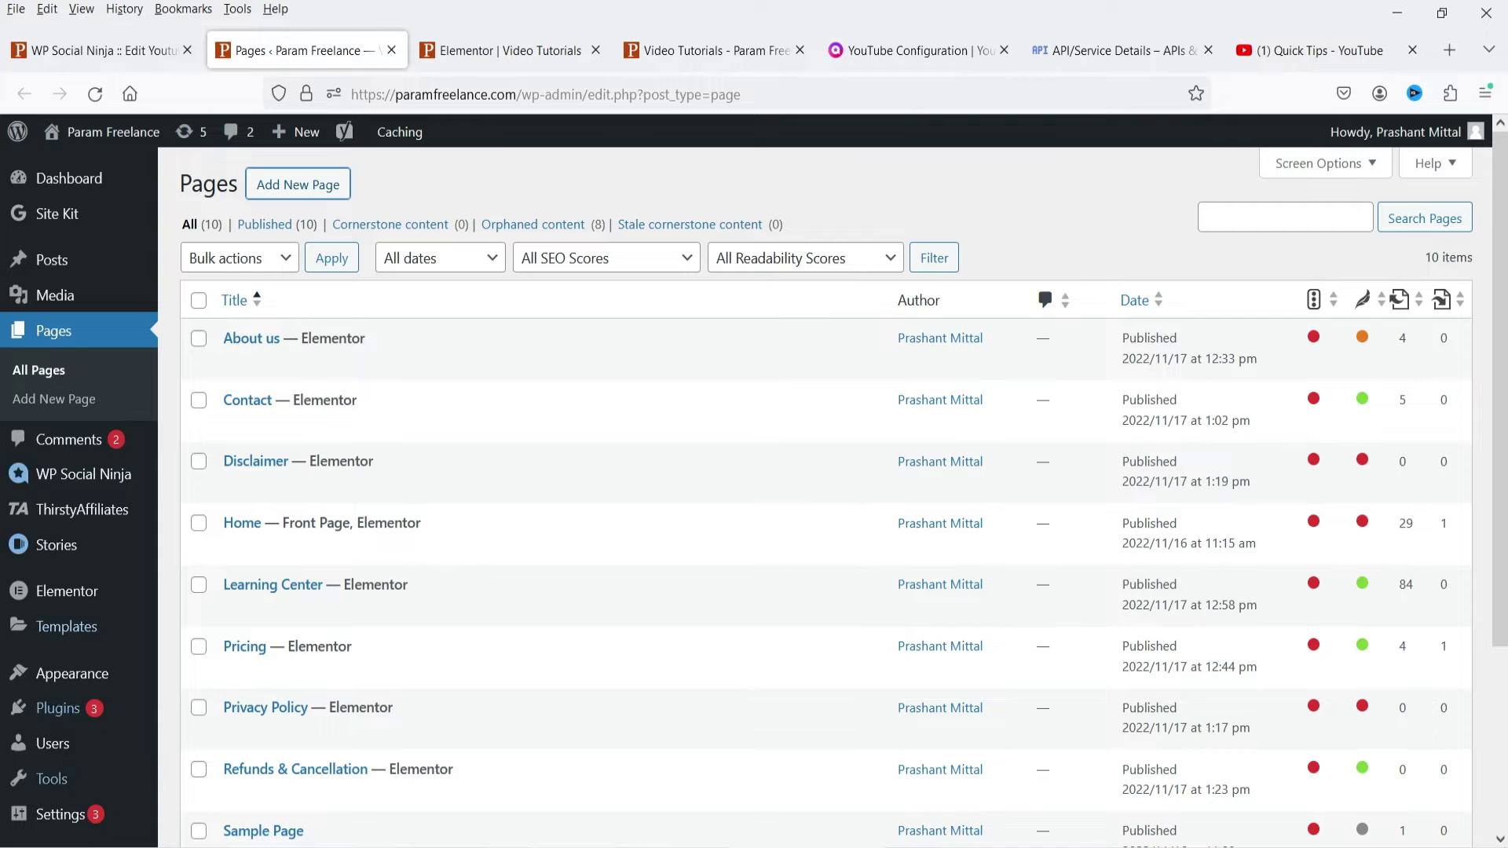
{"action": "mouse_move", "coordinate": [55, 708]}
{"action": "left_click", "coordinate": [230, 740]}
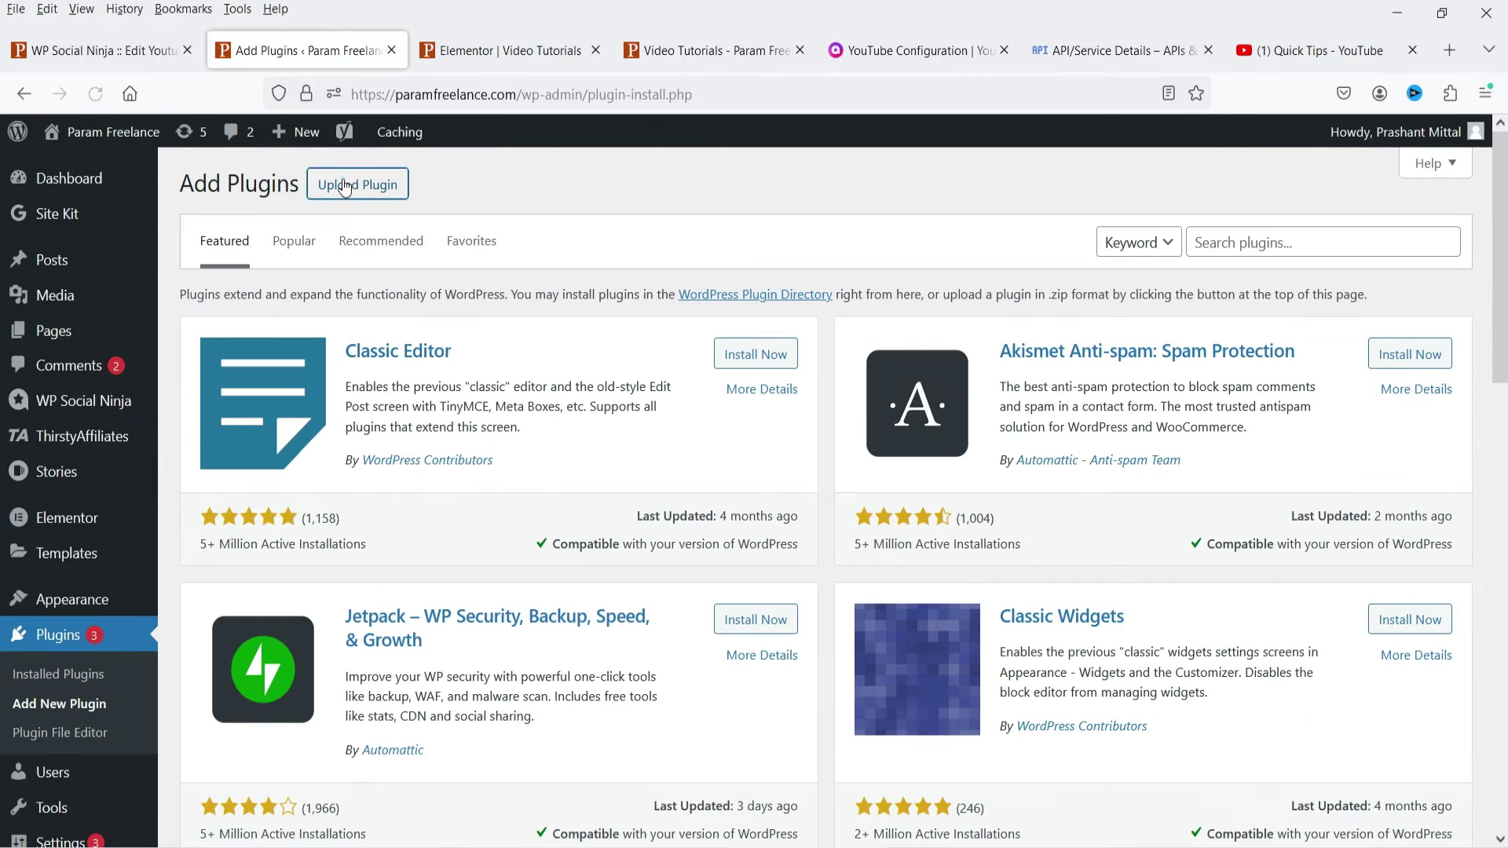
{"action": "left_click", "coordinate": [344, 186]}
{"action": "left_click", "coordinate": [713, 378]}
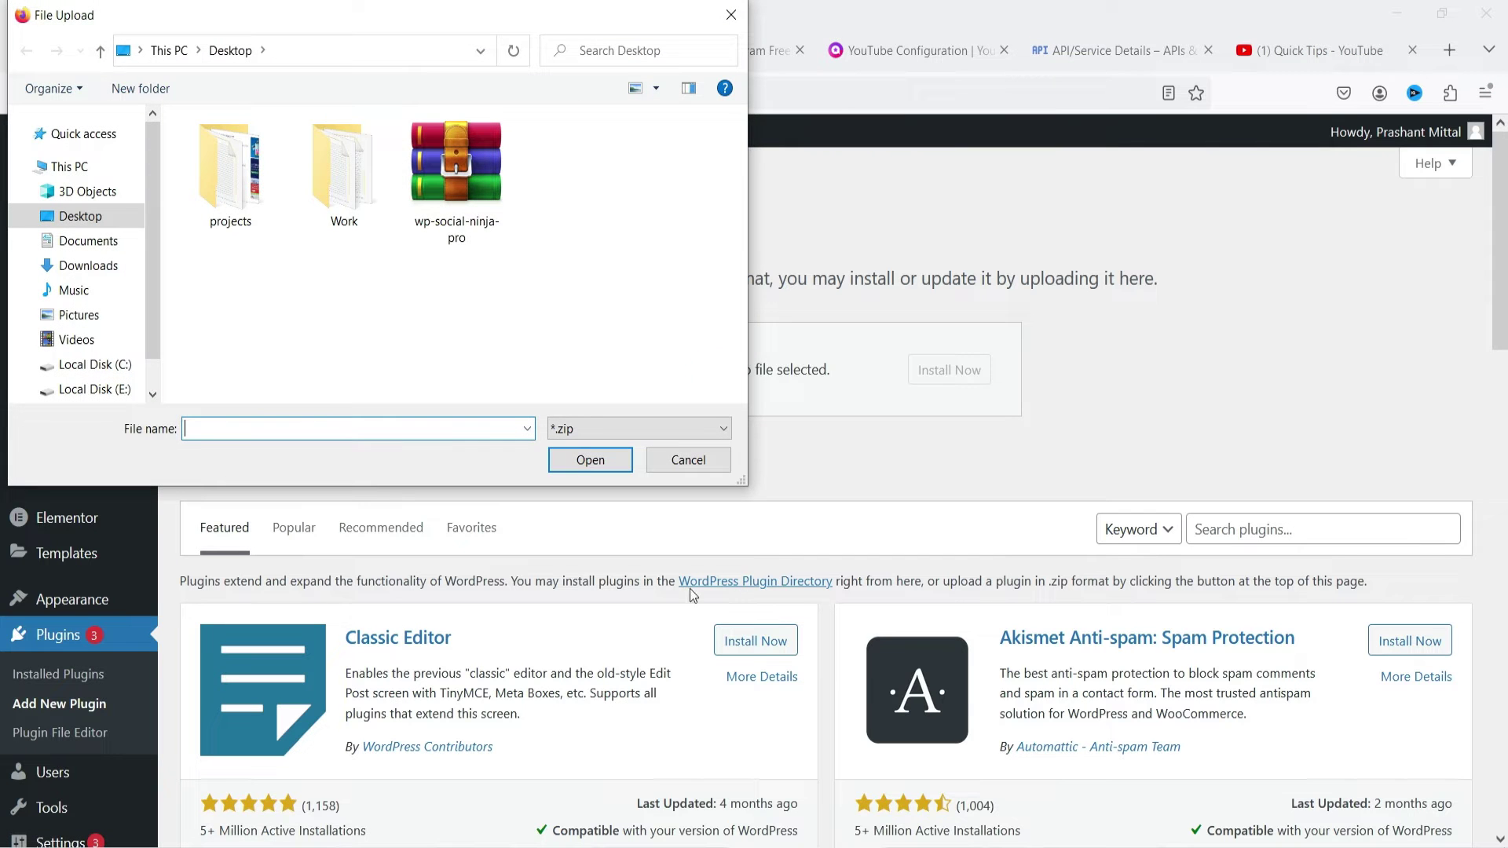
{"action": "double_click", "coordinate": [457, 180]}
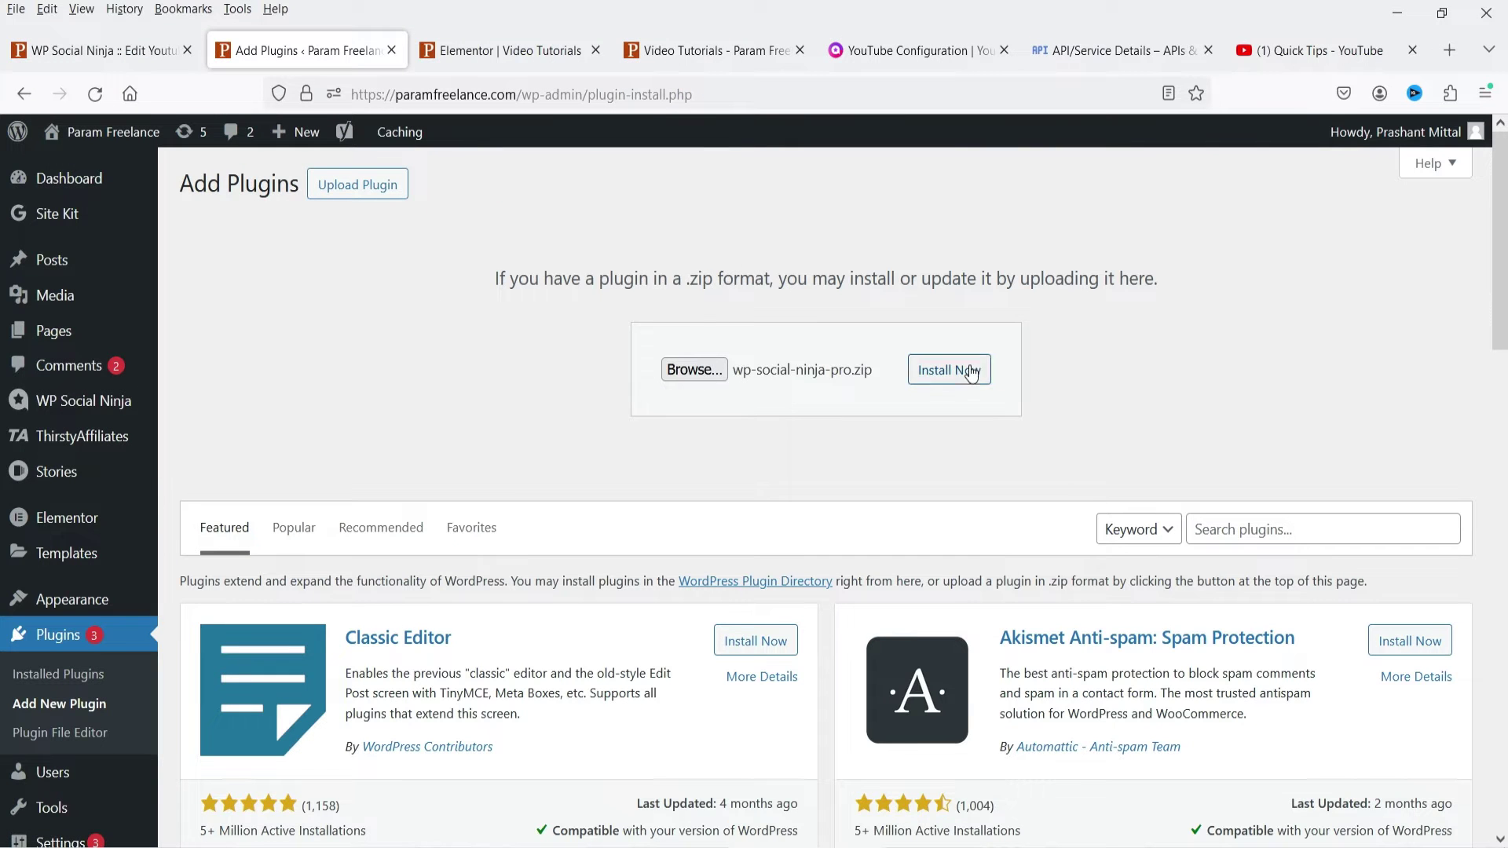
{"action": "left_click", "coordinate": [974, 375]}
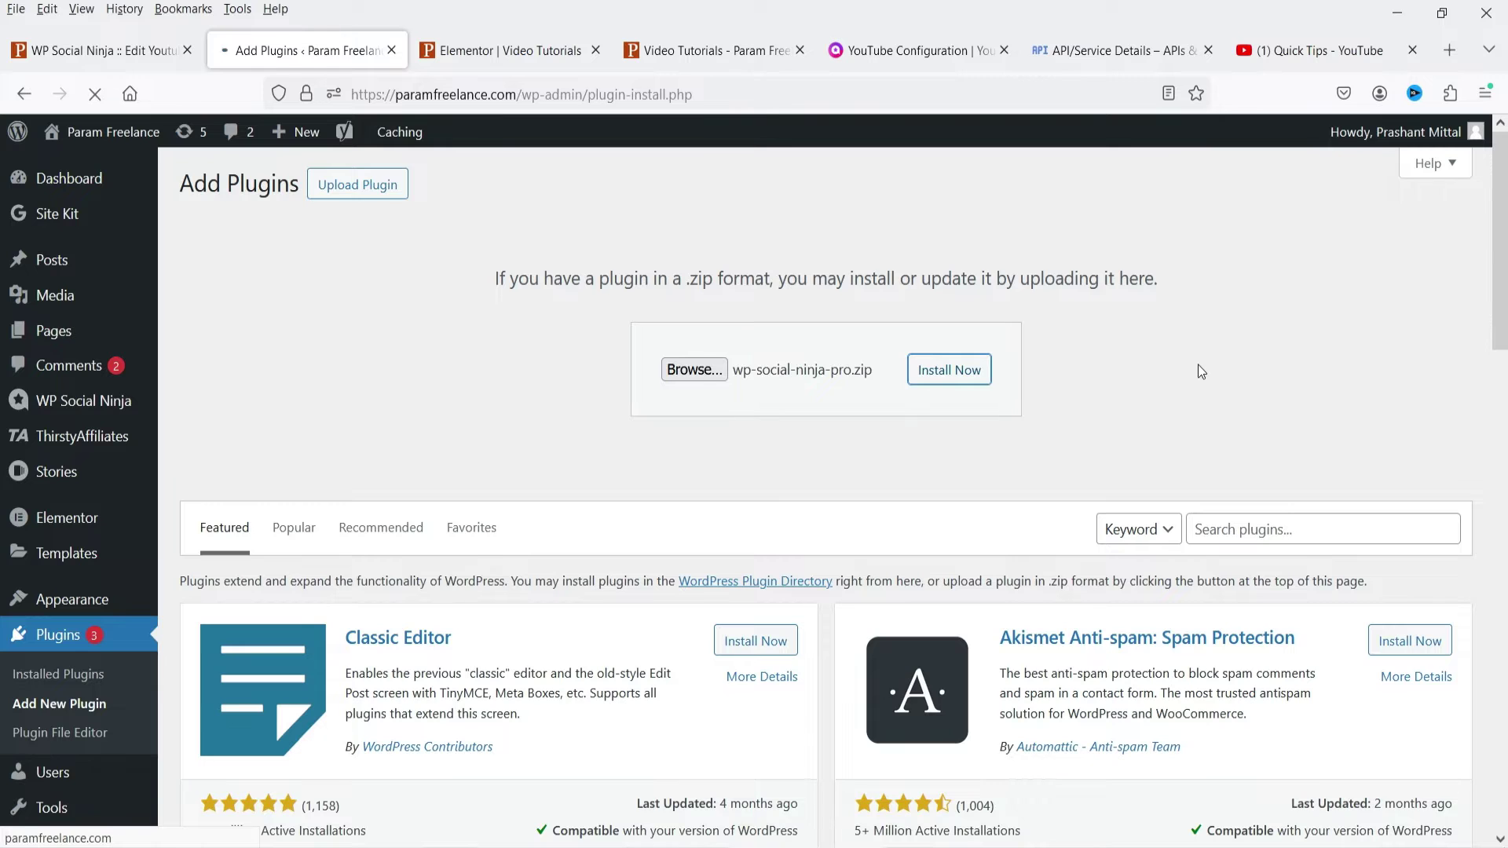
{"action": "left_click", "coordinate": [232, 333]}
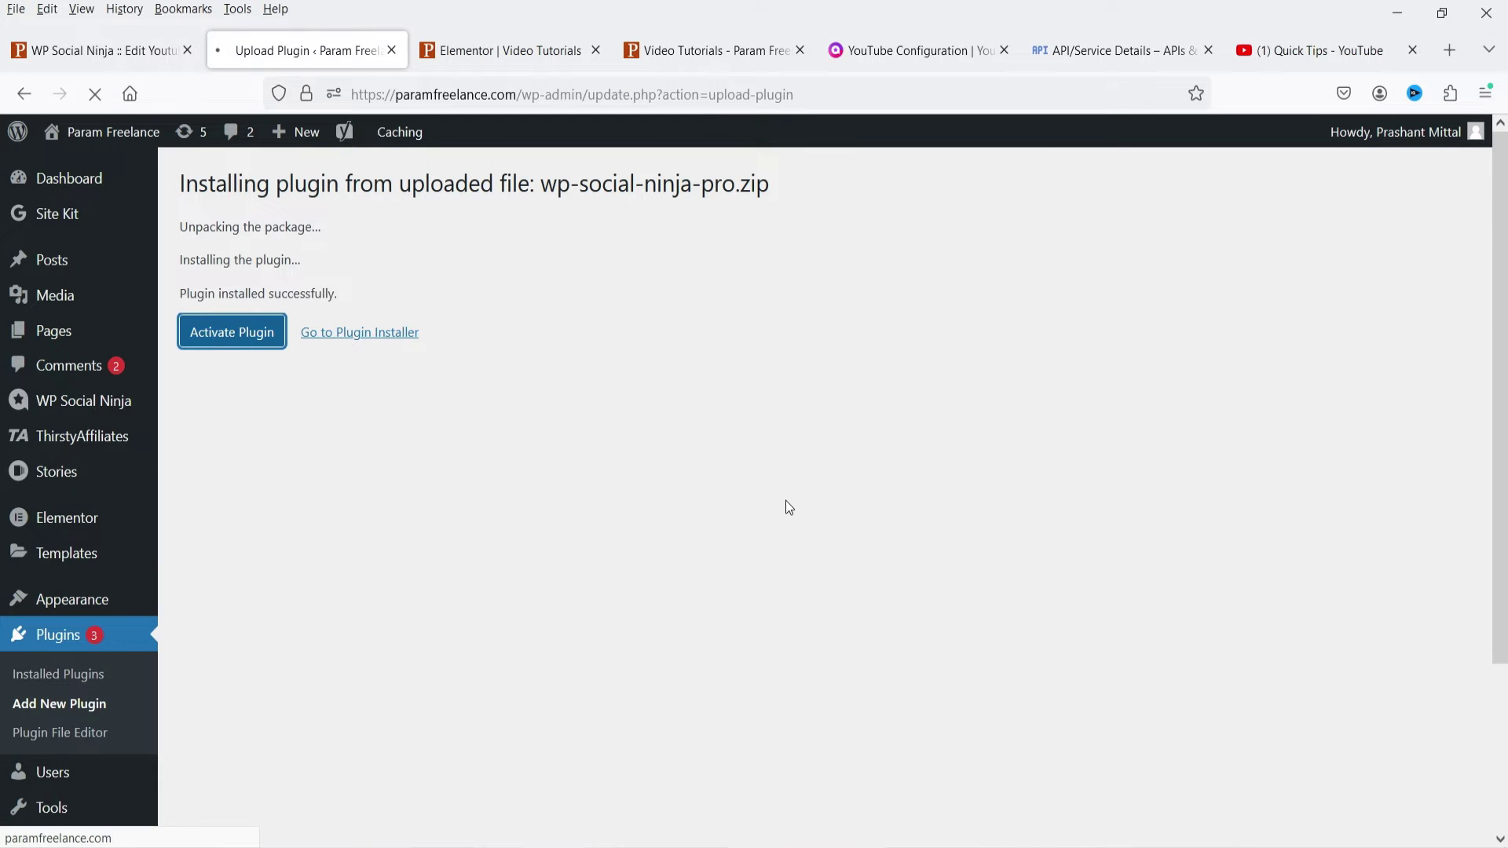
- Open WP Social Ninja's platforms overview and examine the social feed and review platforms offered by the Pro version
{"action": "left_click", "coordinate": [47, 401]}
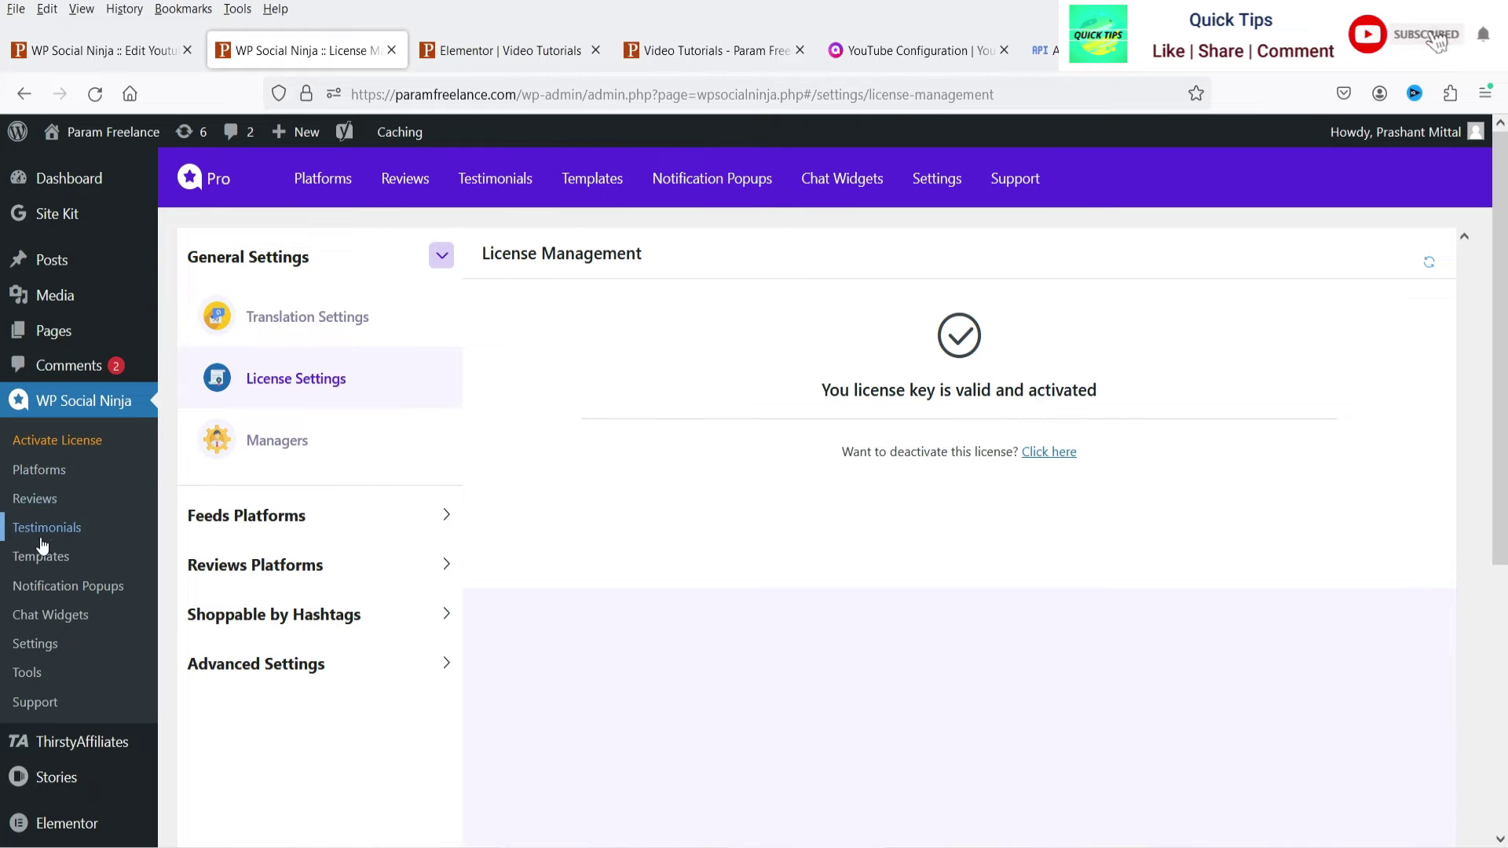
{"action": "left_click", "coordinate": [39, 470]}
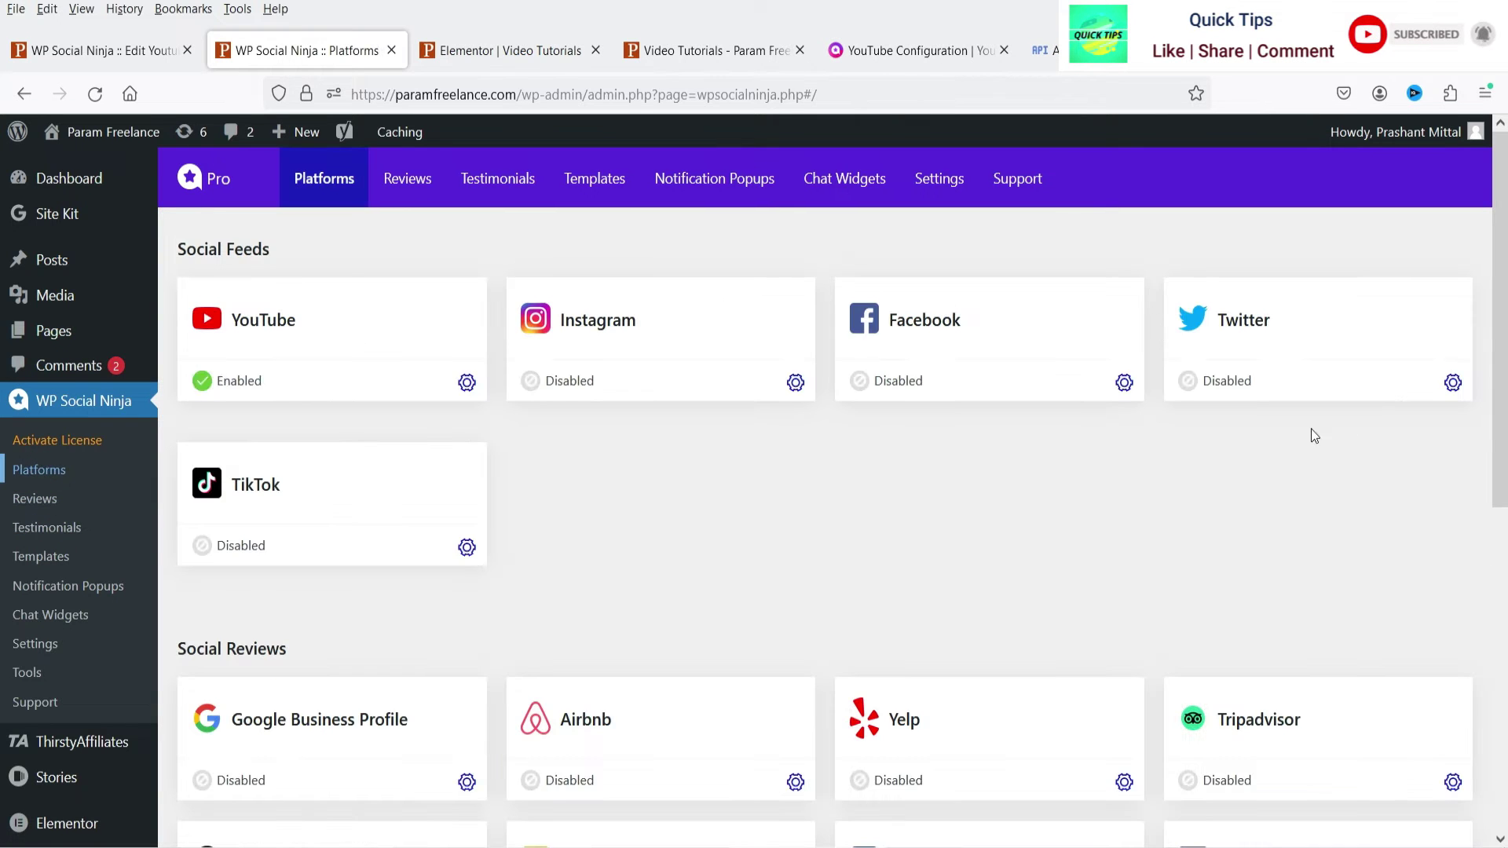
{"action": "scroll", "coordinate": [1360, 431], "scroll_direction": "down", "scroll_amount": 5}
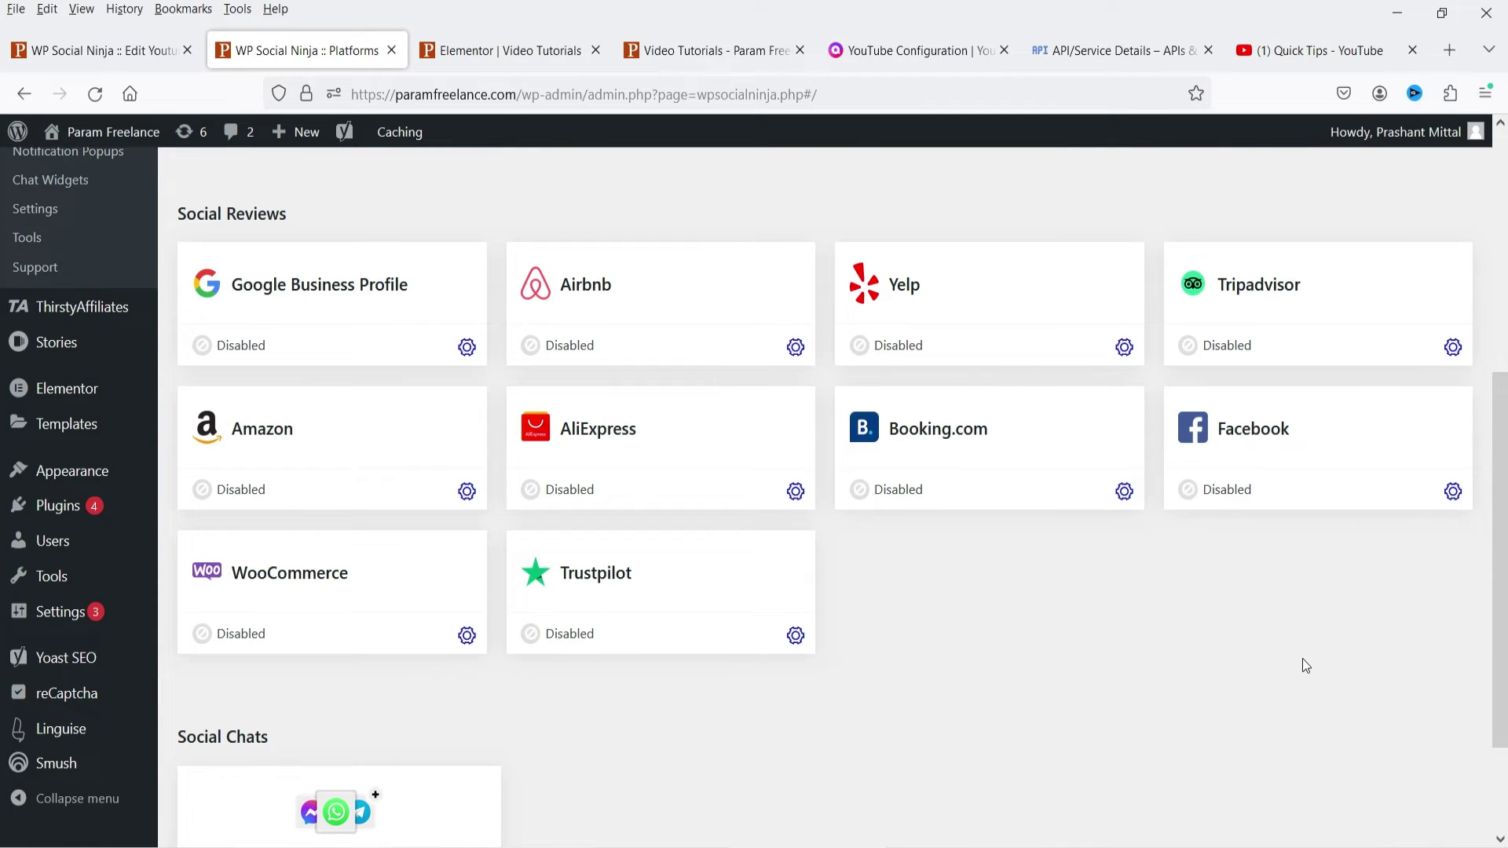
{"action": "scroll", "coordinate": [1088, 636], "scroll_direction": "up", "scroll_amount": 4}
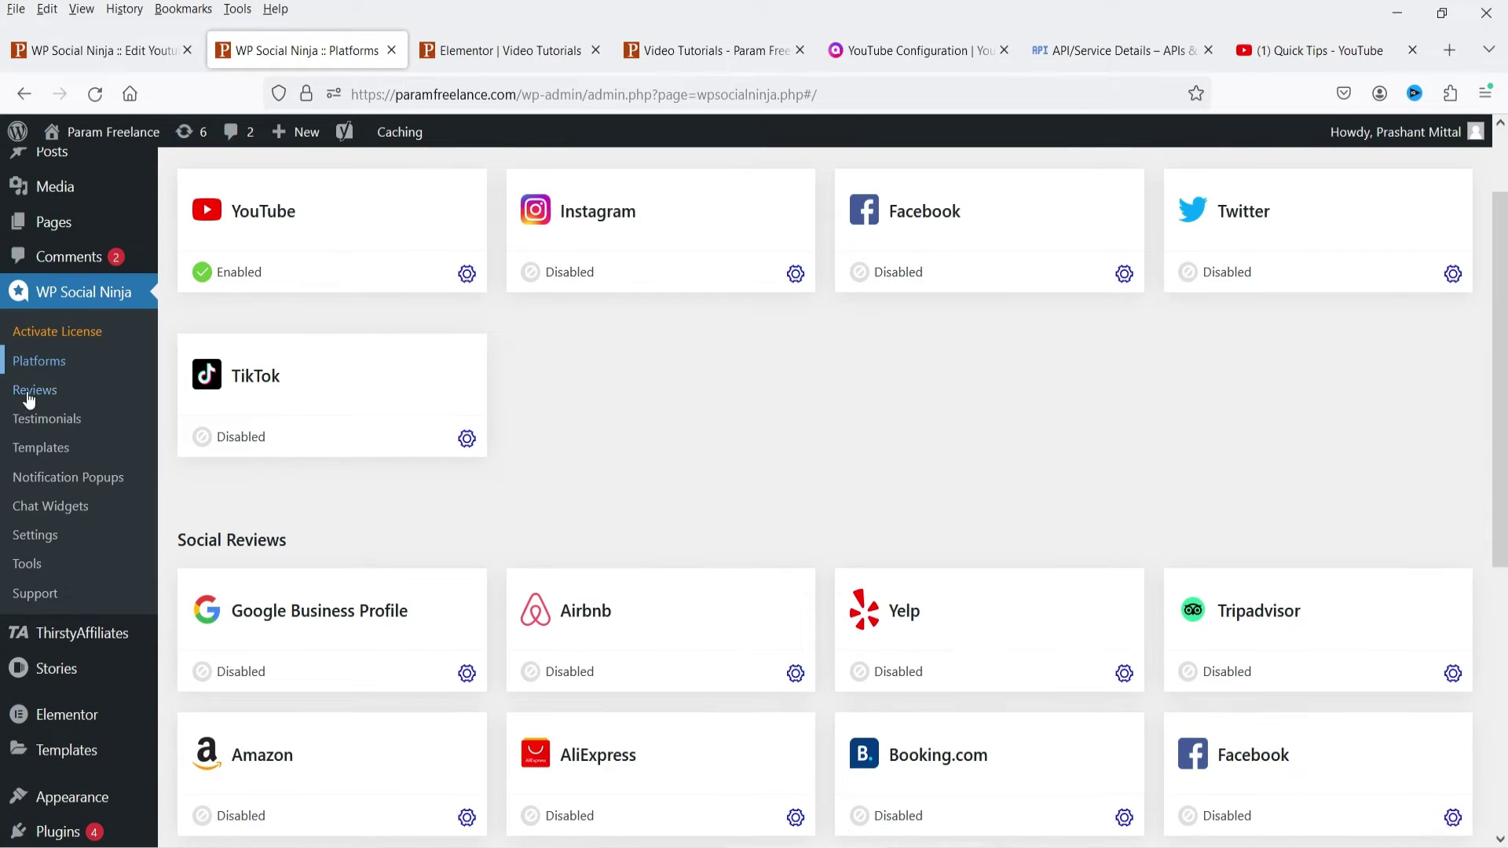
- Open Youtube Template 1 for editing from the templates list and switch its feed type to Live Streams
{"action": "left_click", "coordinate": [39, 448]}
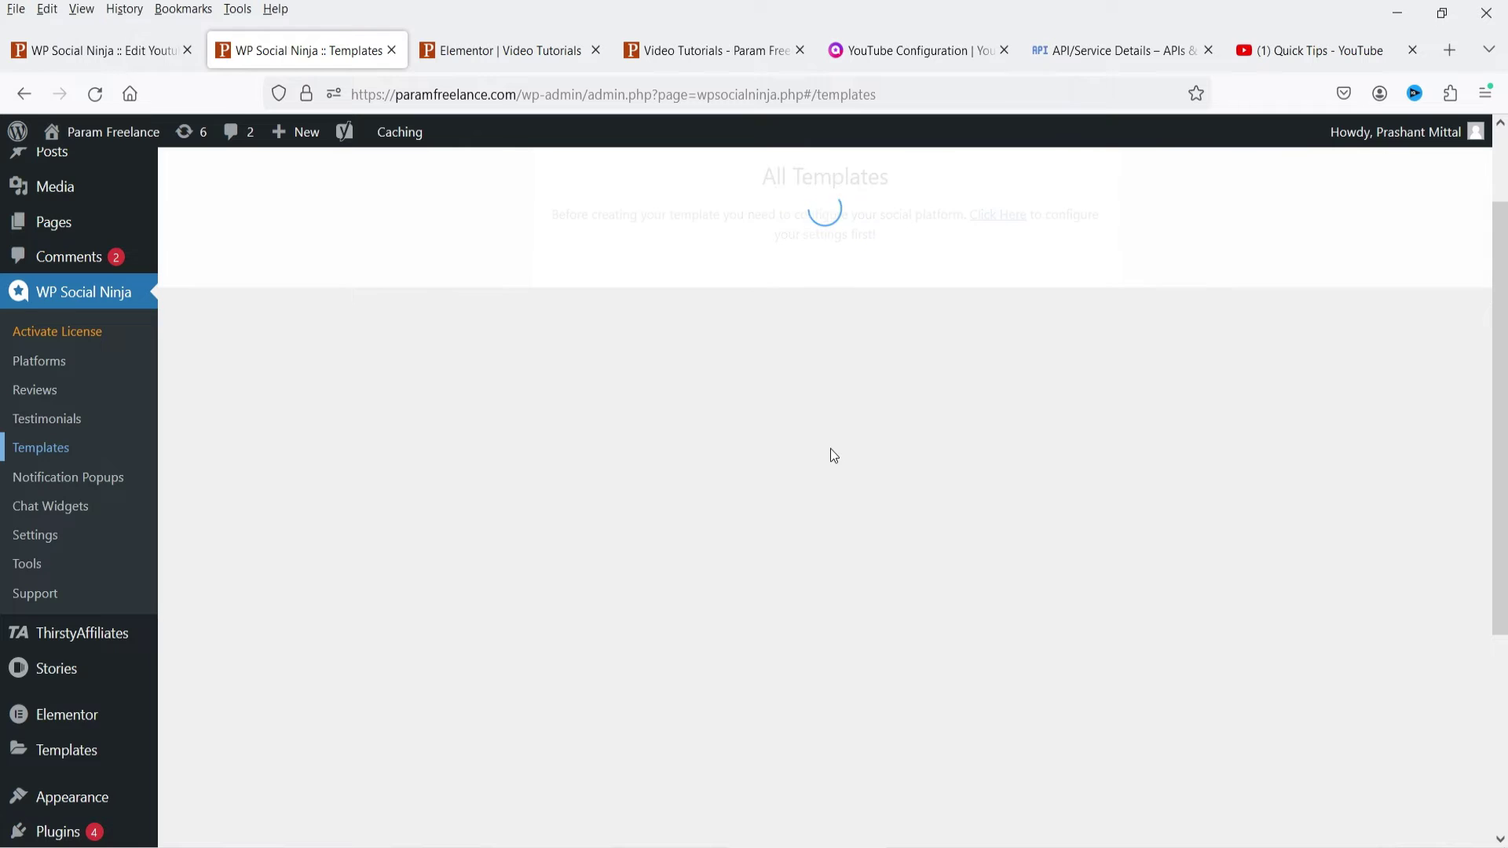
{"action": "mouse_move", "coordinate": [345, 286]}
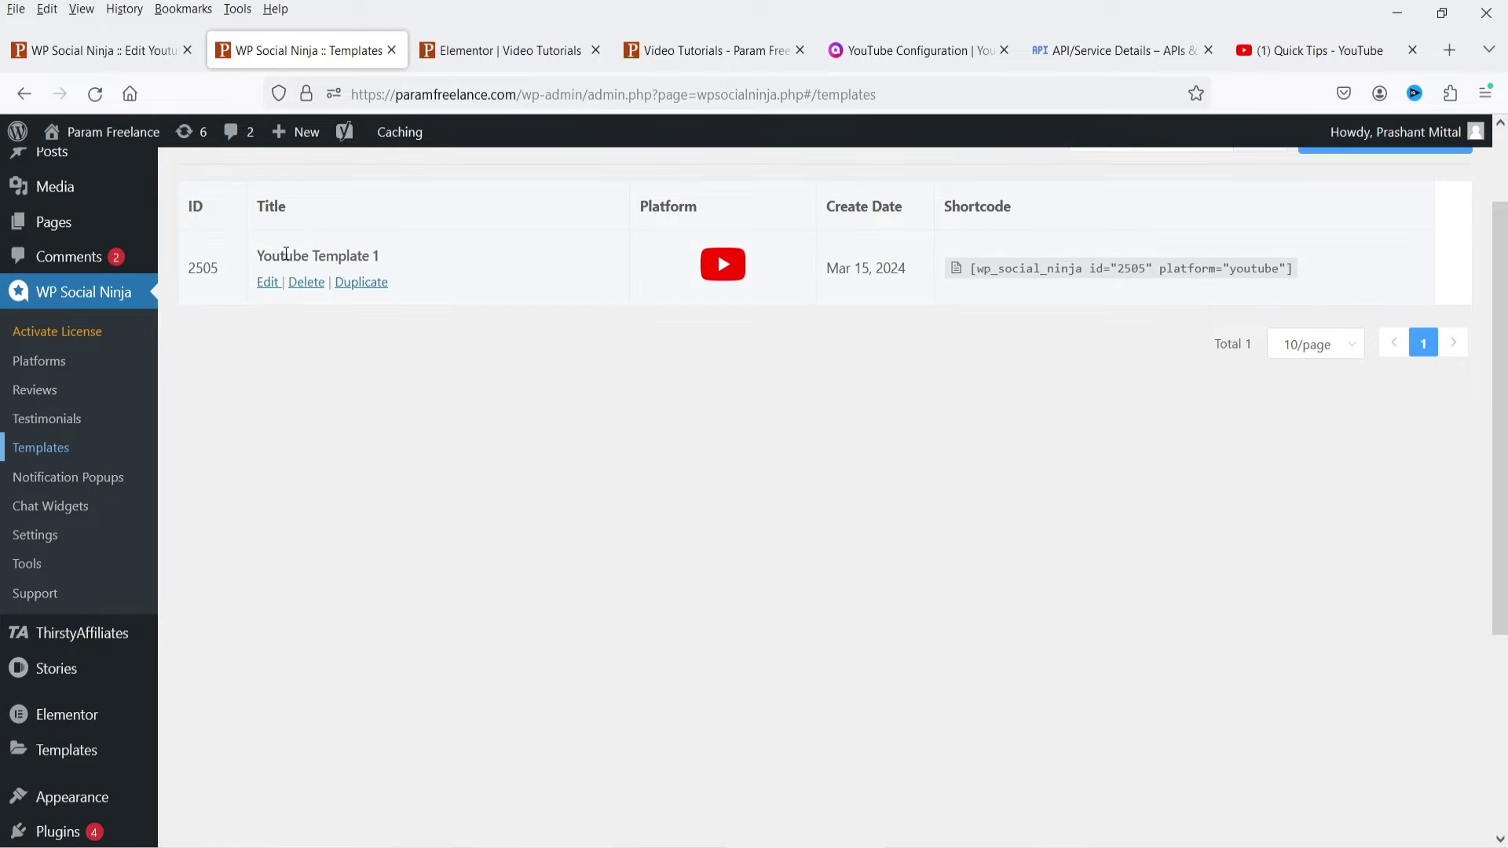
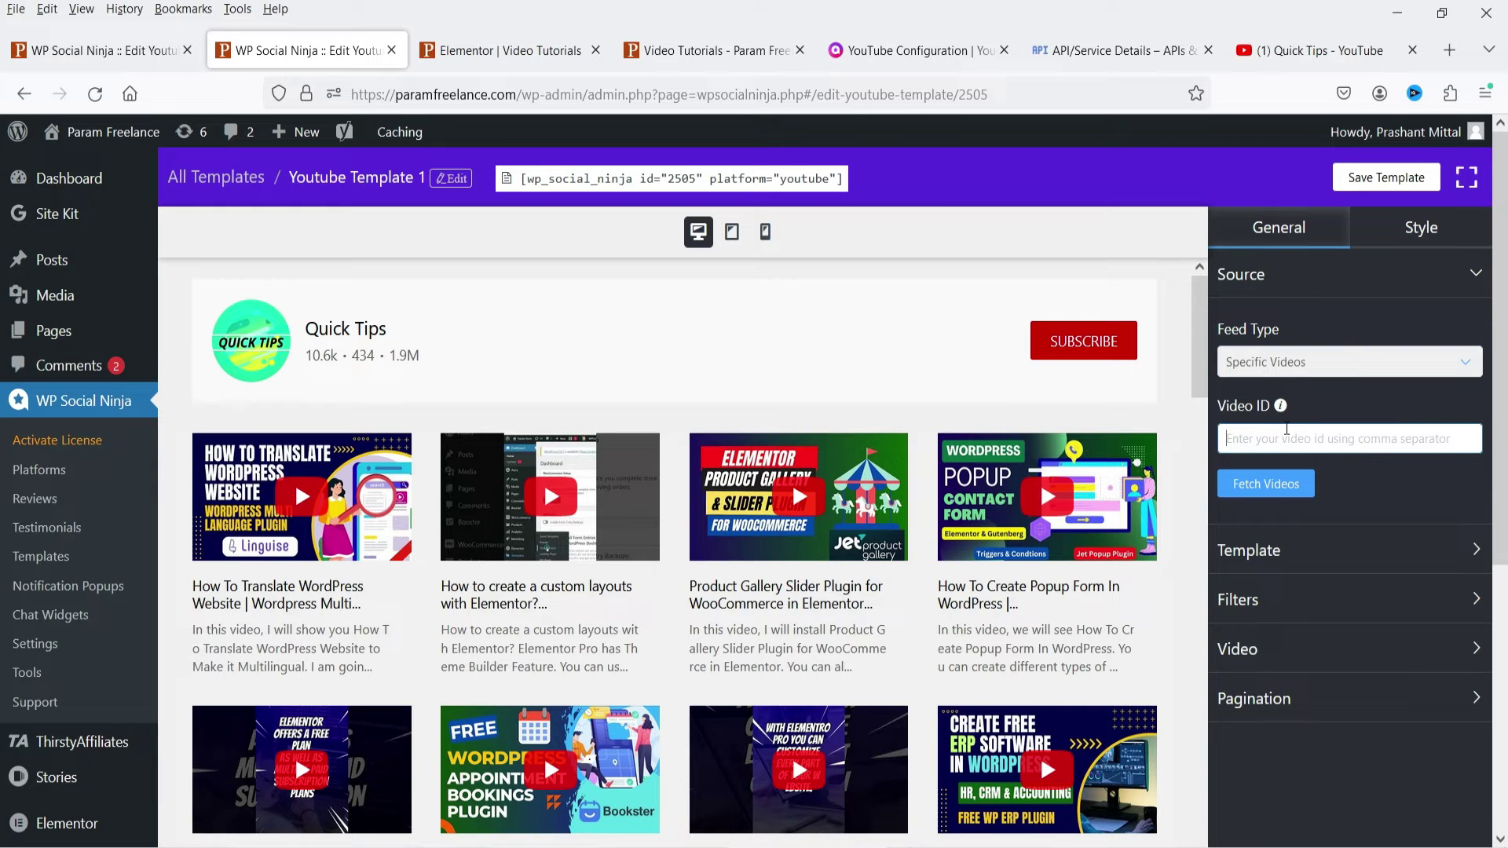
{"action": "left_click", "coordinate": [1313, 363]}
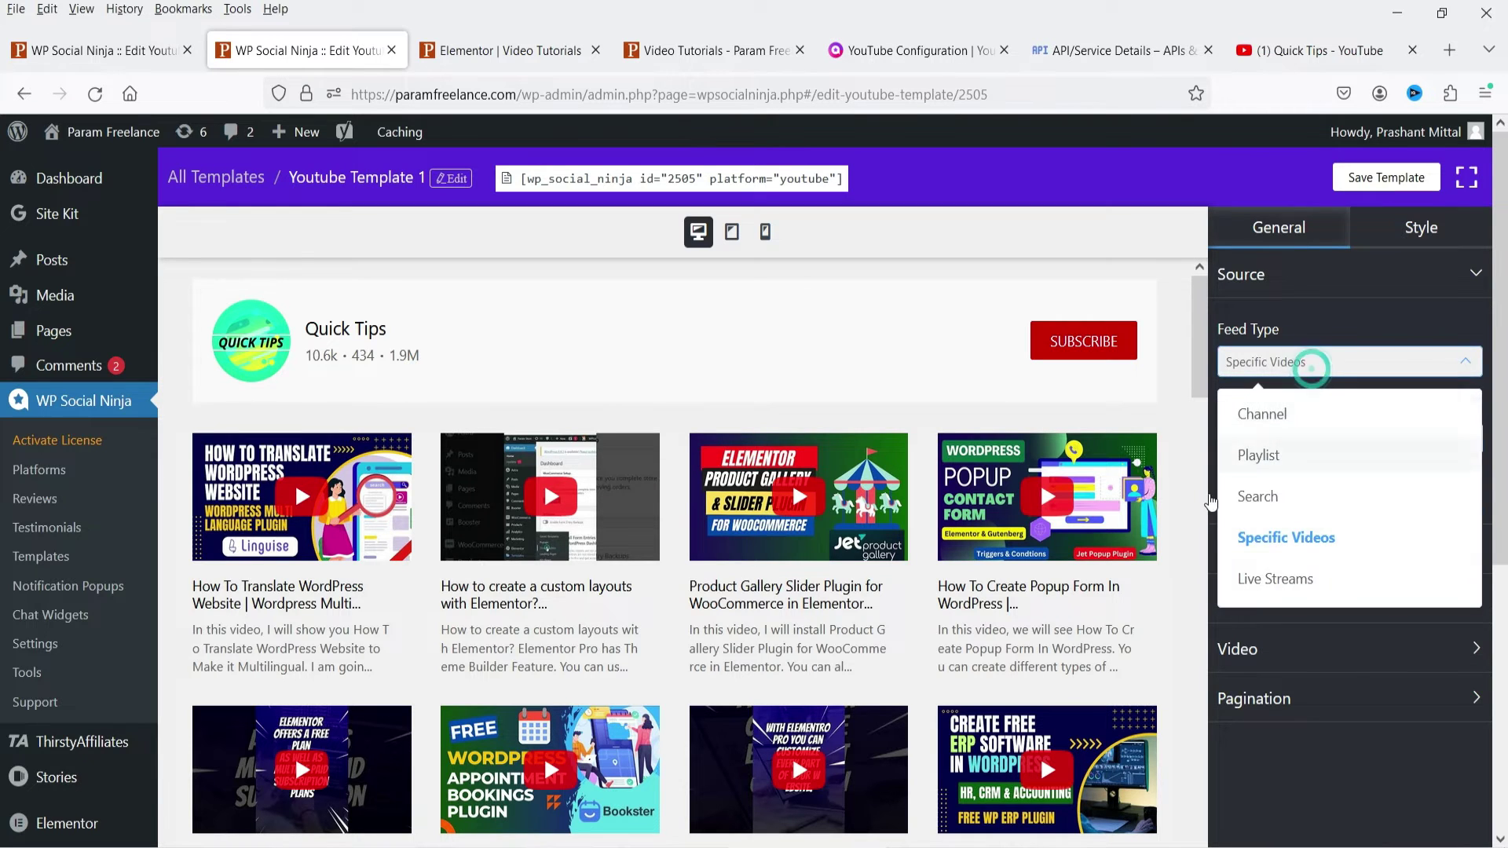
{"action": "left_click", "coordinate": [1286, 581]}
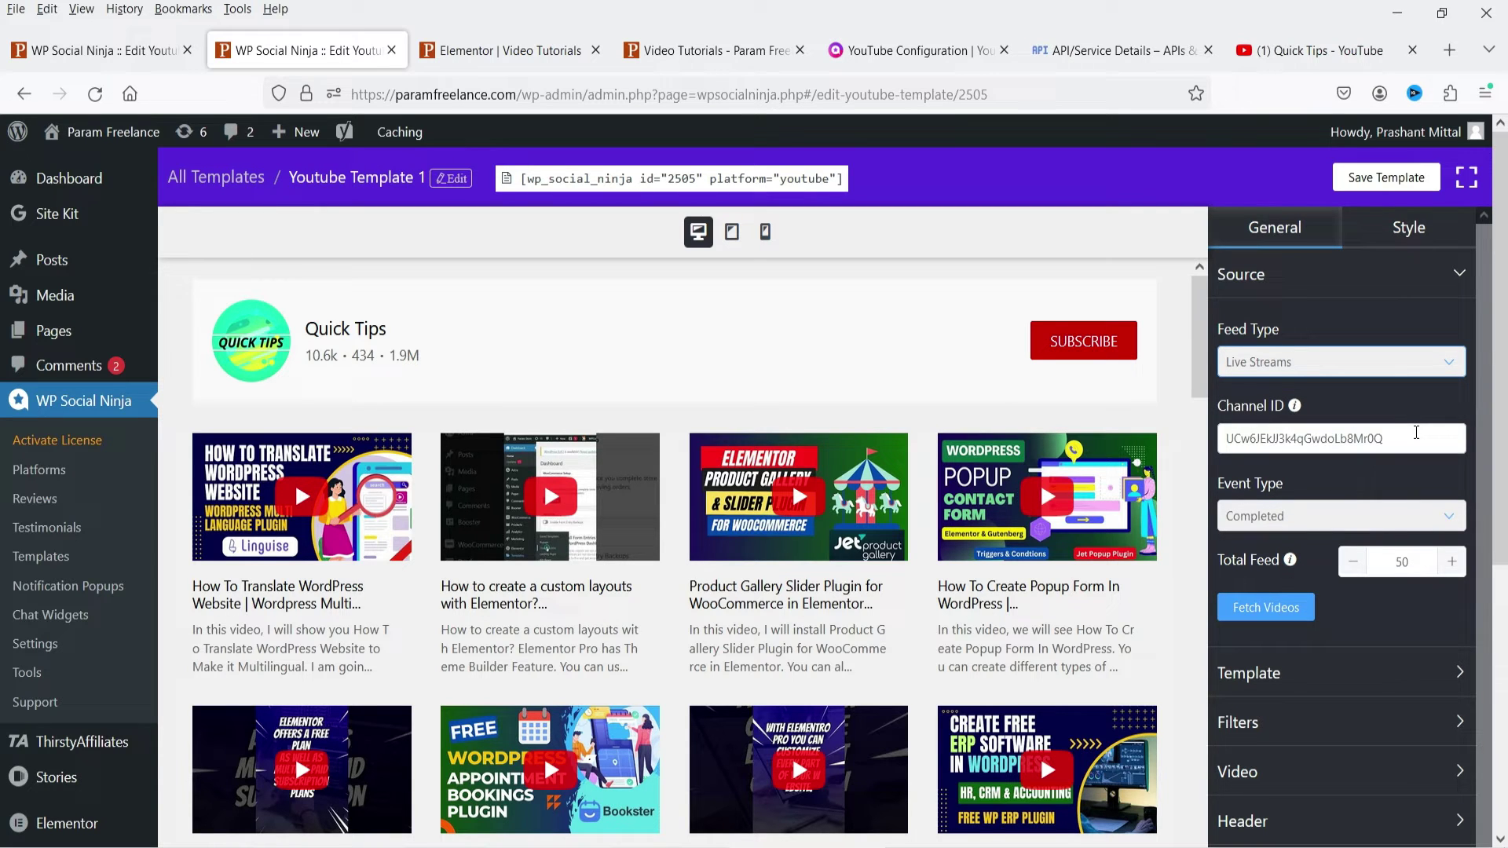
- Set the feed type to Channel and the total feed to 90, and fetch the videos
{"action": "left_click", "coordinate": [1304, 369]}
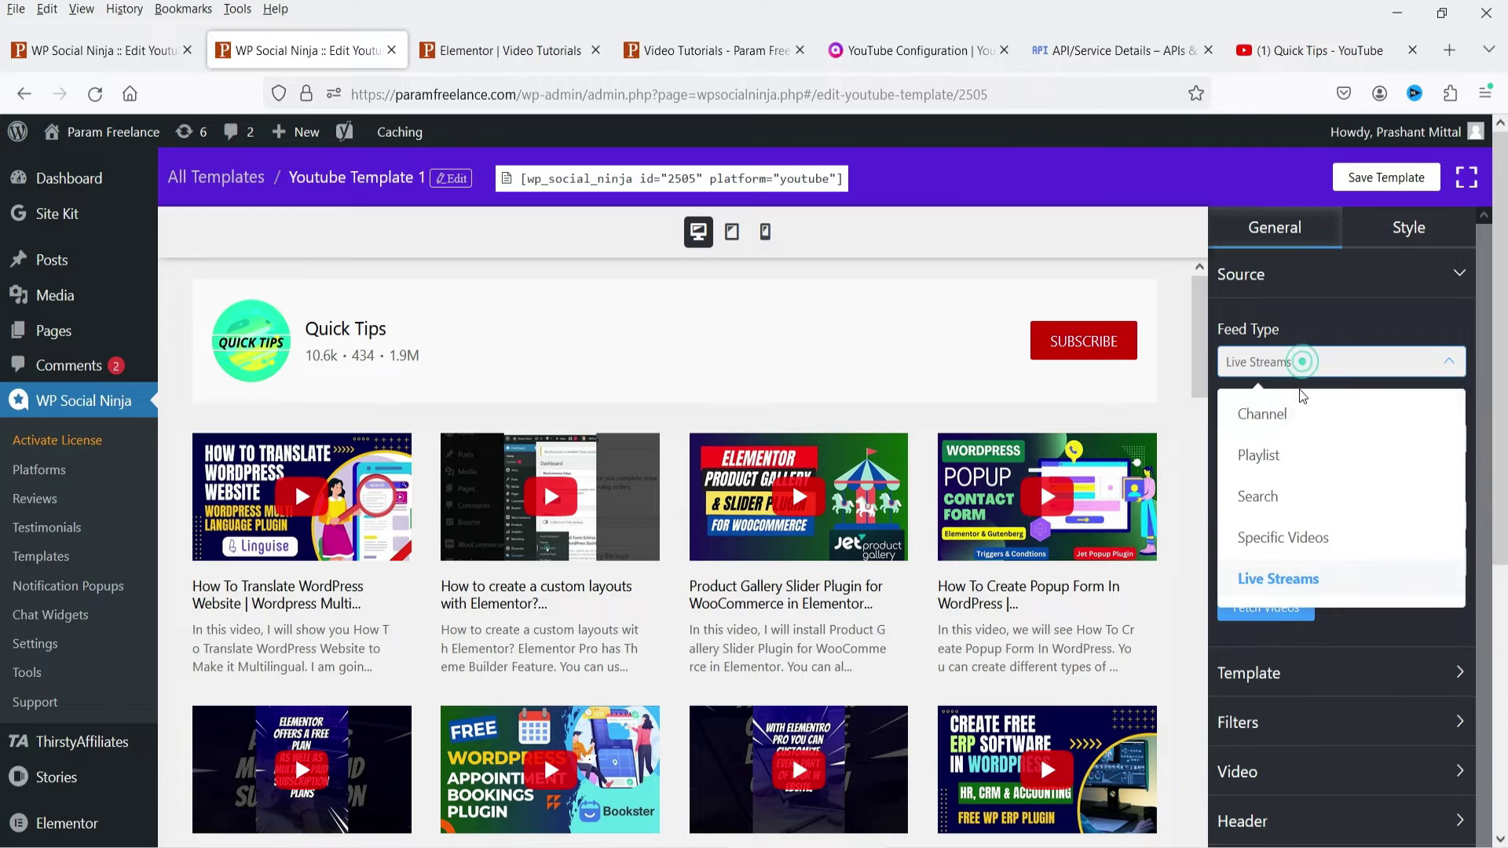
{"action": "left_click", "coordinate": [1288, 411]}
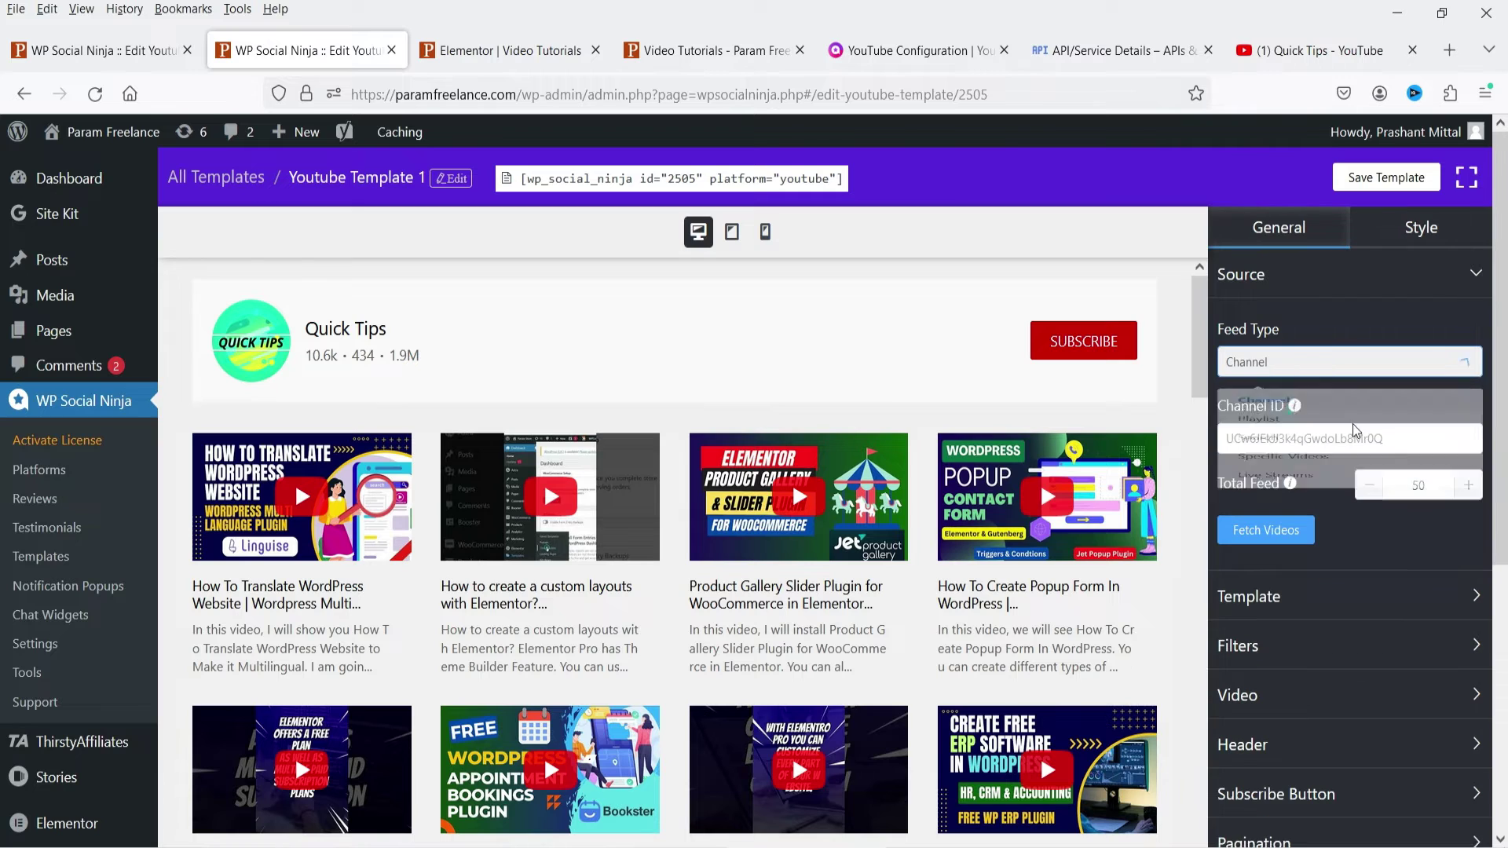
{"action": "double_click", "coordinate": [1426, 488]}
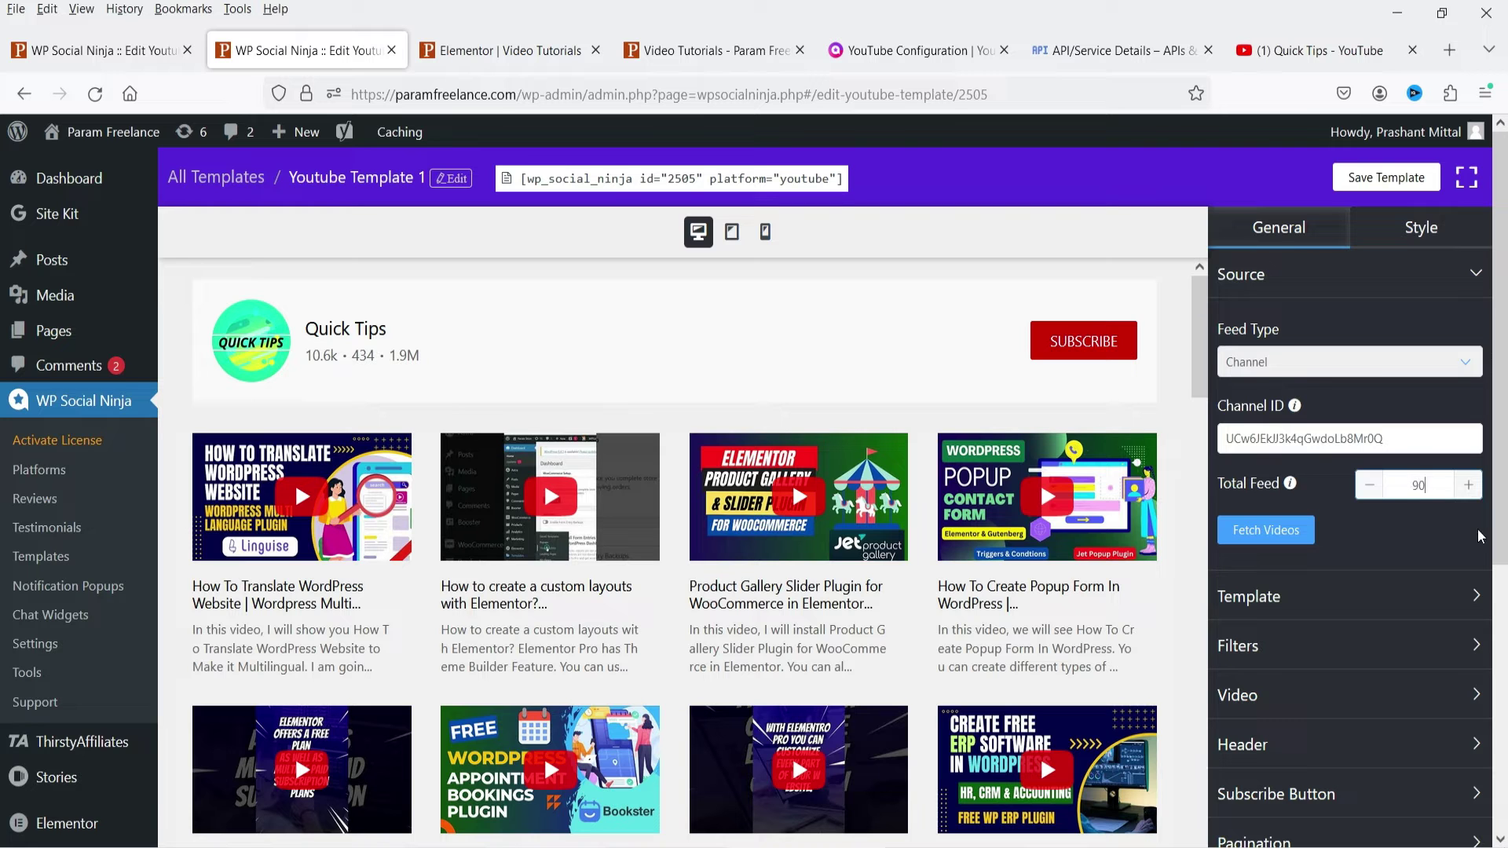
{"action": "left_click", "coordinate": [1267, 531]}
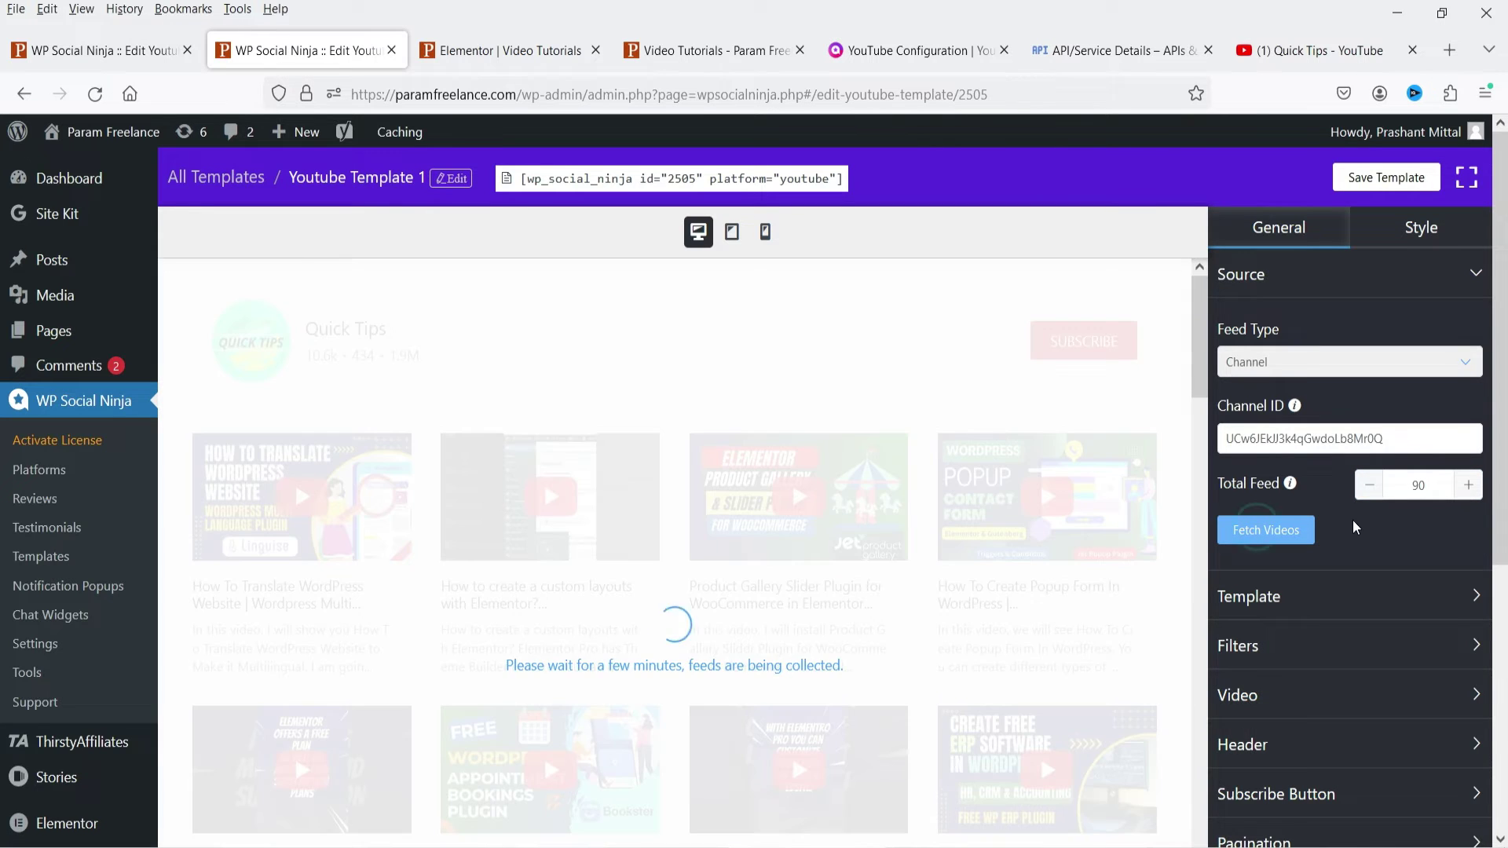
- Try Template 2 and Template 3 for the grid layout, return to Template 1 and leave the template selection
{"action": "scroll", "coordinate": [1357, 528], "scroll_direction": "down", "scroll_amount": 2}
{"action": "left_click", "coordinate": [1320, 491]}
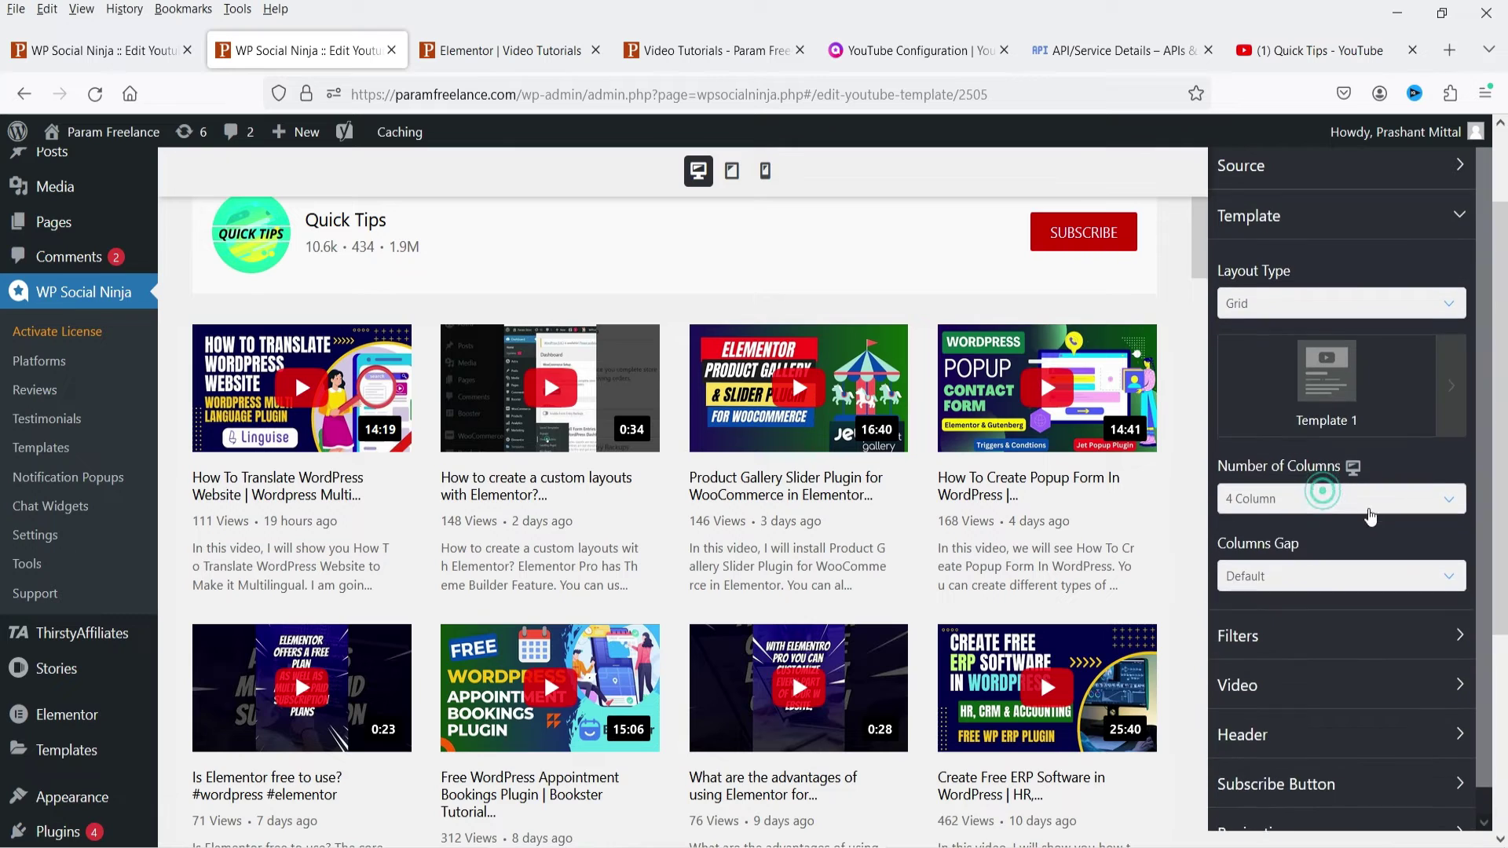
{"action": "left_click", "coordinate": [1448, 393]}
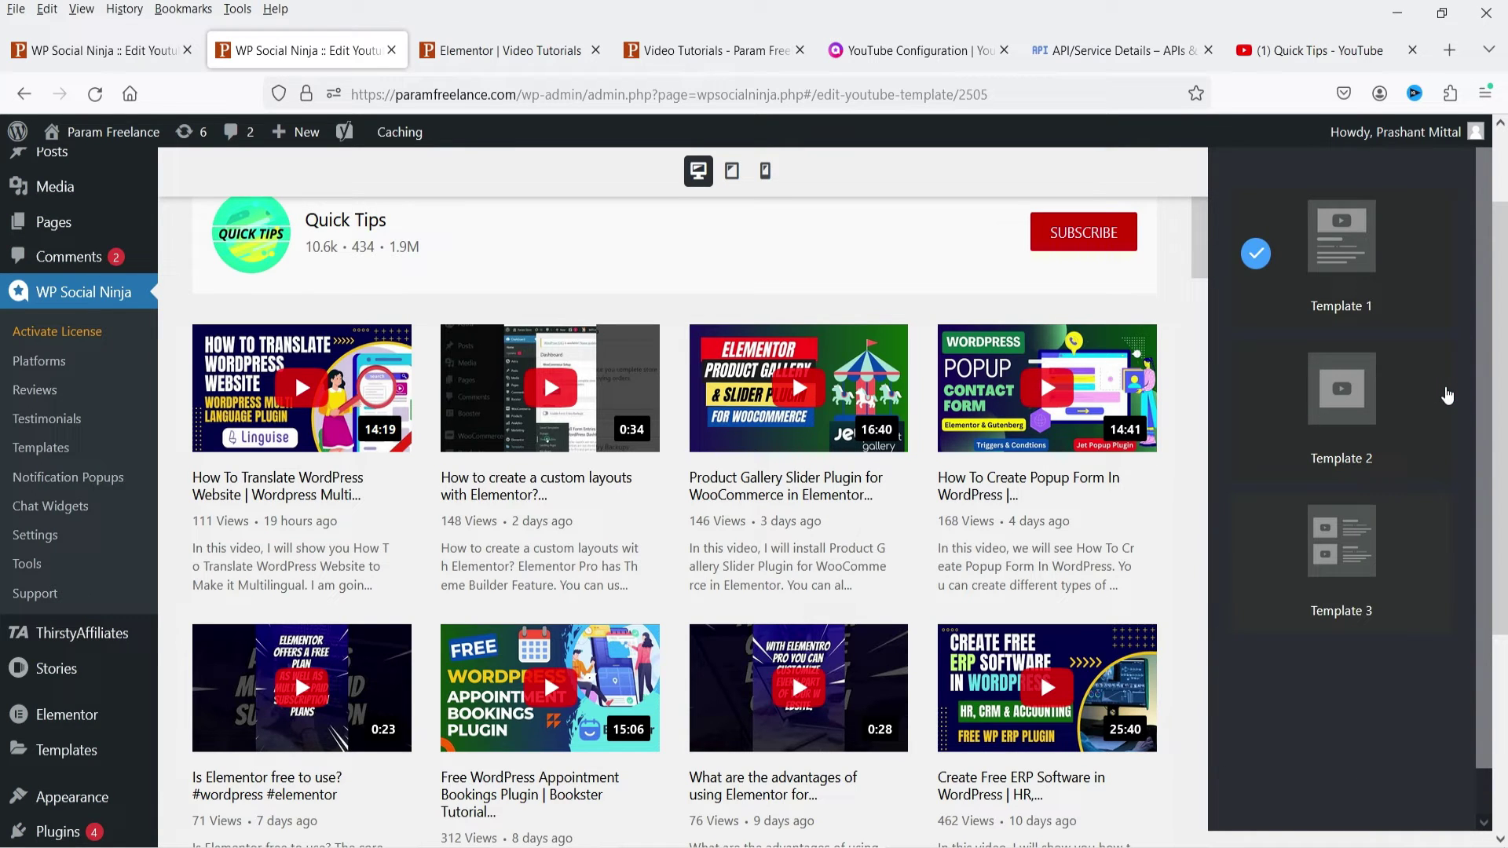
{"action": "left_click", "coordinate": [1319, 406]}
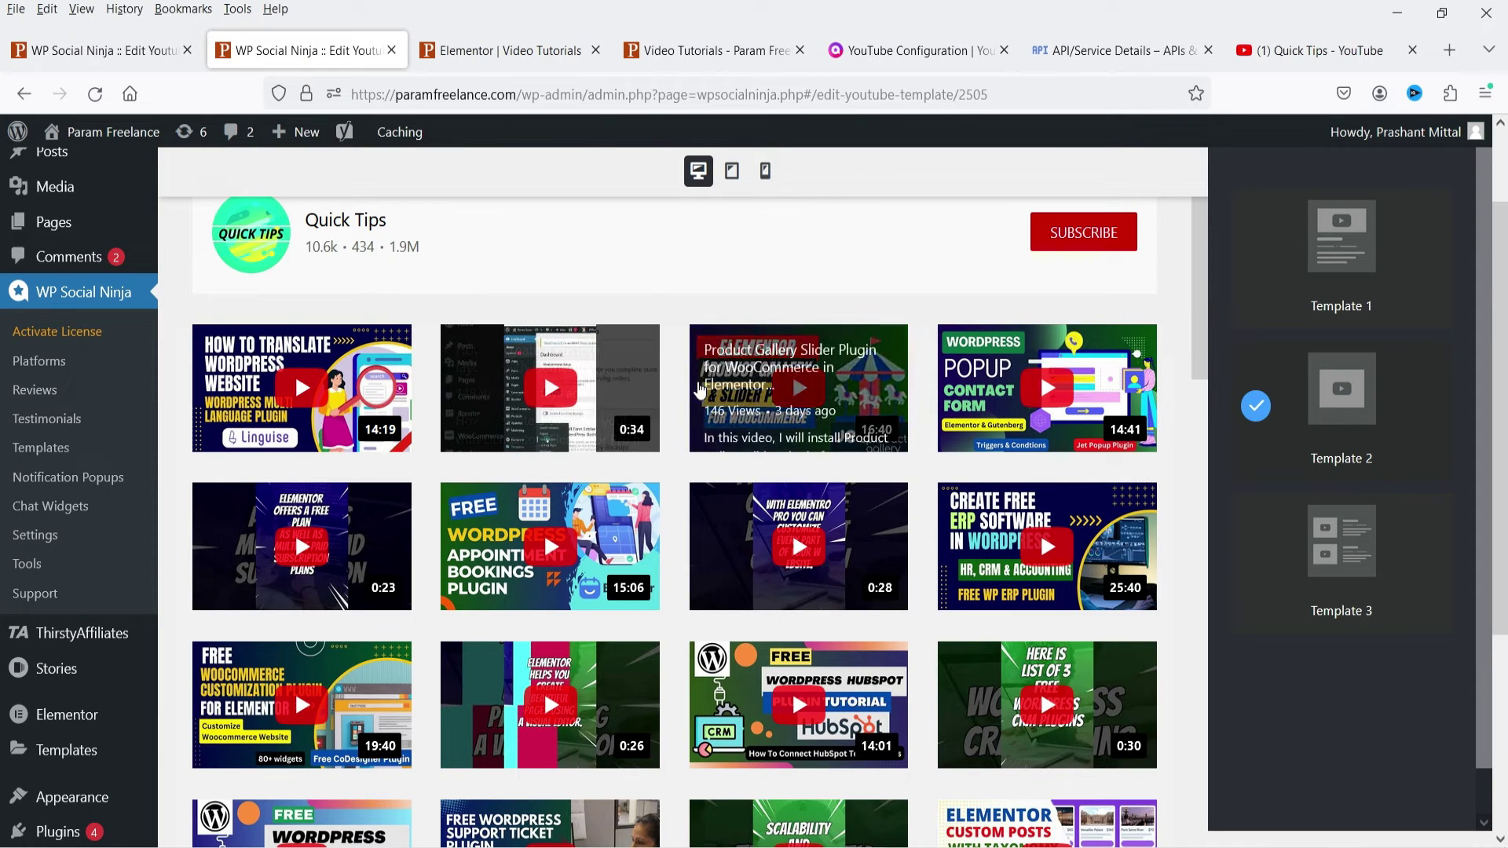
{"action": "left_click", "coordinate": [1309, 539]}
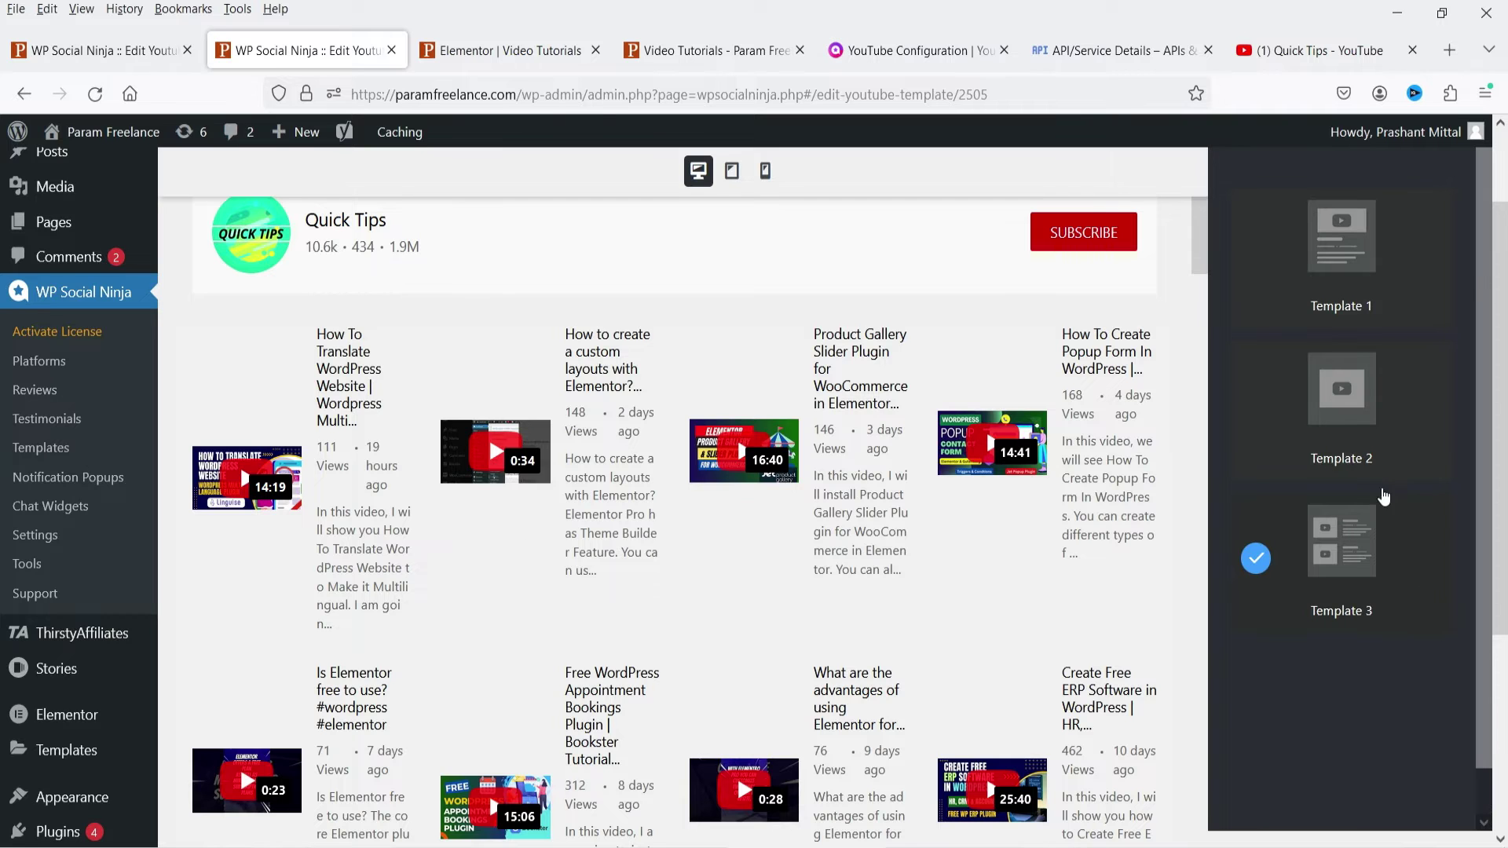
{"action": "scroll", "coordinate": [1371, 330], "scroll_direction": "up", "scroll_amount": 2}
{"action": "left_click", "coordinate": [1371, 330]}
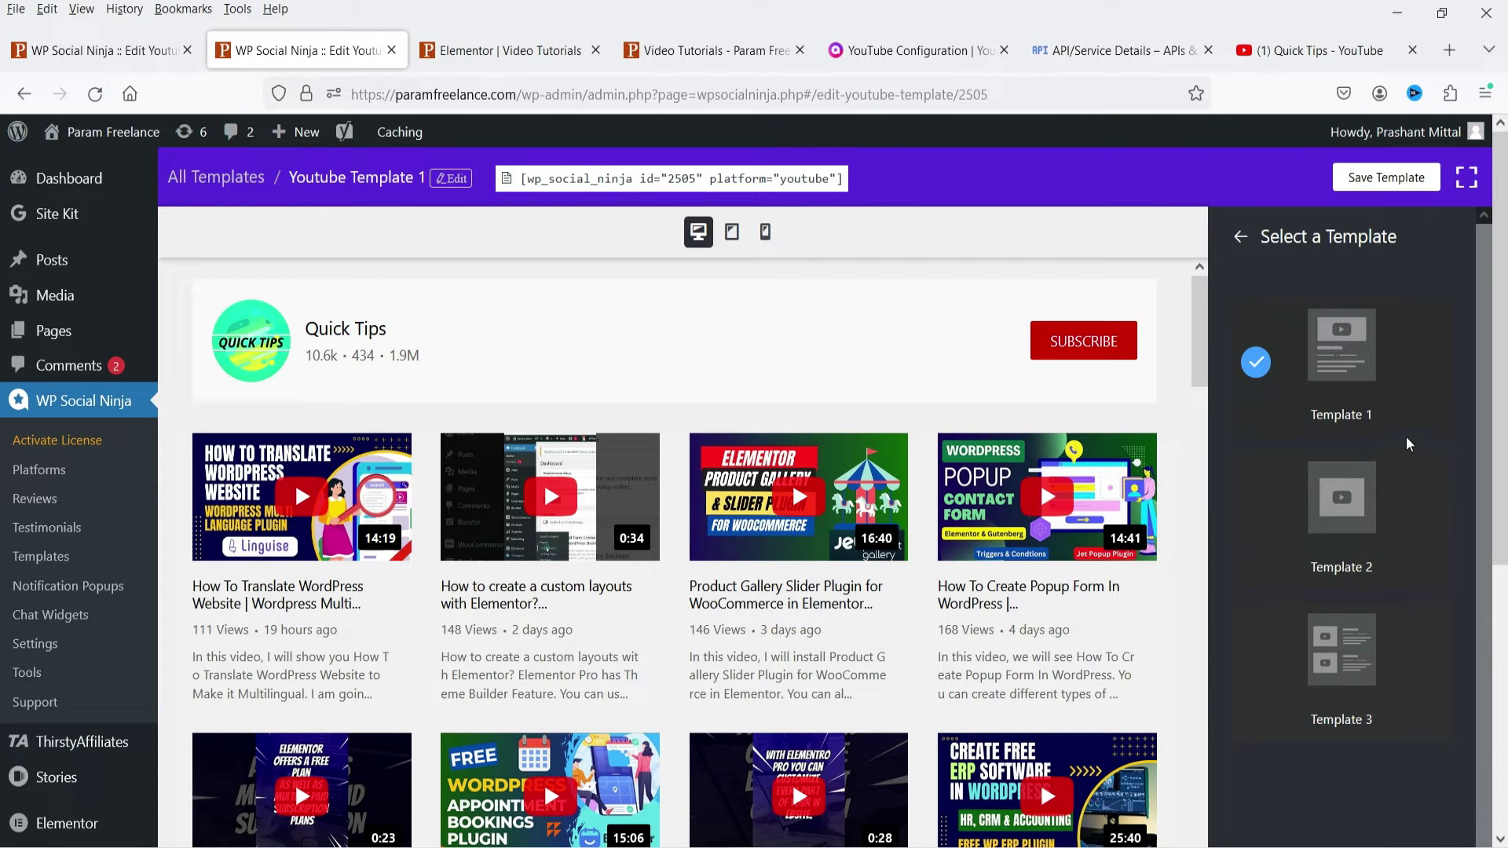
{"action": "scroll", "coordinate": [1406, 437], "scroll_direction": "down", "scroll_amount": 1}
{"action": "scroll", "coordinate": [1384, 414], "scroll_direction": "up", "scroll_amount": 1}
{"action": "left_click", "coordinate": [1235, 240]}
- Examine the feed's filter settings, including the posts order options and the fields for showing or hiding videos
{"action": "scroll", "coordinate": [1425, 403], "scroll_direction": "down", "scroll_amount": 5}
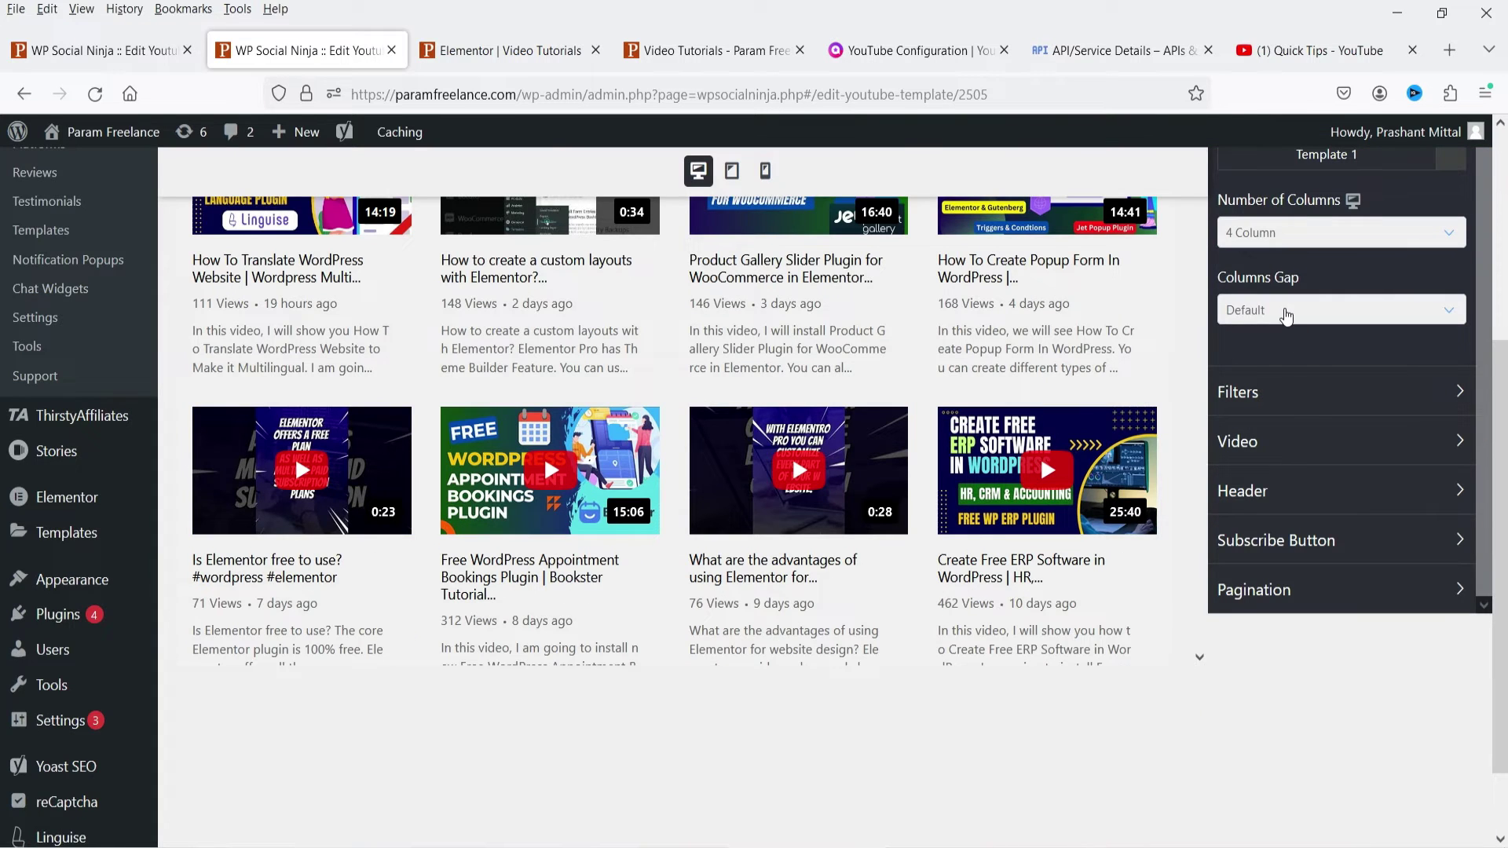
{"action": "left_click", "coordinate": [1298, 393]}
{"action": "scroll", "coordinate": [1301, 395], "scroll_direction": "down", "scroll_amount": 4}
{"action": "scroll", "coordinate": [1291, 232], "scroll_direction": "up", "scroll_amount": 1}
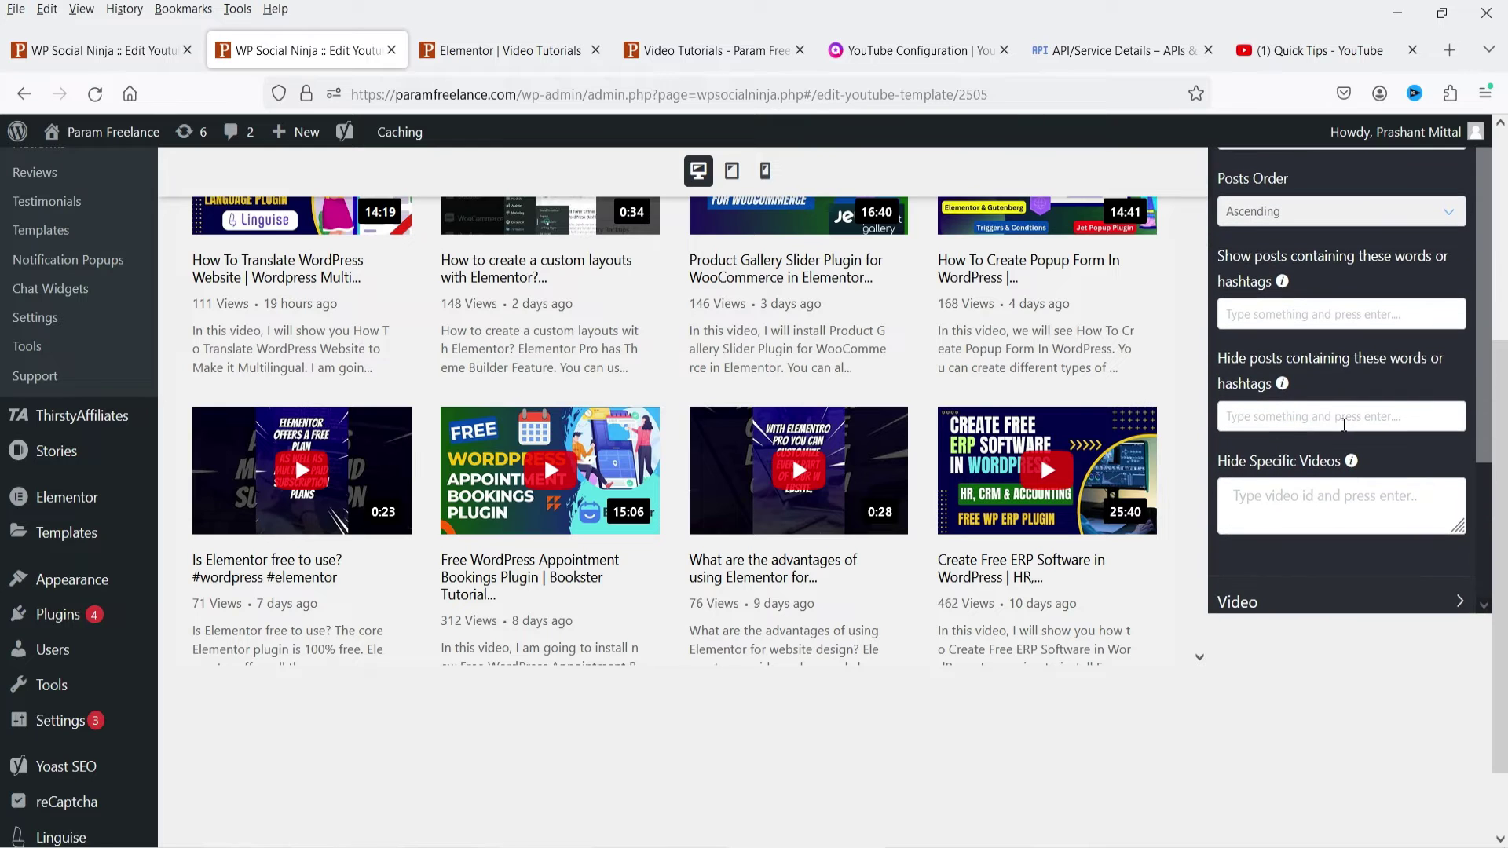
{"action": "left_click", "coordinate": [1288, 213]}
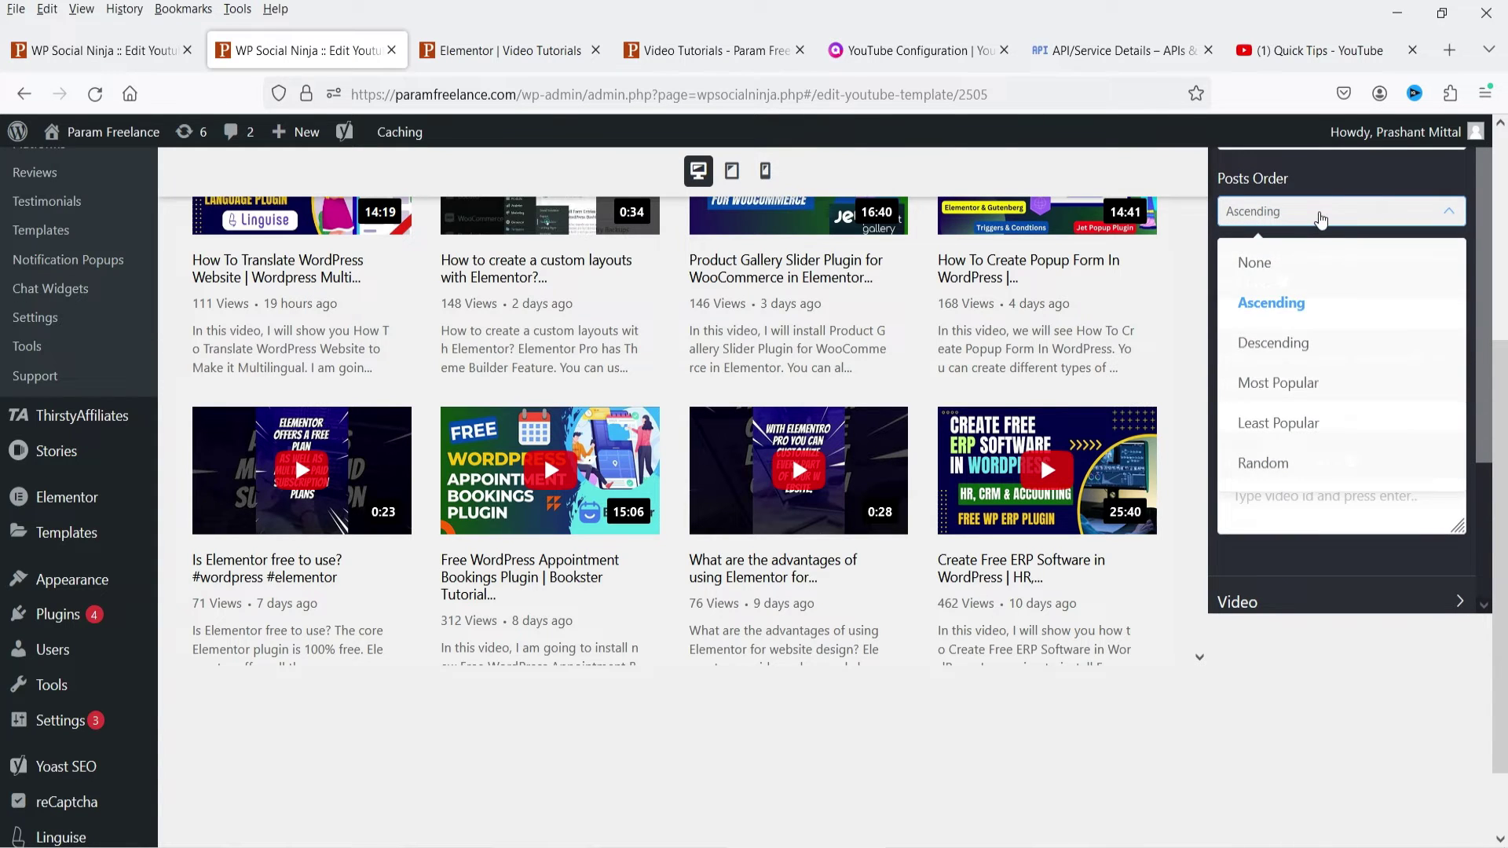
{"action": "left_click", "coordinate": [1319, 212]}
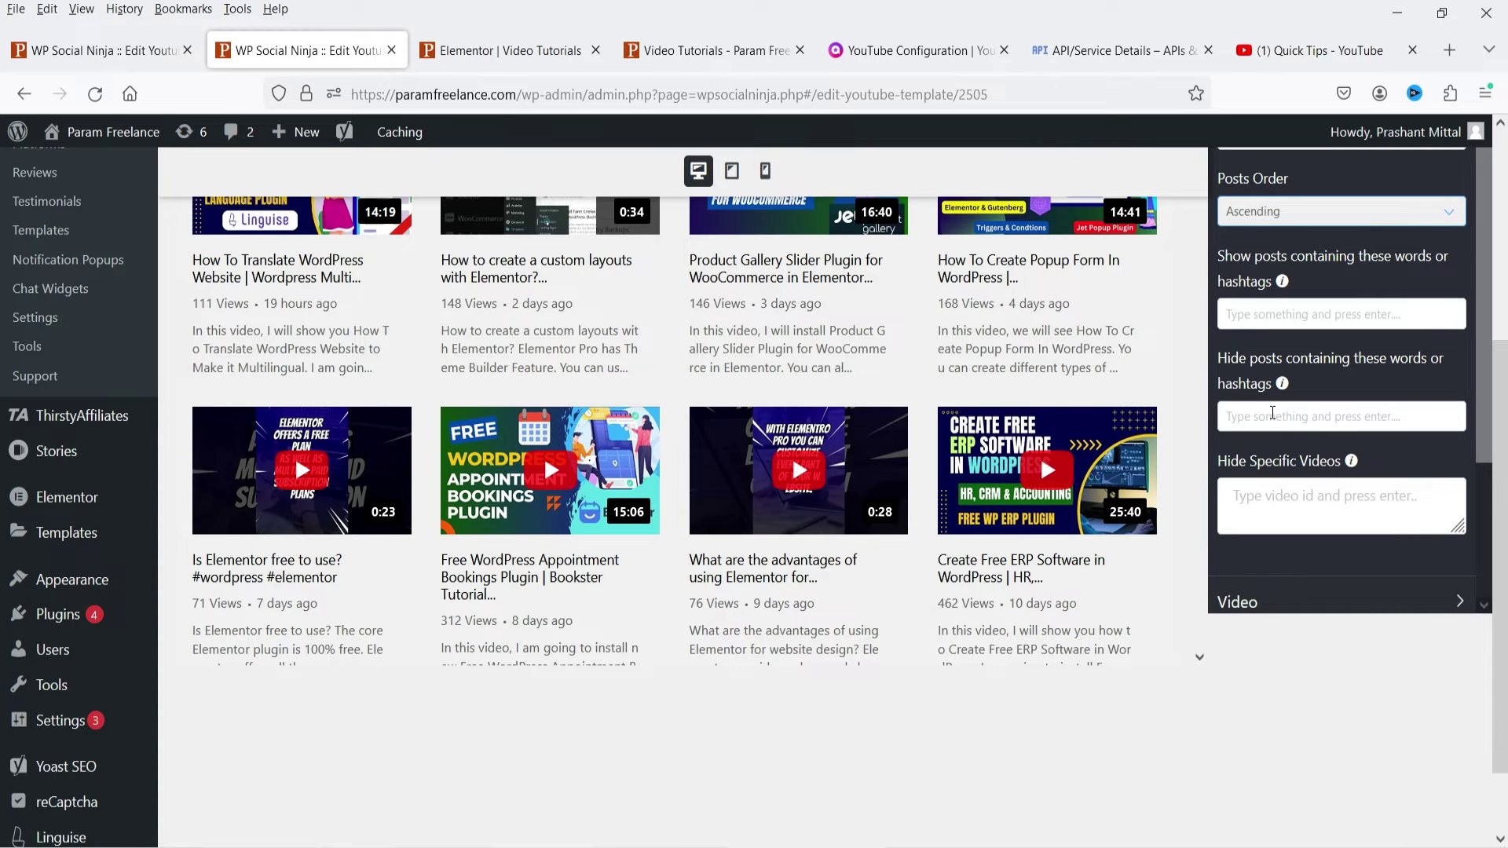
{"action": "scroll", "coordinate": [1273, 413], "scroll_direction": "up", "scroll_amount": 2}
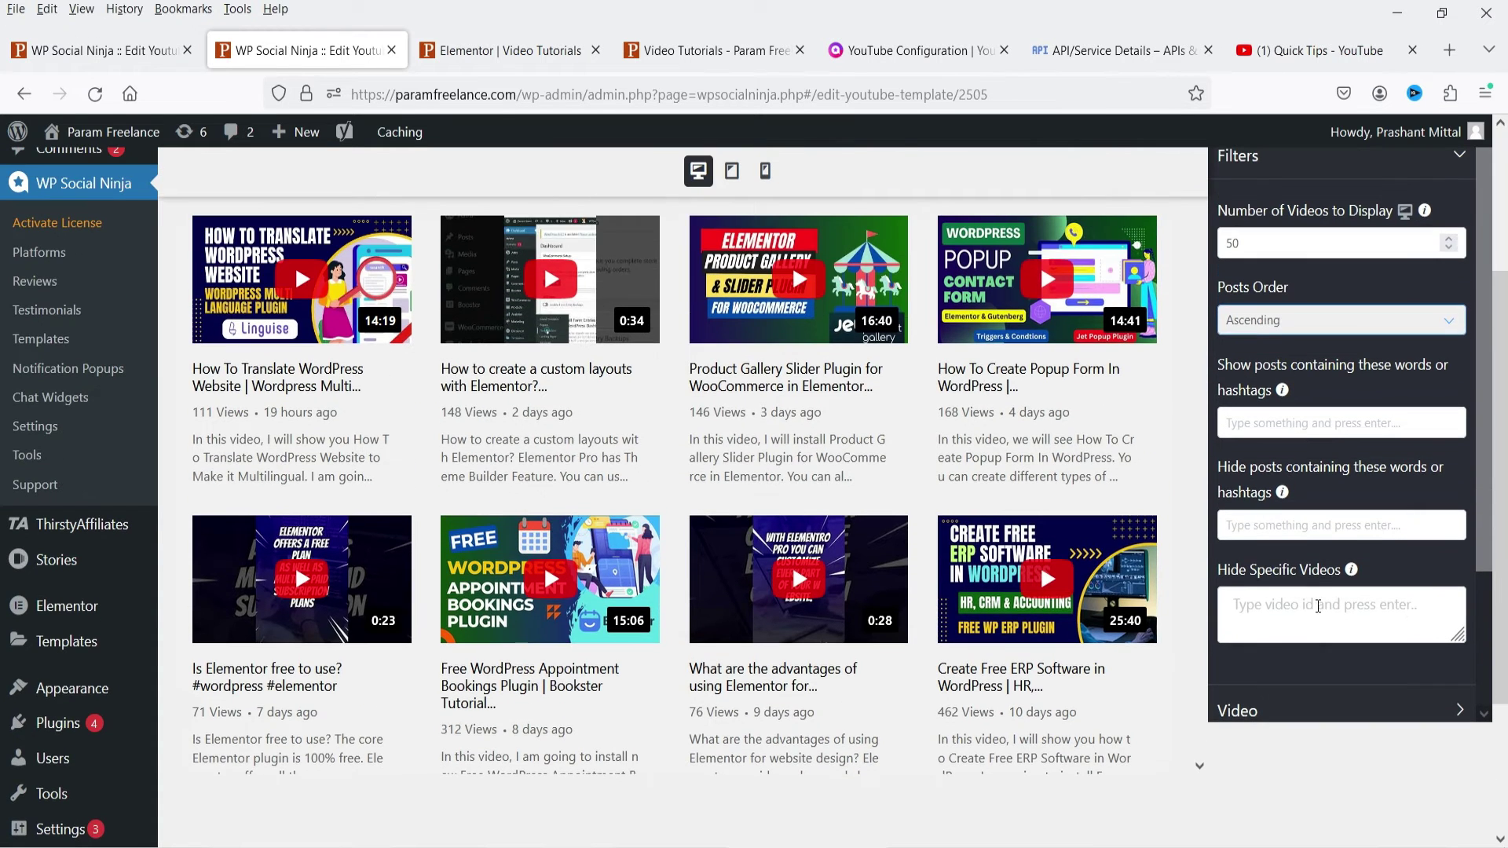
- Turn on the likes counter in the feed's video display settings
{"action": "scroll", "coordinate": [1319, 606], "scroll_direction": "down", "scroll_amount": 3}
{"action": "left_click", "coordinate": [1237, 550]}
{"action": "scroll", "coordinate": [1263, 545], "scroll_direction": "down", "scroll_amount": 3}
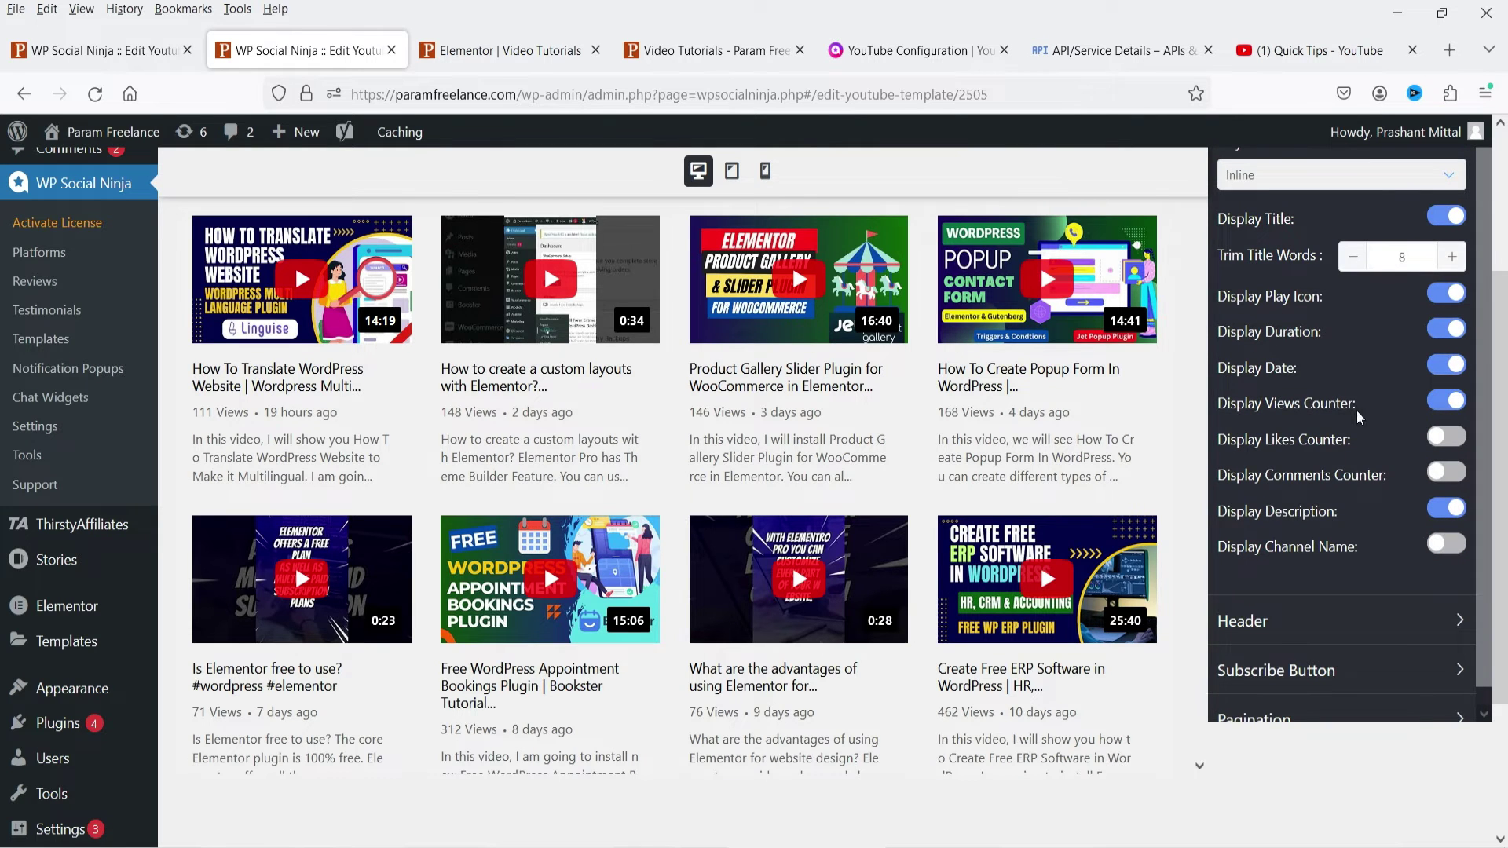
{"action": "scroll", "coordinate": [1361, 416], "scroll_direction": "up", "scroll_amount": 2}
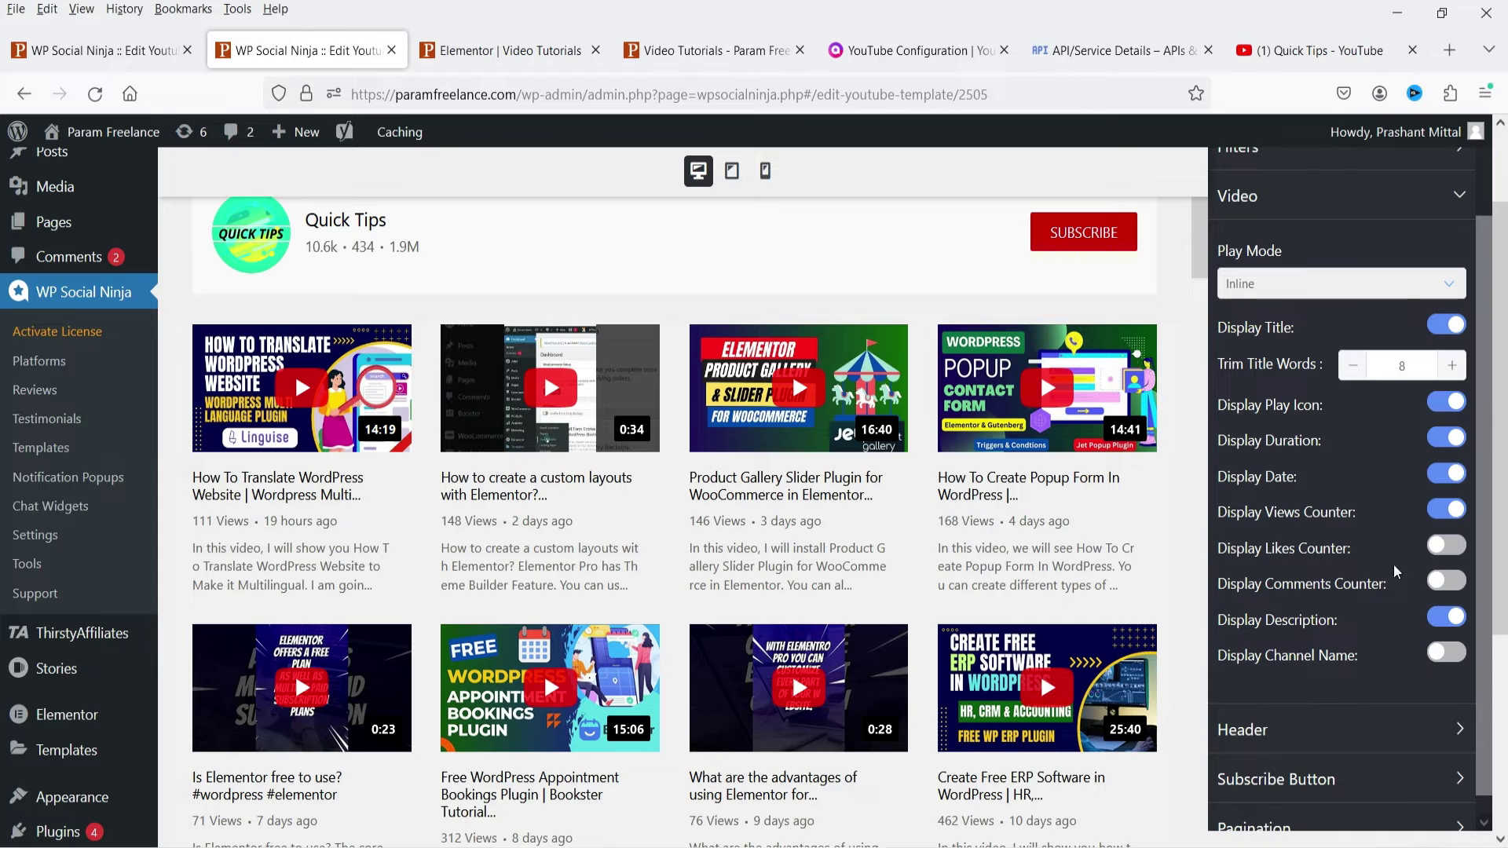
{"action": "left_click", "coordinate": [1447, 545]}
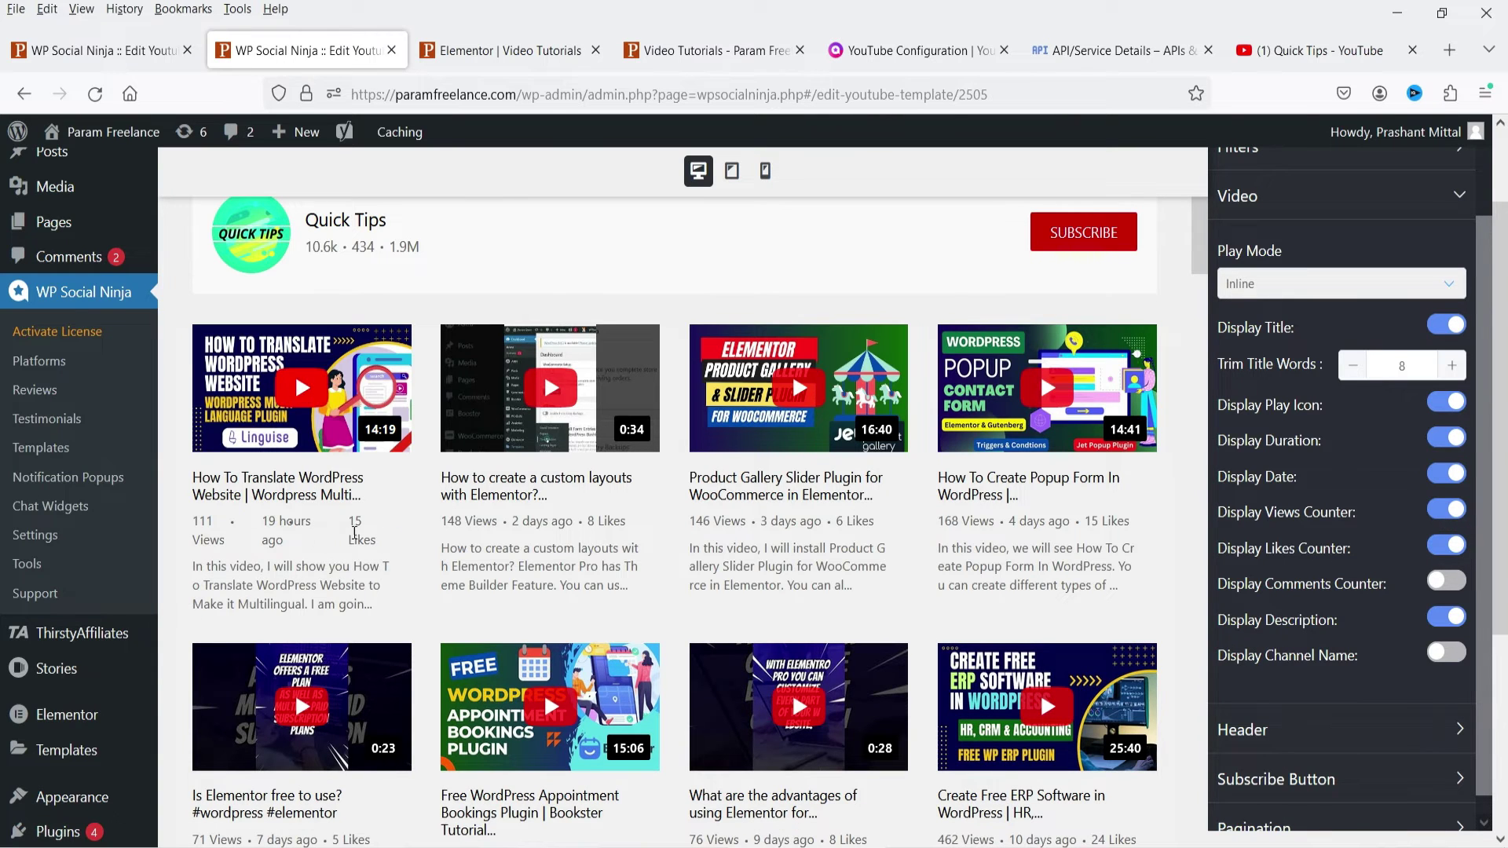
- Try out the comments counter, date and channel name toggles in the video settings, and turn off the likes counter
{"action": "left_click", "coordinate": [1444, 582]}
{"action": "left_click", "coordinate": [1444, 582]}
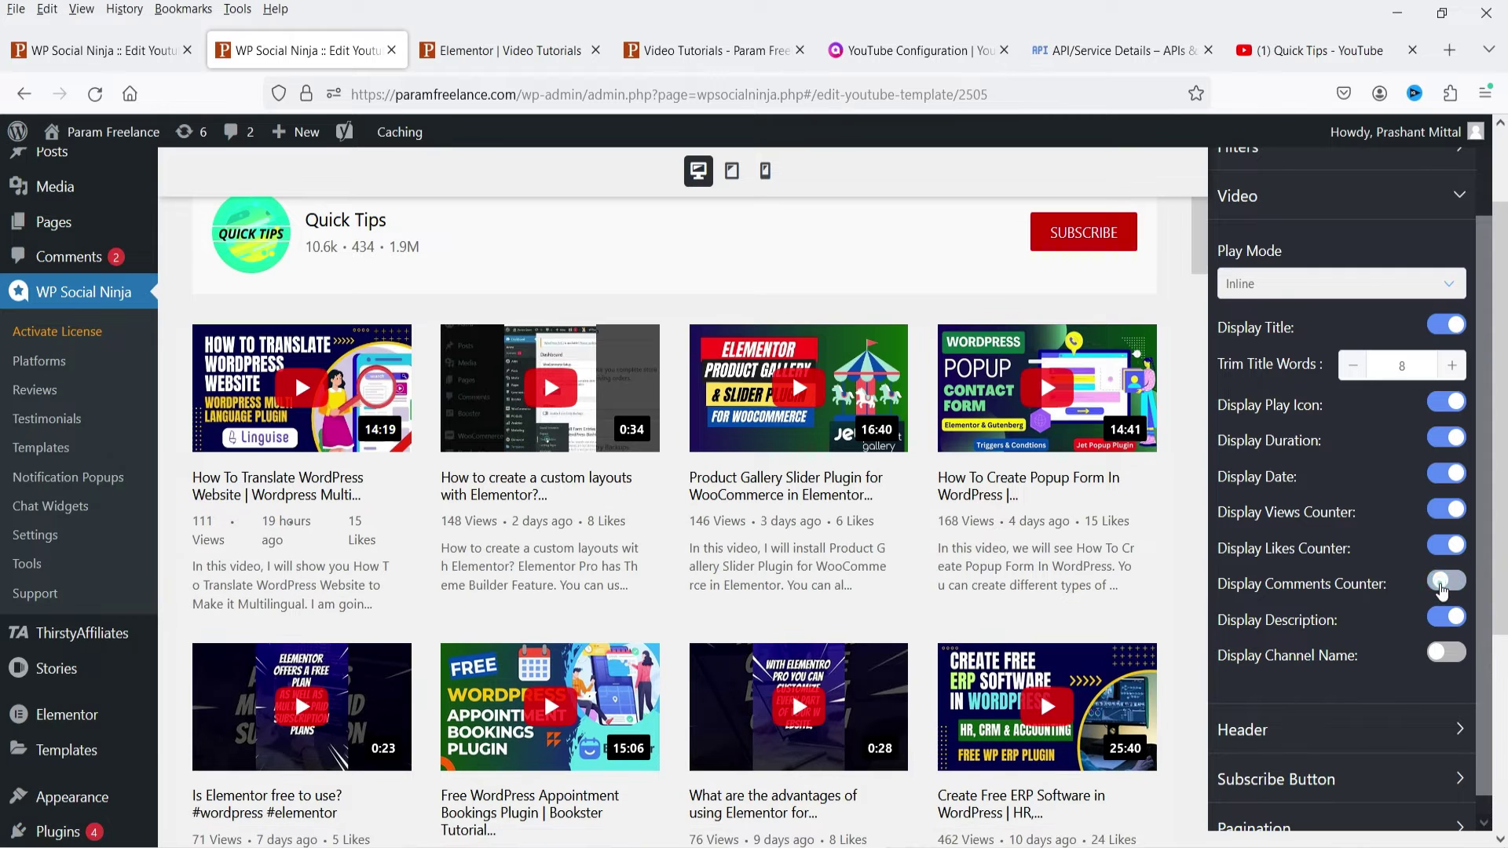
{"action": "left_click", "coordinate": [1444, 475]}
{"action": "left_click", "coordinate": [1444, 476]}
{"action": "left_click", "coordinate": [1444, 546]}
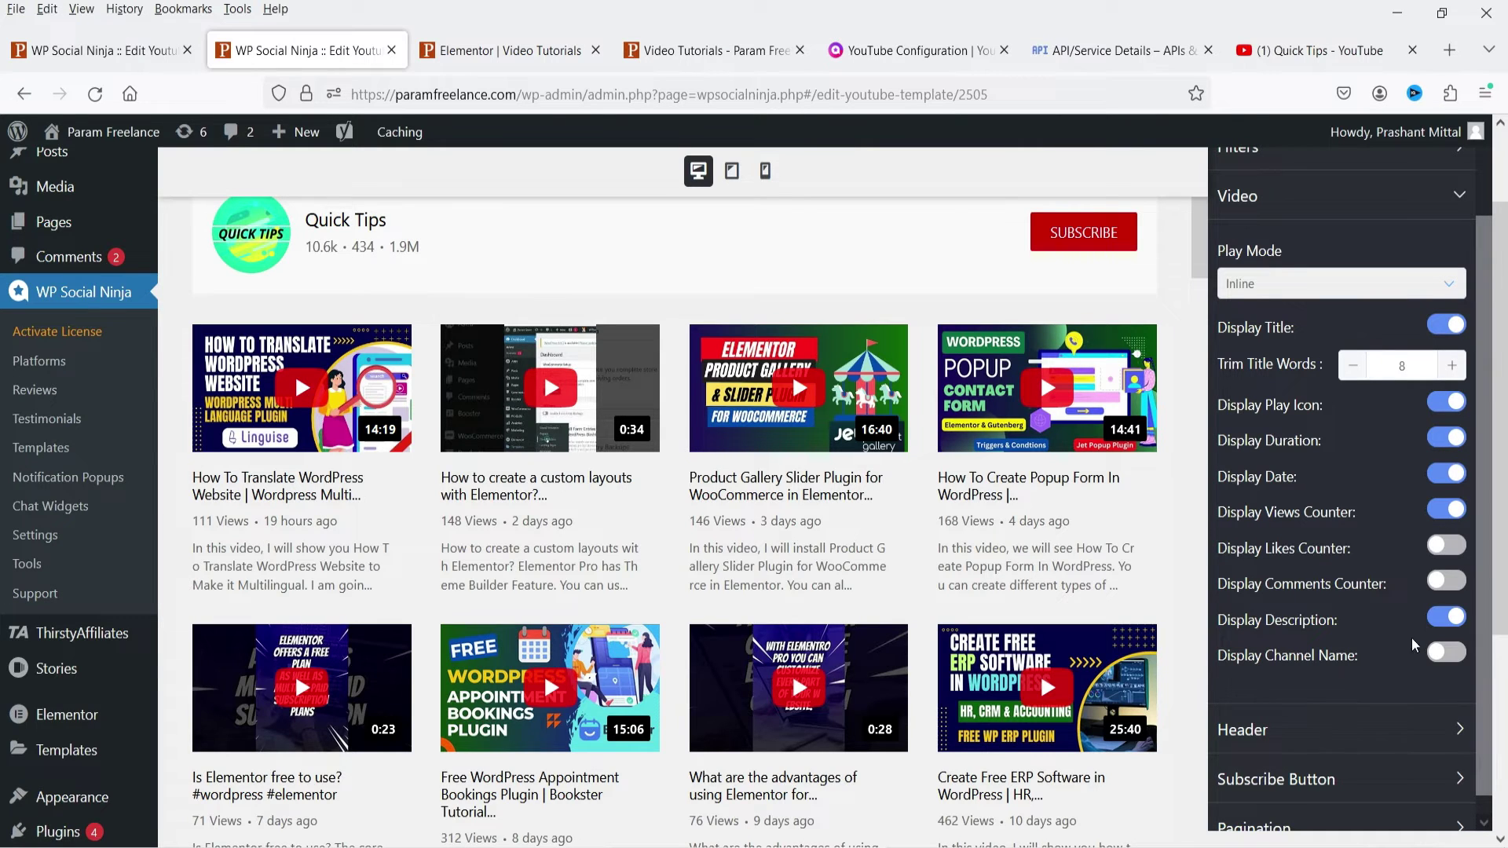
{"action": "left_click", "coordinate": [1446, 653]}
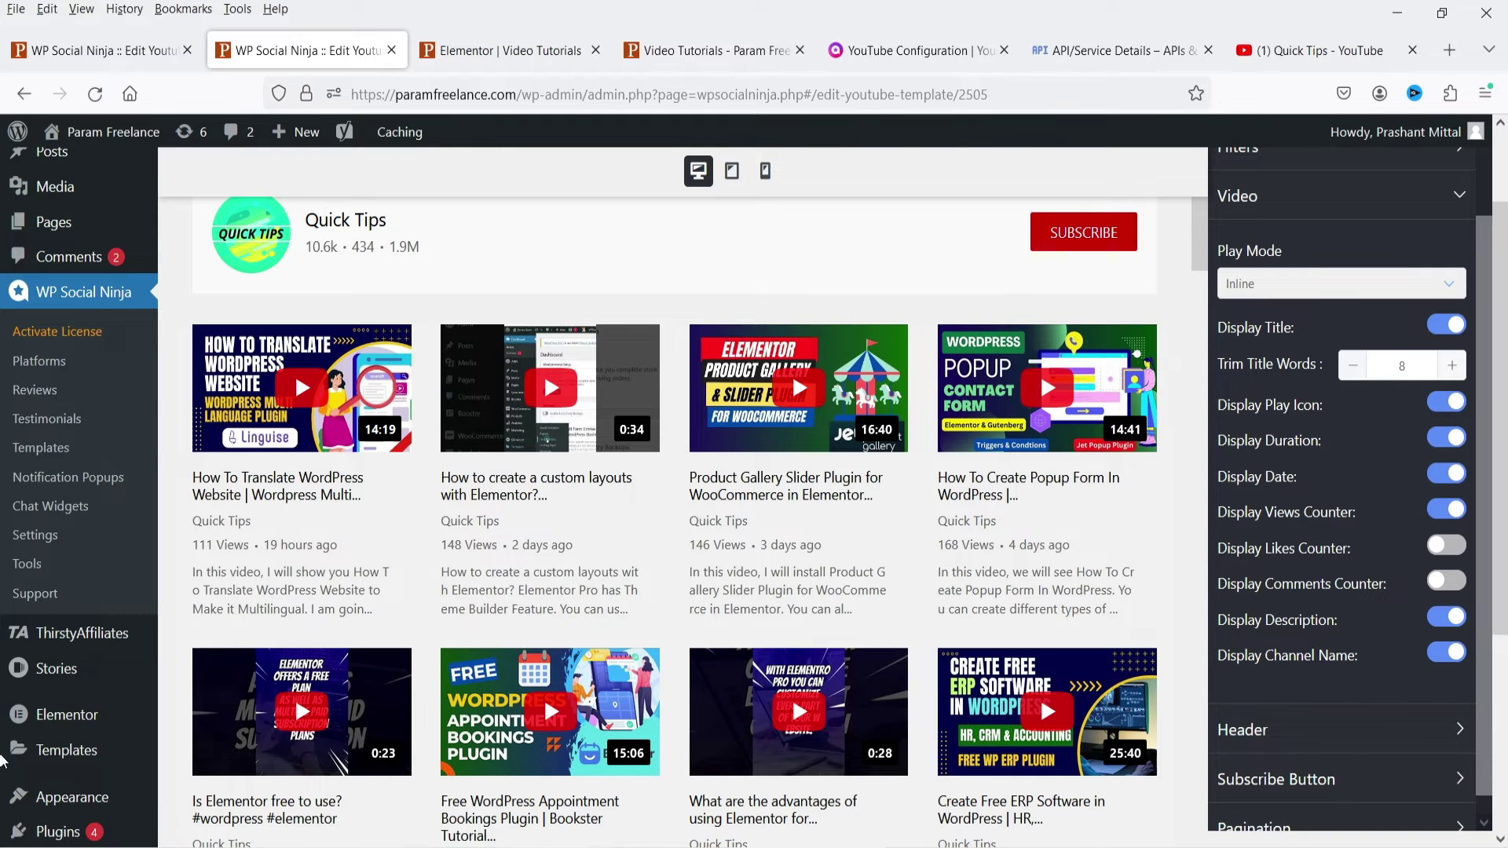
{"action": "left_click", "coordinate": [1447, 654]}
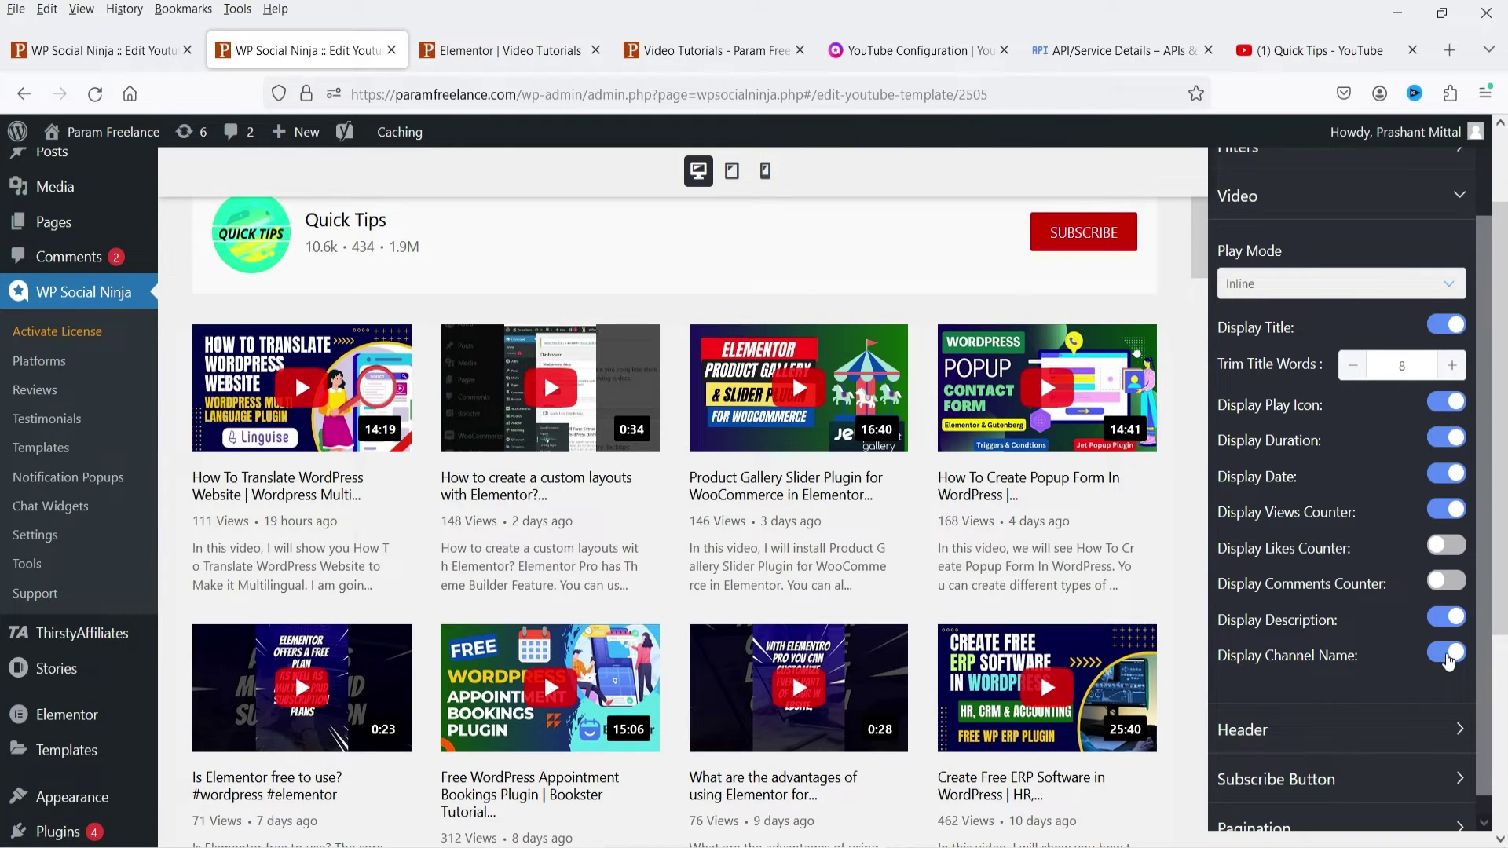
- Set the play mode of the feed's videos to Popup
{"action": "left_click", "coordinate": [1297, 289]}
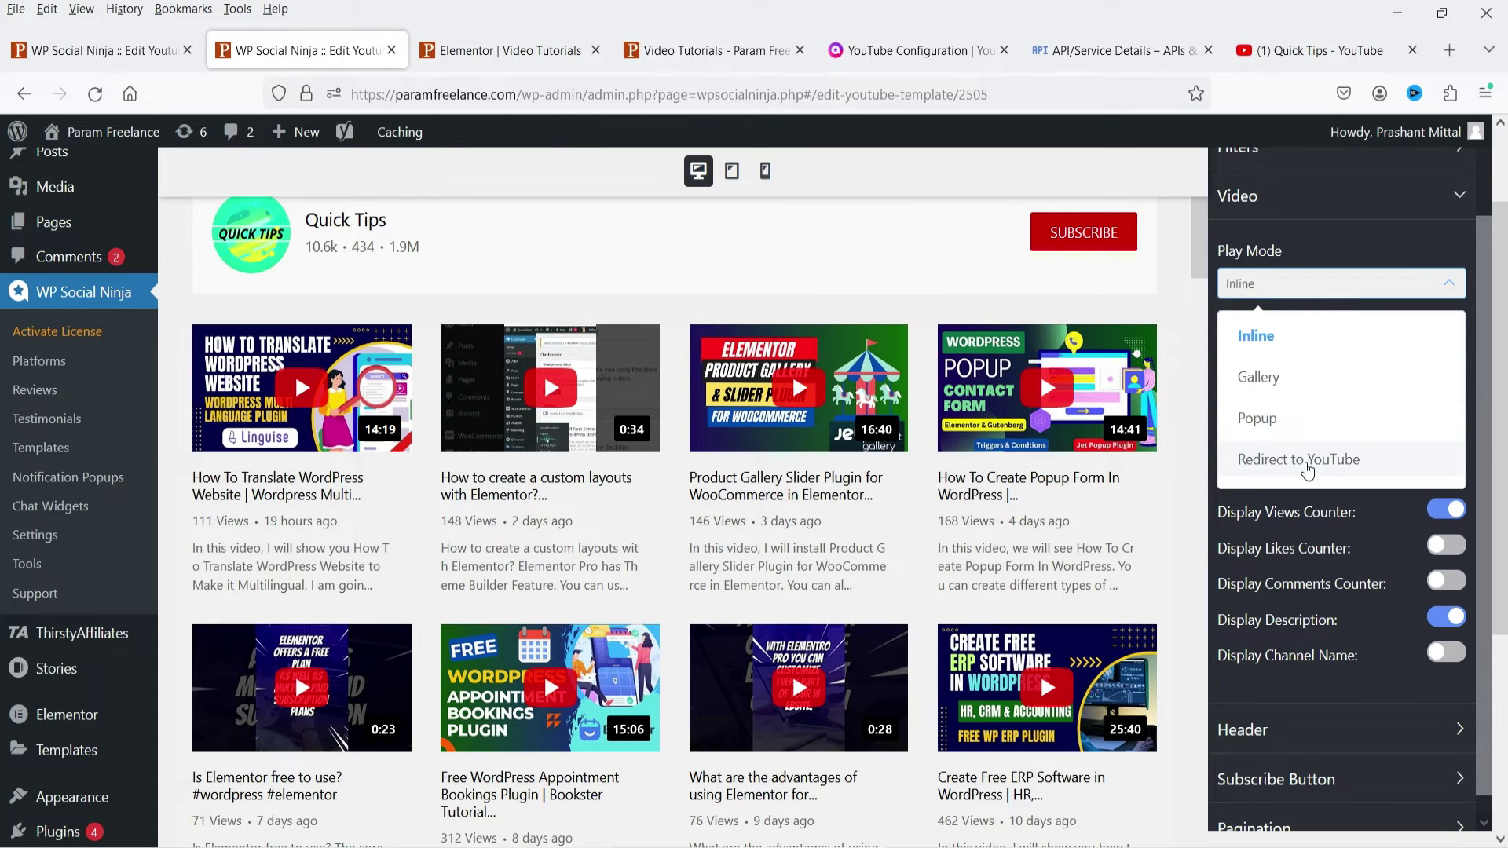
{"action": "left_click", "coordinate": [1261, 418]}
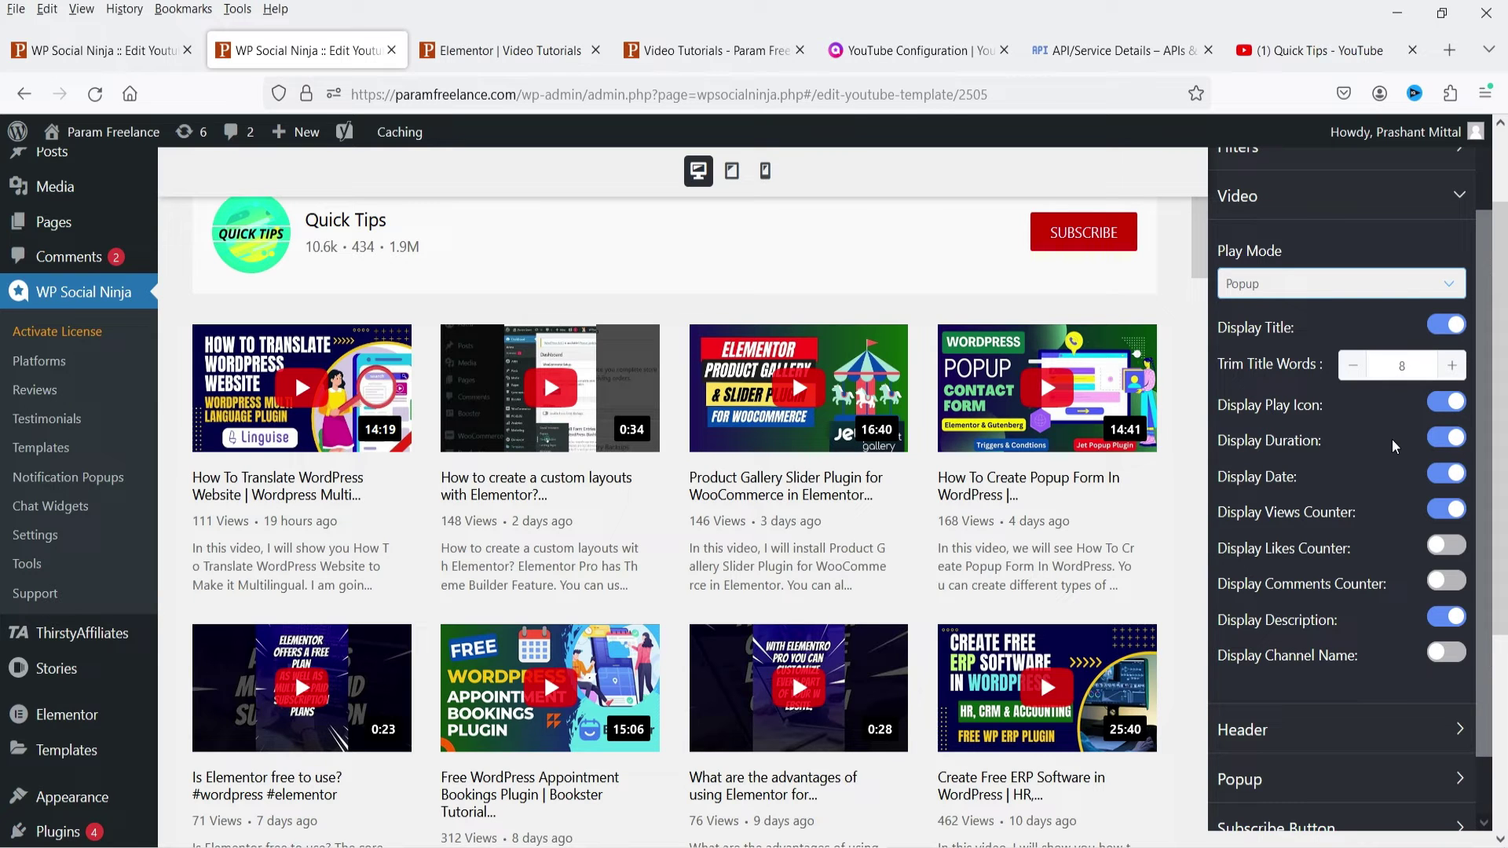
- Try hiding the views counter and showing the channel description in the feed header, restoring both settings
{"action": "scroll", "coordinate": [1395, 447], "scroll_direction": "down", "scroll_amount": 2}
{"action": "left_click", "coordinate": [1330, 658]}
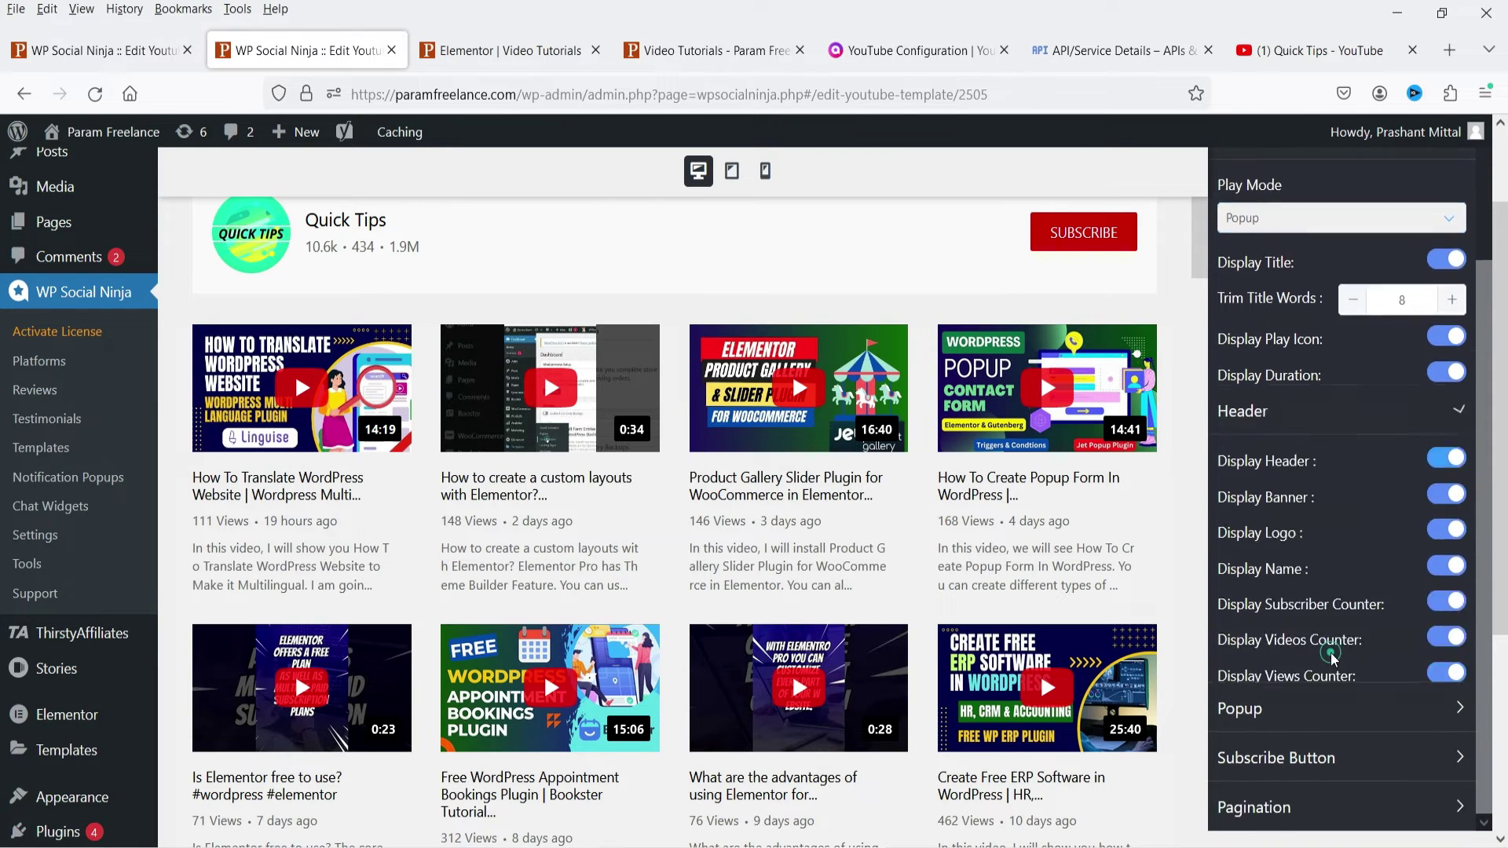
{"action": "scroll", "coordinate": [1052, 533], "scroll_direction": "up", "scroll_amount": 2}
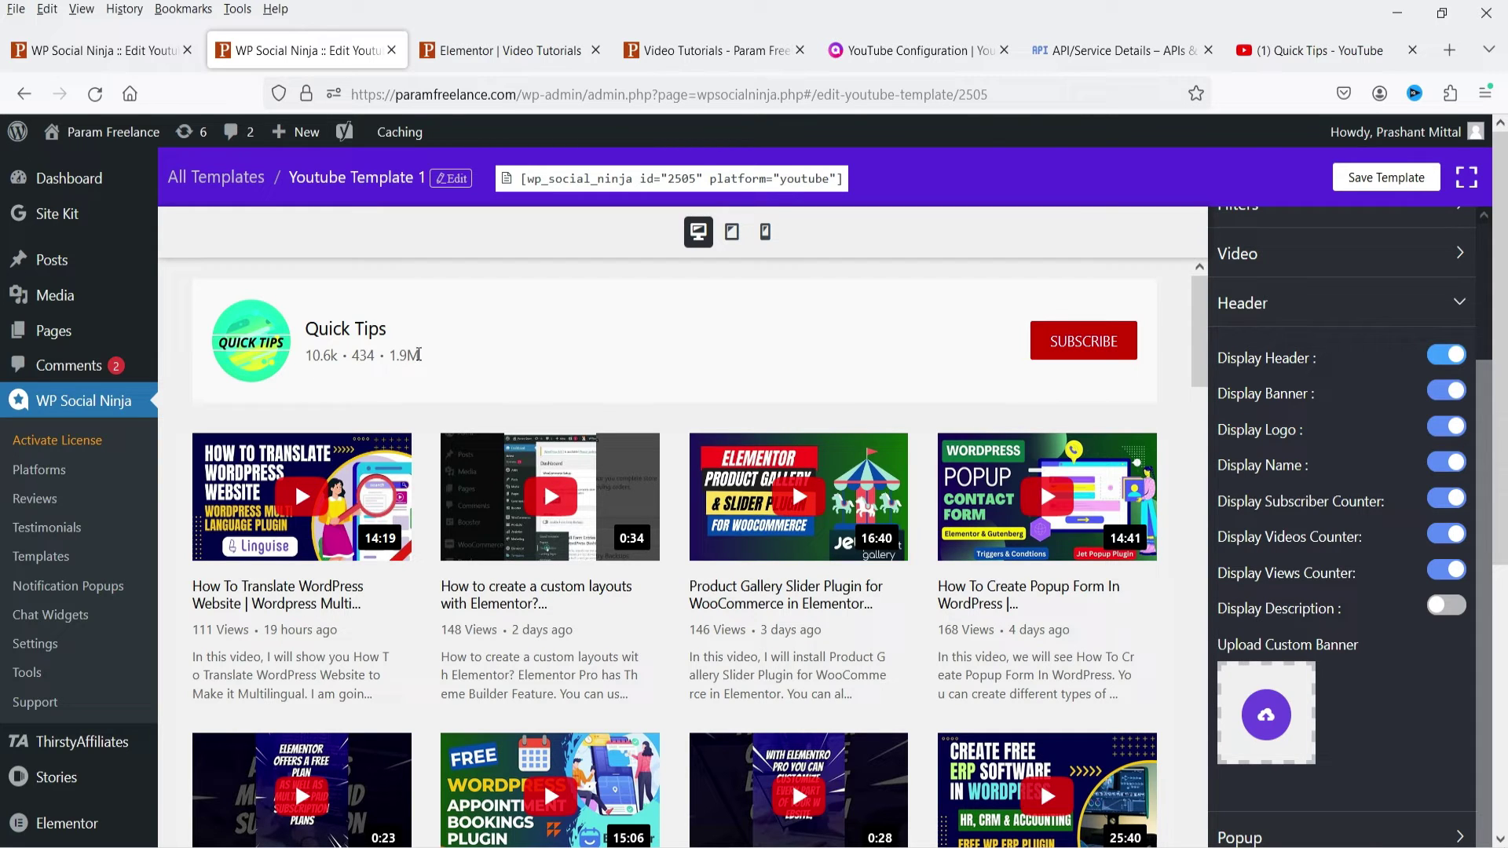
{"action": "left_click", "coordinate": [1444, 571]}
{"action": "left_click", "coordinate": [1444, 573]}
{"action": "left_click", "coordinate": [1446, 608]}
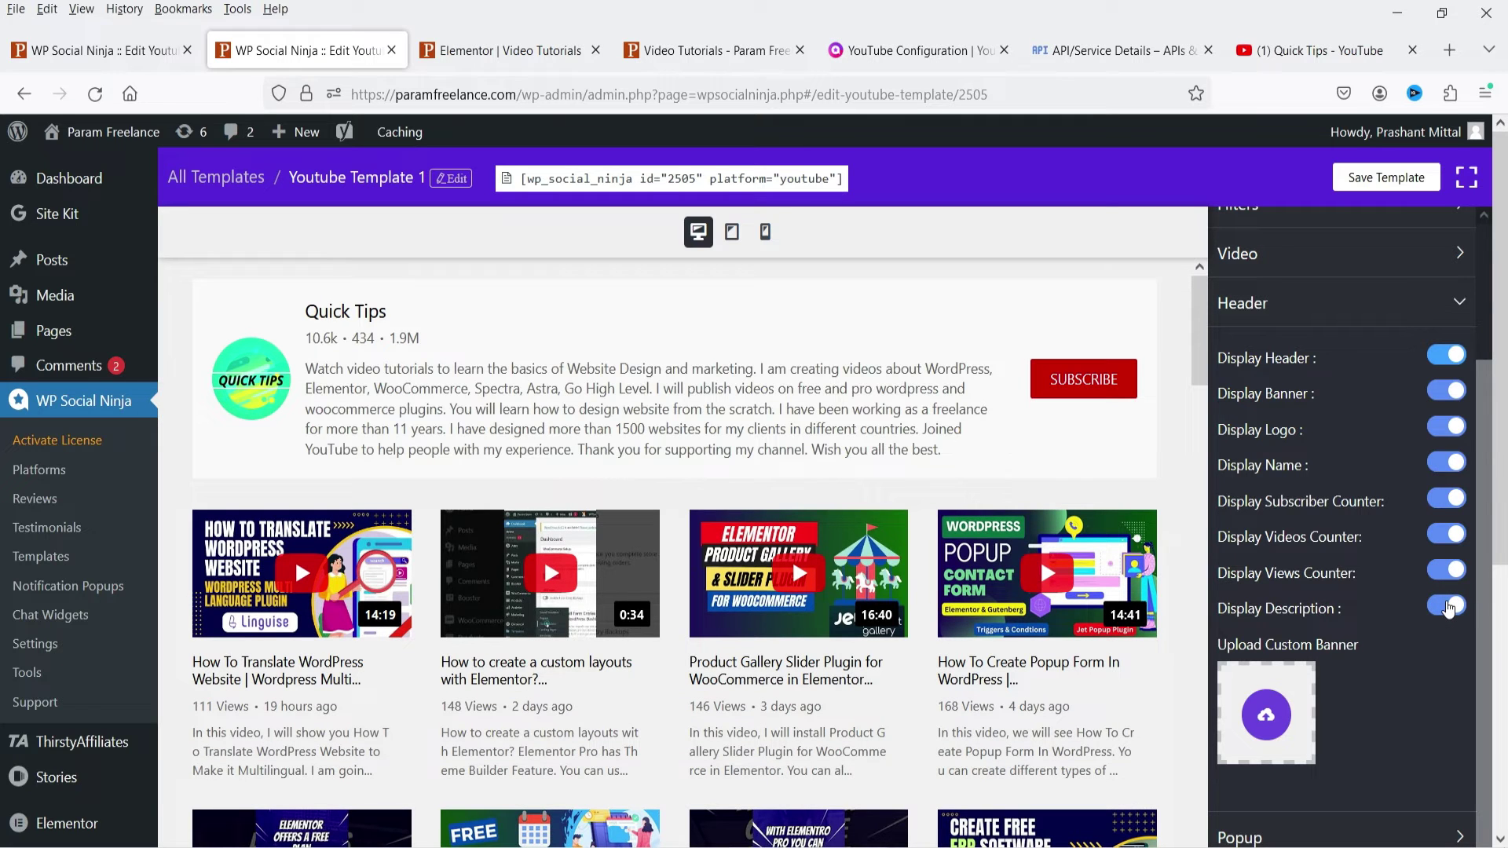
{"action": "left_click", "coordinate": [1448, 608]}
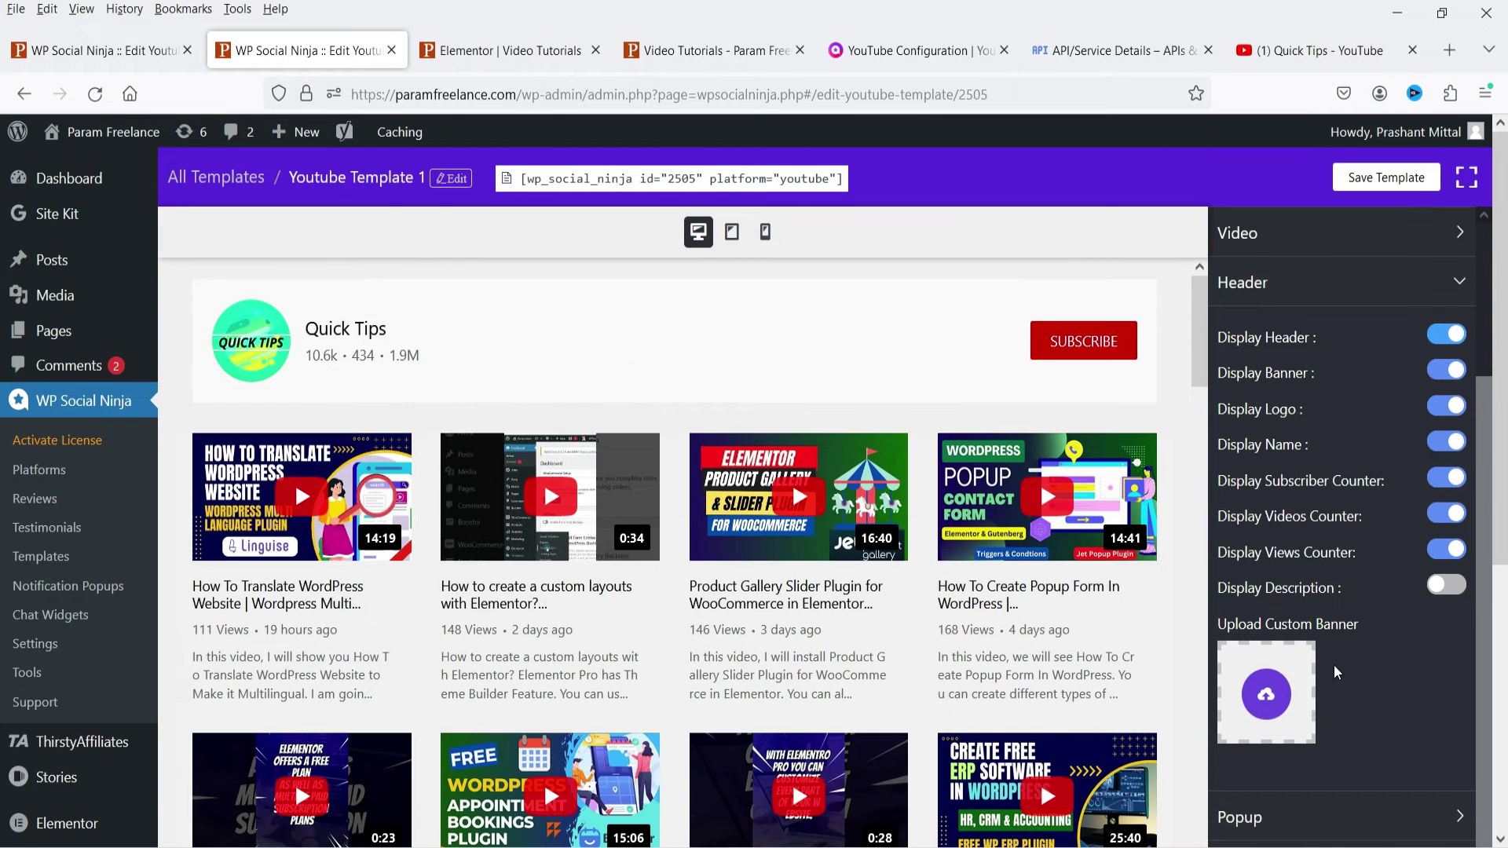
- Examine the popup's display settings and look at the published Video Tutorials page in between
{"action": "scroll", "coordinate": [1260, 635], "scroll_direction": "down", "scroll_amount": 2}
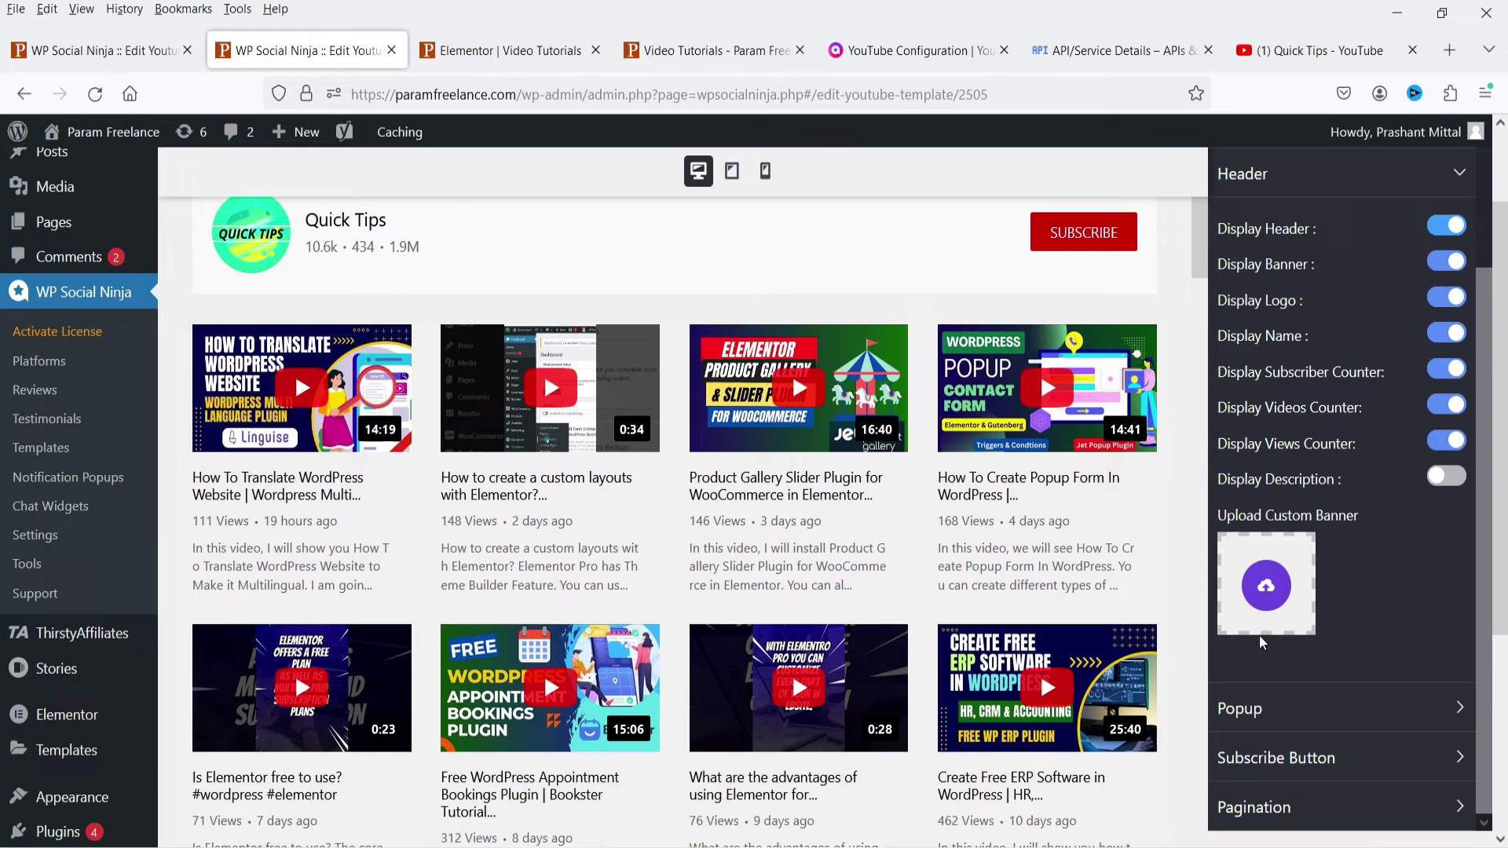
{"action": "left_click", "coordinate": [1249, 708]}
{"action": "scroll", "coordinate": [1255, 703], "scroll_direction": "up", "scroll_amount": 8}
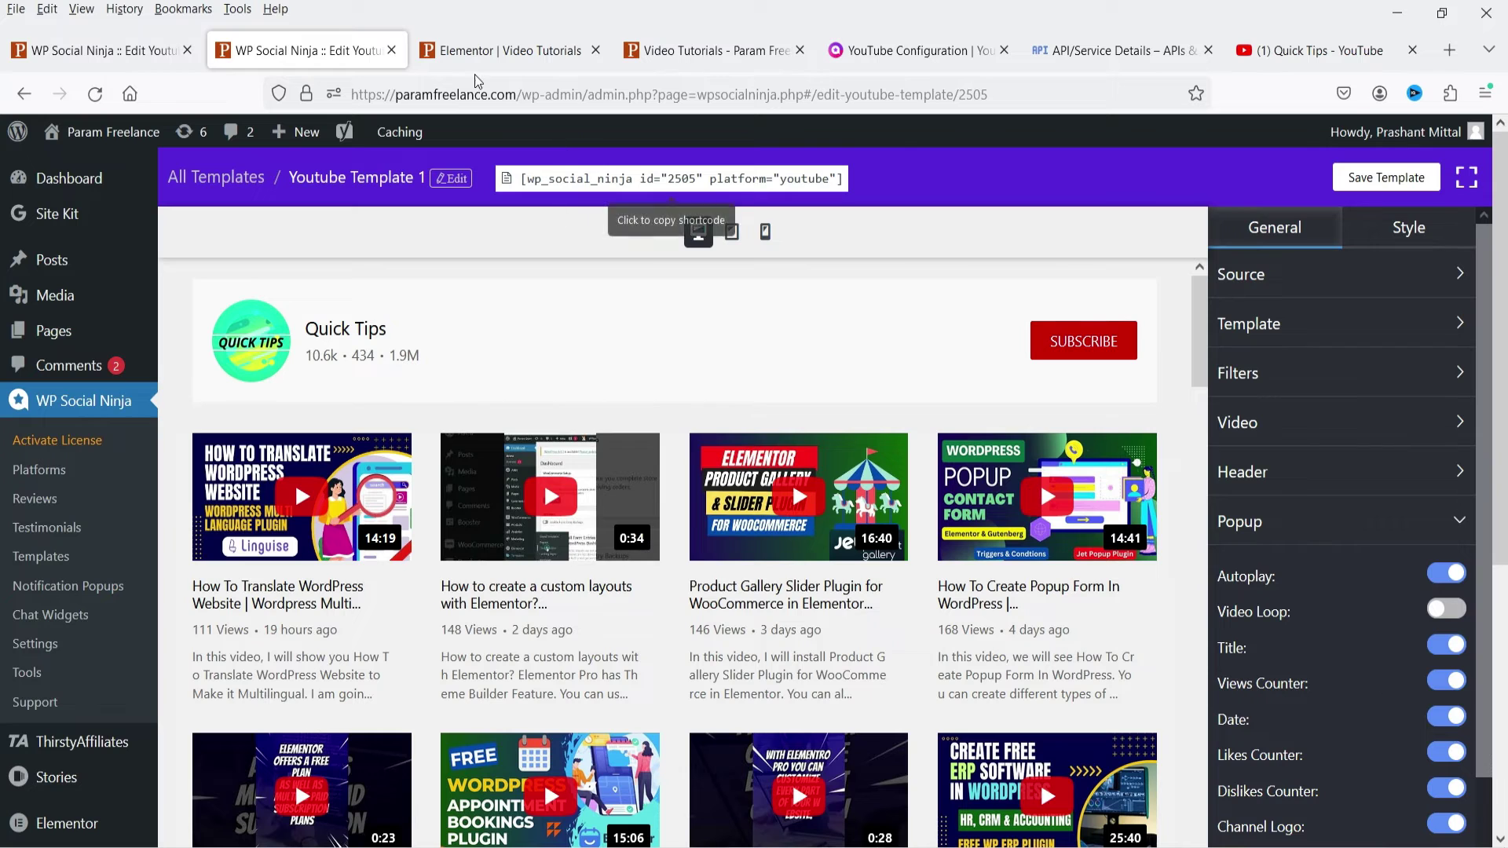
{"action": "left_click", "coordinate": [694, 54]}
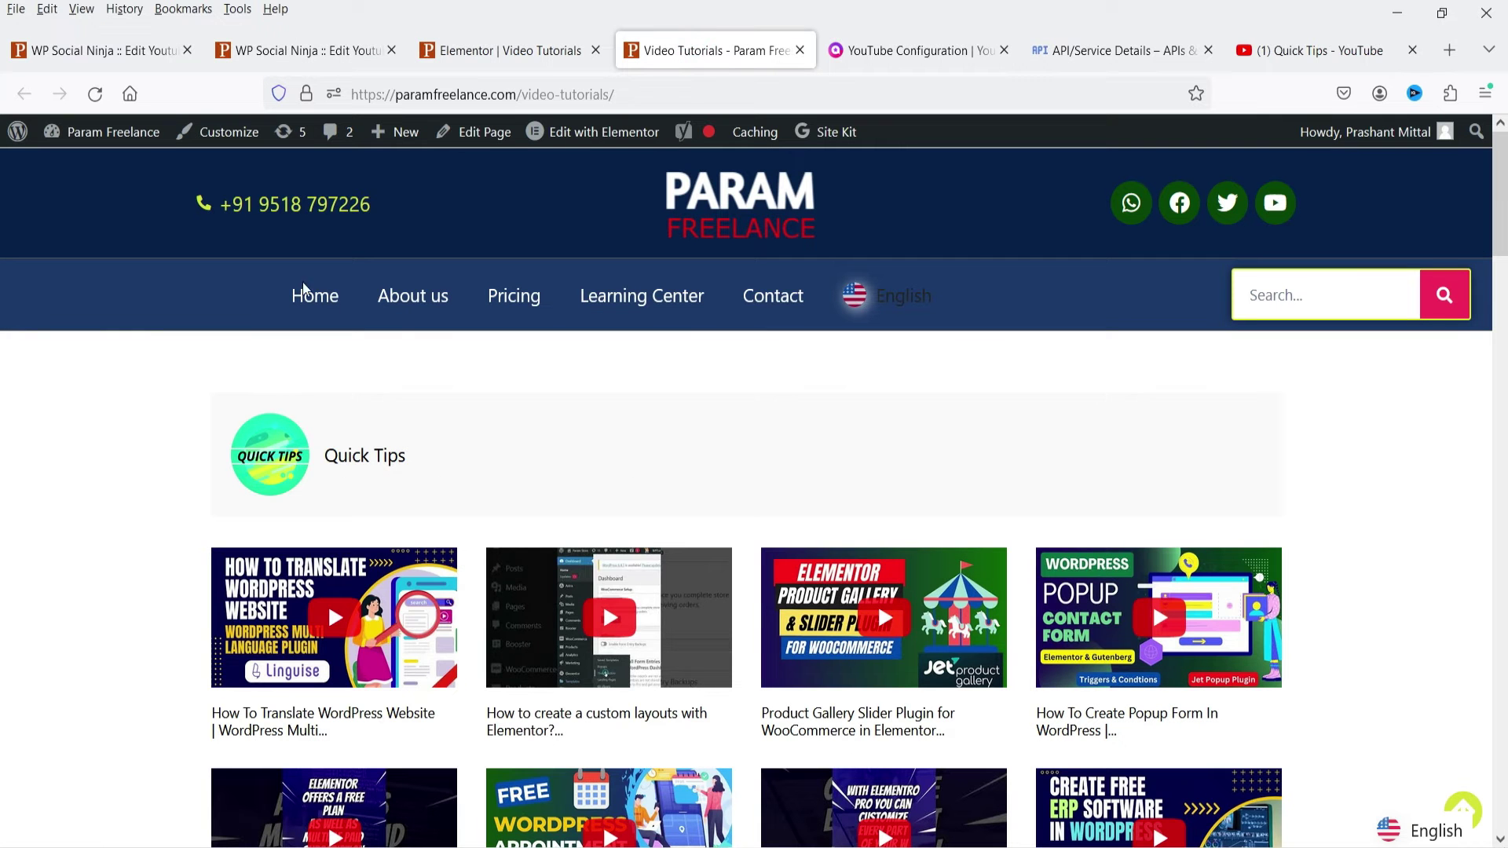
{"action": "left_click", "coordinate": [292, 55]}
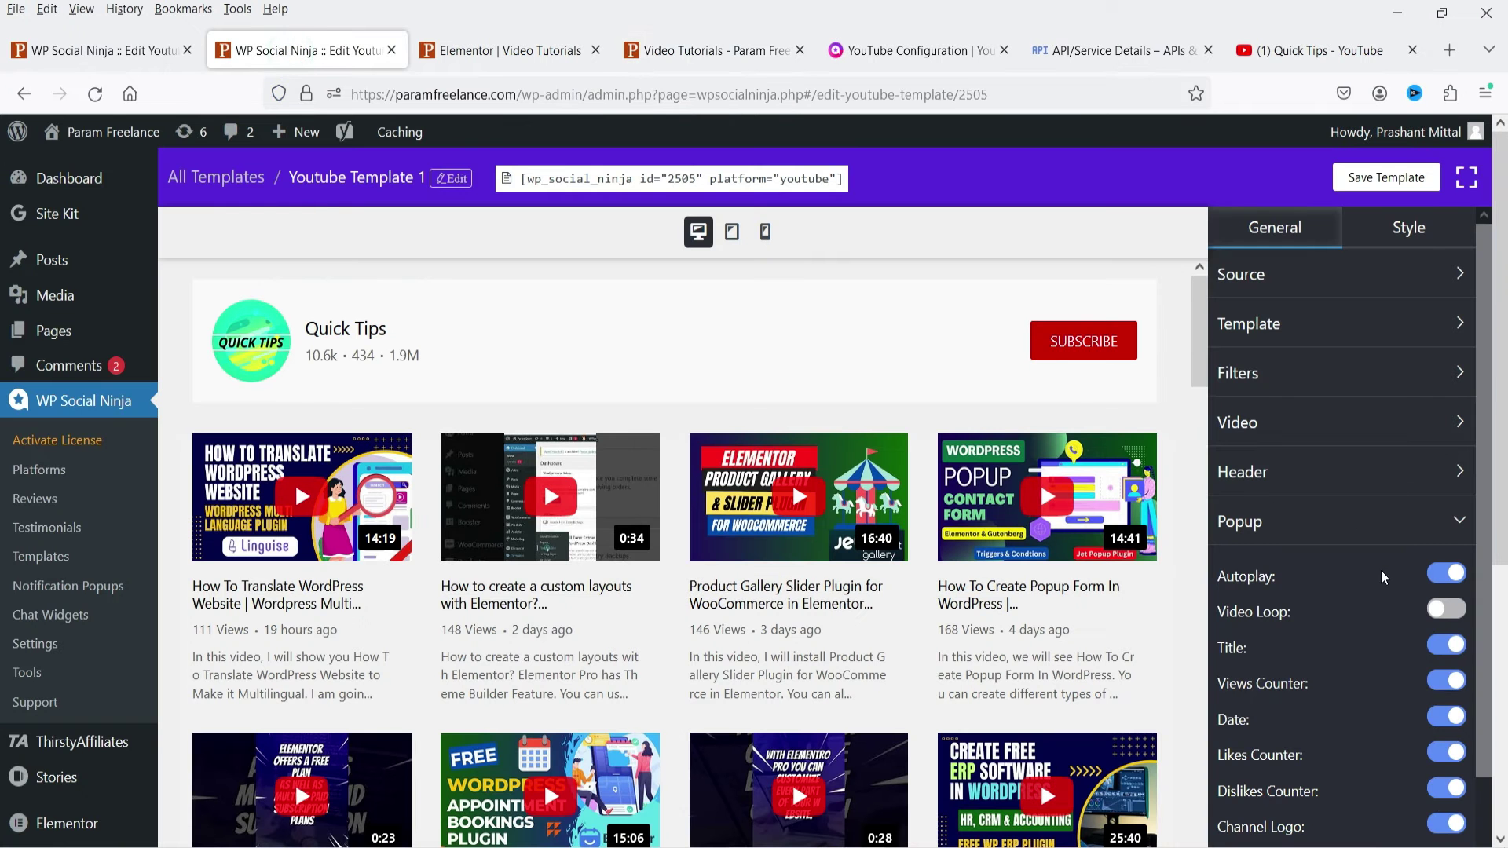
{"action": "scroll", "coordinate": [1367, 558], "scroll_direction": "down", "scroll_amount": 3}
{"action": "scroll", "coordinate": [1417, 517], "scroll_direction": "down", "scroll_amount": 6}
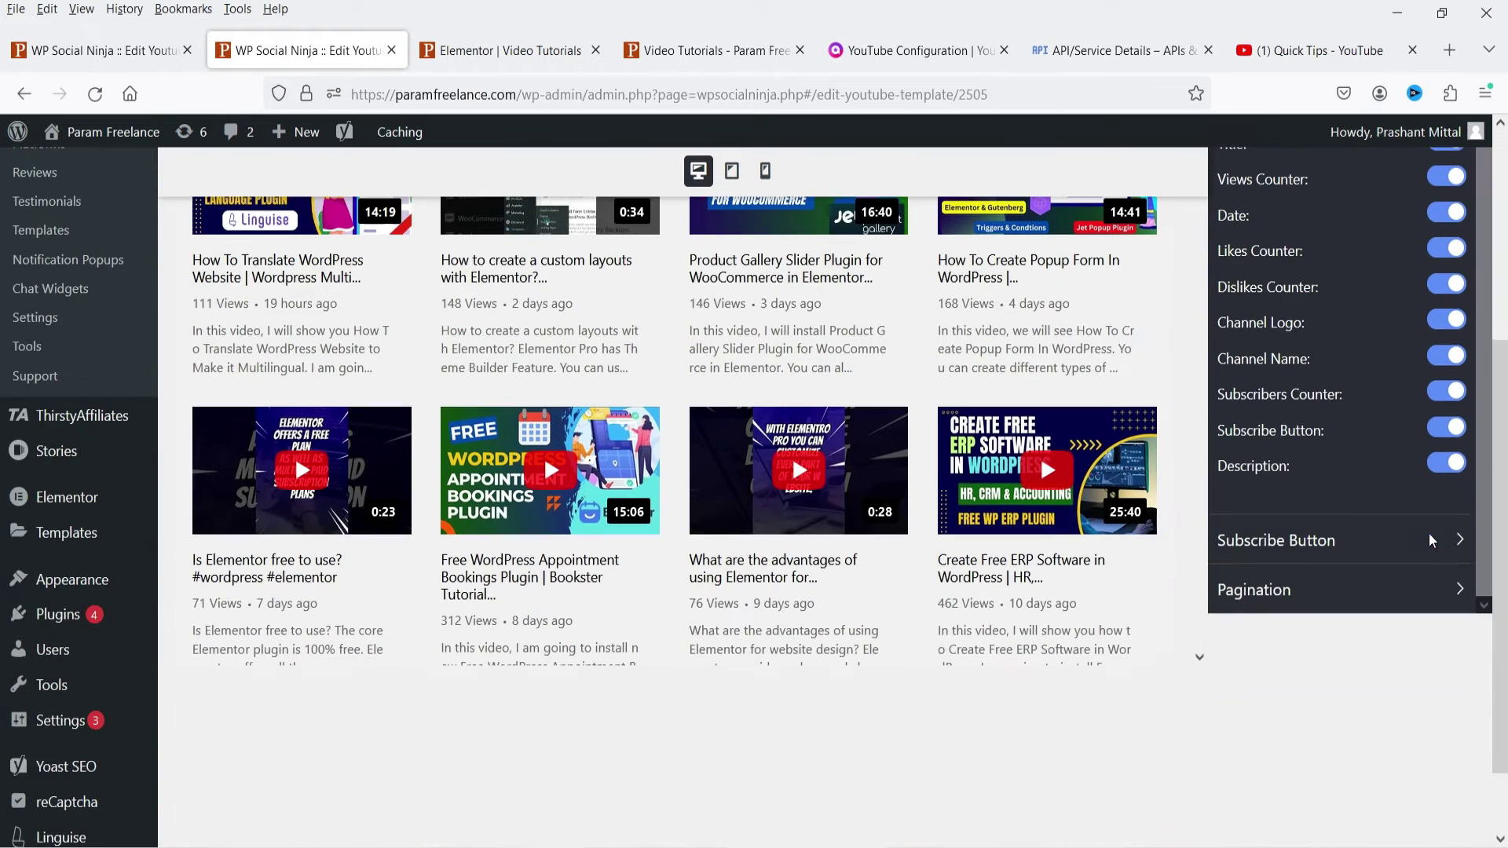
- Set the subscribe button position to Both and check the button below the feed
{"action": "left_click", "coordinate": [1342, 542]}
{"action": "scroll", "coordinate": [1422, 633], "scroll_direction": "up", "scroll_amount": 5}
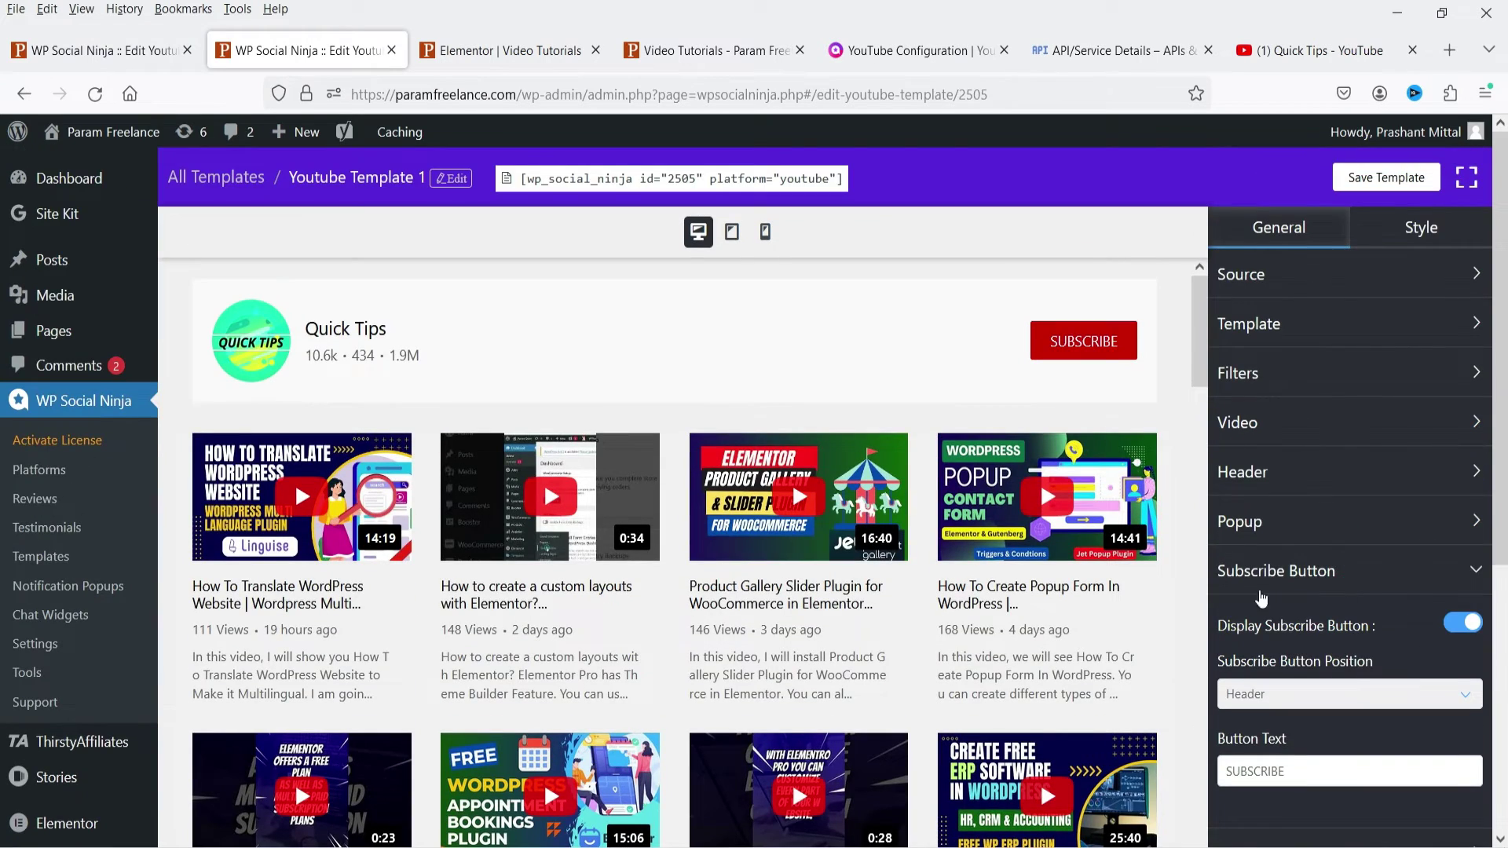
{"action": "scroll", "coordinate": [1422, 581], "scroll_direction": "down", "scroll_amount": 3}
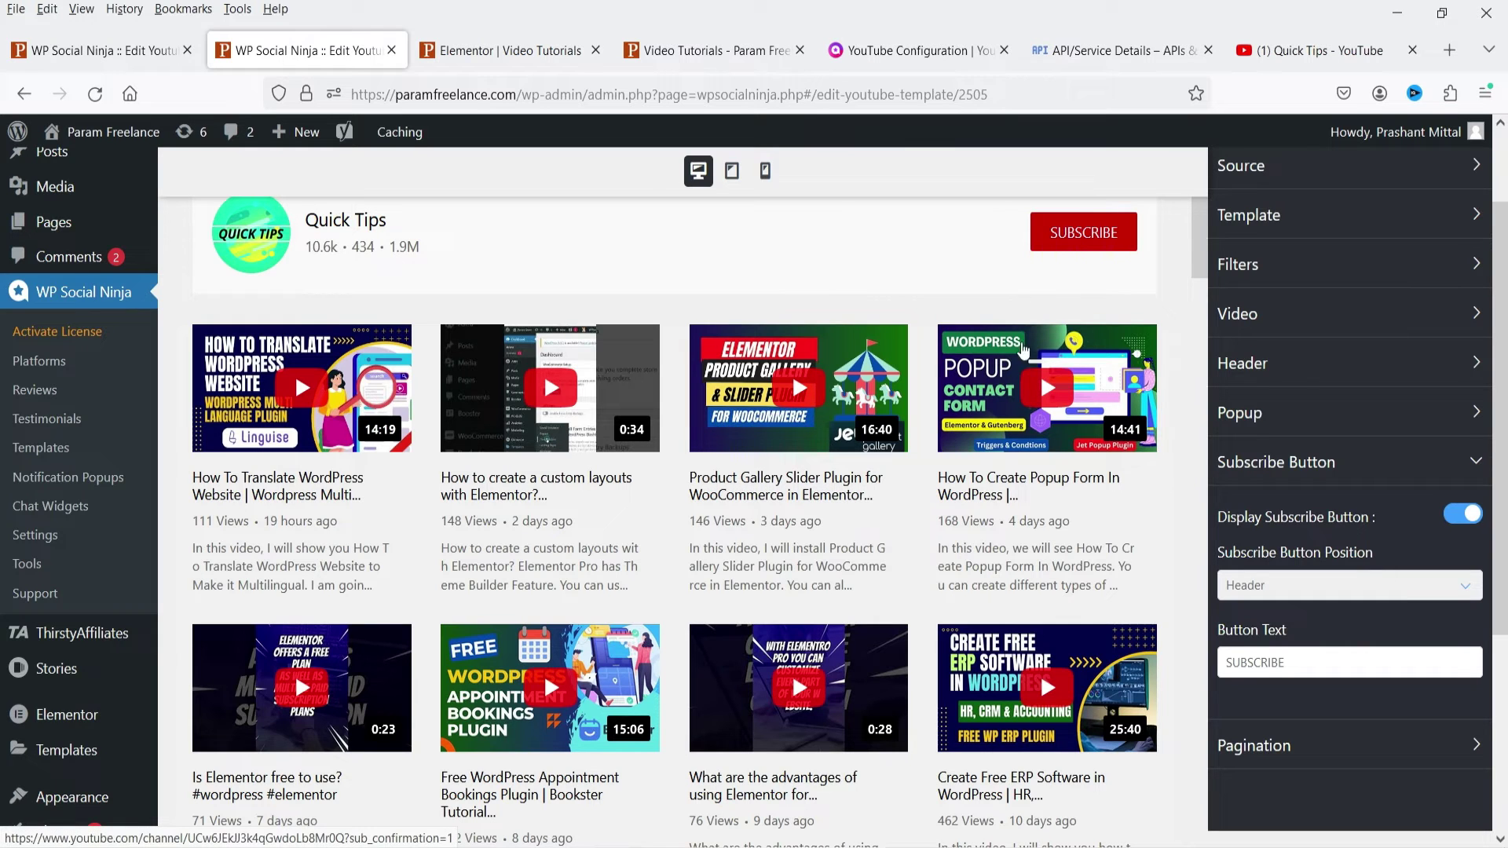
{"action": "left_click", "coordinate": [1308, 586]}
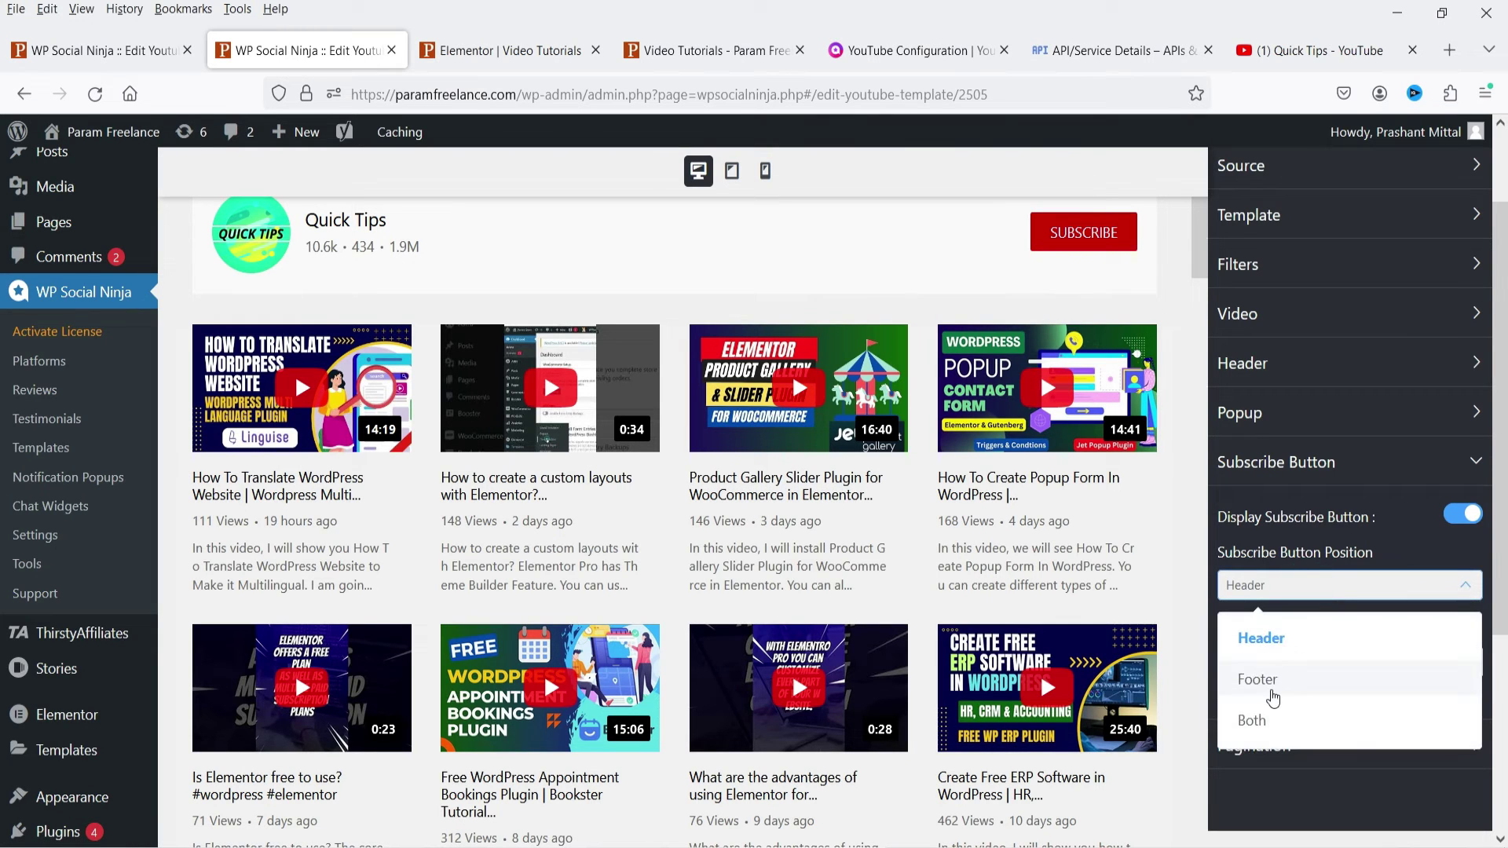
{"action": "left_click", "coordinate": [1252, 720]}
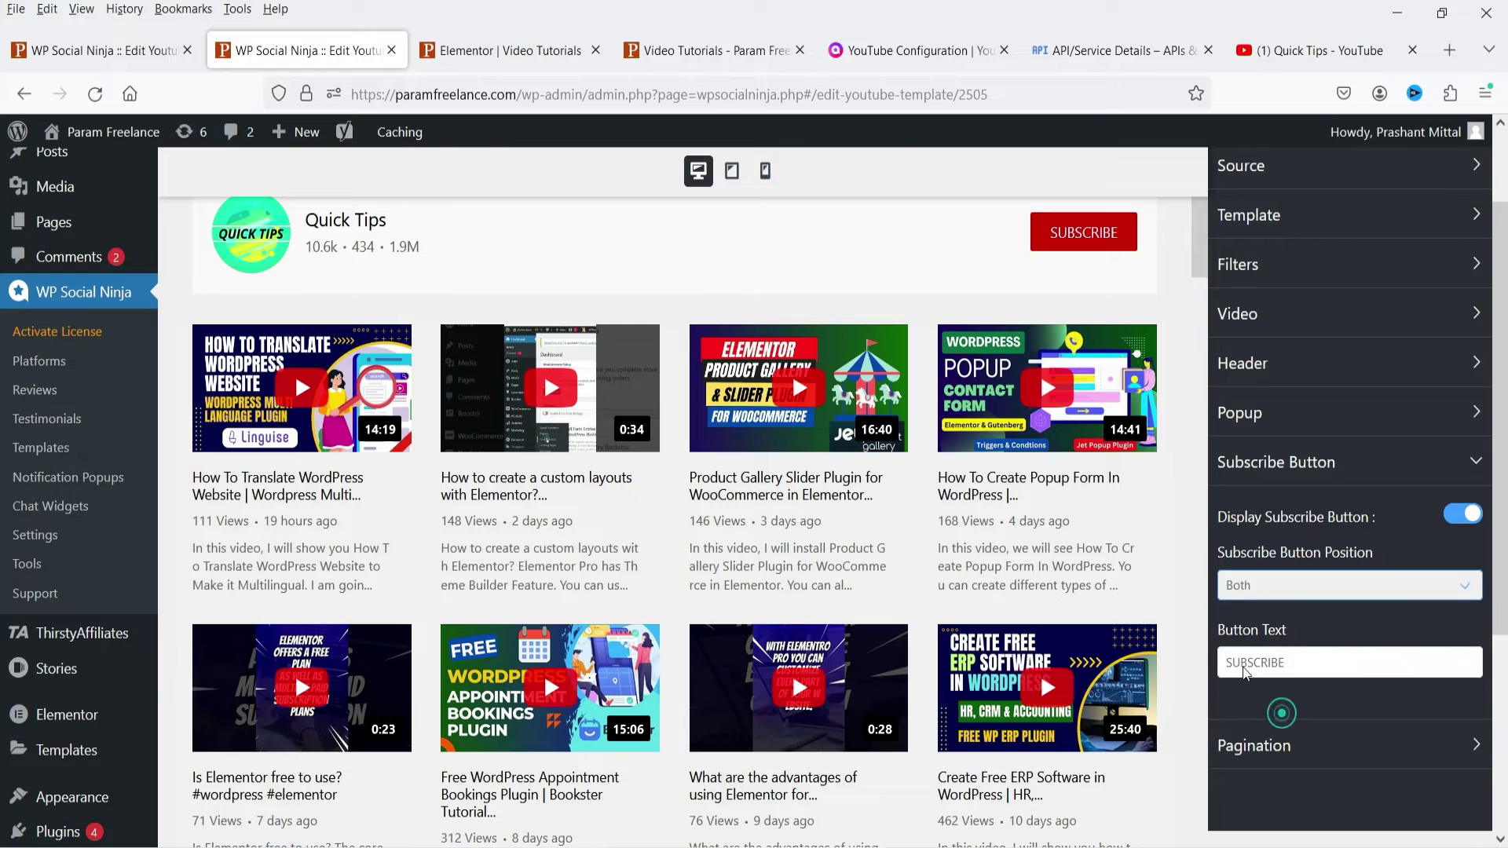
{"action": "scroll", "coordinate": [1050, 495], "scroll_direction": "down", "scroll_amount": 15}
{"action": "scroll", "coordinate": [1049, 495], "scroll_direction": "down", "scroll_amount": 6}
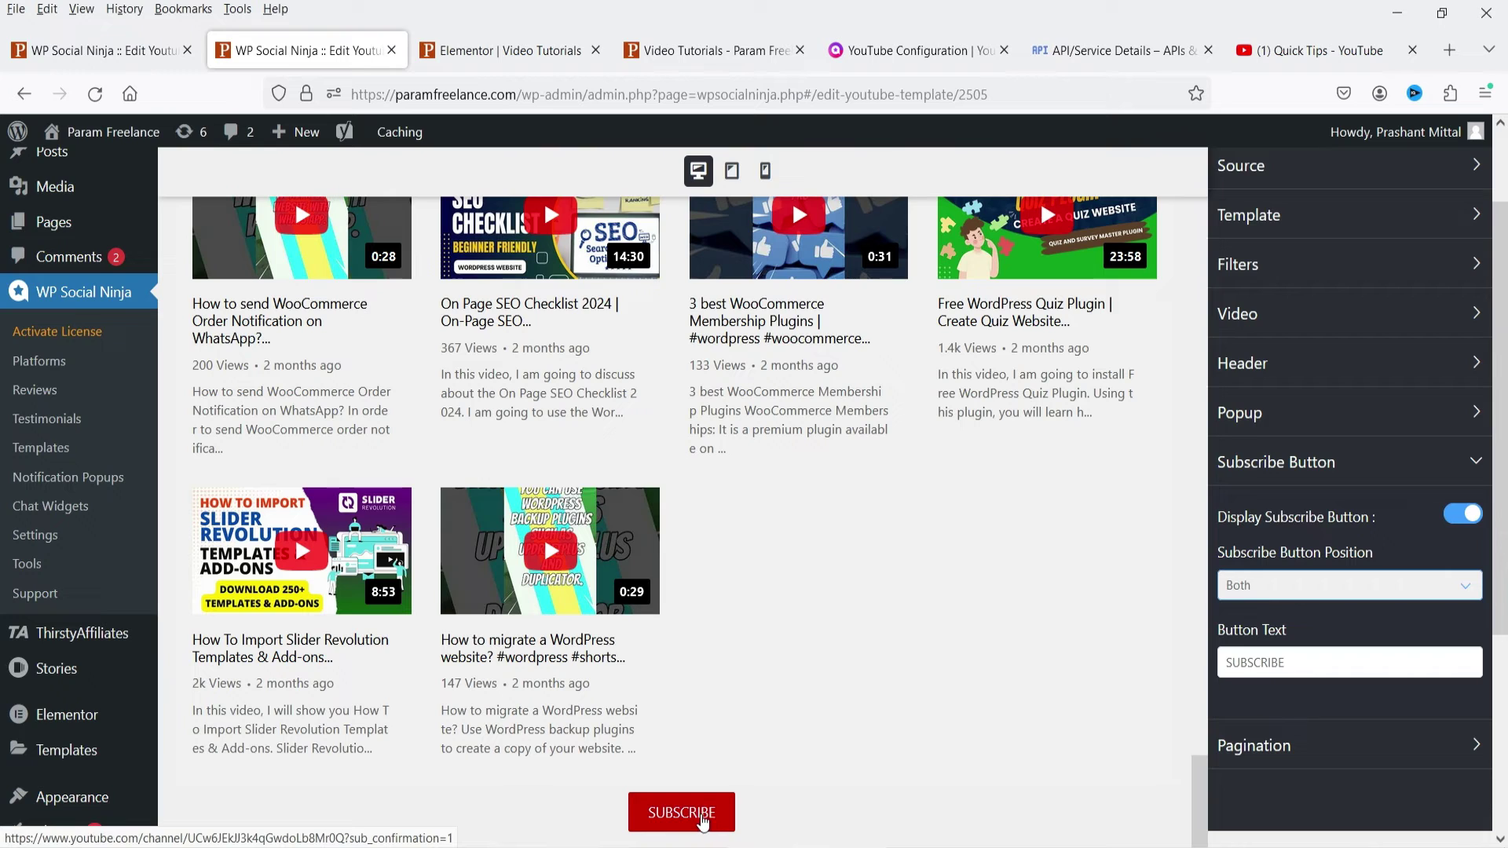
- Try the Prev Next pagination type for the feed and set it to Load More
{"action": "left_click", "coordinate": [1320, 754]}
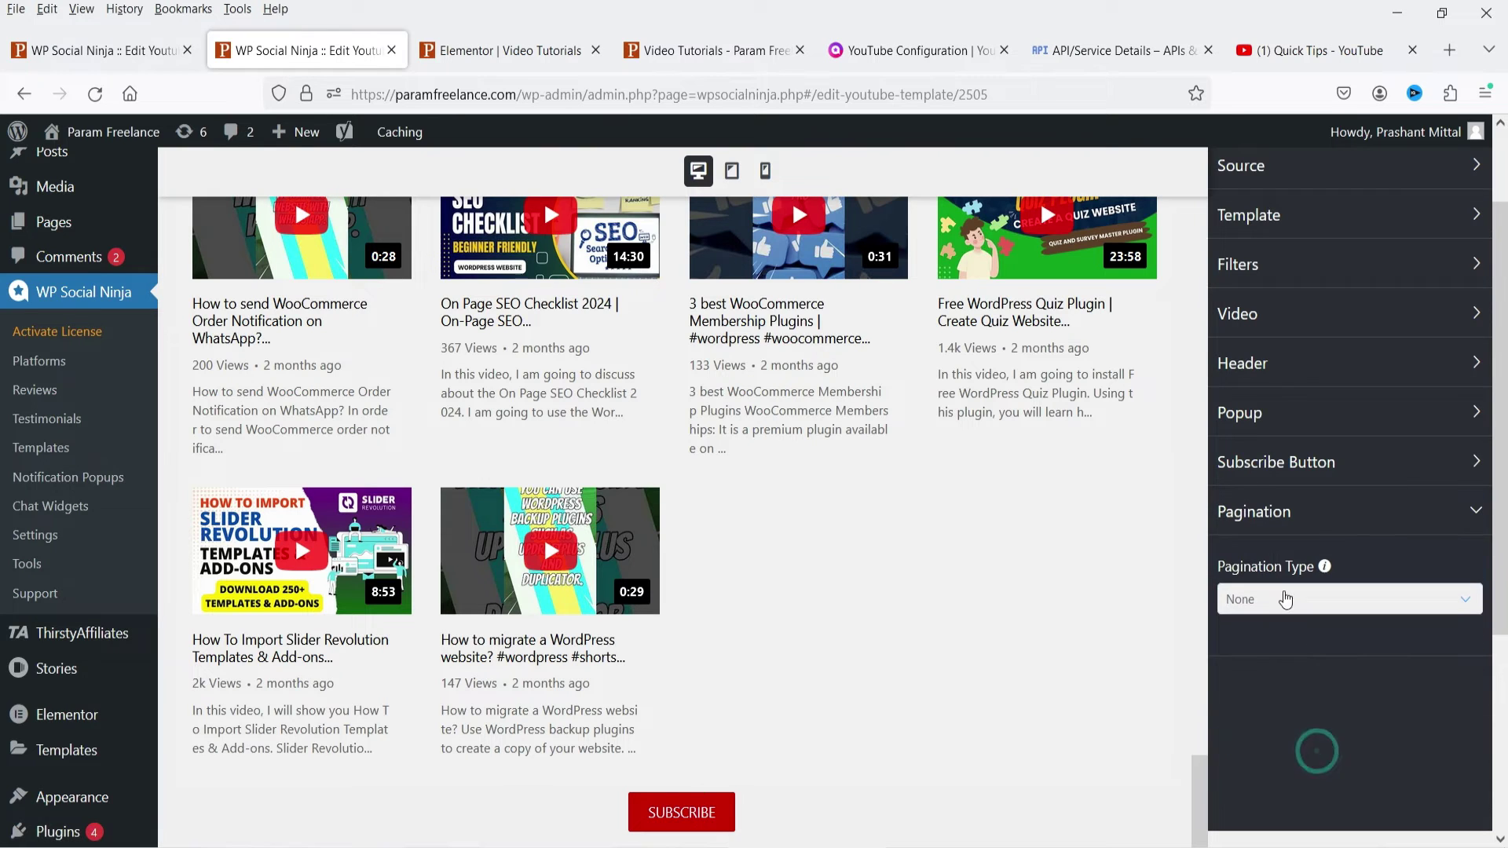
{"action": "left_click", "coordinate": [1283, 601]}
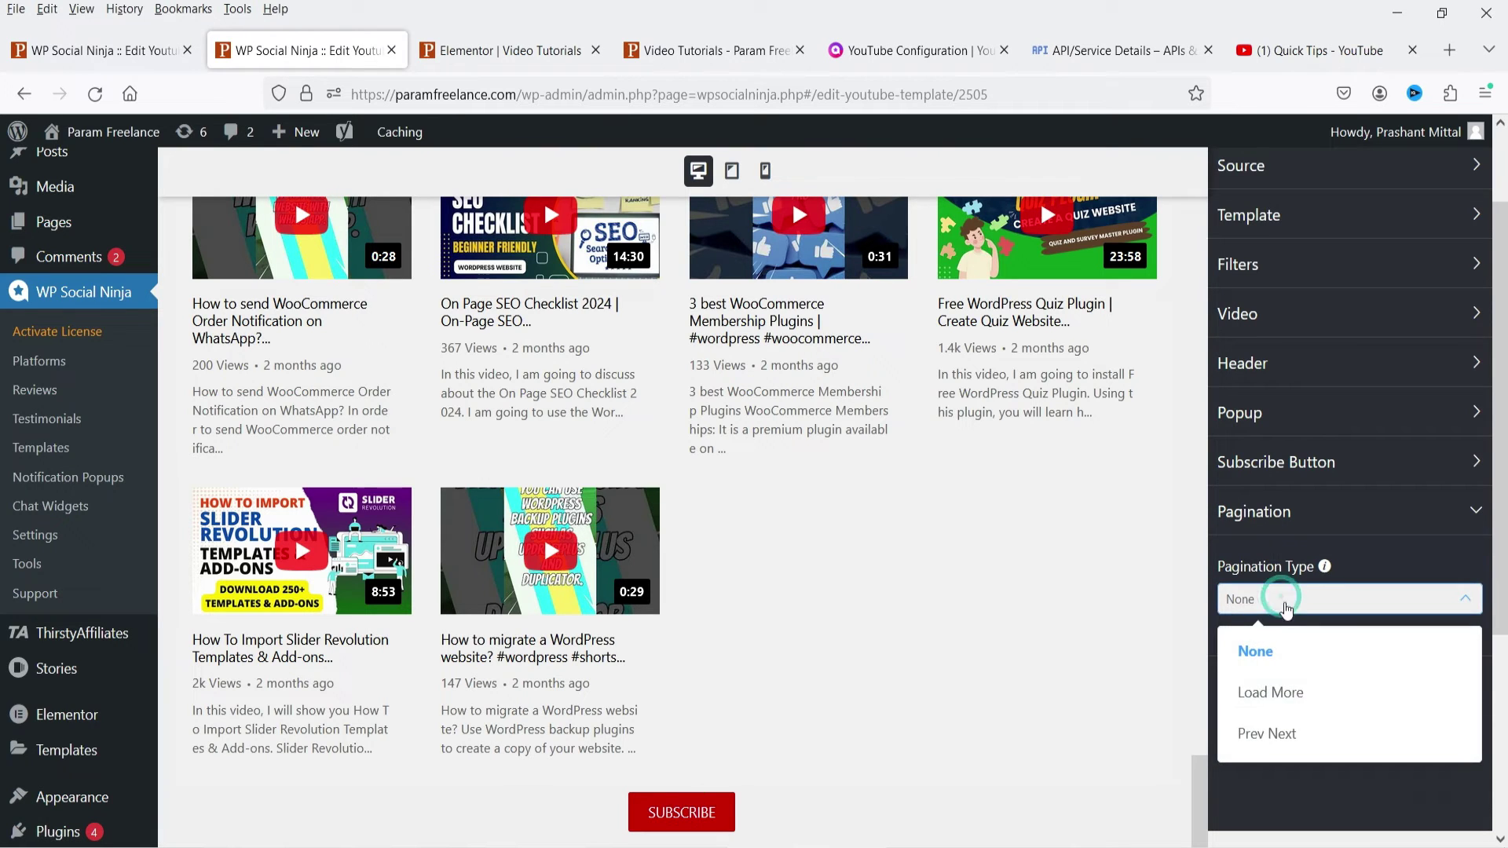
{"action": "left_click", "coordinate": [1310, 733]}
{"action": "scroll", "coordinate": [1068, 615], "scroll_direction": "down", "scroll_amount": 4}
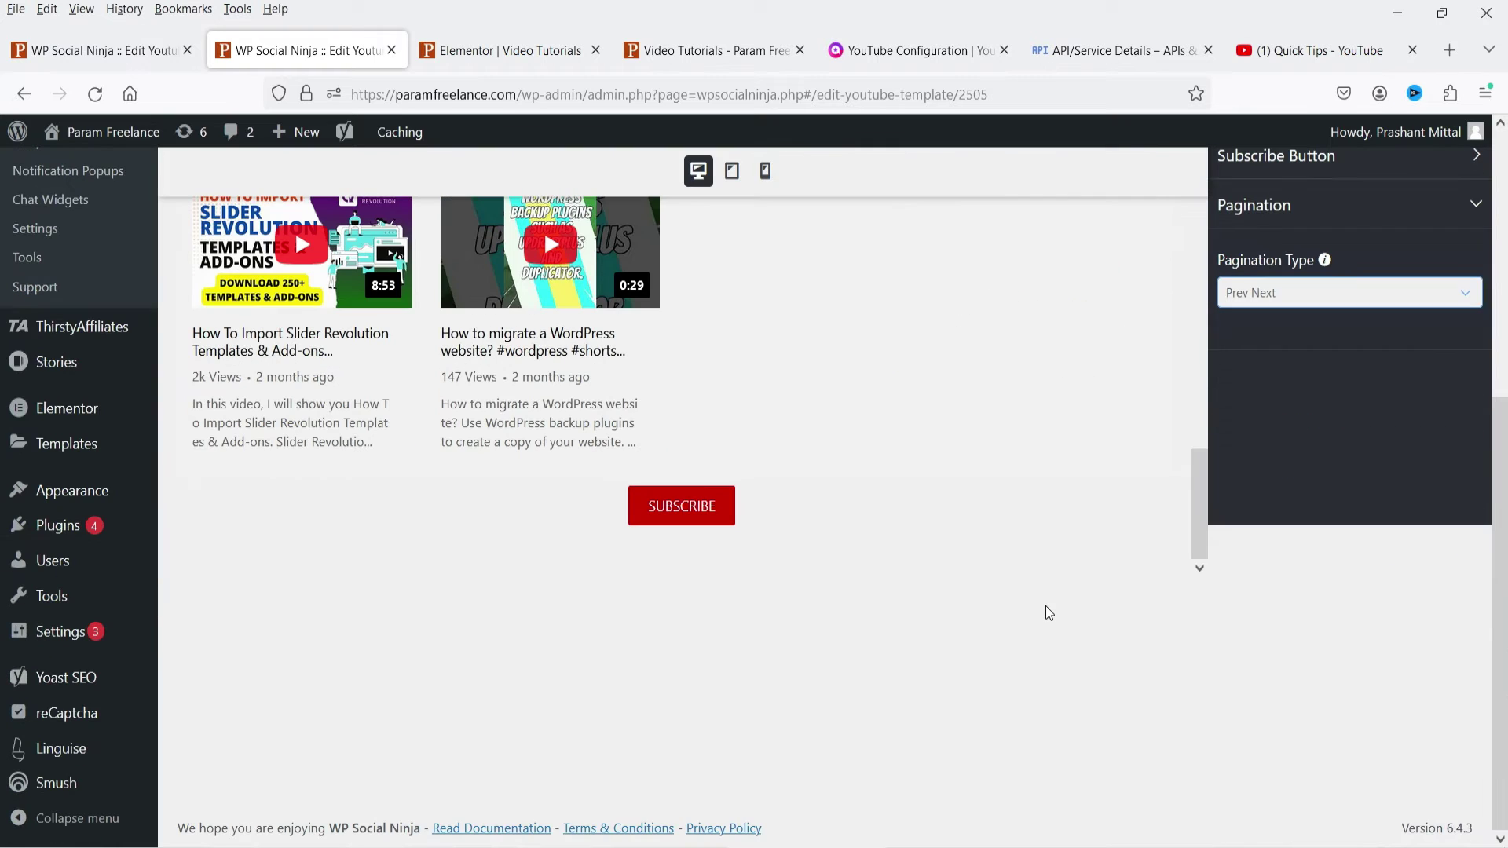
{"action": "left_click", "coordinate": [1270, 302]}
{"action": "left_click", "coordinate": [1289, 383]}
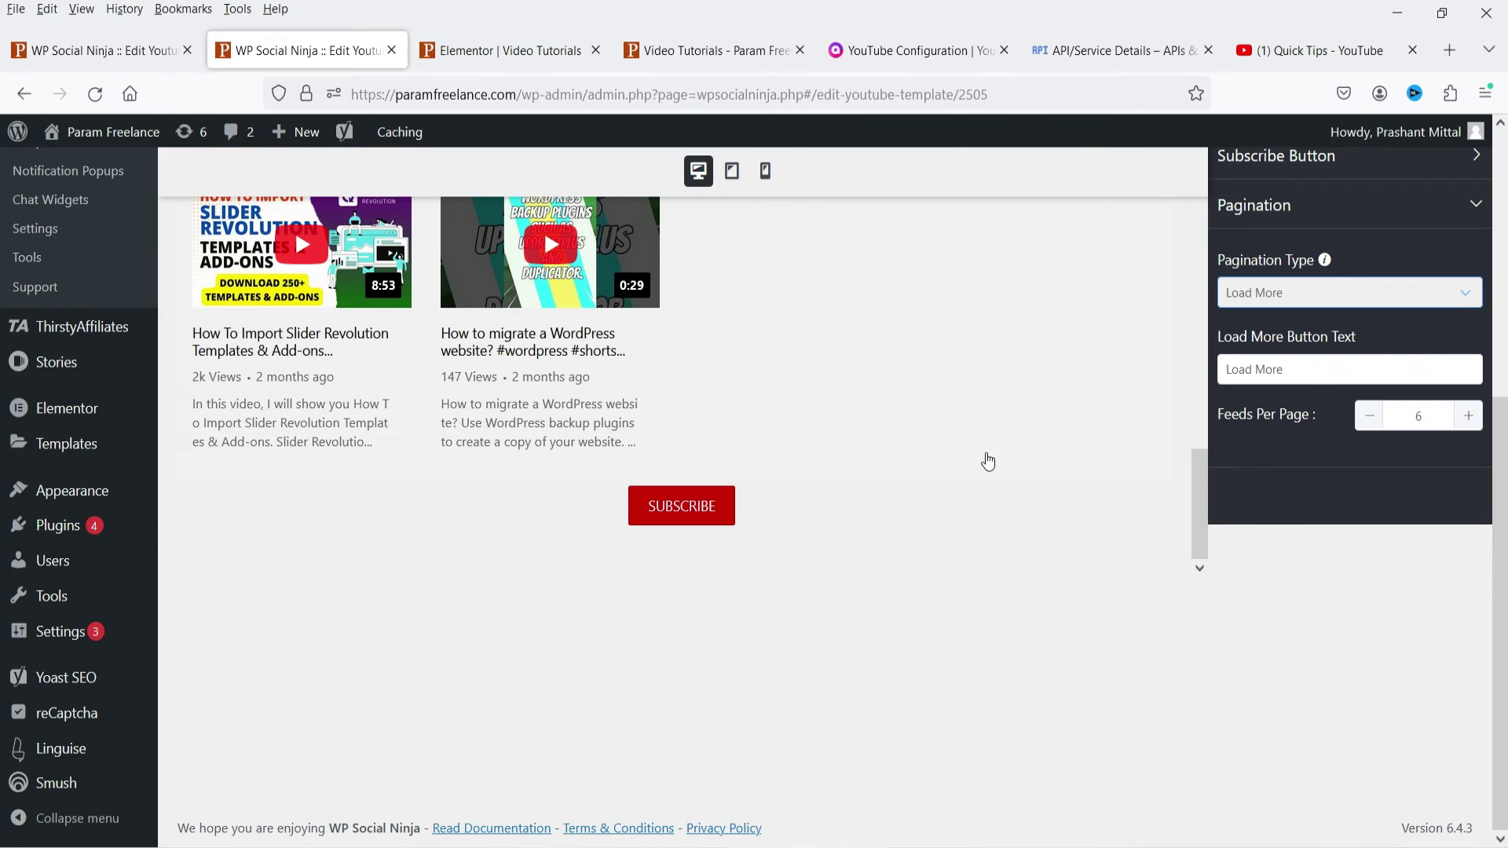
{"action": "scroll", "coordinate": [987, 461], "scroll_direction": "up", "scroll_amount": 6}
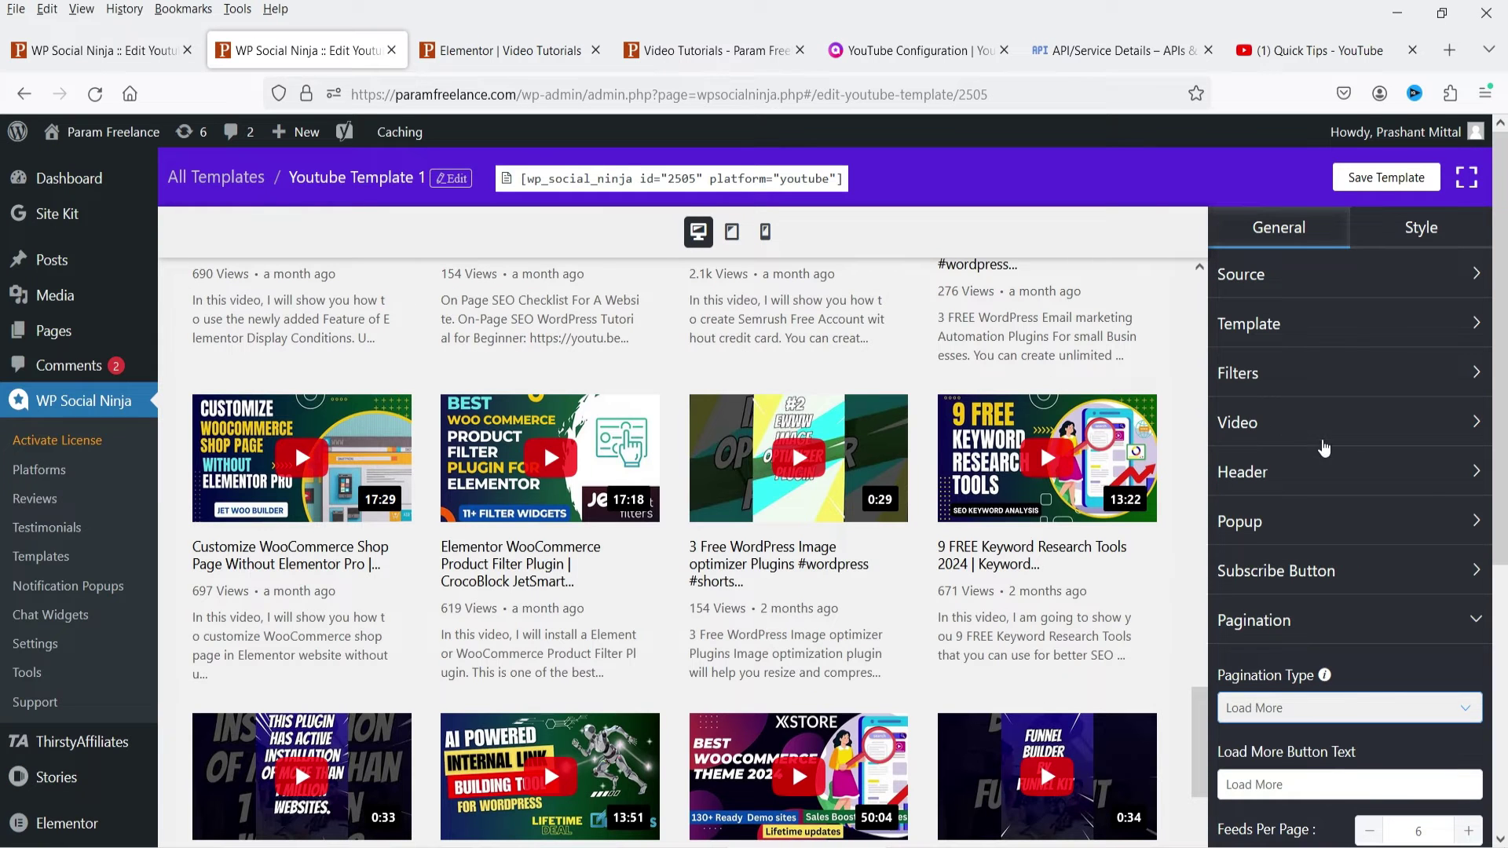
- Enable custom styling for the feed template
{"action": "left_click", "coordinate": [1418, 230]}
{"action": "left_click", "coordinate": [1462, 270]}
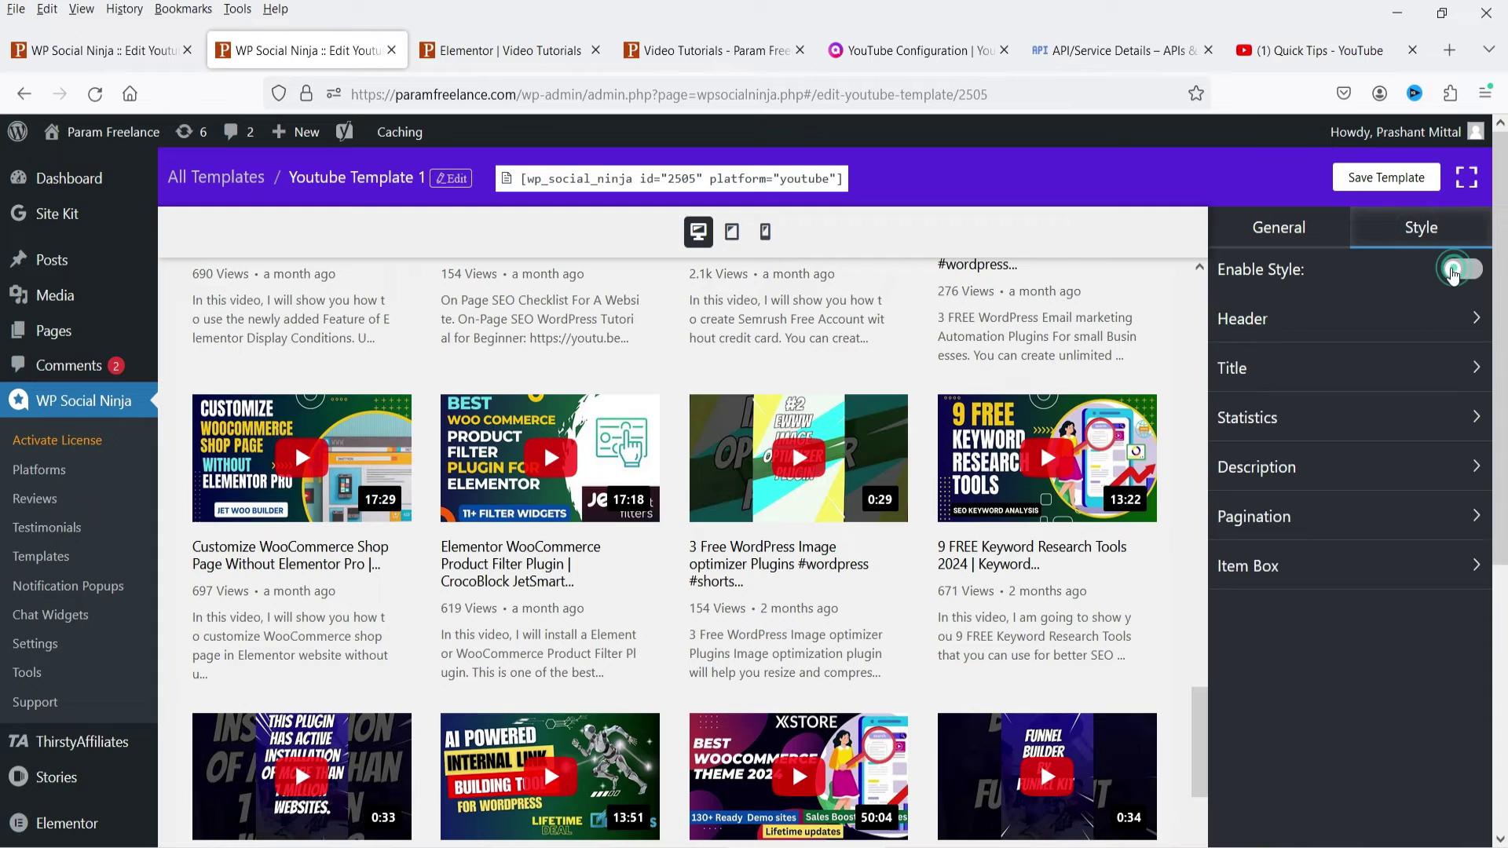
{"action": "scroll", "coordinate": [789, 438], "scroll_direction": "up", "scroll_amount": 10}
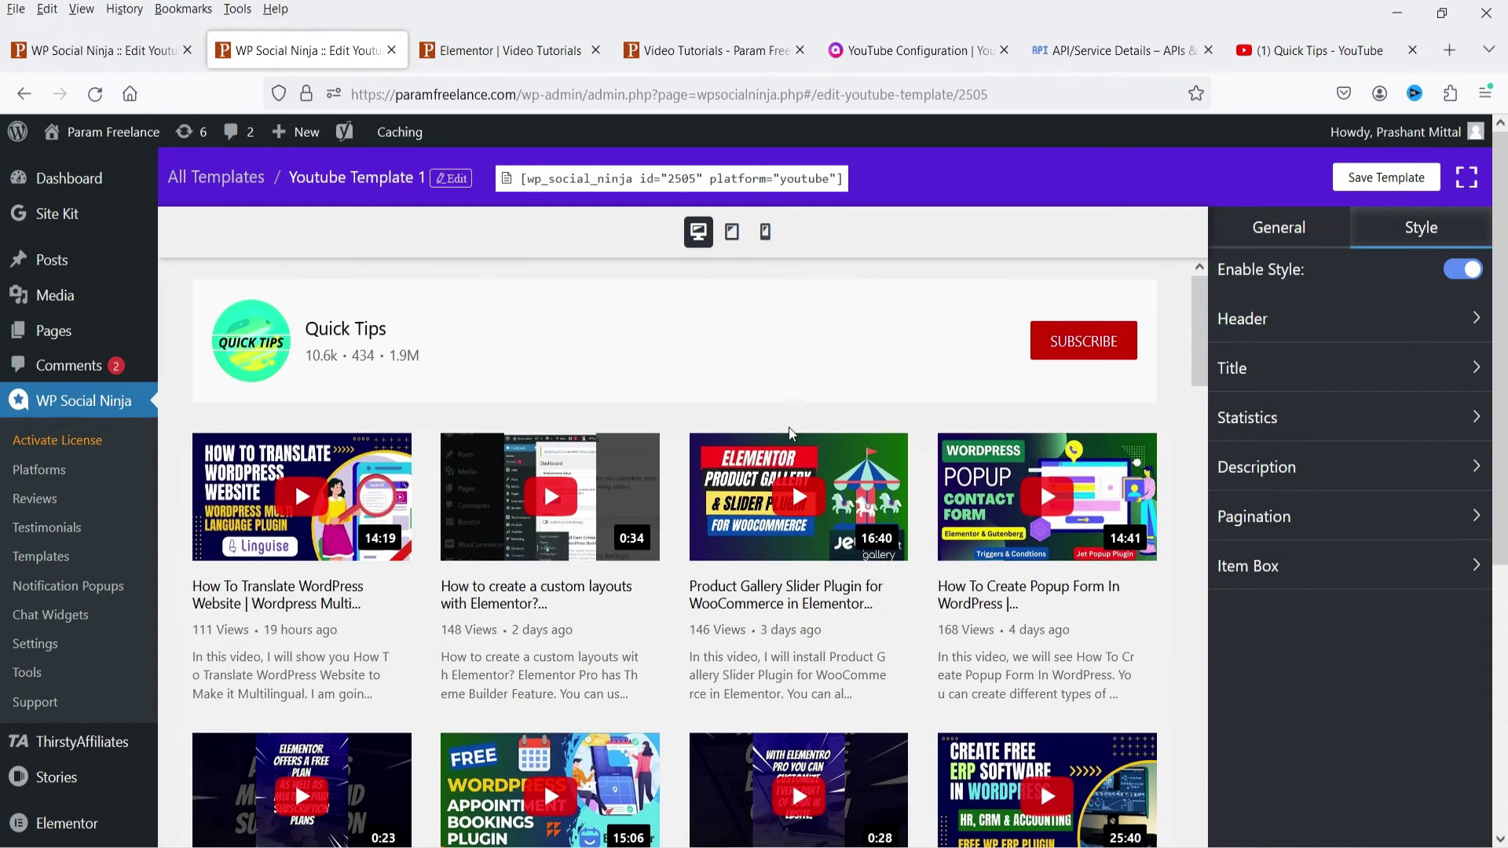
- Set the background color of the header's subscribe button to dark blue #22269D
{"action": "left_click", "coordinate": [1323, 322]}
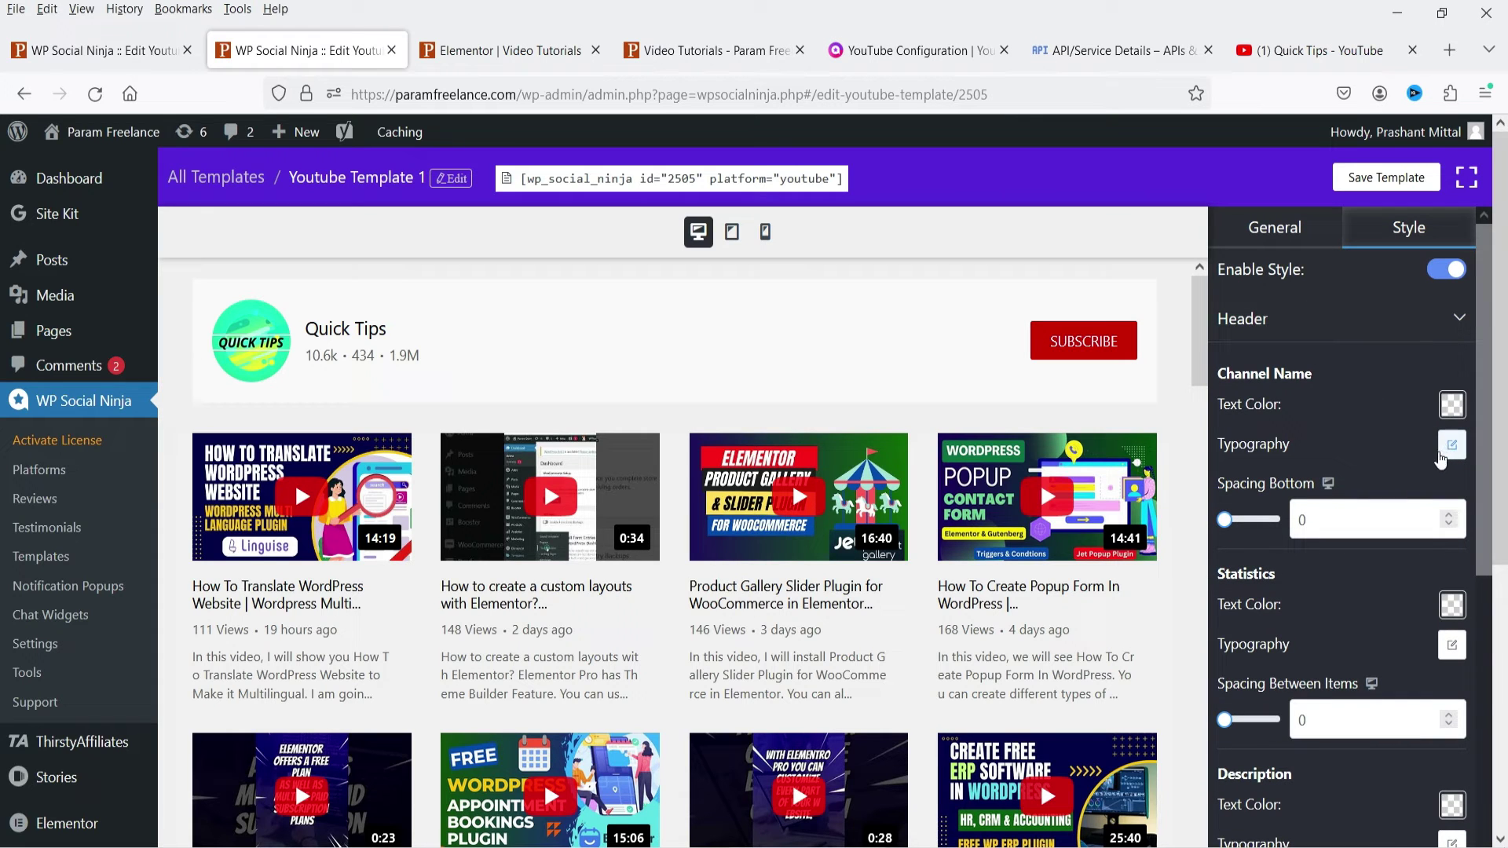
{"action": "scroll", "coordinate": [1322, 440], "scroll_direction": "down", "scroll_amount": 4}
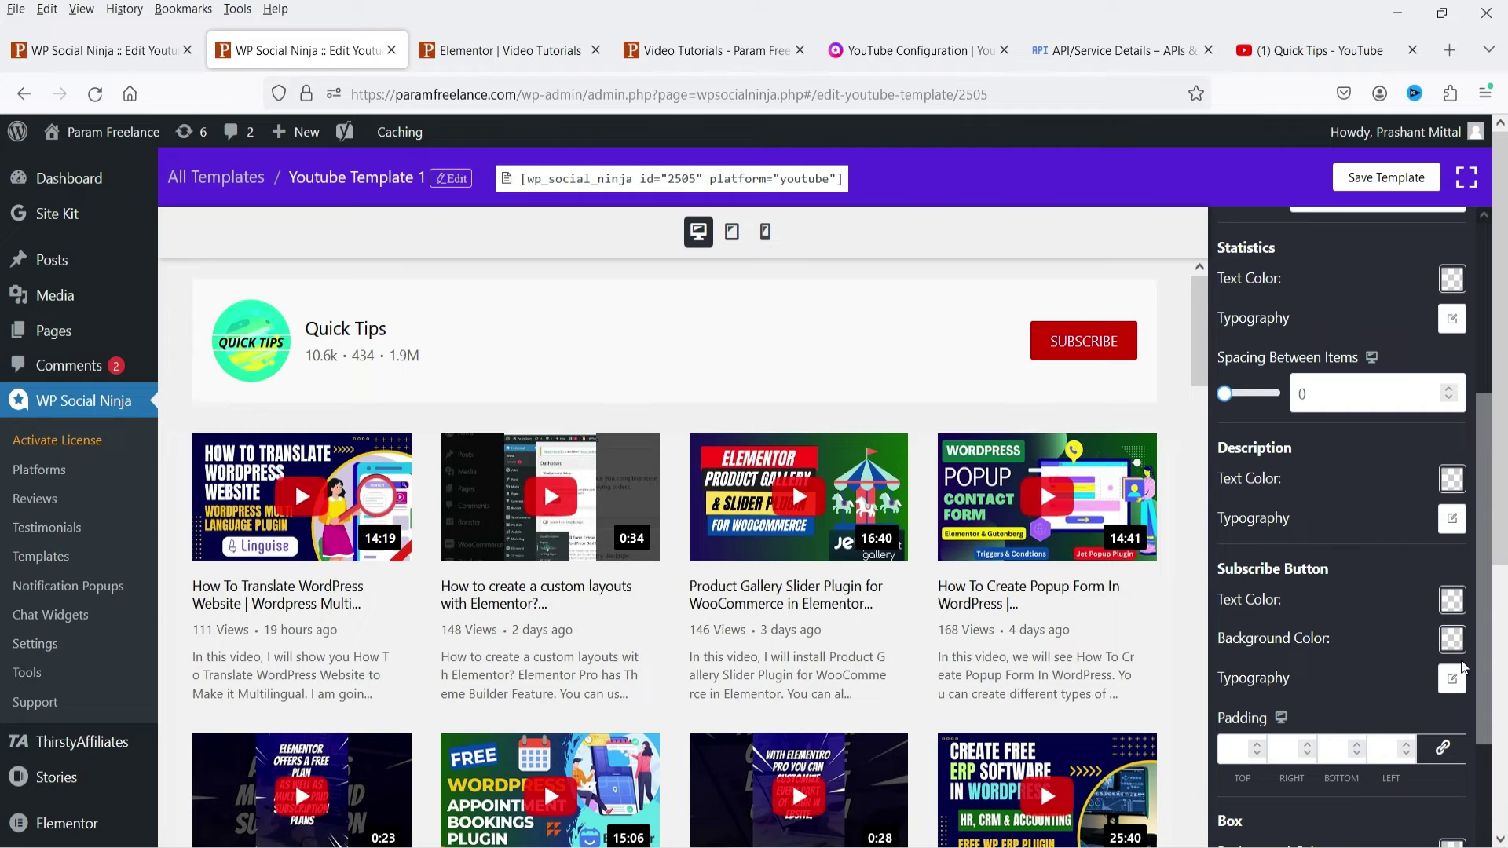
{"action": "left_click", "coordinate": [1452, 638]}
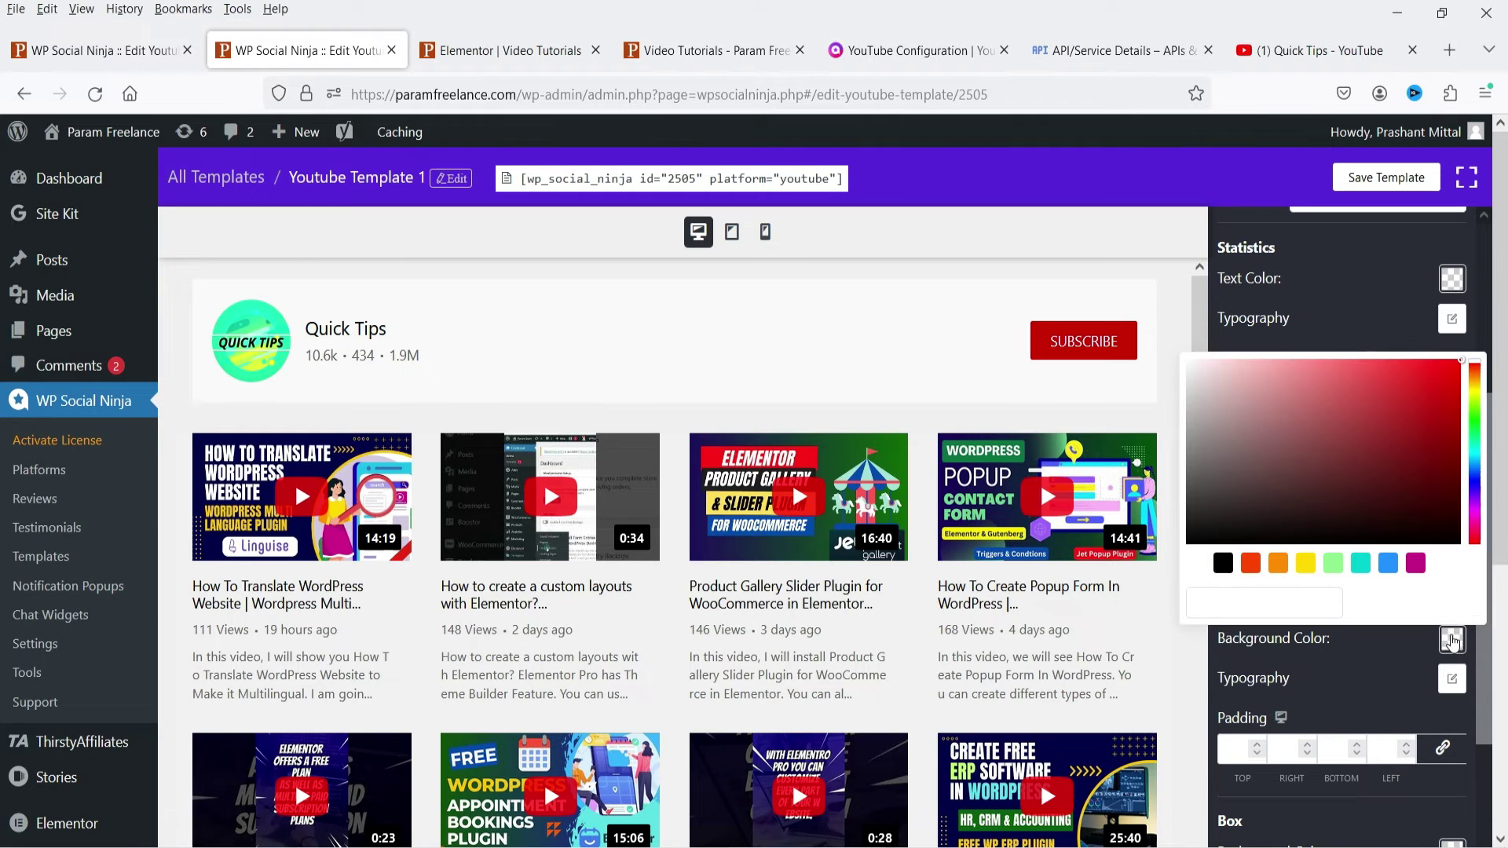
{"action": "left_click", "coordinate": [1478, 482]}
{"action": "left_click", "coordinate": [1401, 432]}
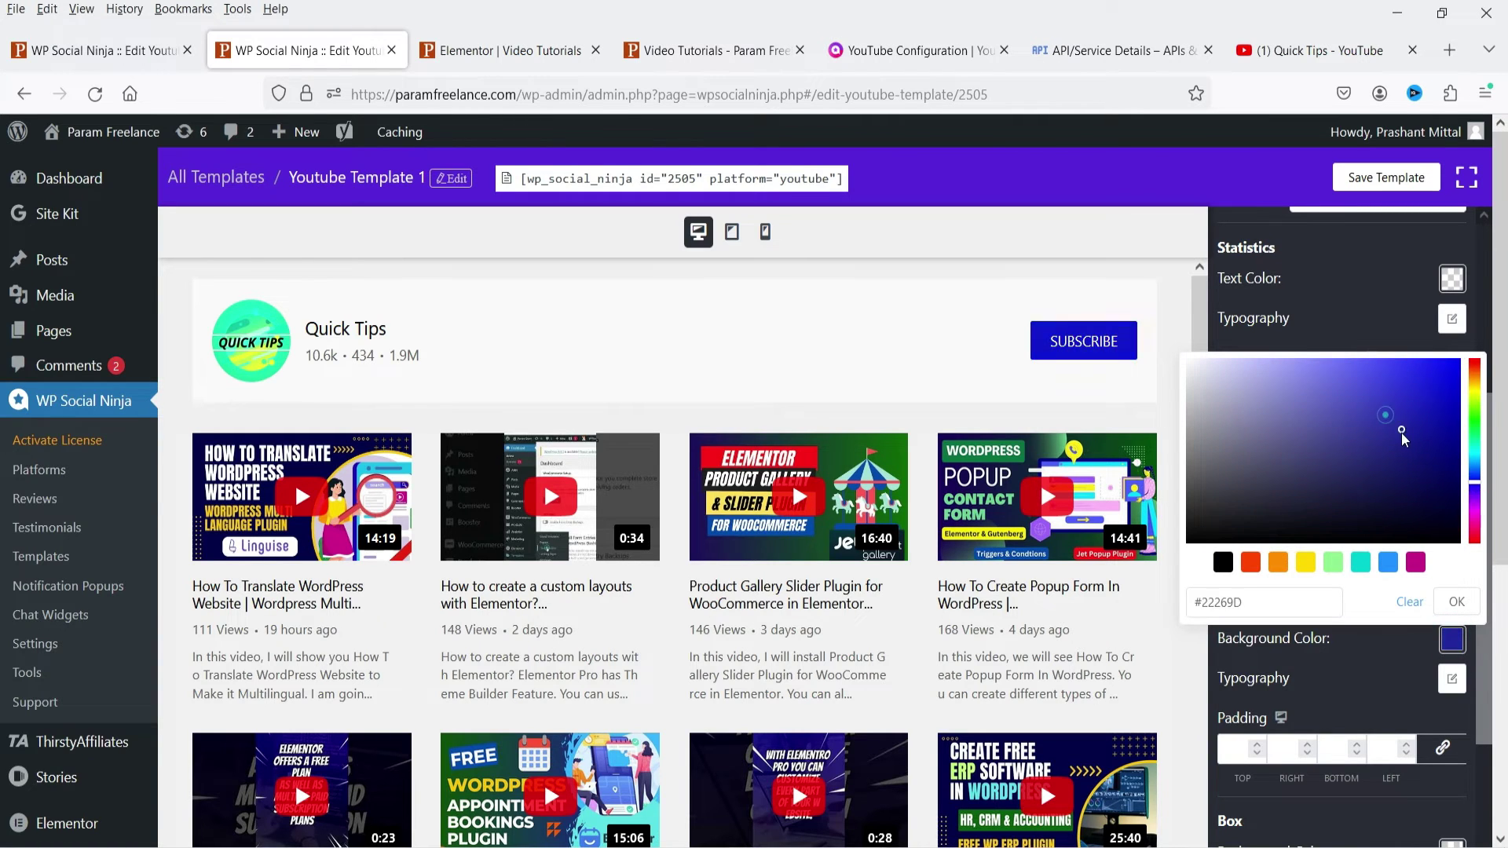
{"action": "left_click", "coordinate": [1345, 340]}
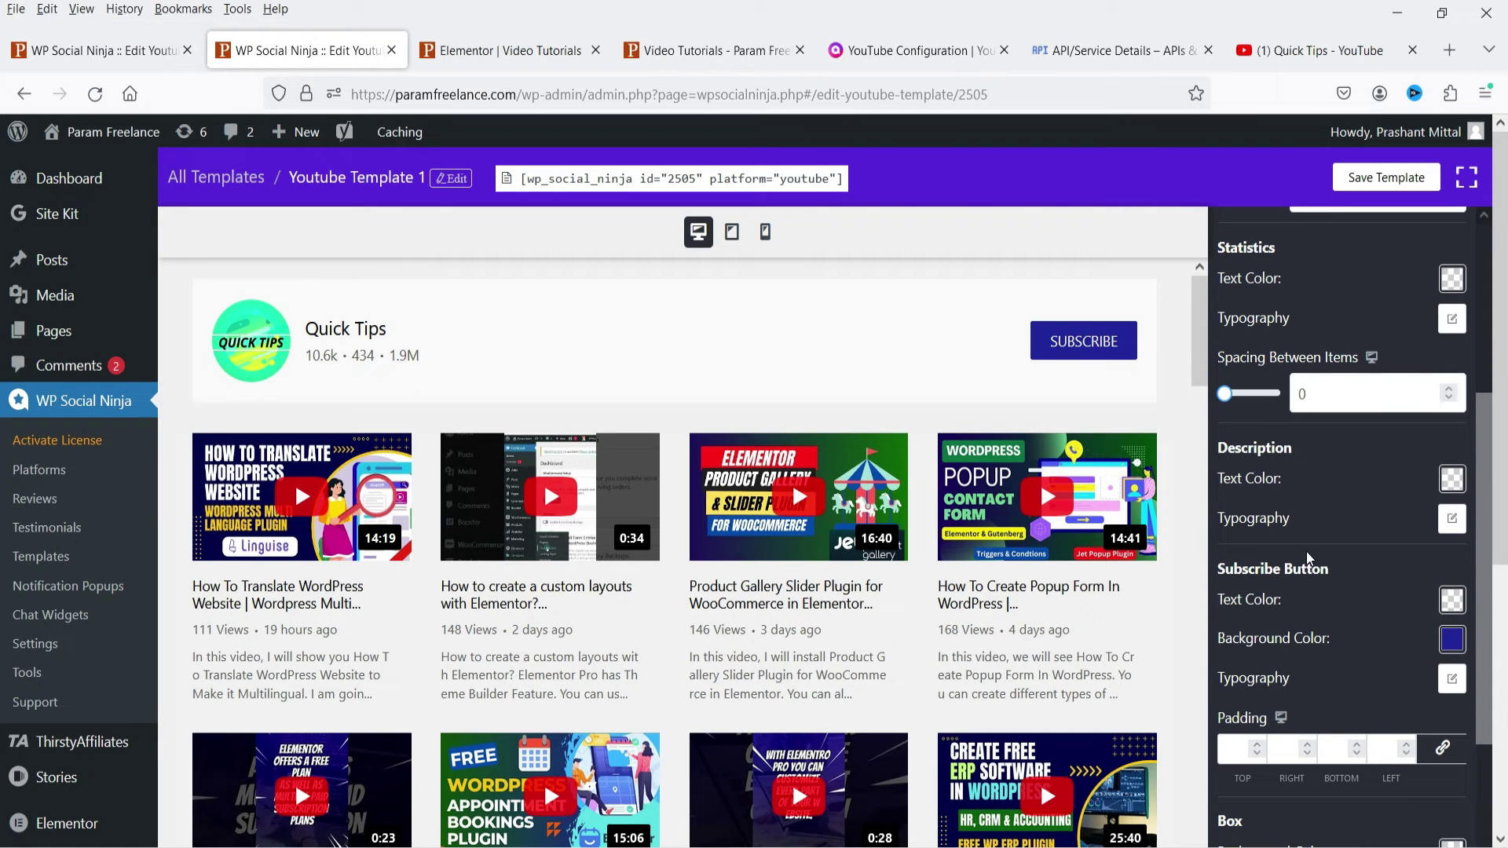
- Set the background color of the feed header's box to a light blue
{"action": "scroll", "coordinate": [1307, 553], "scroll_direction": "down", "scroll_amount": 4}
{"action": "left_click", "coordinate": [1453, 527]}
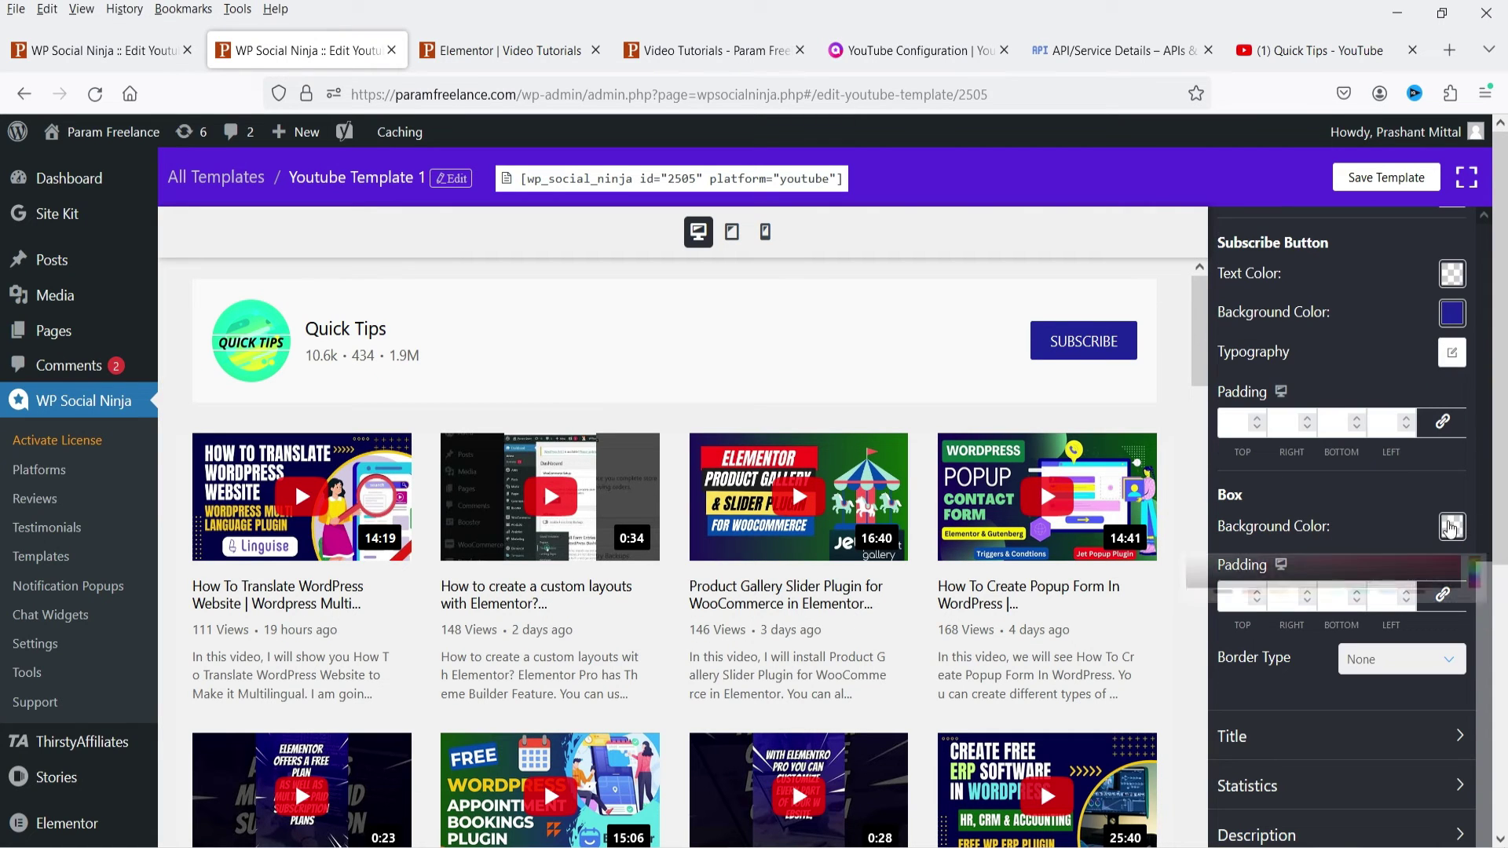
{"action": "left_click", "coordinate": [1242, 596]}
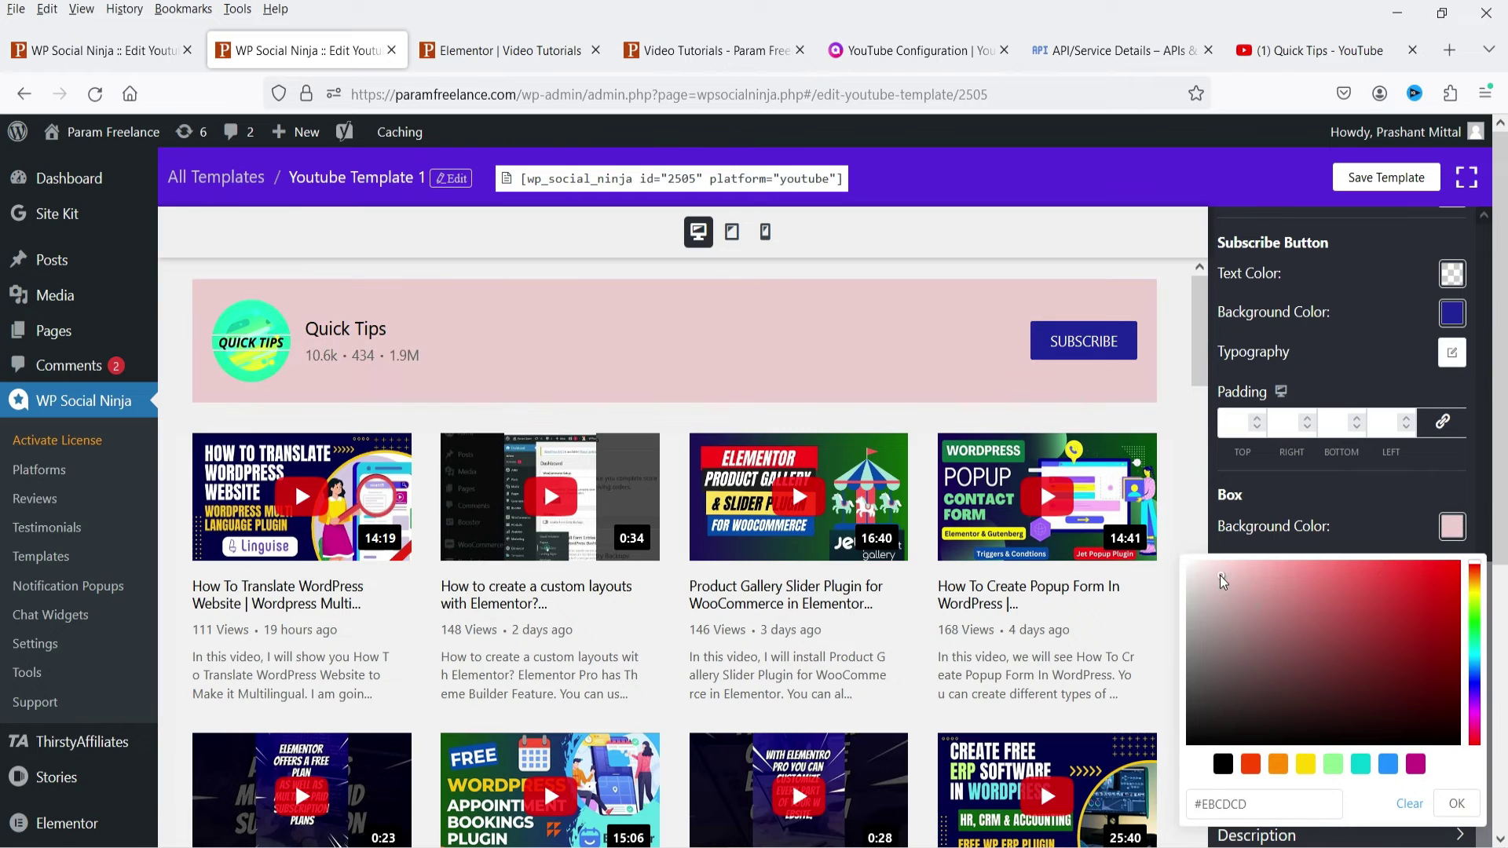
{"action": "left_click", "coordinate": [1335, 766]}
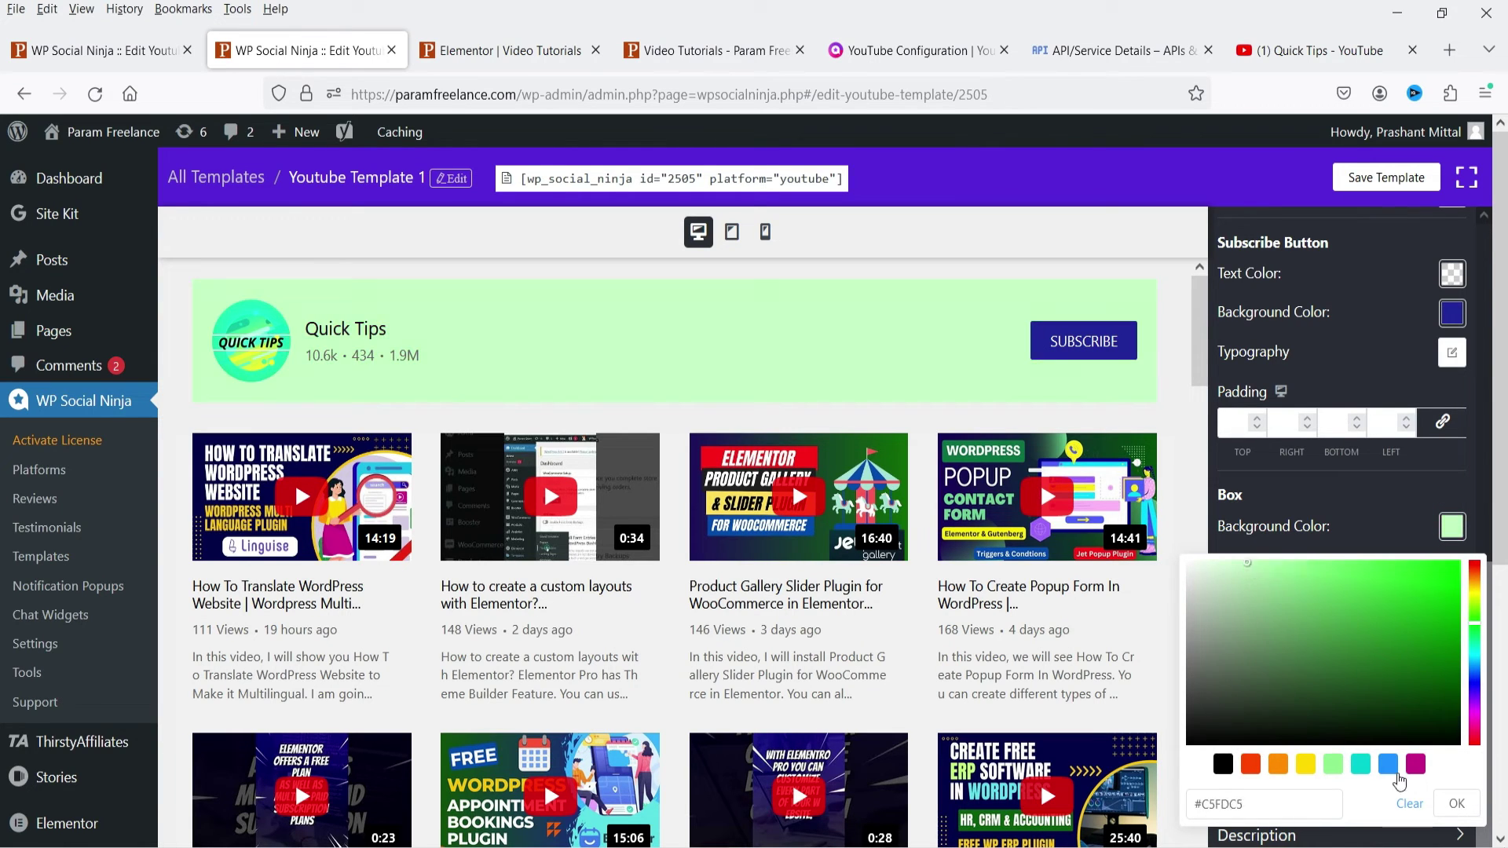
{"action": "left_click", "coordinate": [1389, 764]}
{"action": "left_click", "coordinate": [1371, 505]}
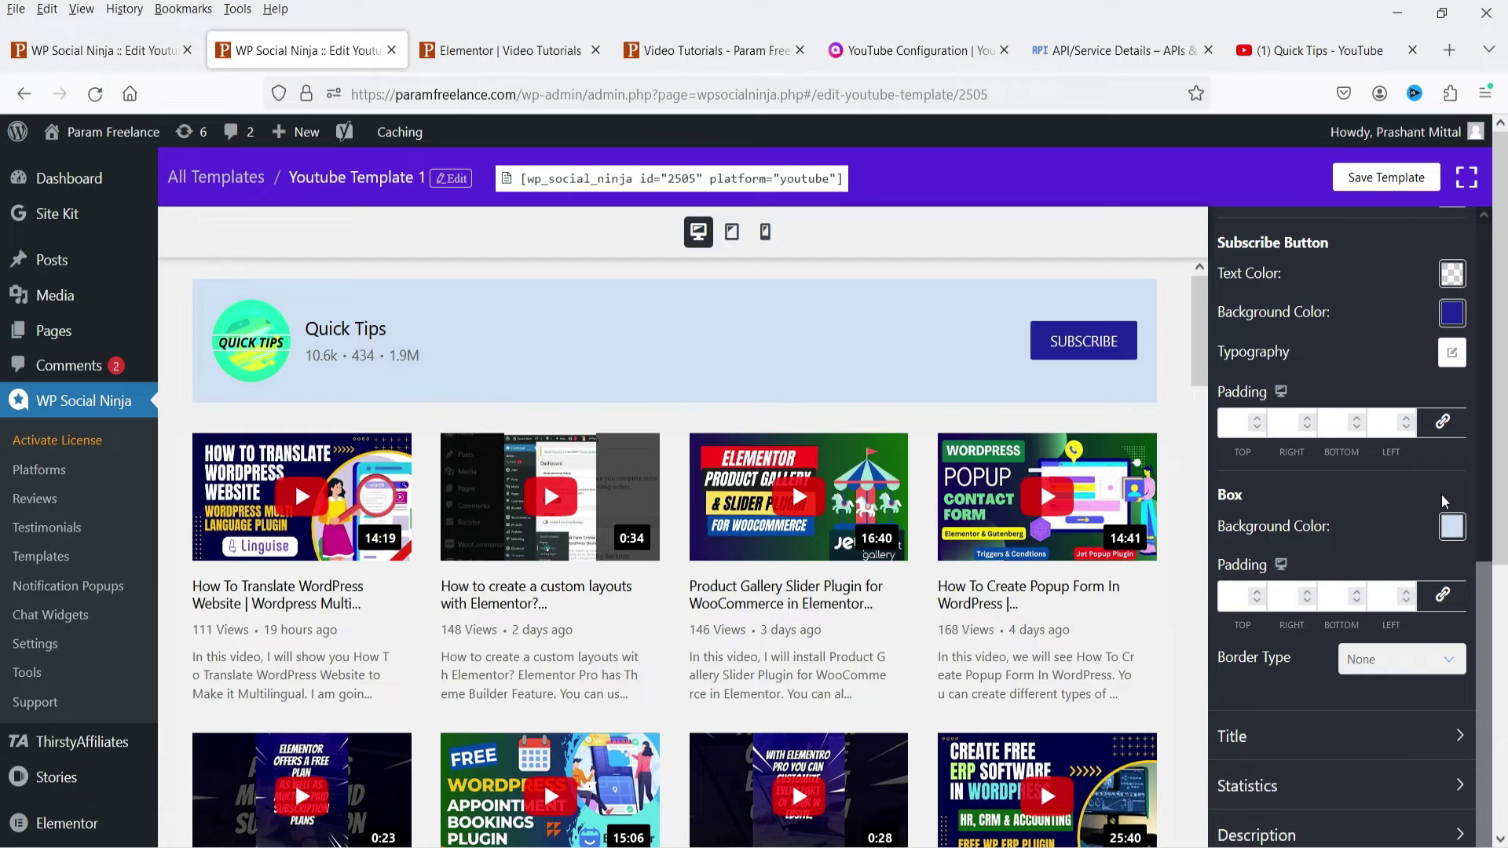
- Try a typography size of 32 for the video titles and clear the size again
{"action": "scroll", "coordinate": [1441, 493], "scroll_direction": "down", "scroll_amount": 1}
{"action": "left_click", "coordinate": [1235, 707]}
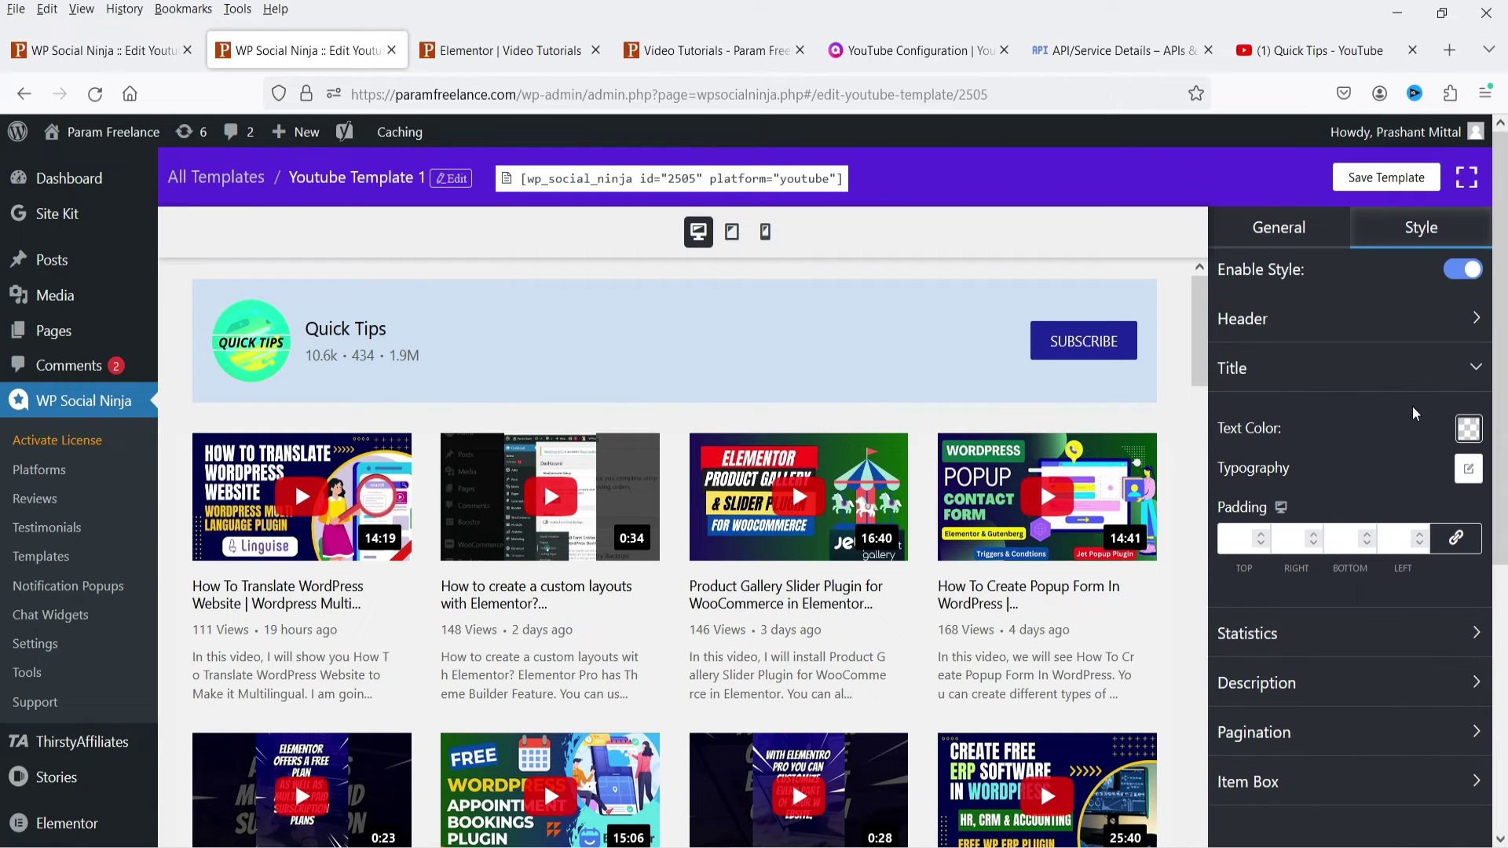
{"action": "left_click", "coordinate": [1463, 477]}
{"action": "left_click", "coordinate": [1358, 378]}
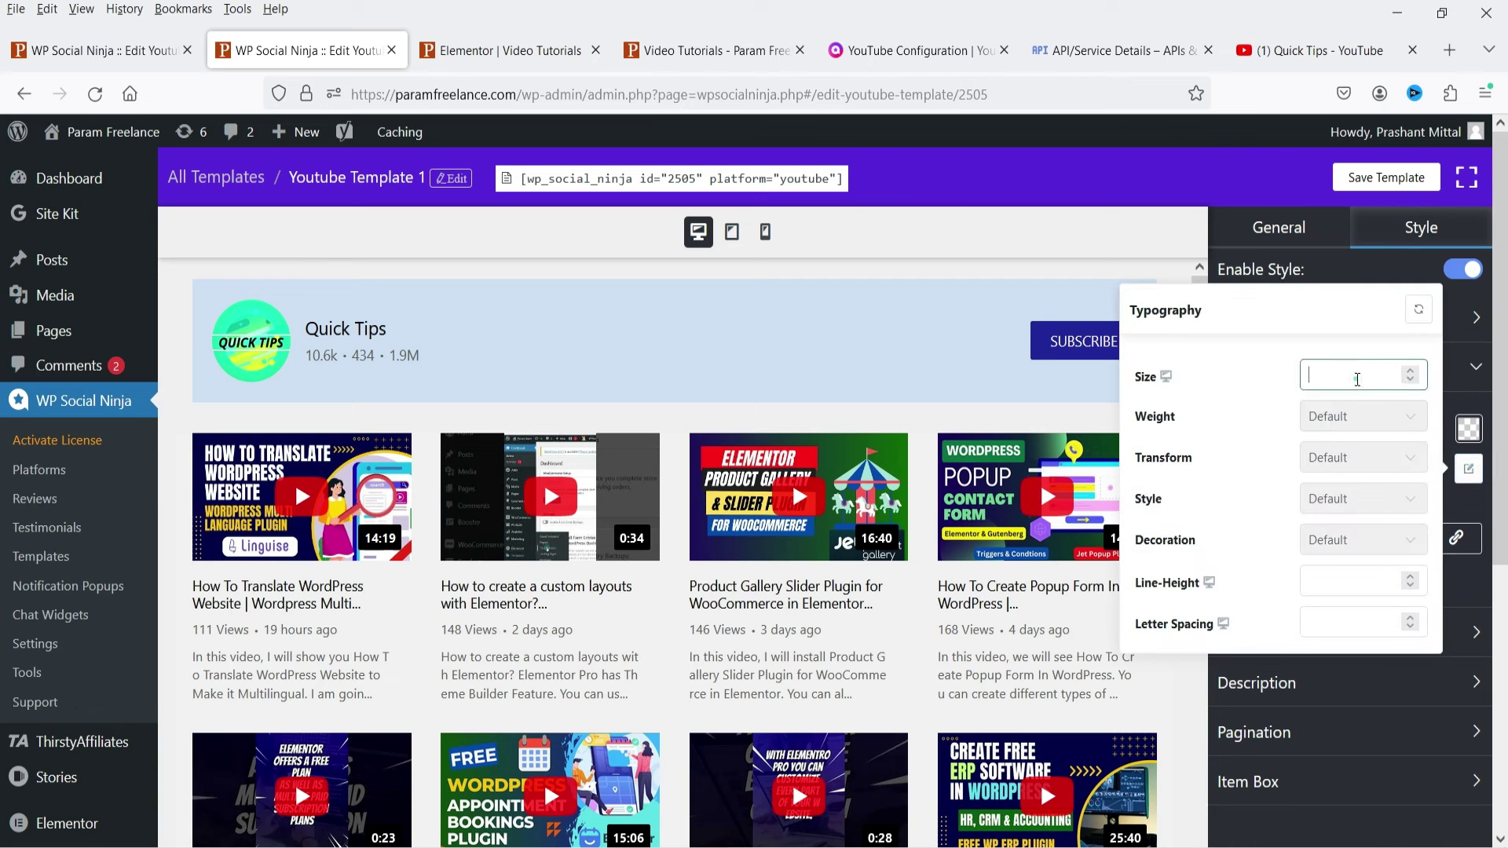
{"action": "type", "text": "32"}
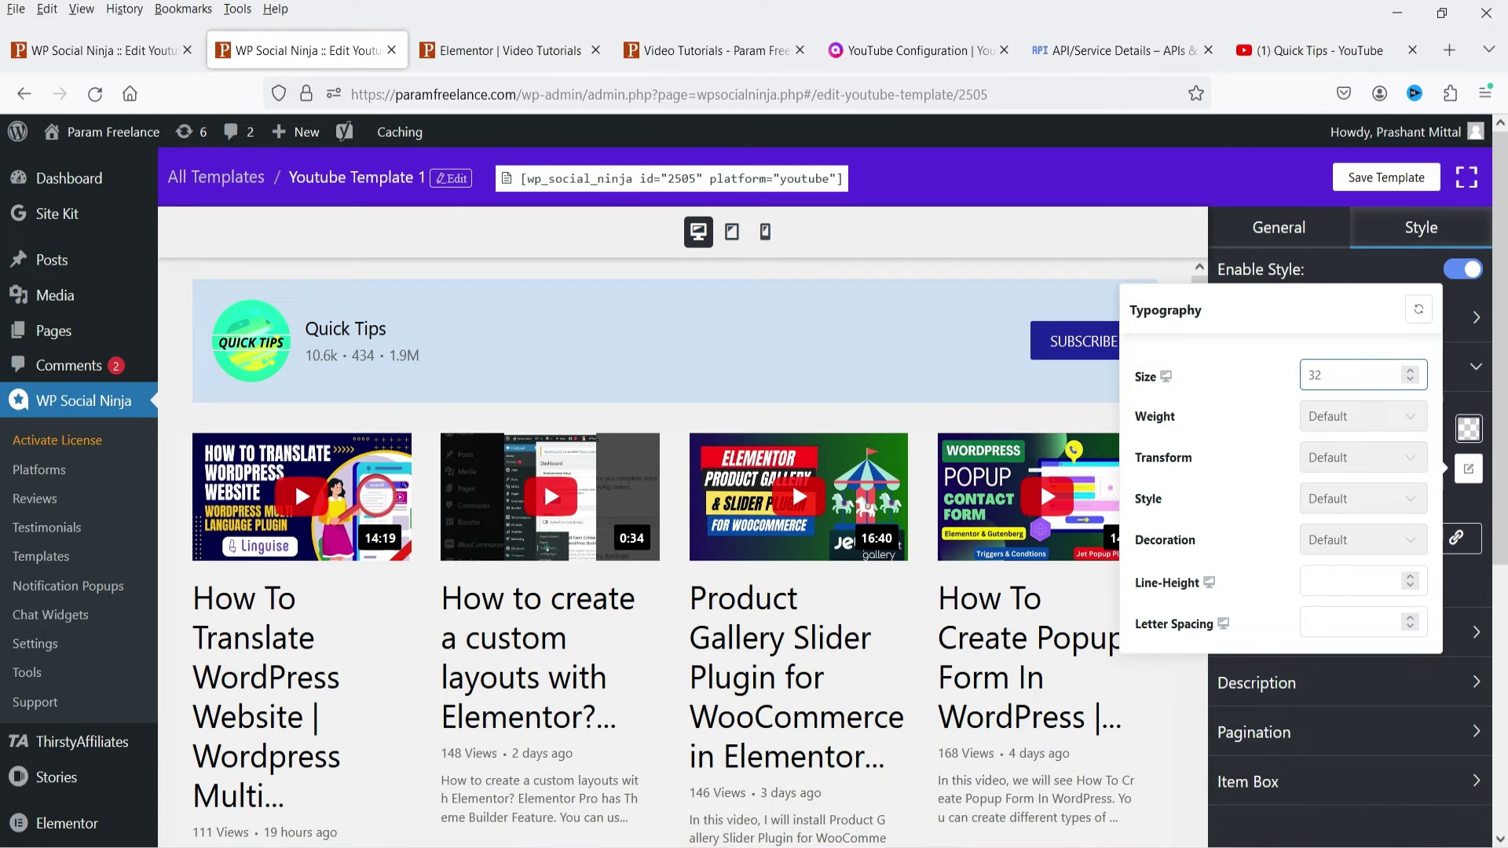
{"action": "double_click", "coordinate": [1357, 378]}
{"action": "key", "text": "BackSpace"}
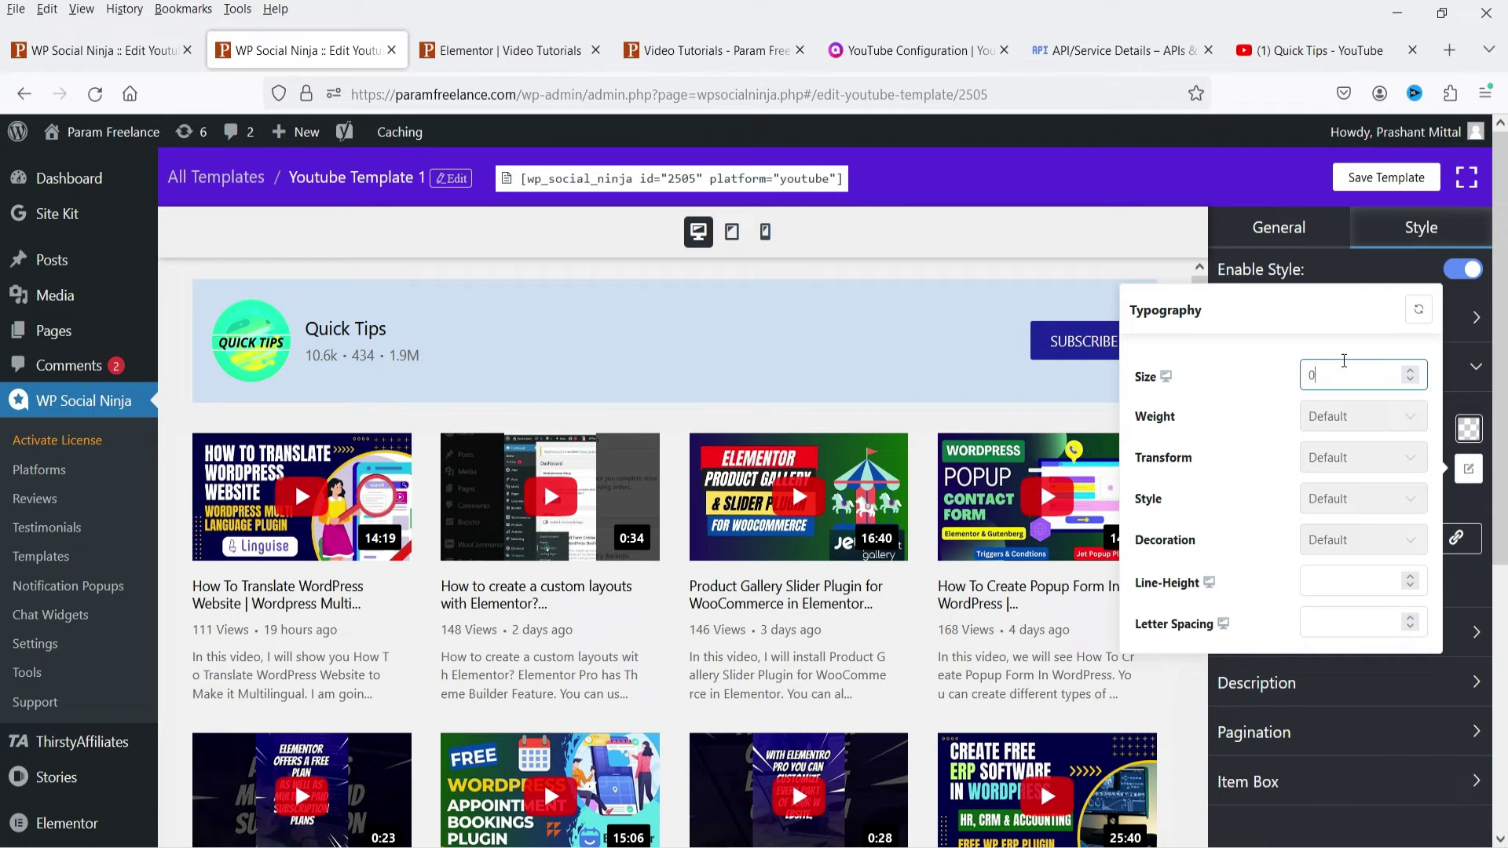
{"action": "left_click", "coordinate": [1335, 273]}
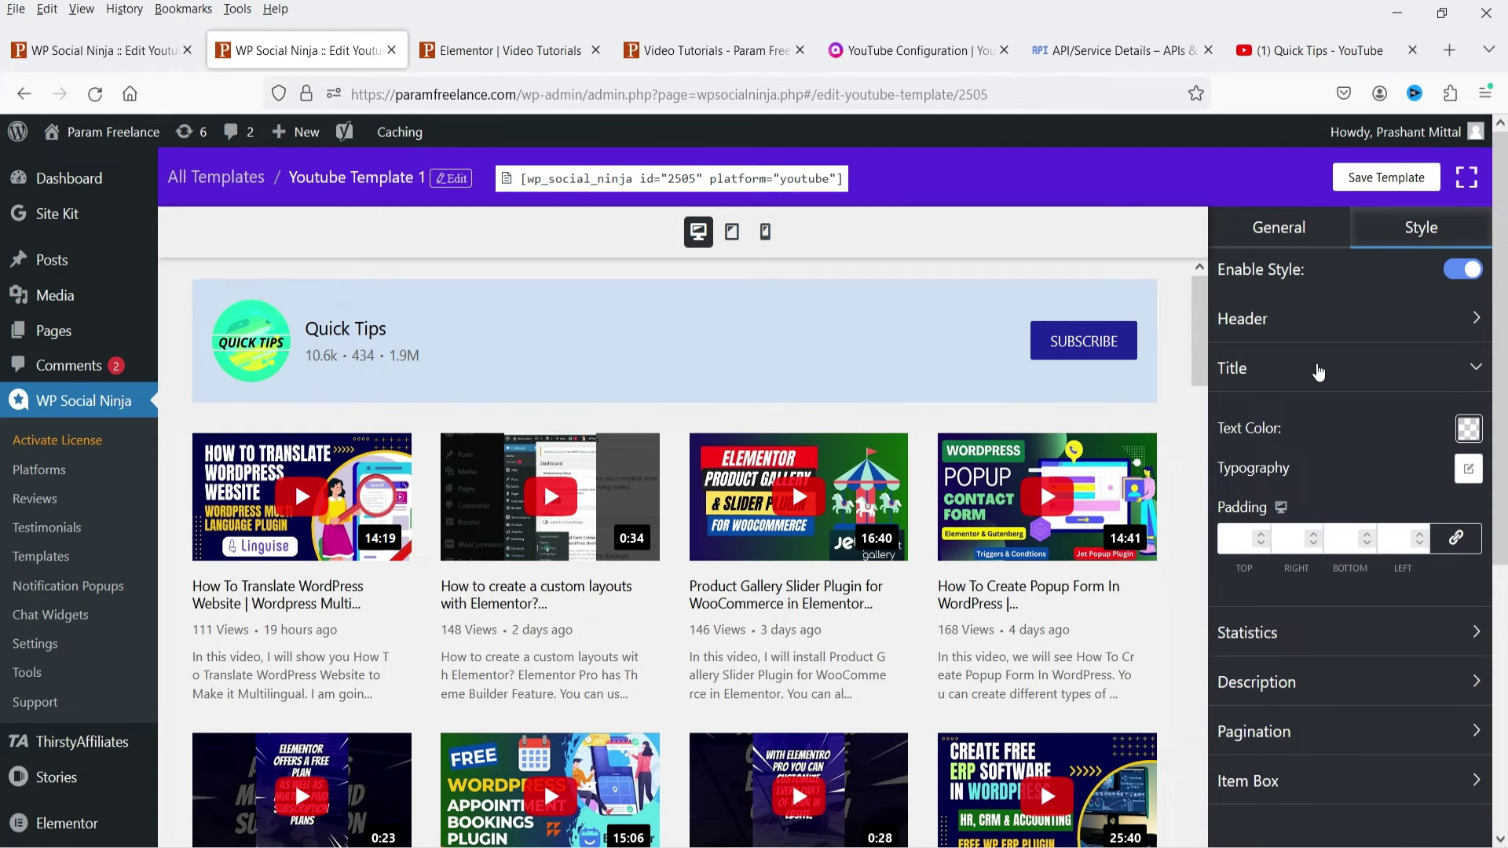
{"action": "left_click", "coordinate": [1316, 368]}
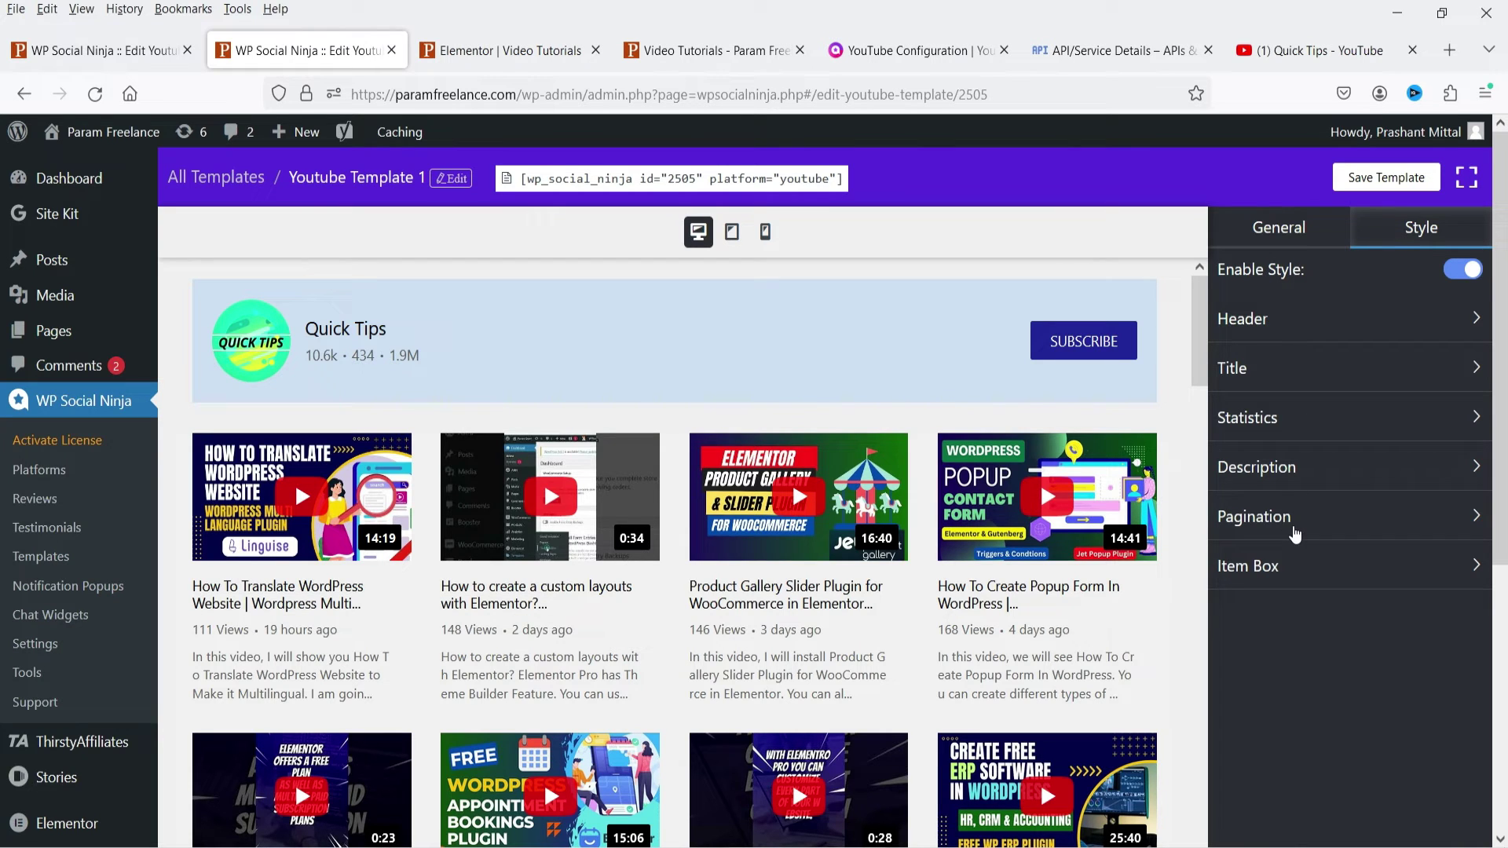
- Give the feed's item boxes a light green background and a padding of 10 on all four sides
{"action": "left_click", "coordinate": [1309, 567]}
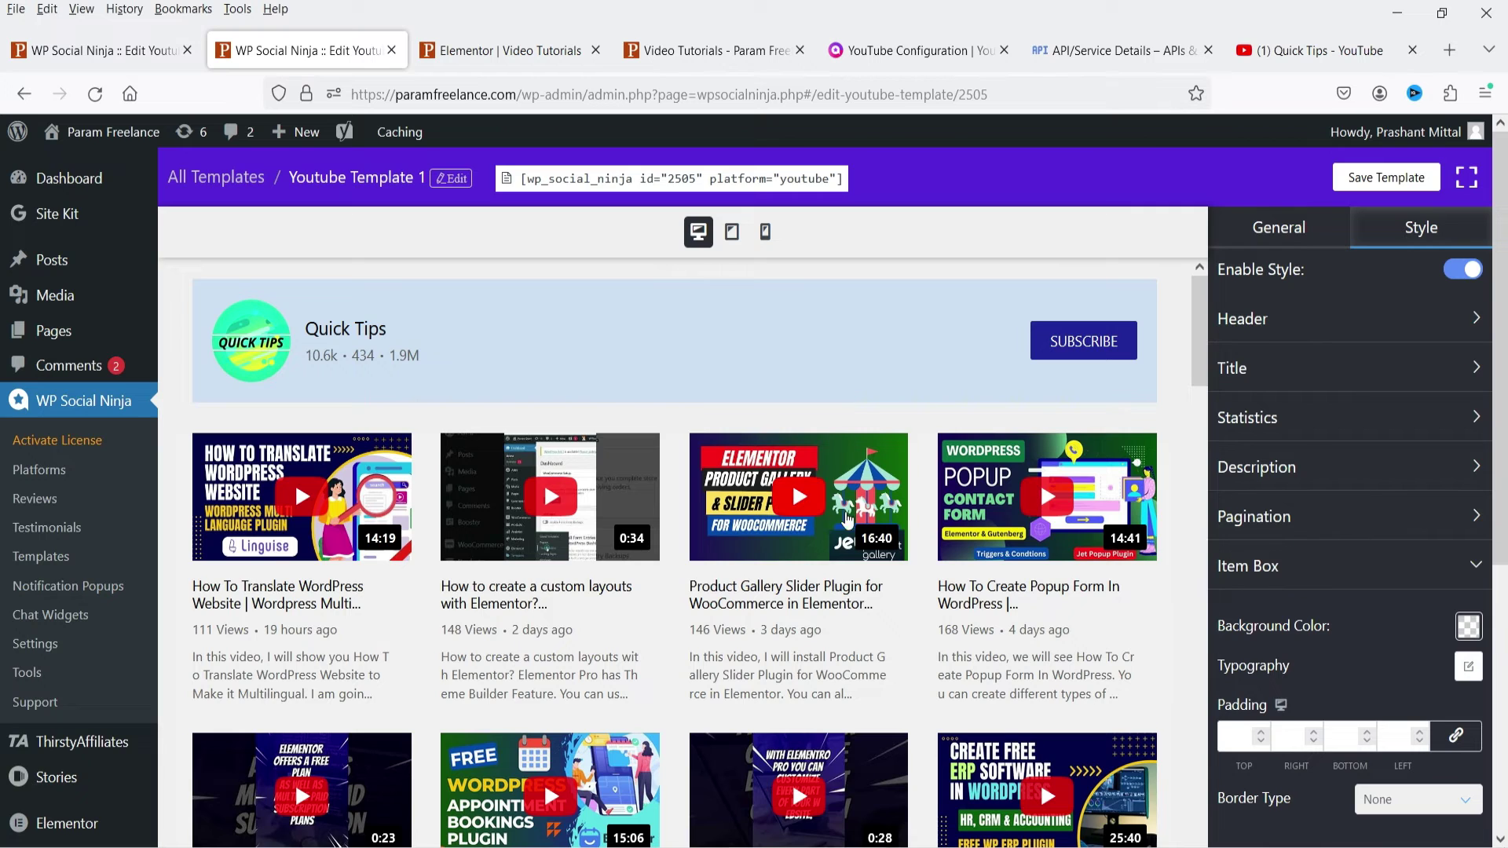
{"action": "scroll", "coordinate": [1328, 507], "scroll_direction": "down", "scroll_amount": 2}
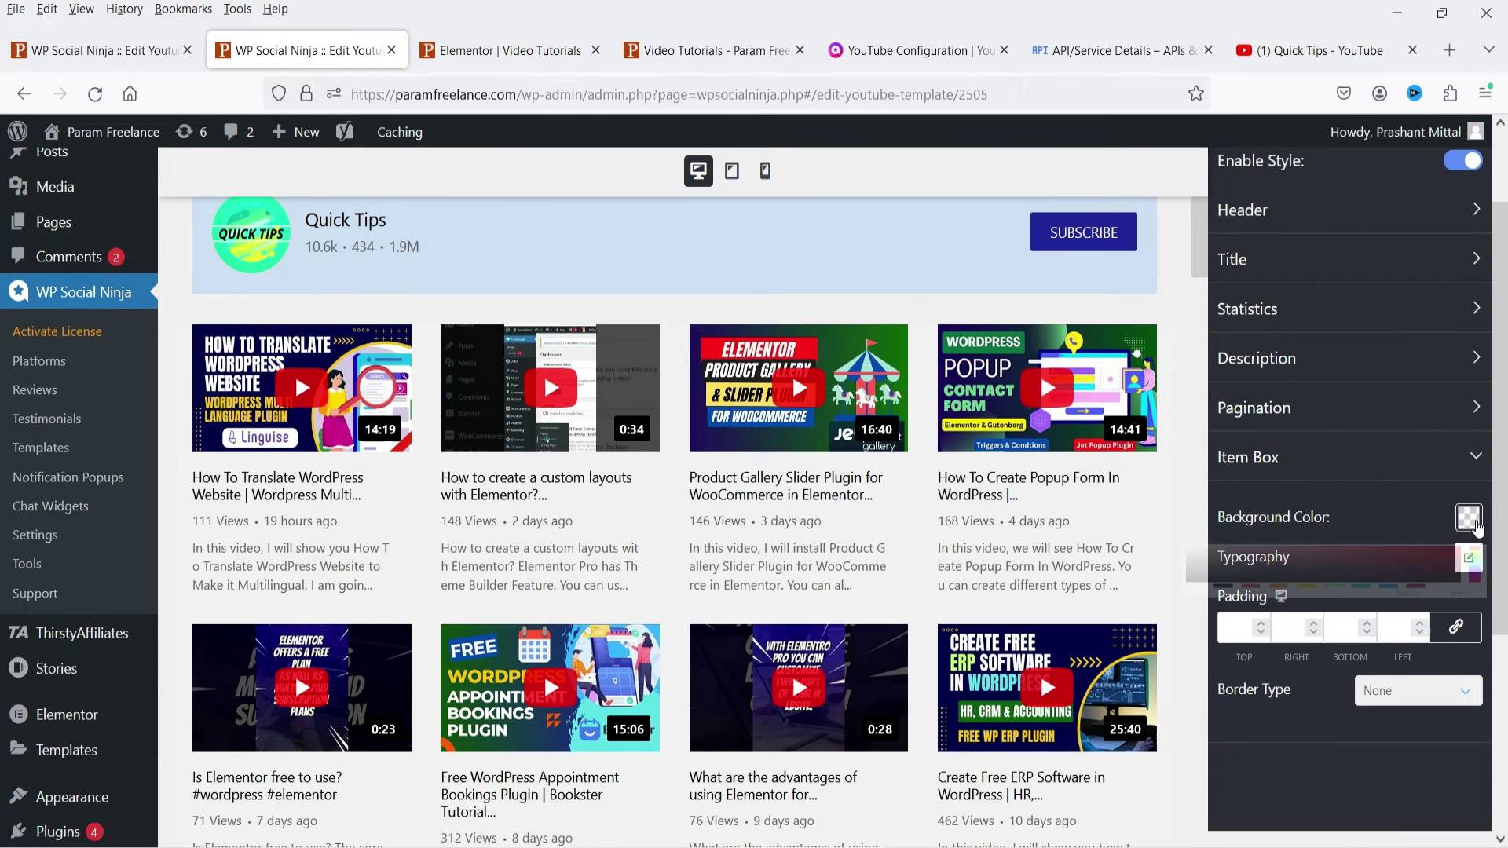
{"action": "left_click", "coordinate": [1468, 518]}
{"action": "left_click", "coordinate": [1205, 583]}
{"action": "left_click", "coordinate": [1204, 568]}
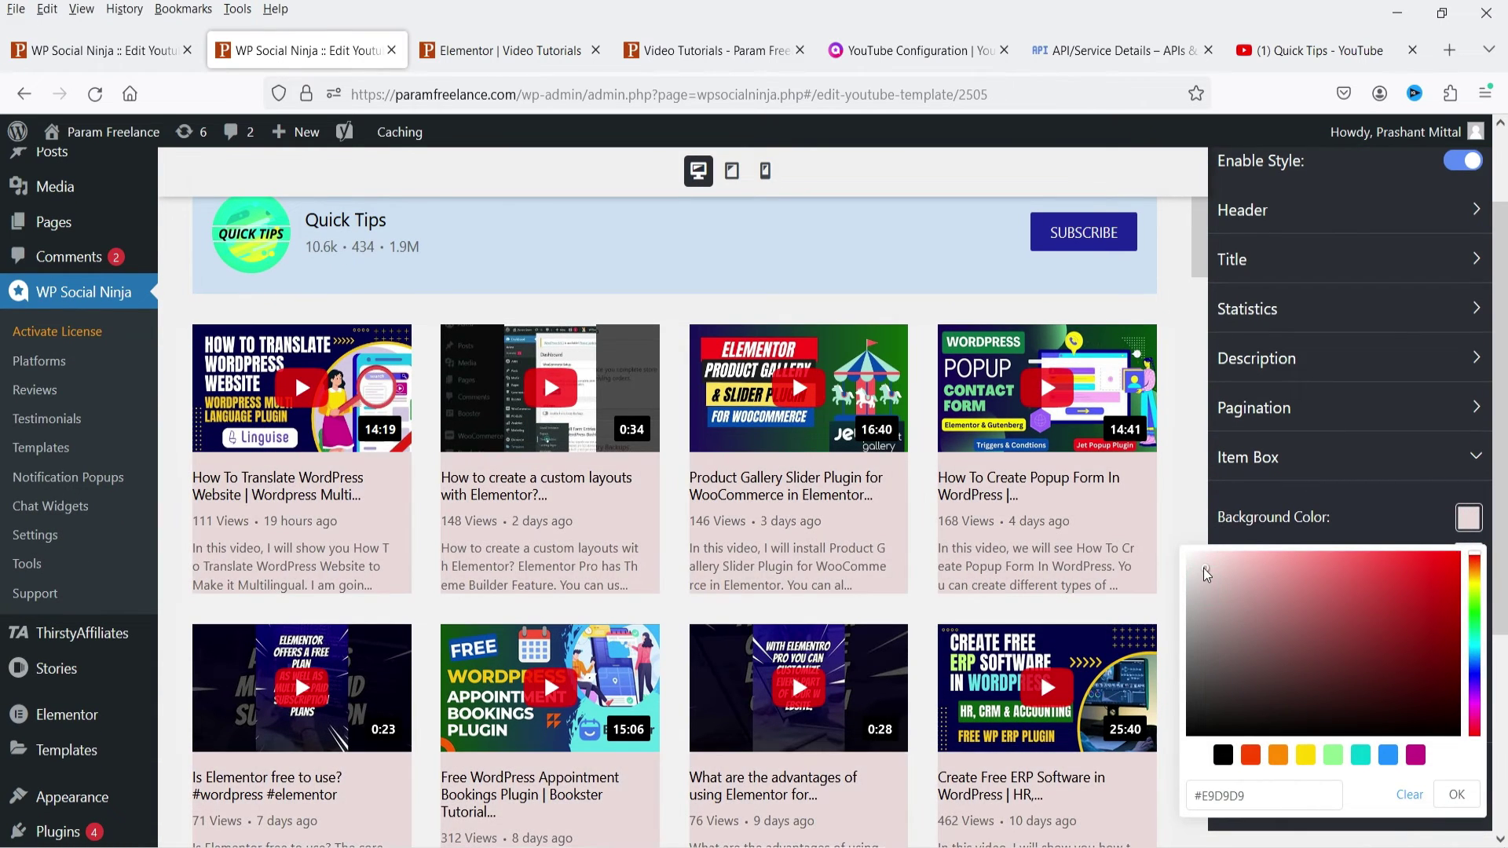
{"action": "left_click", "coordinate": [1200, 565]}
{"action": "left_click", "coordinate": [1333, 755]}
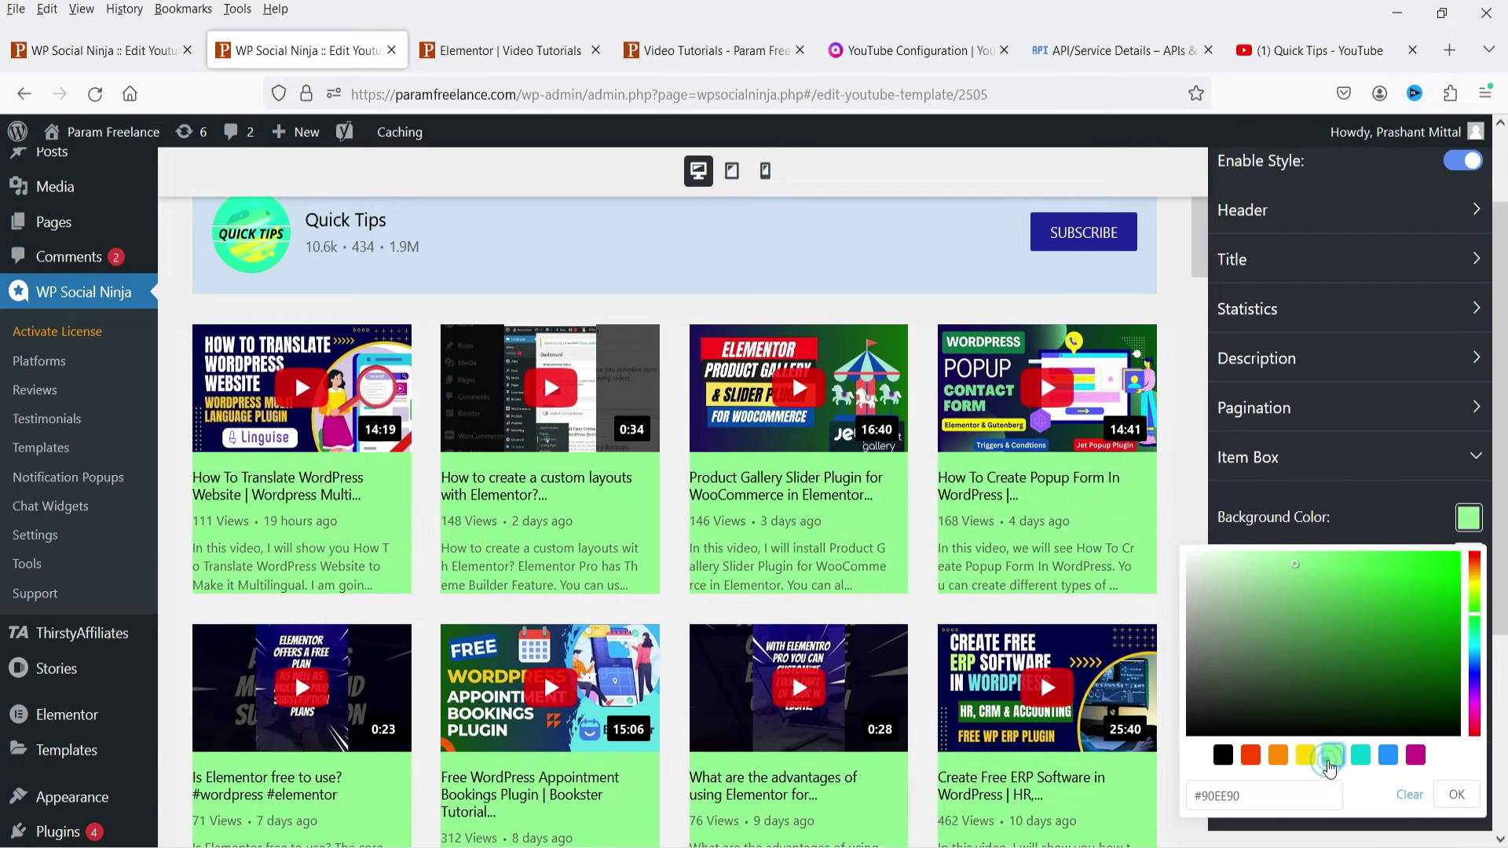
{"action": "left_click", "coordinate": [1216, 559]}
{"action": "type", "text": "10"}
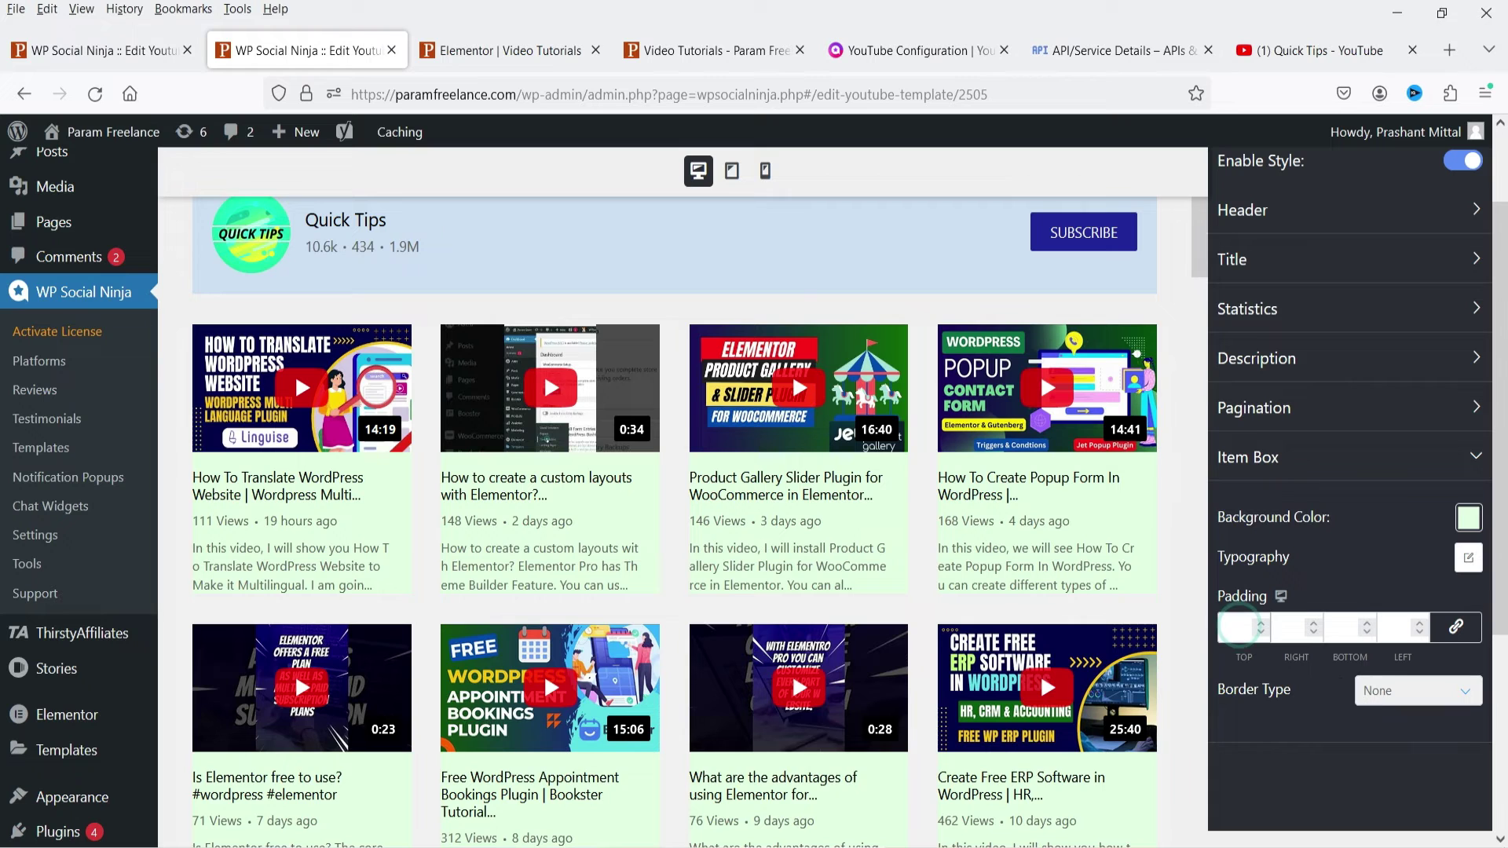
{"action": "left_click", "coordinate": [1456, 627]}
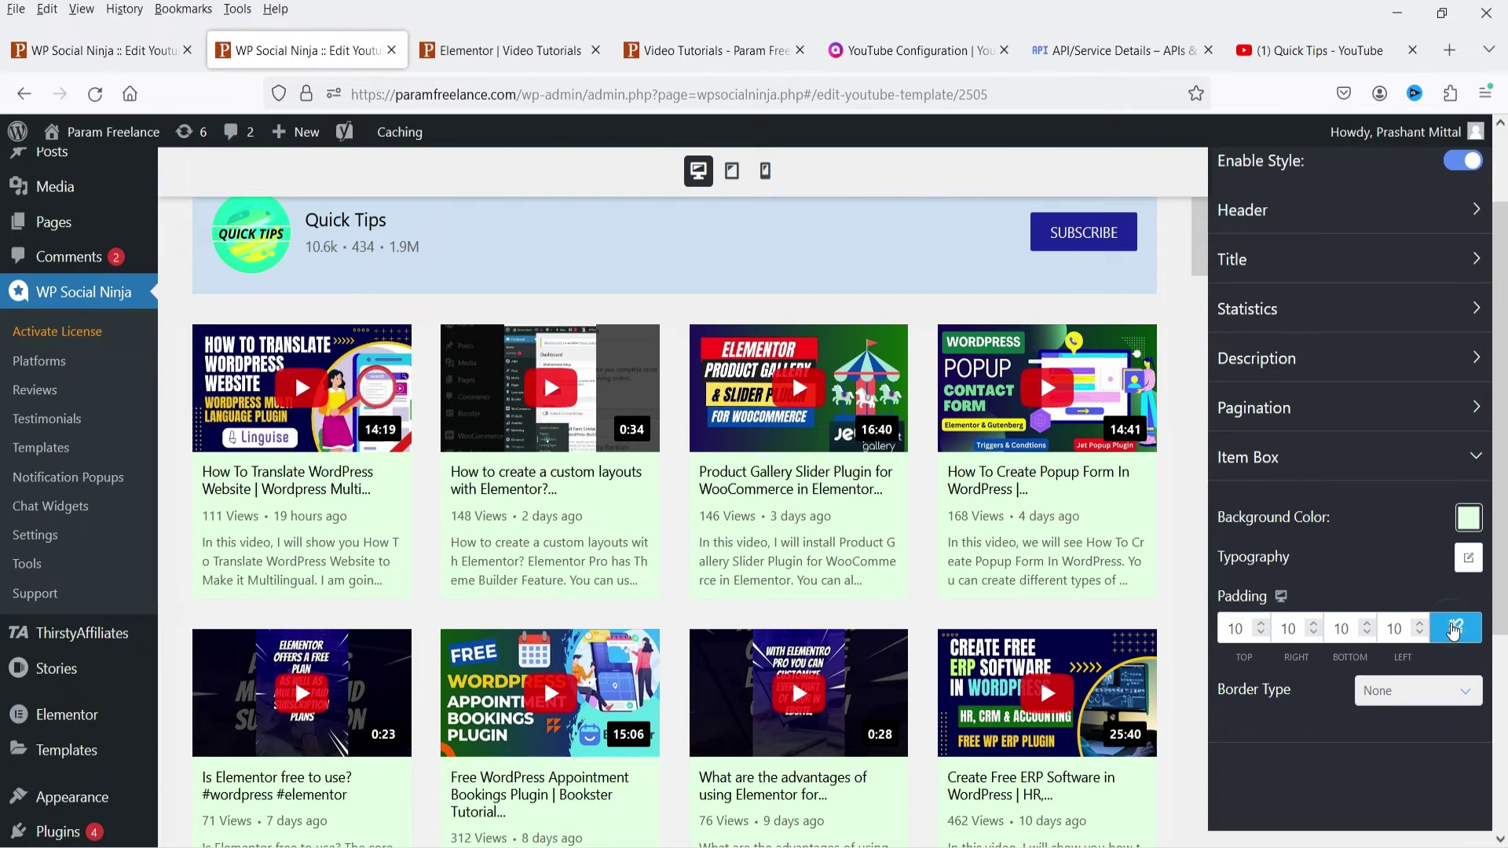
- Add a dotted, near-black border with a width of 1 on all four sides of the item boxes
{"action": "left_click", "coordinate": [1389, 696]}
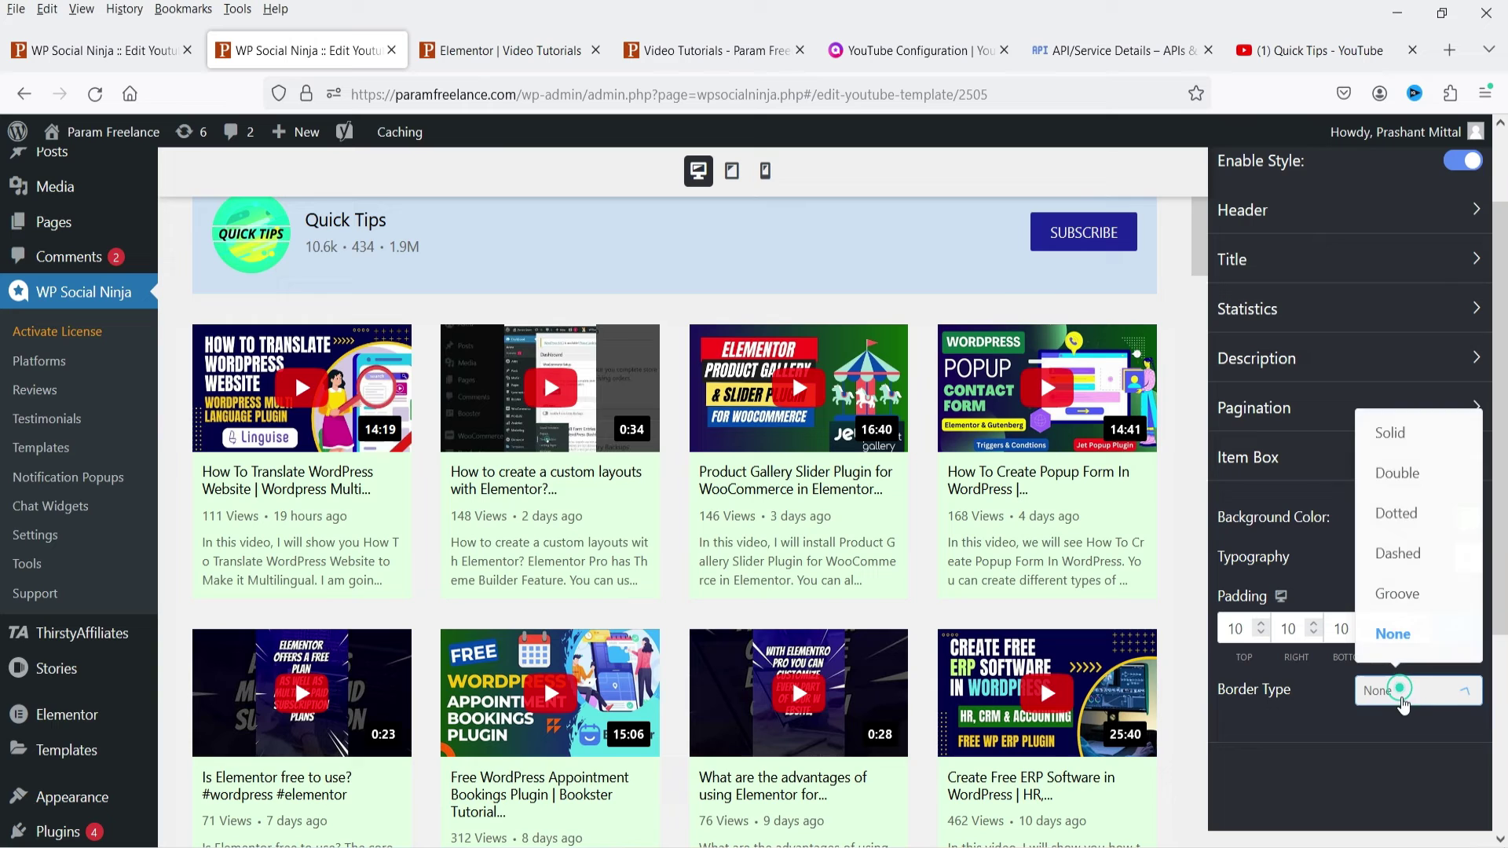
{"action": "left_click", "coordinate": [1432, 512]}
{"action": "scroll", "coordinate": [1300, 737], "scroll_direction": "down", "scroll_amount": 1}
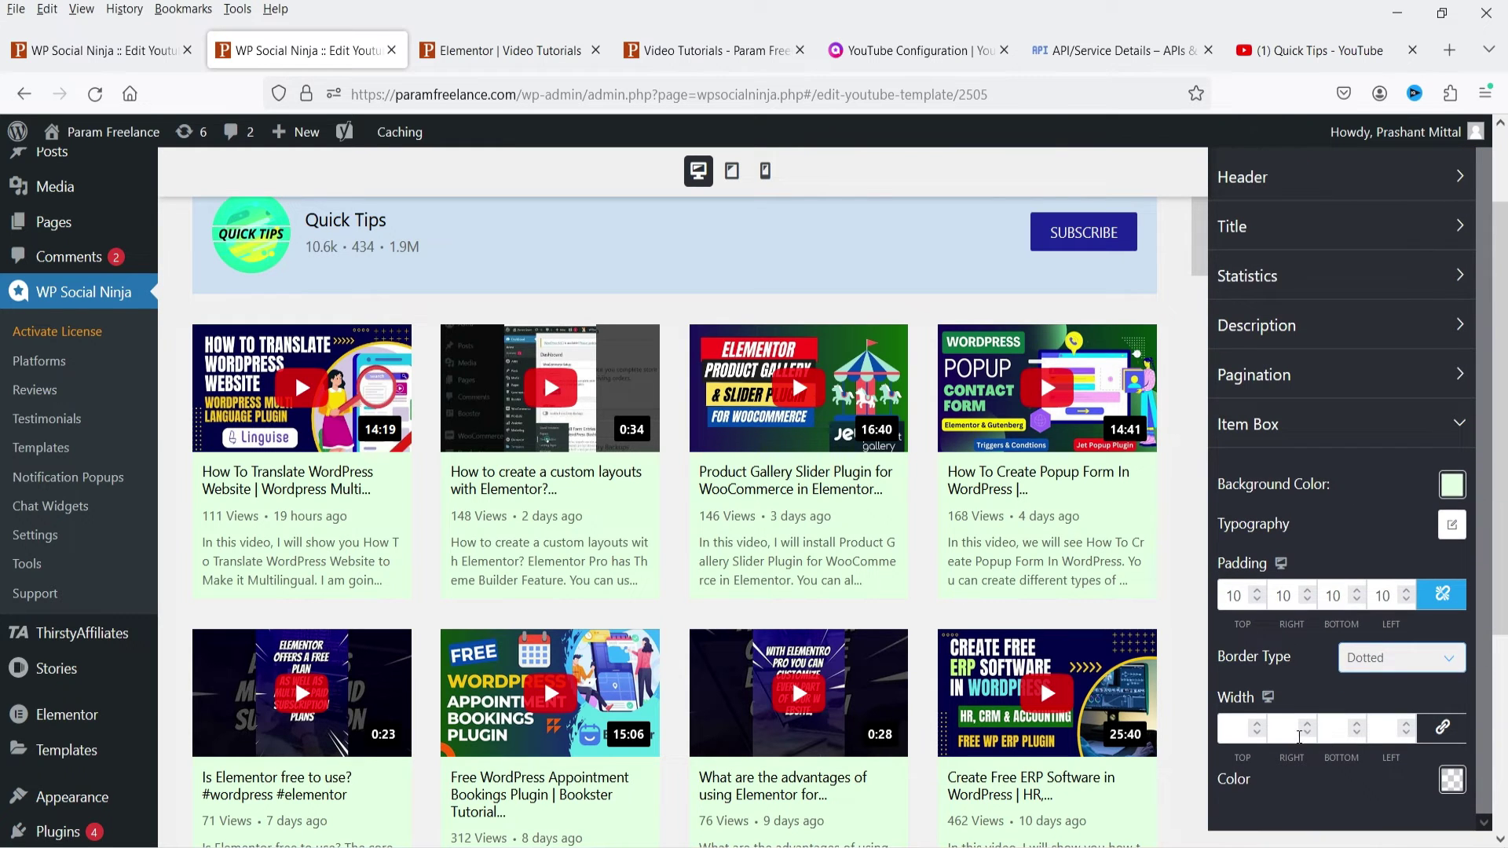
{"action": "left_click", "coordinate": [1259, 723]}
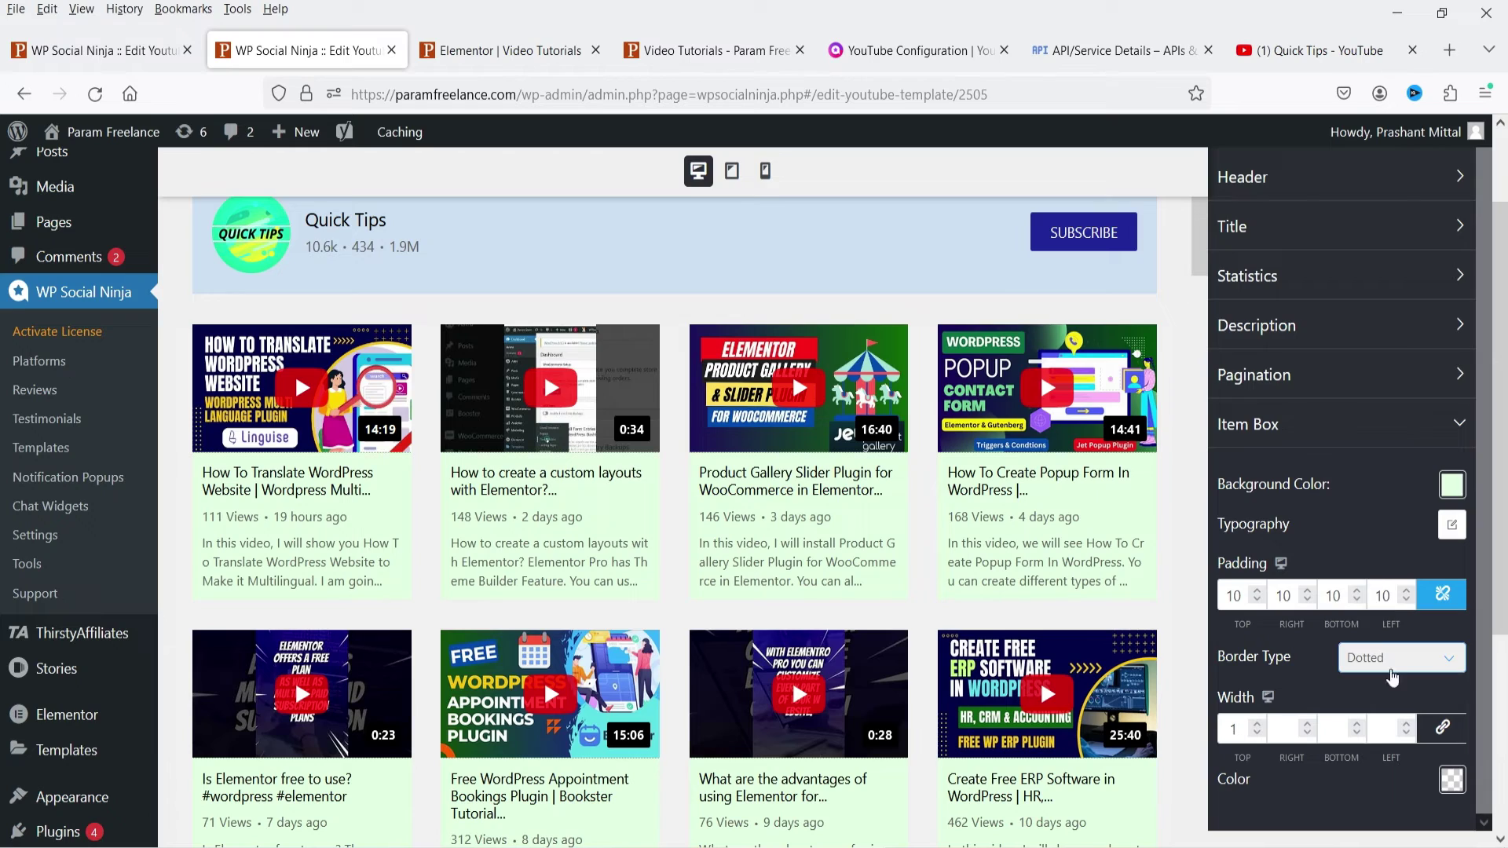
{"action": "left_click", "coordinate": [1442, 727]}
{"action": "scroll", "coordinate": [1336, 707], "scroll_direction": "down", "scroll_amount": 2}
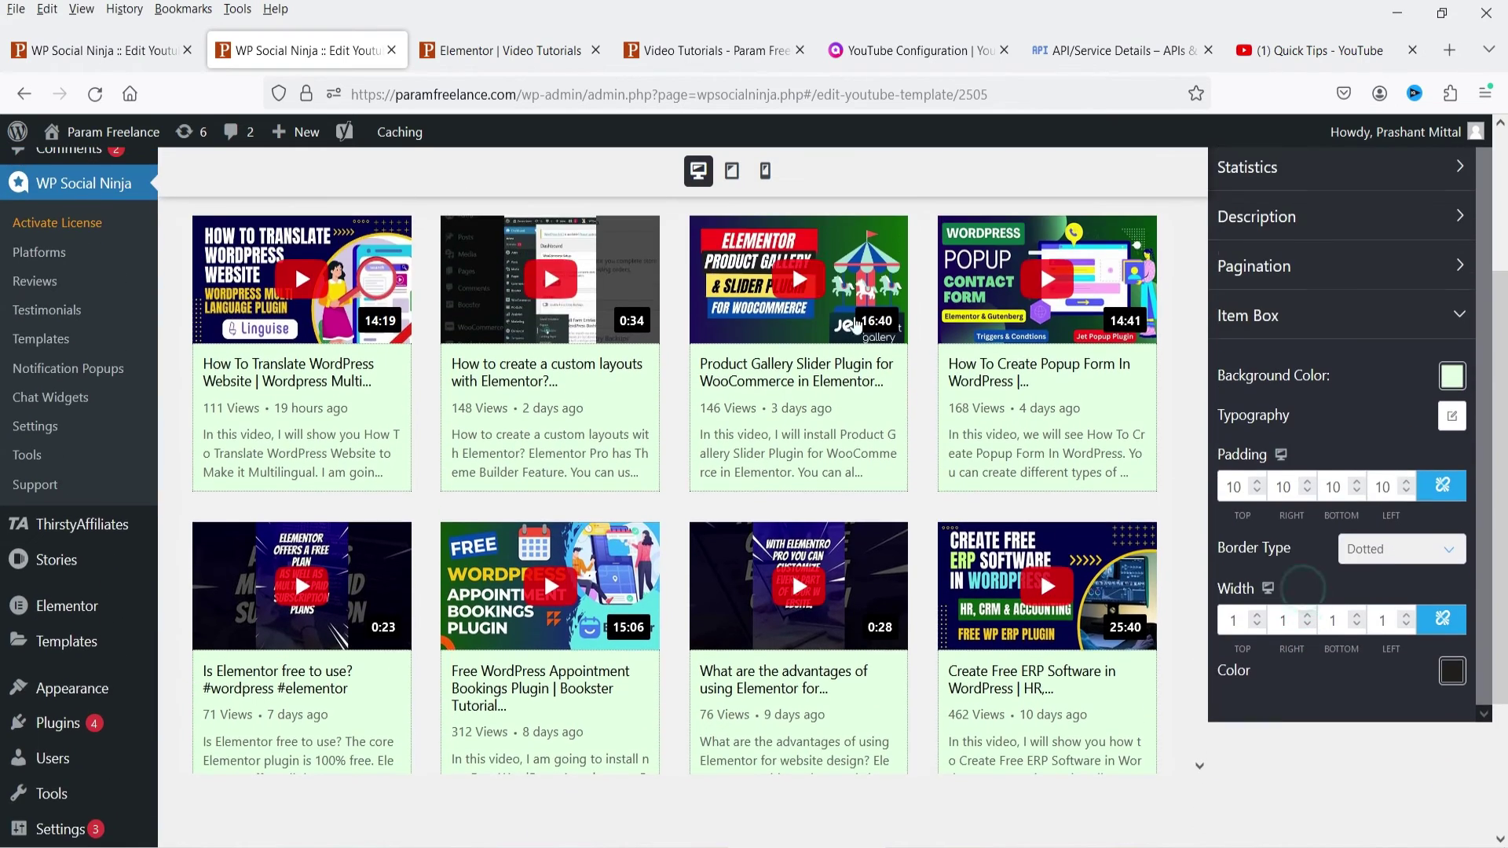
- Look over the styled feed in the preview and save the template
{"action": "scroll", "coordinate": [857, 326], "scroll_direction": "up", "scroll_amount": 4}
{"action": "scroll", "coordinate": [752, 425], "scroll_direction": "down", "scroll_amount": 5}
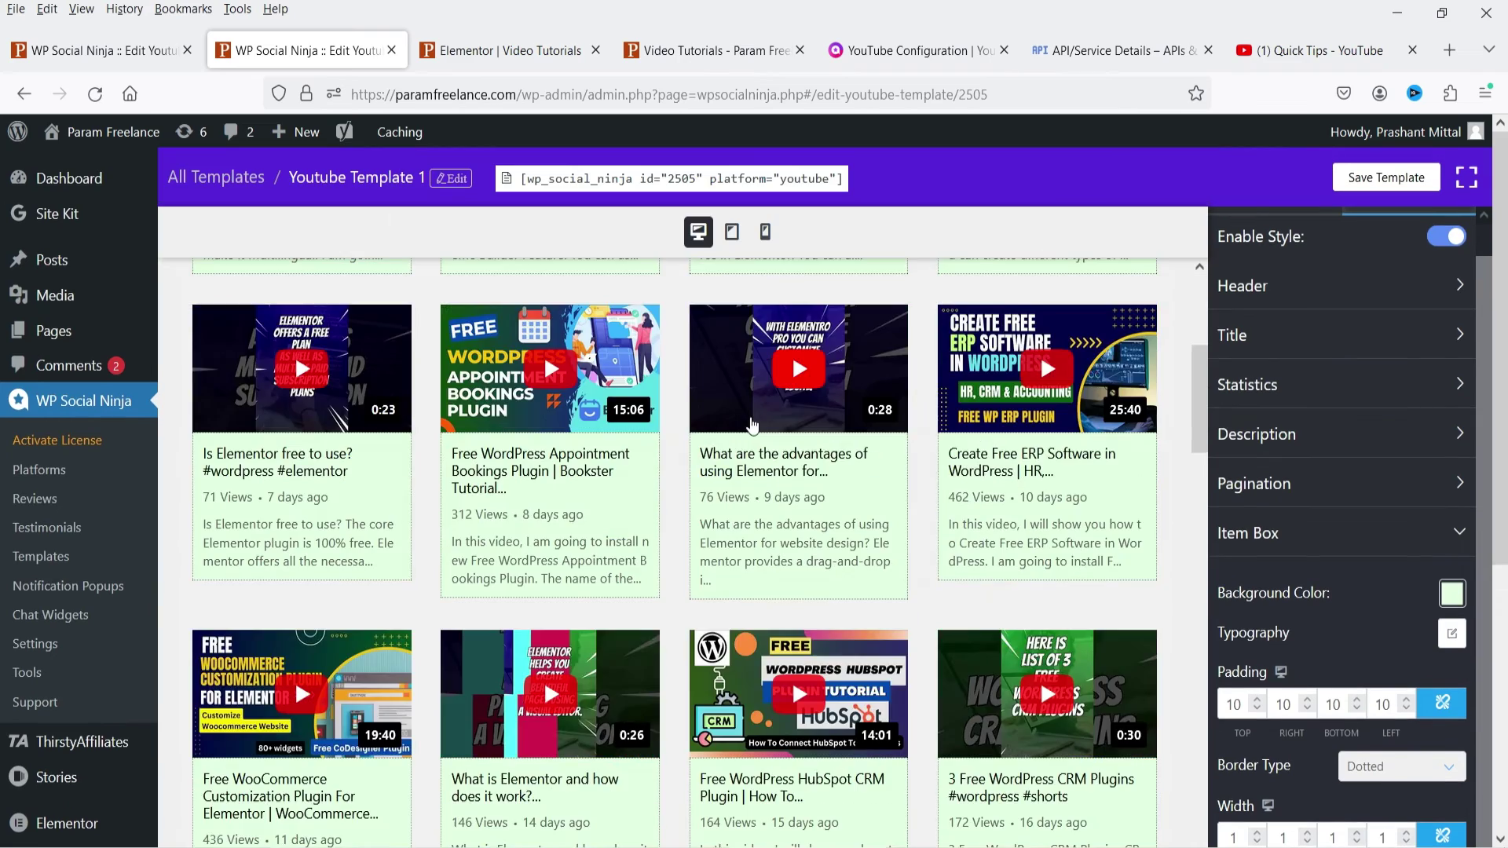
{"action": "scroll", "coordinate": [1165, 468], "scroll_direction": "up", "scroll_amount": 5}
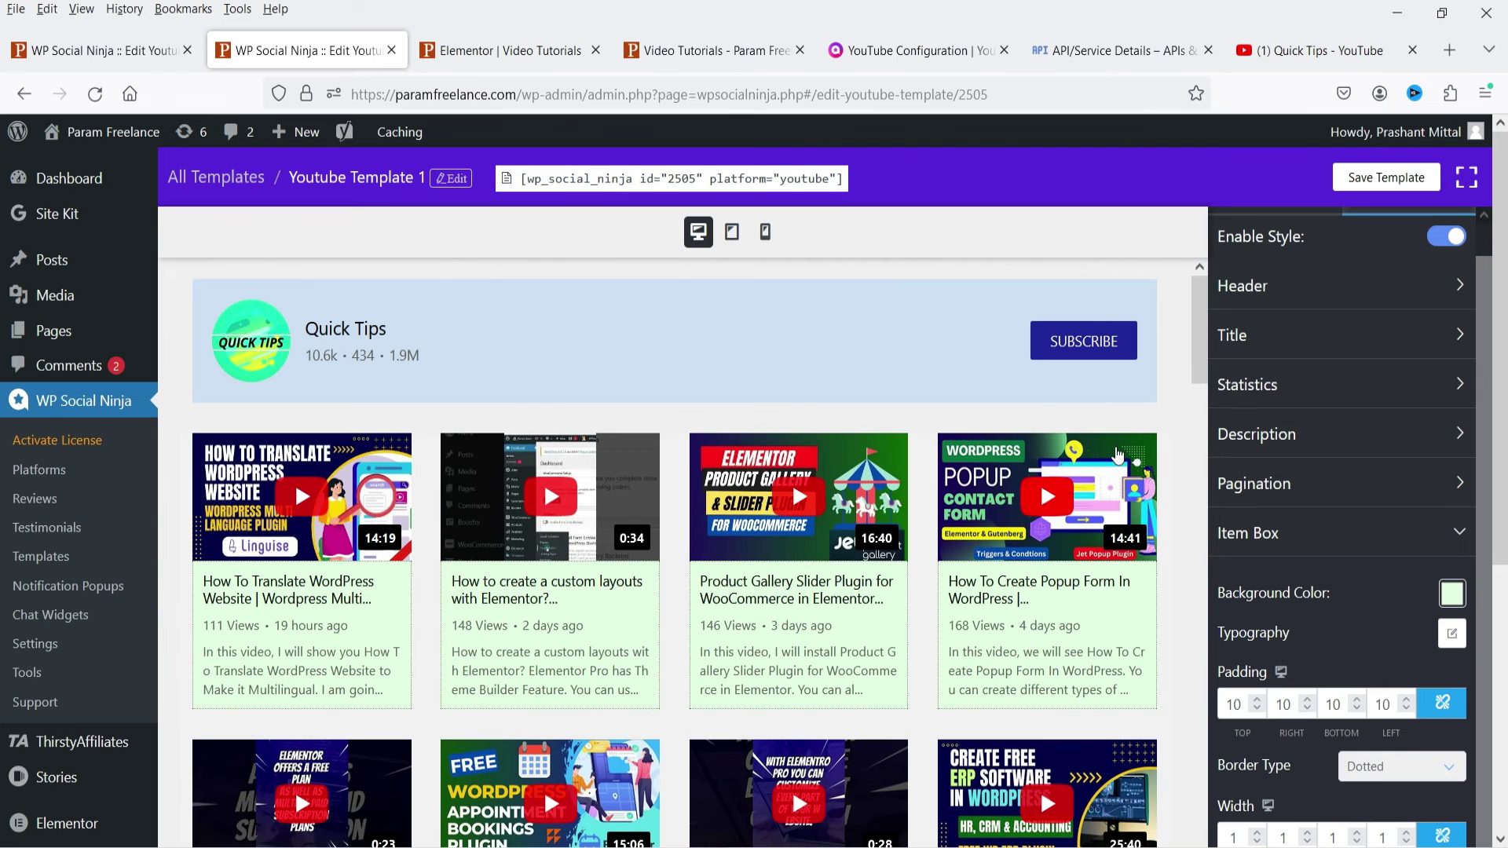
{"action": "scroll", "coordinate": [1377, 343], "scroll_direction": "up", "scroll_amount": 1}
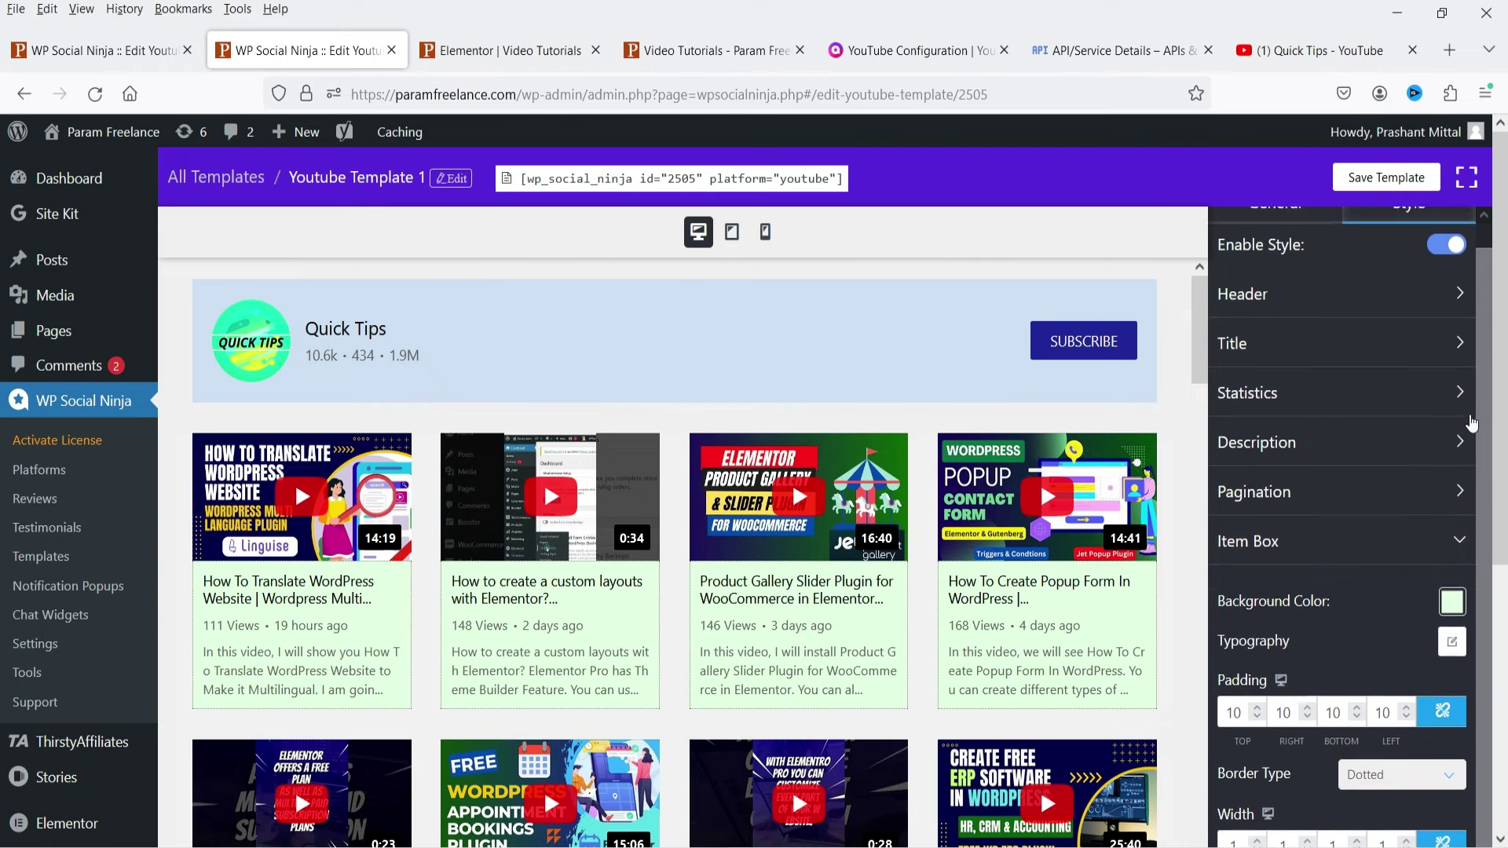
{"action": "left_click", "coordinate": [1376, 181]}
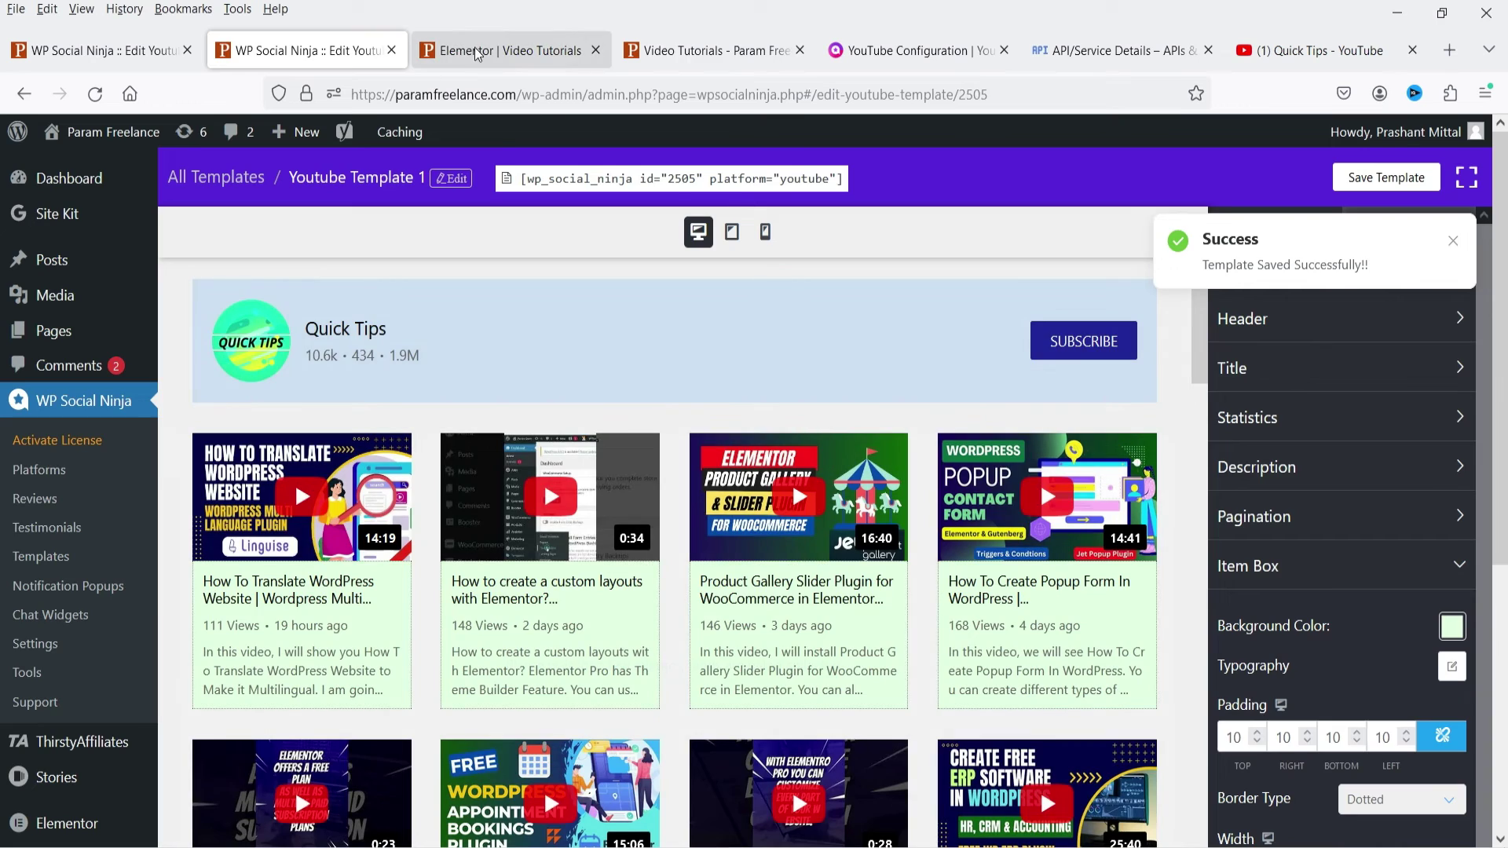
- Reload the live Video Tutorials page and check the styled header and video items
{"action": "left_click", "coordinate": [675, 62]}
{"action": "left_click", "coordinate": [95, 94]}
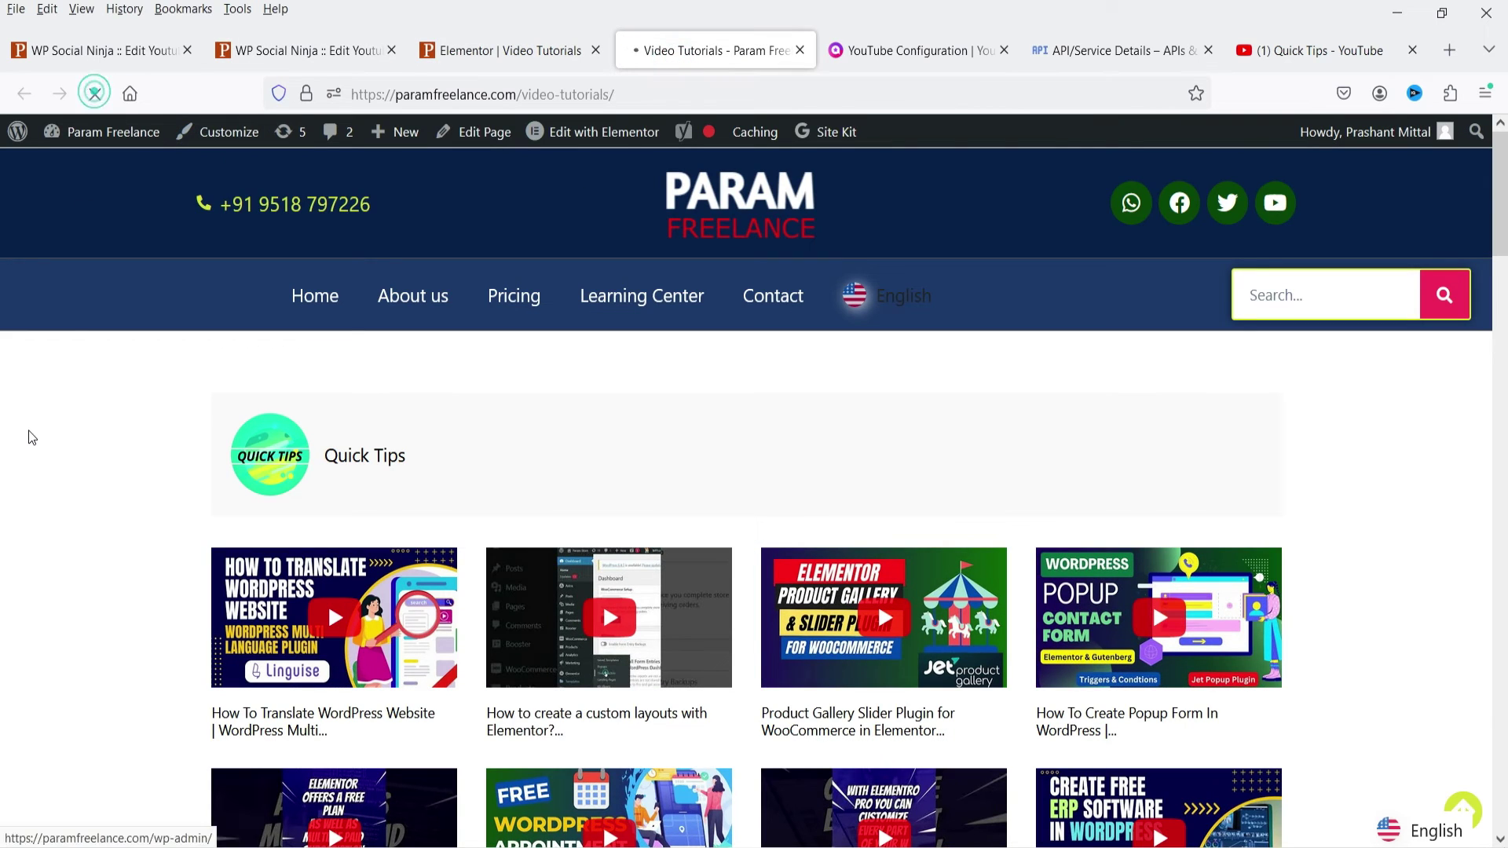
{"action": "scroll", "coordinate": [22, 434], "scroll_direction": "down", "scroll_amount": 4}
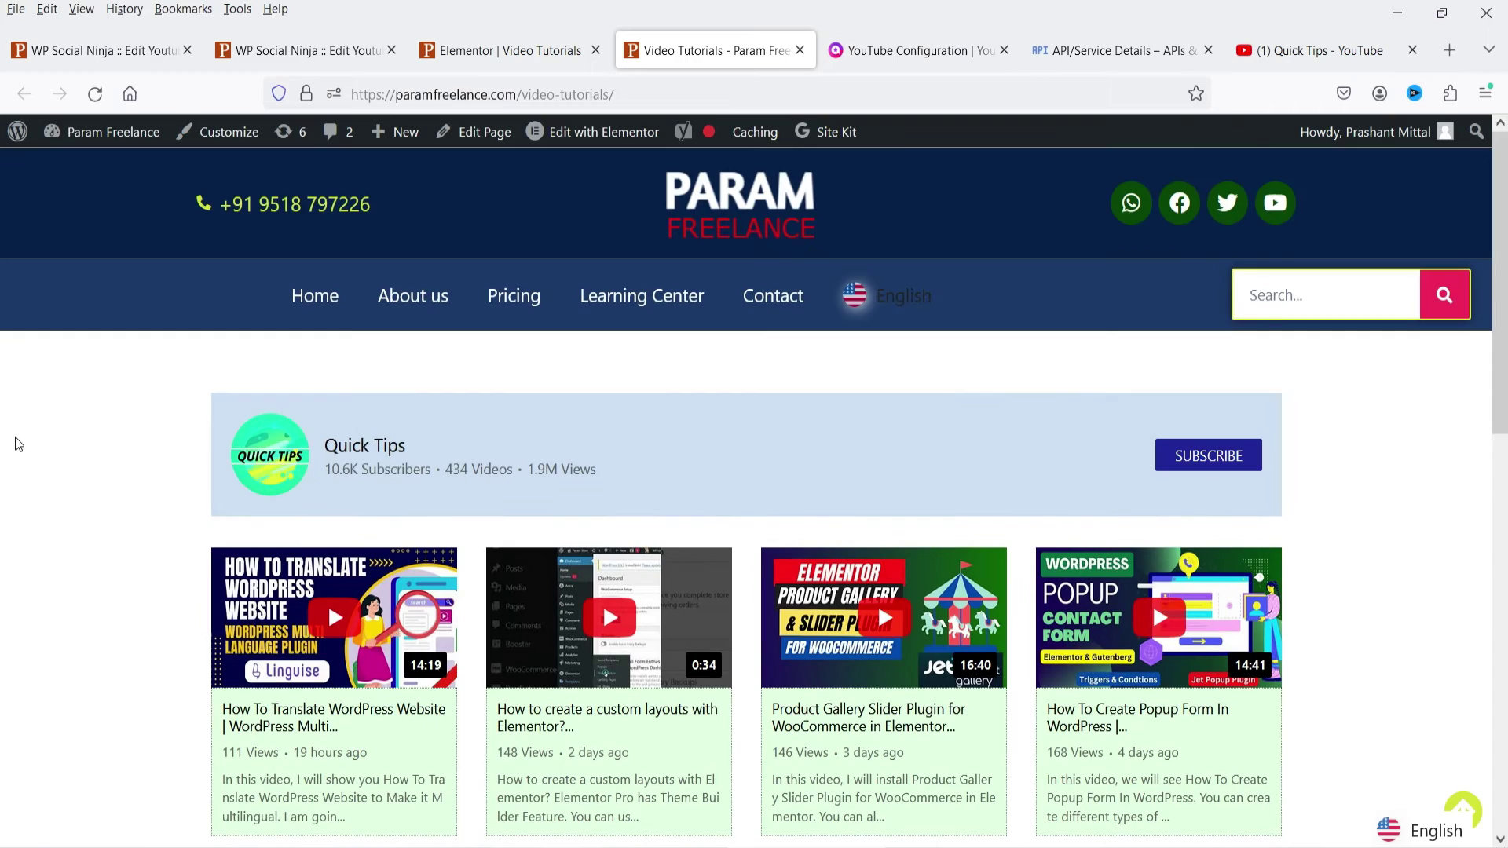
{"action": "scroll", "coordinate": [15, 437], "scroll_direction": "down", "scroll_amount": 5}
{"action": "scroll", "coordinate": [15, 445], "scroll_direction": "down", "scroll_amount": 7}
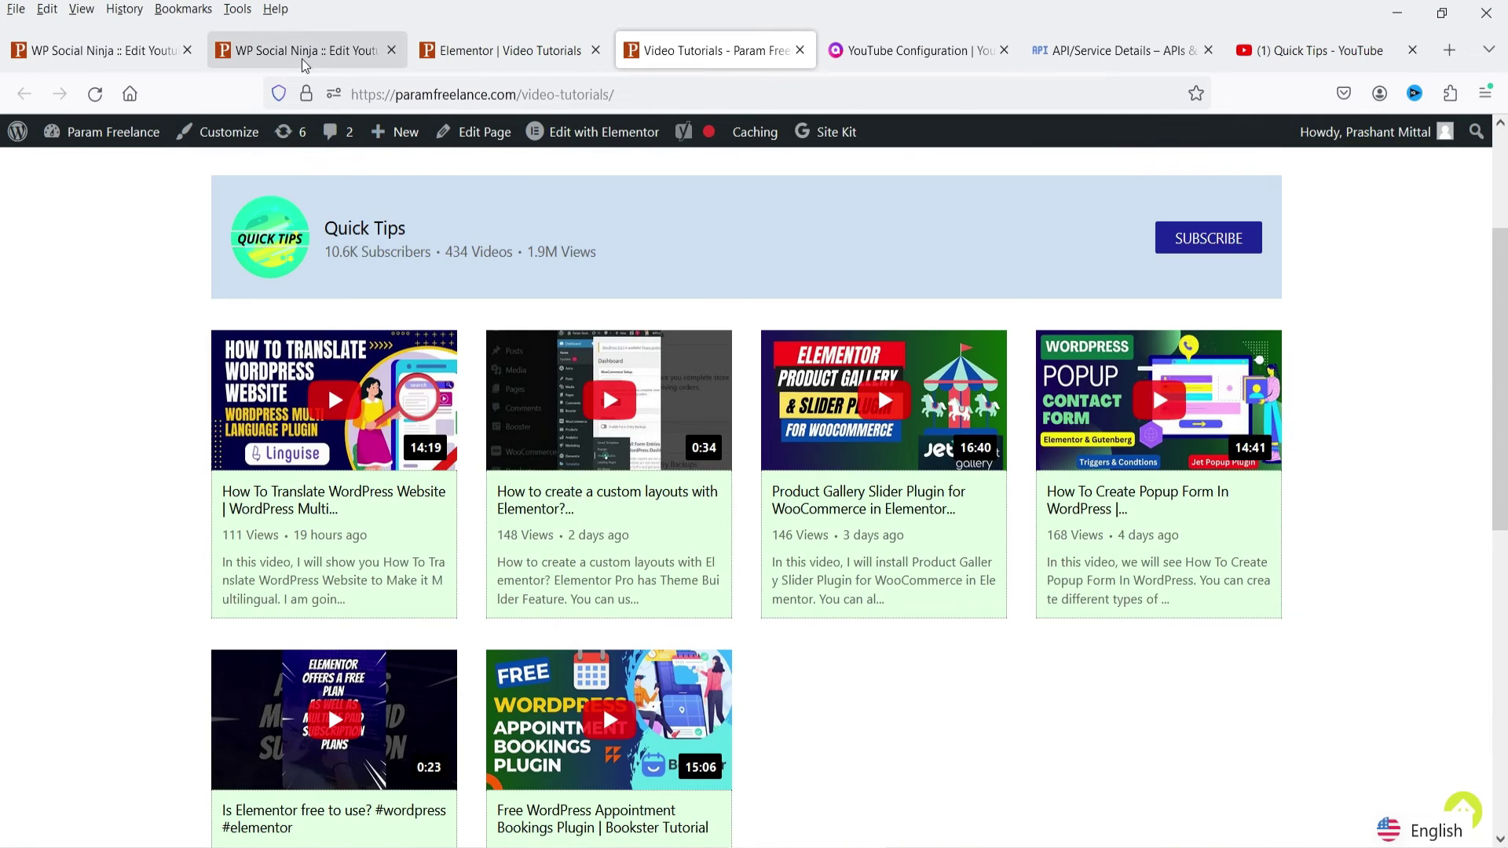
- Set the feed's pagination to 90 feeds per page and save the template
{"action": "left_click", "coordinate": [301, 58]}
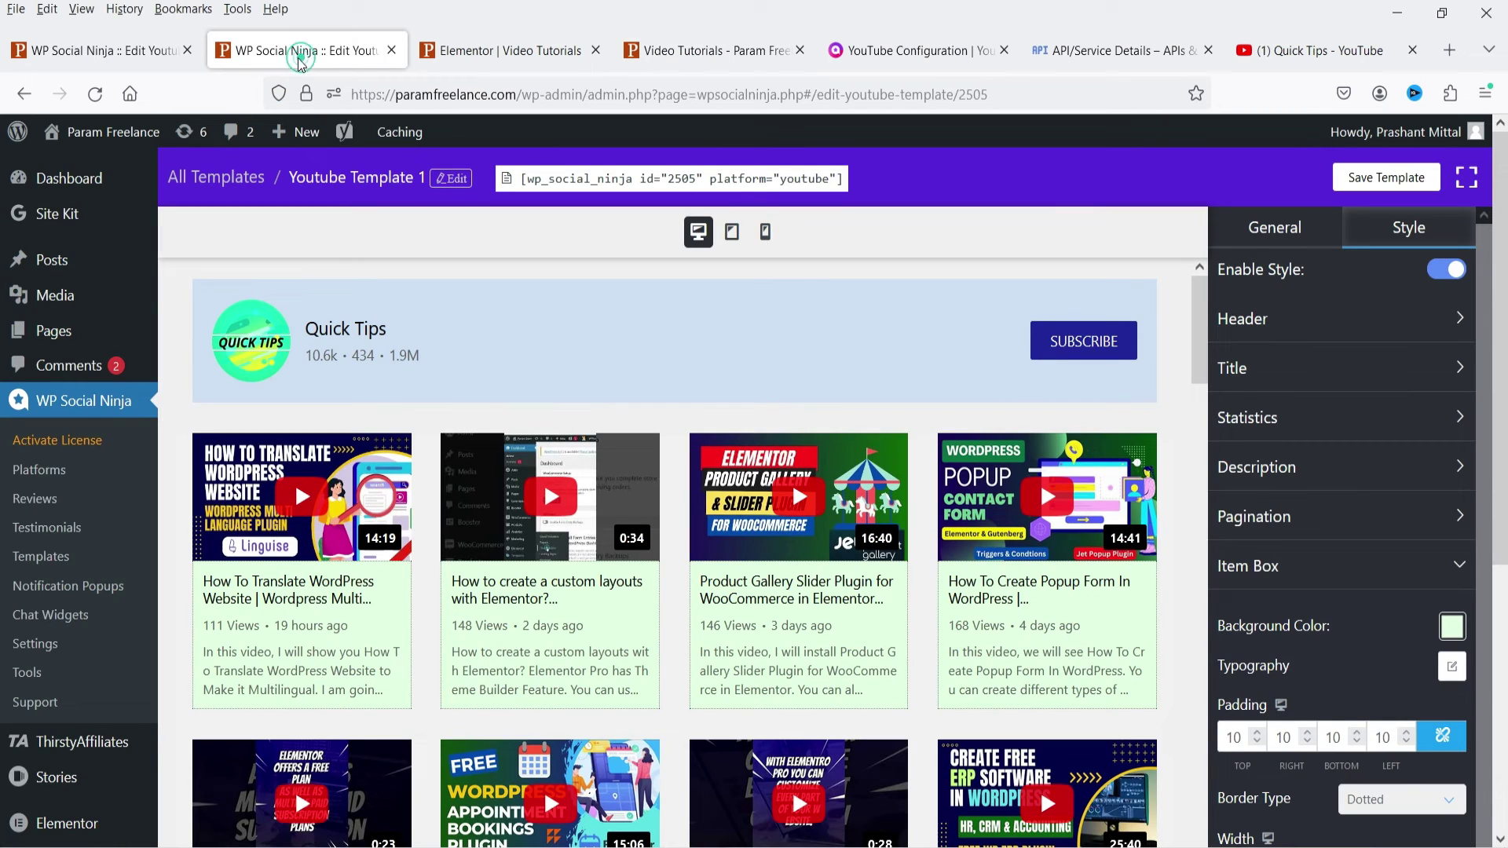
{"action": "left_click", "coordinate": [1268, 236]}
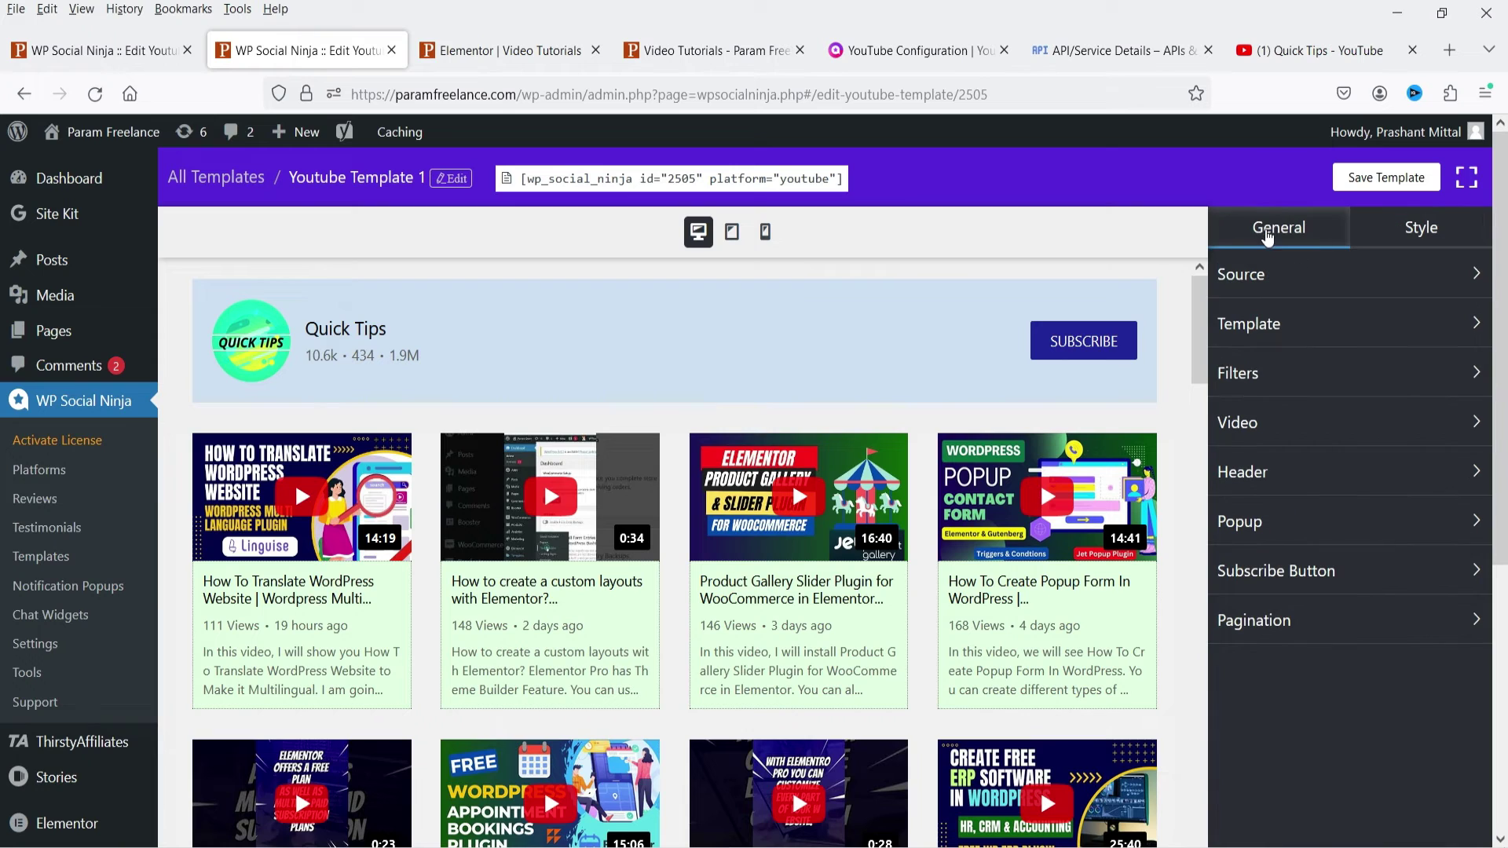
{"action": "left_click", "coordinate": [1352, 274]}
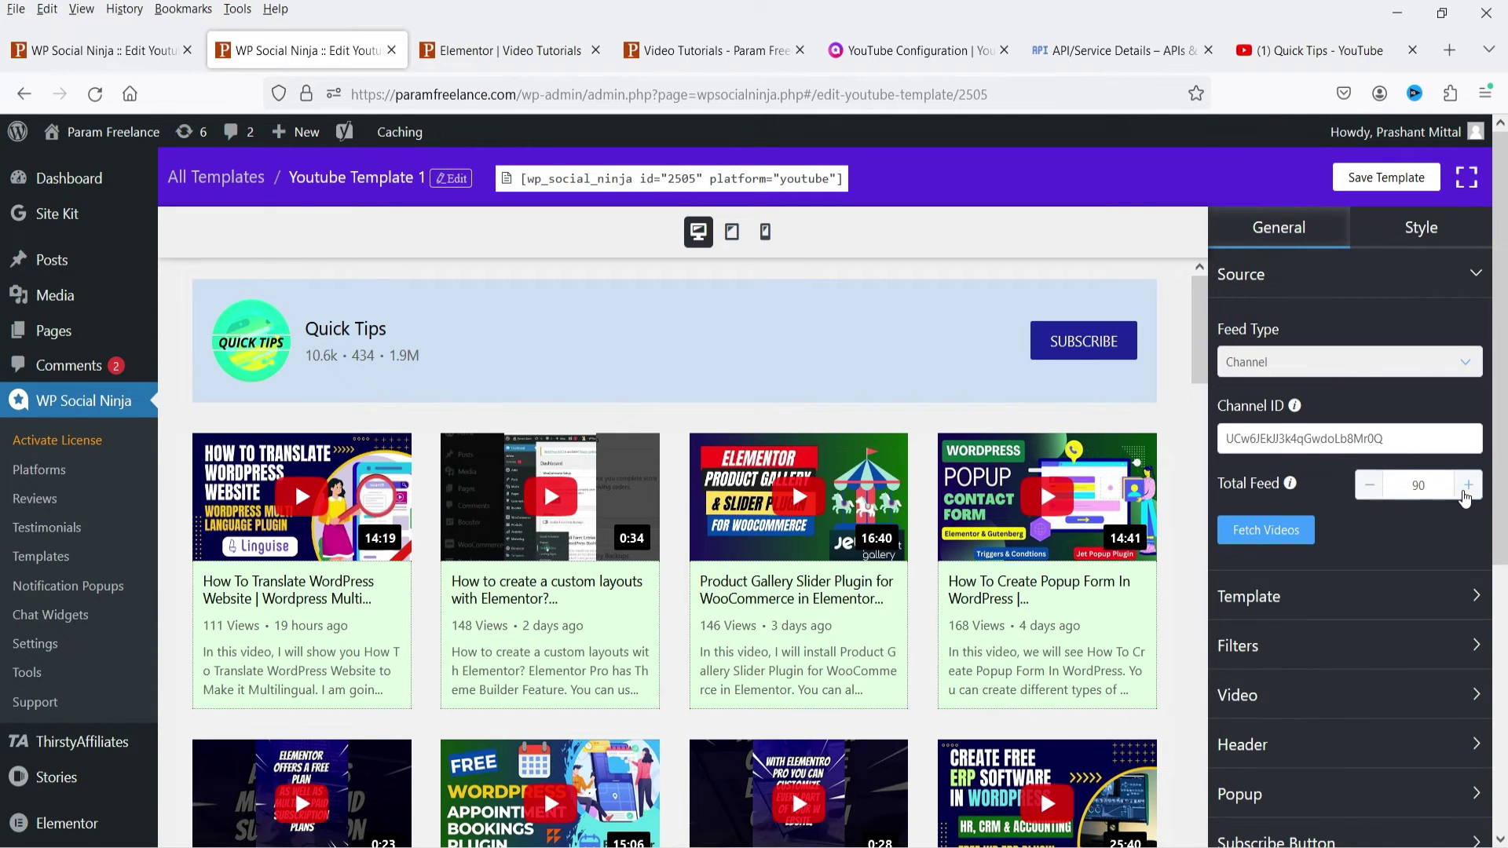
{"action": "scroll", "coordinate": [1465, 498], "scroll_direction": "down", "scroll_amount": 5}
{"action": "left_click", "coordinate": [1300, 577]}
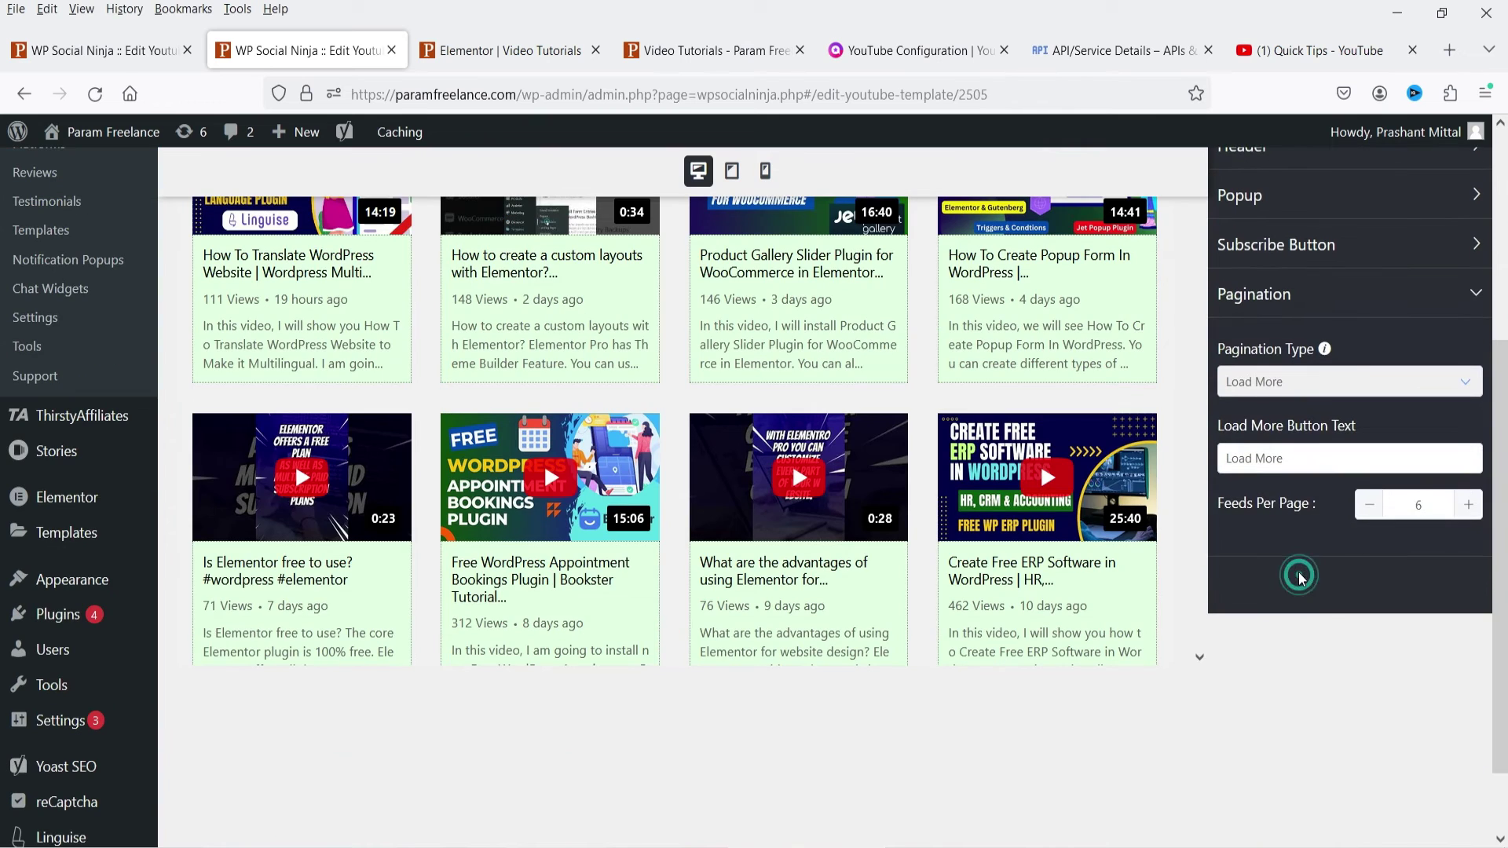
{"action": "left_click_drag", "start_coordinate": [1428, 503], "coordinate": [1397, 507]}
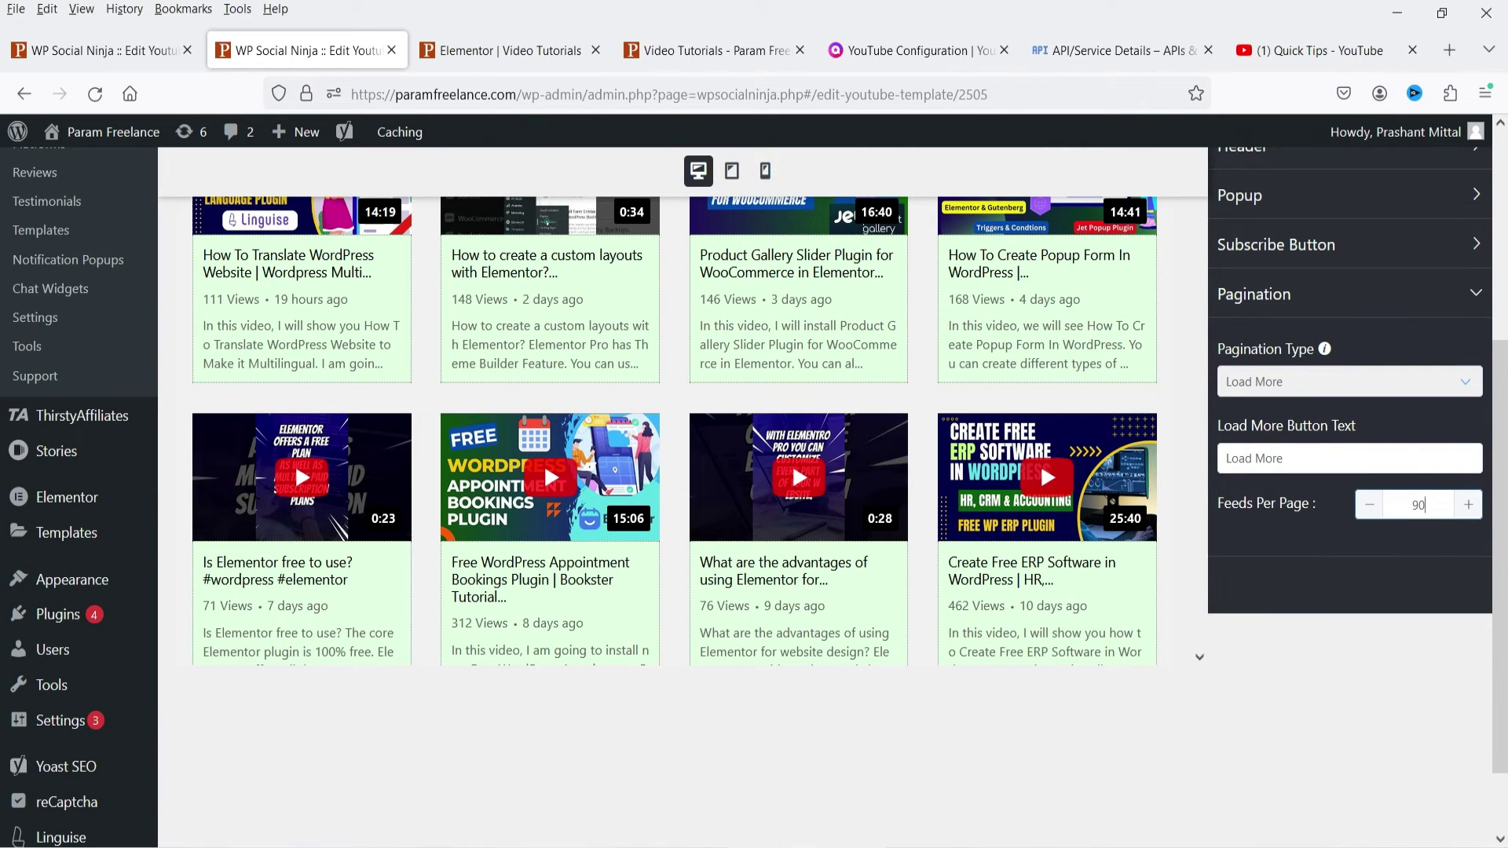
{"action": "scroll", "coordinate": [1436, 431], "scroll_direction": "up", "scroll_amount": 4}
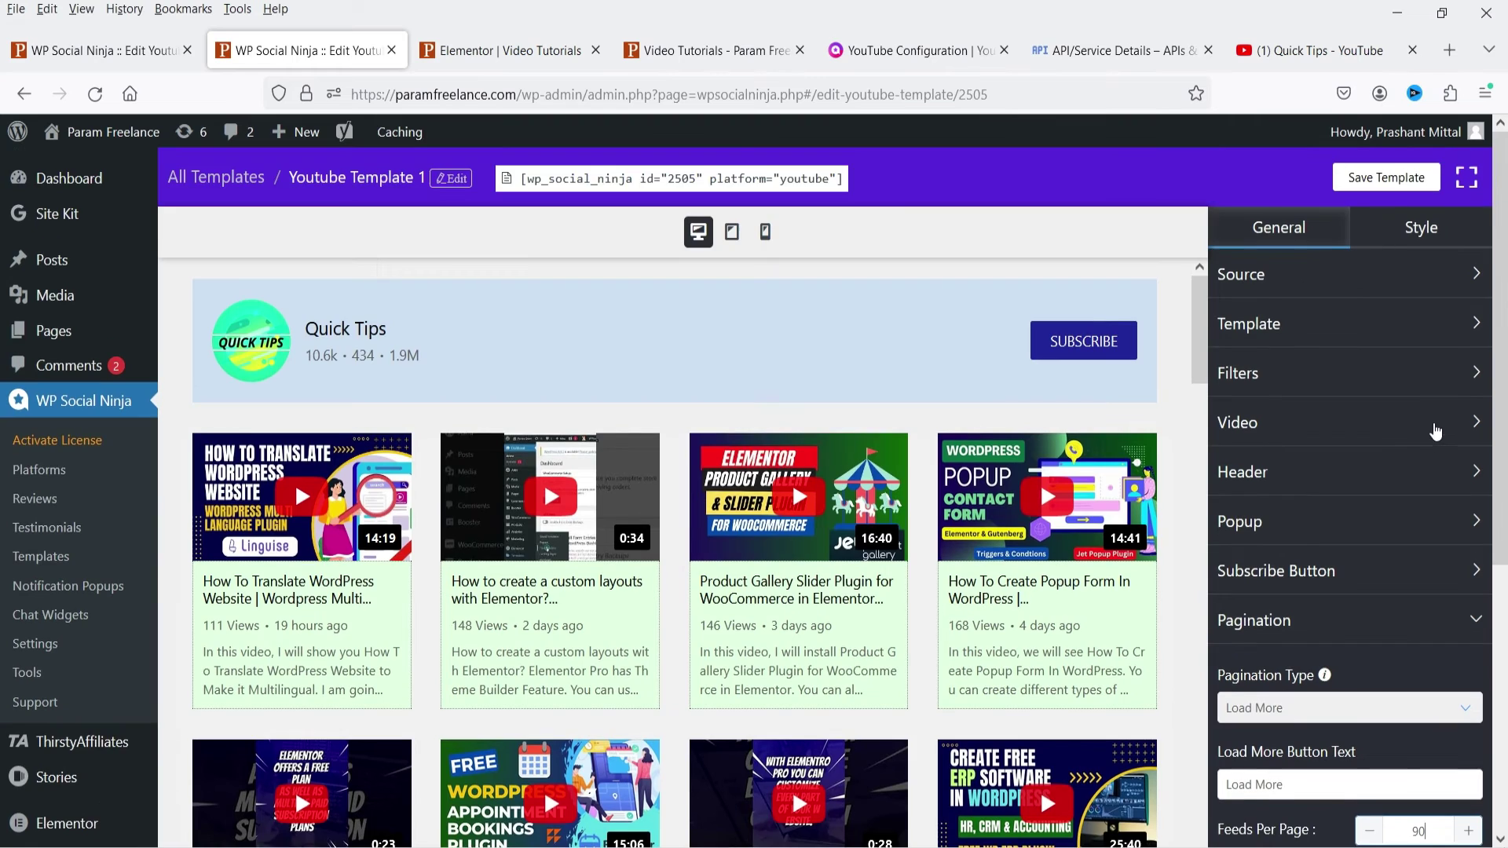
{"action": "left_click", "coordinate": [1384, 193]}
- Reload the live Video Tutorials page, load more videos at the end of the feed and look over the result
{"action": "left_click", "coordinate": [707, 50]}
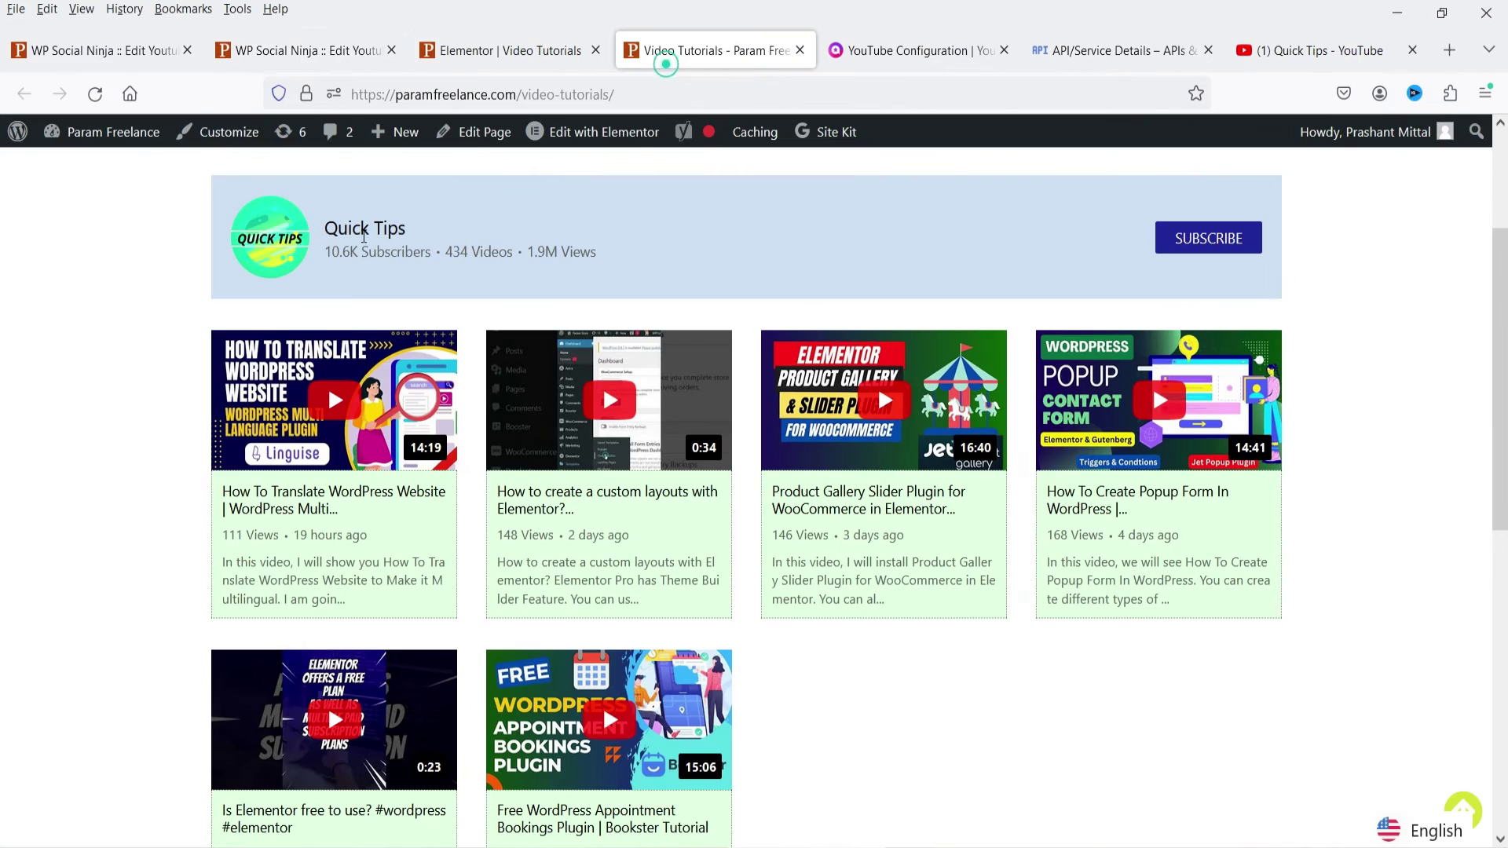
{"action": "left_click", "coordinate": [95, 94]}
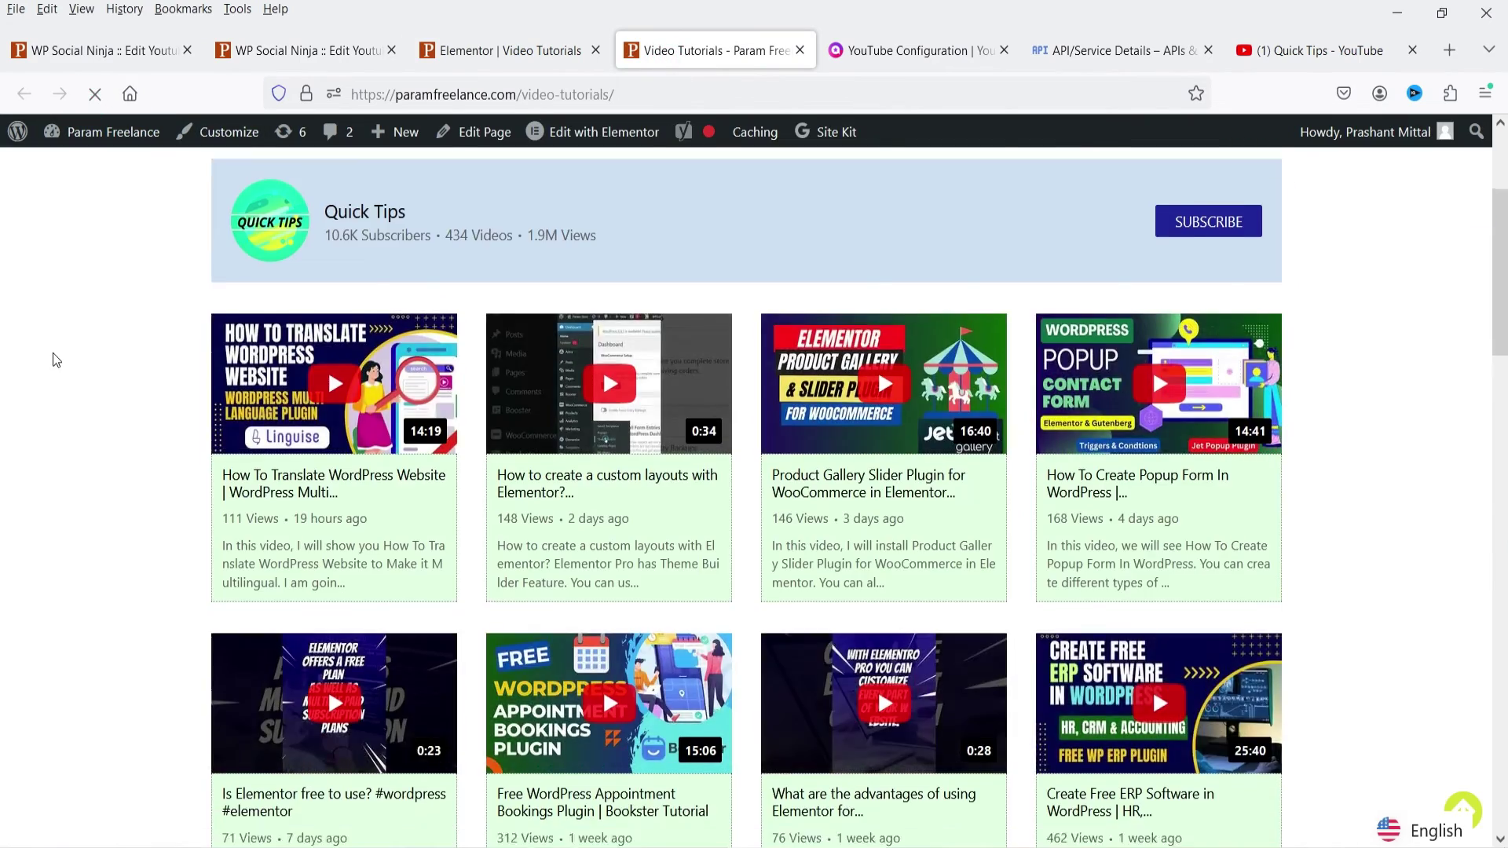
{"action": "scroll", "coordinate": [54, 358], "scroll_direction": "down", "scroll_amount": 8}
{"action": "scroll", "coordinate": [50, 363], "scroll_direction": "down", "scroll_amount": 5}
{"action": "scroll", "coordinate": [50, 364], "scroll_direction": "up", "scroll_amount": 4}
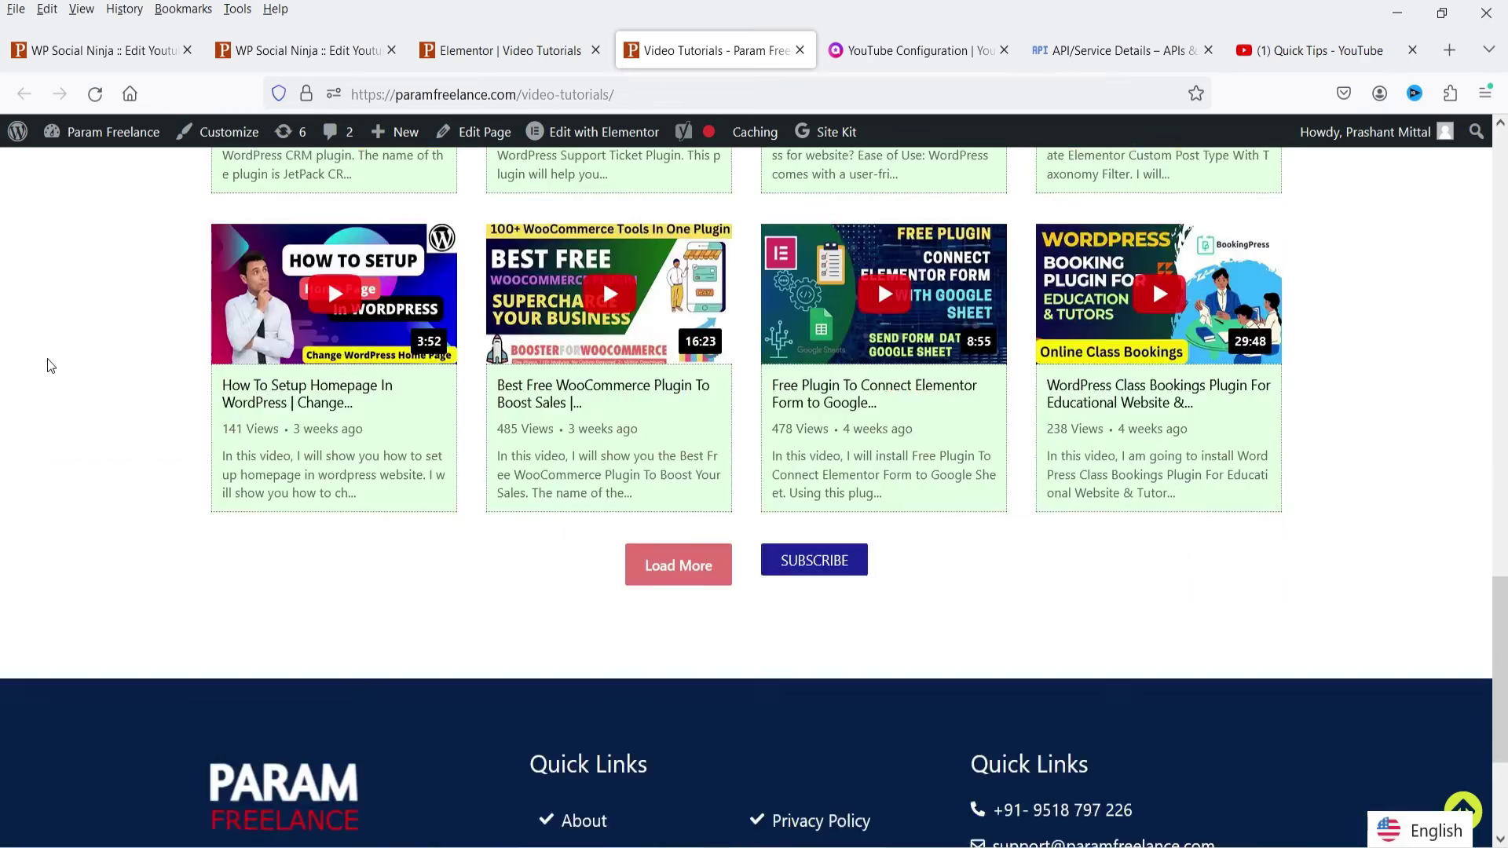
{"action": "left_click", "coordinate": [691, 671]}
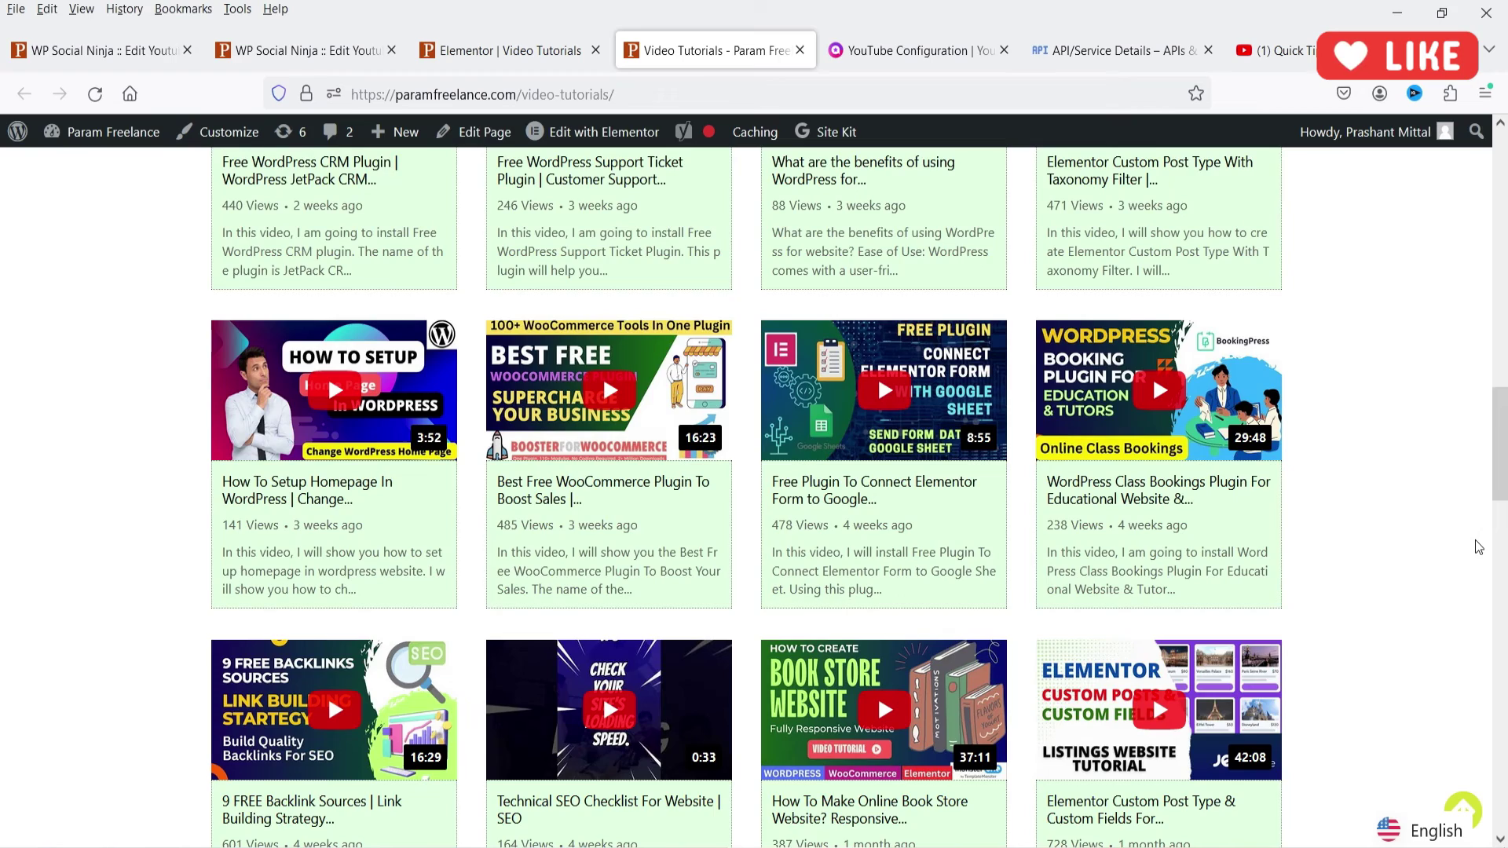
{"action": "scroll", "coordinate": [1466, 589], "scroll_direction": "up", "scroll_amount": 15}
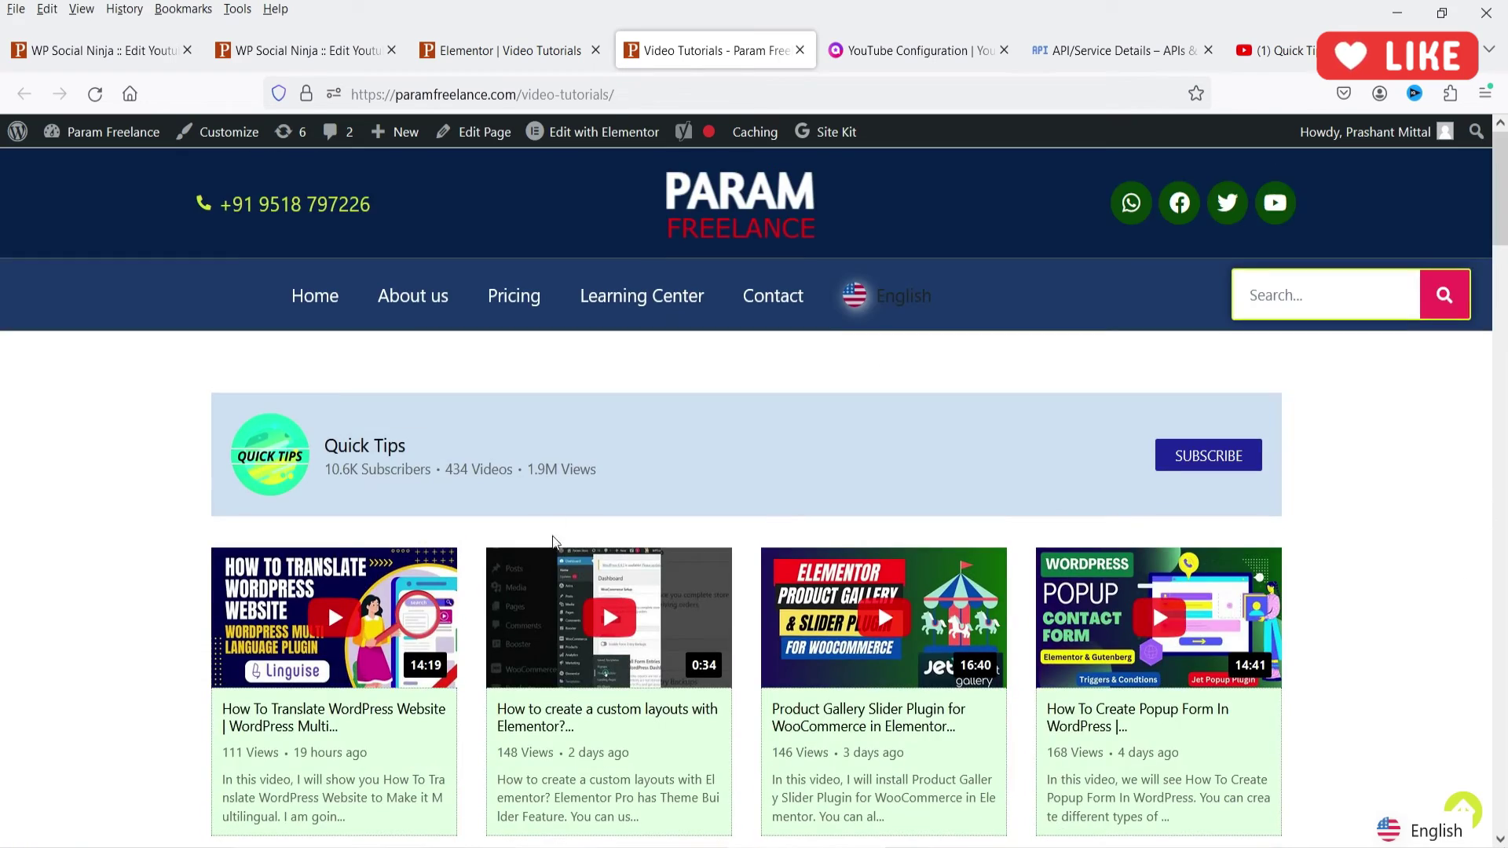
{"action": "scroll", "coordinate": [555, 542], "scroll_direction": "down", "scroll_amount": 3}
{"action": "scroll", "coordinate": [1502, 526], "scroll_direction": "up", "scroll_amount": 3}
- Review the layout type options of Youtube Template 1 in the free-version editor
{"action": "left_click", "coordinate": [102, 50]}
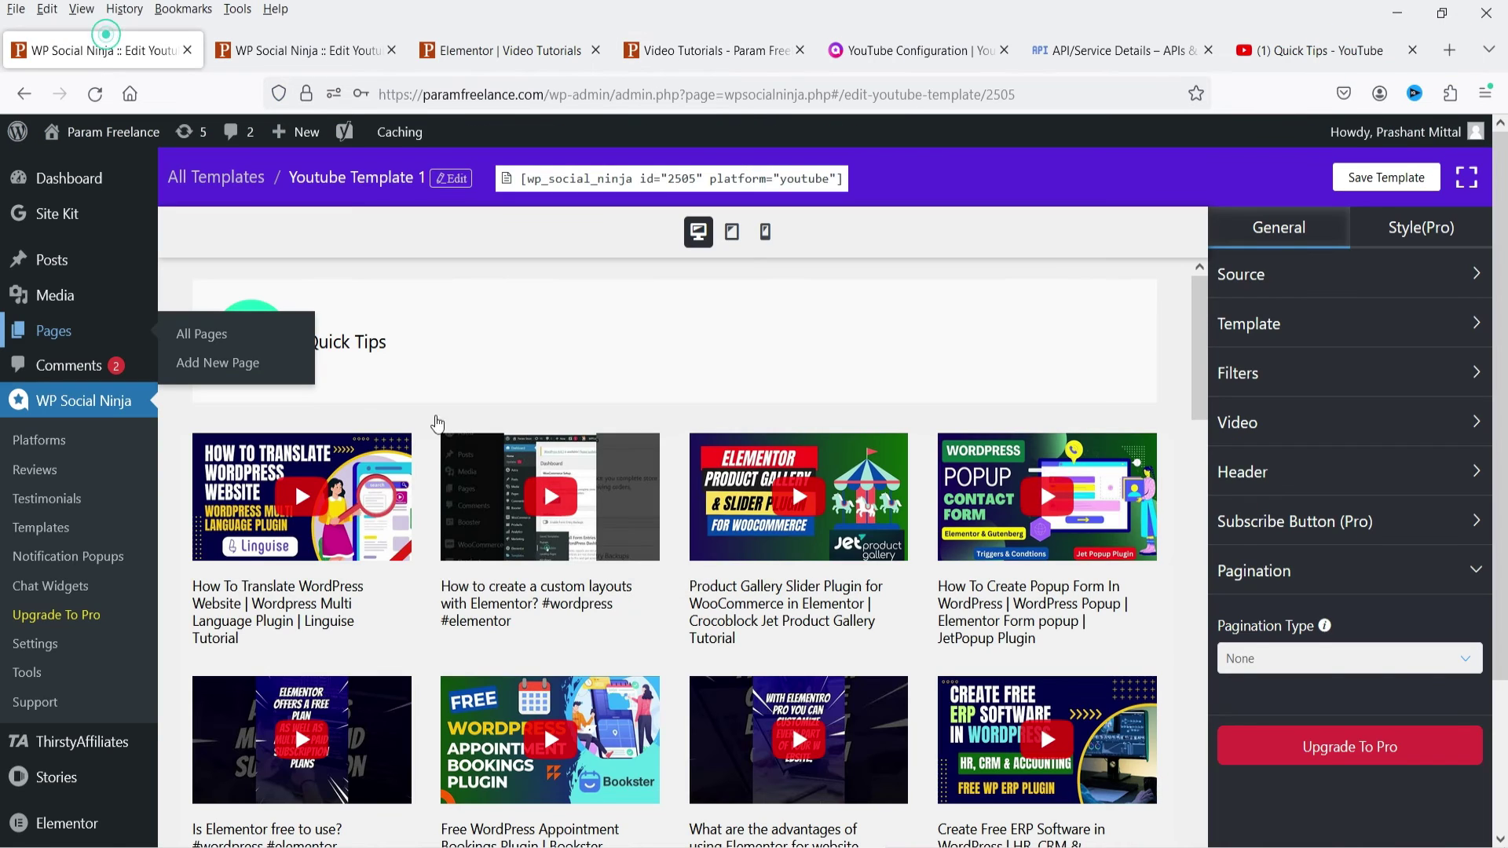
{"action": "left_click", "coordinate": [1321, 321]}
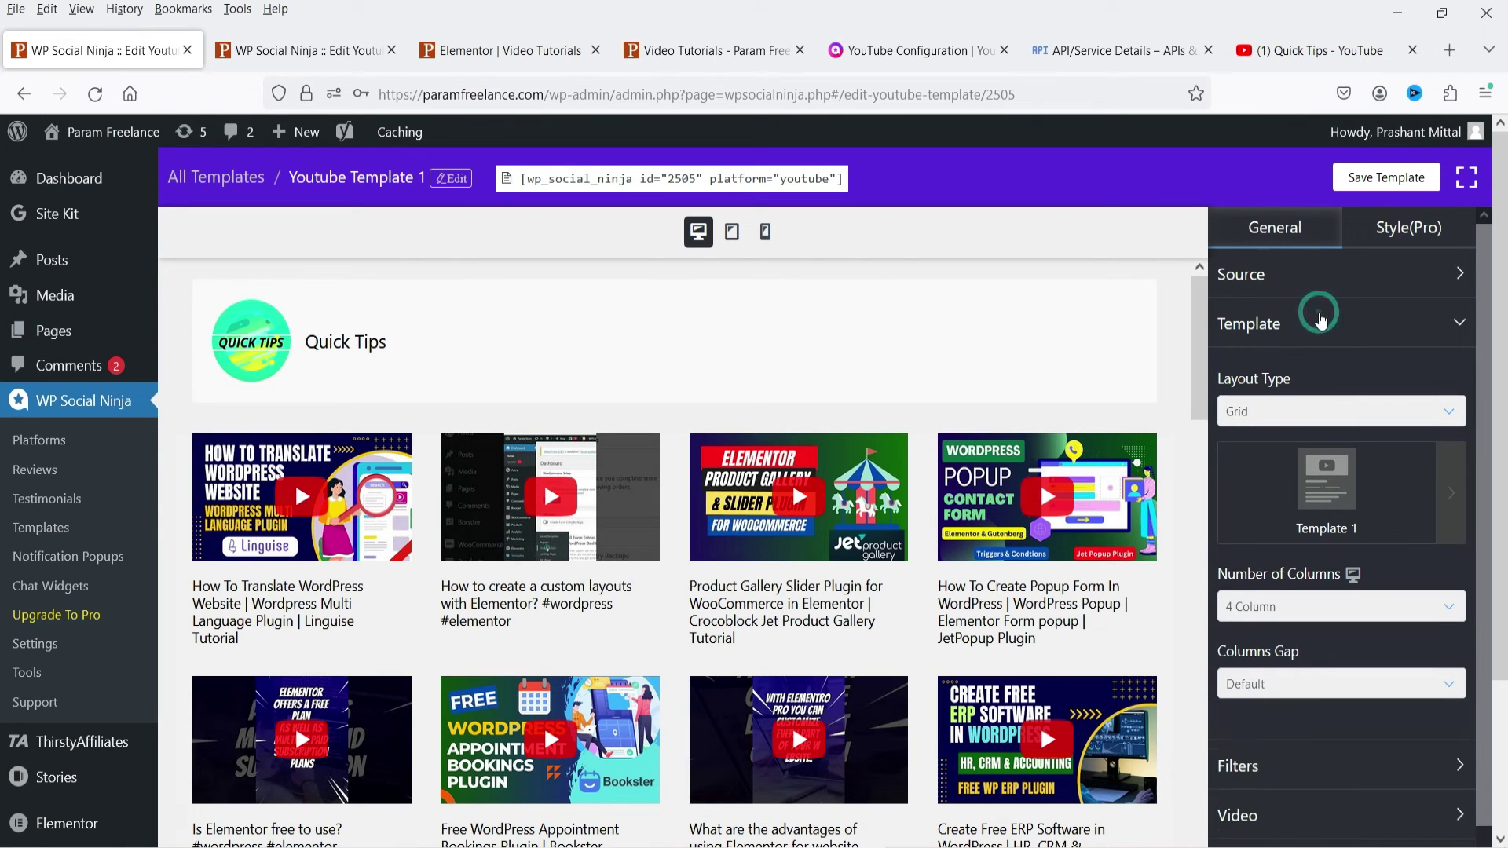
{"action": "left_click", "coordinate": [1269, 413]}
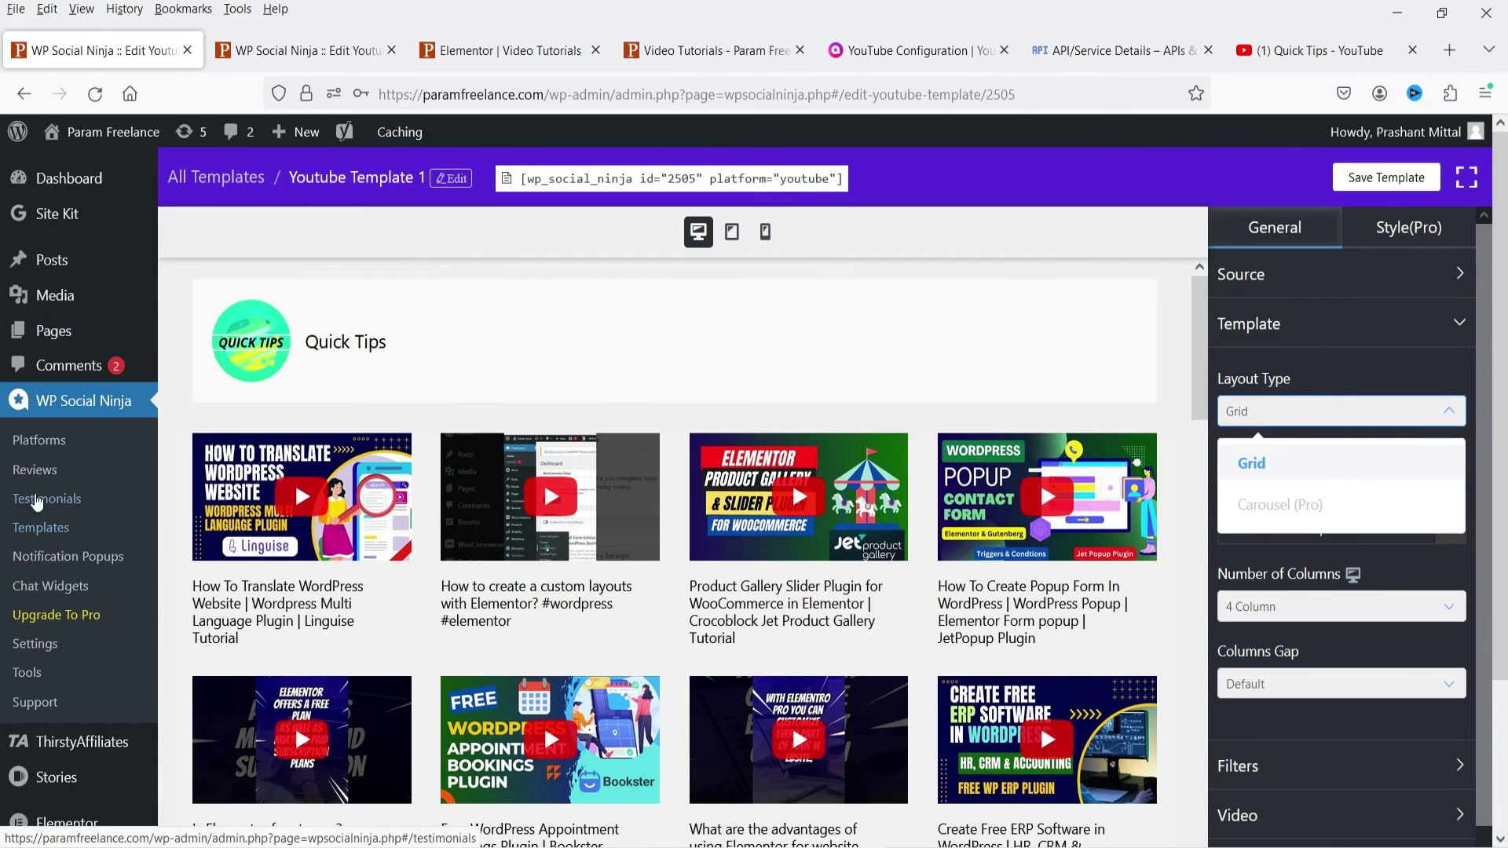
- Add a new YouTube template from the list of all templates
{"action": "left_click", "coordinate": [97, 542]}
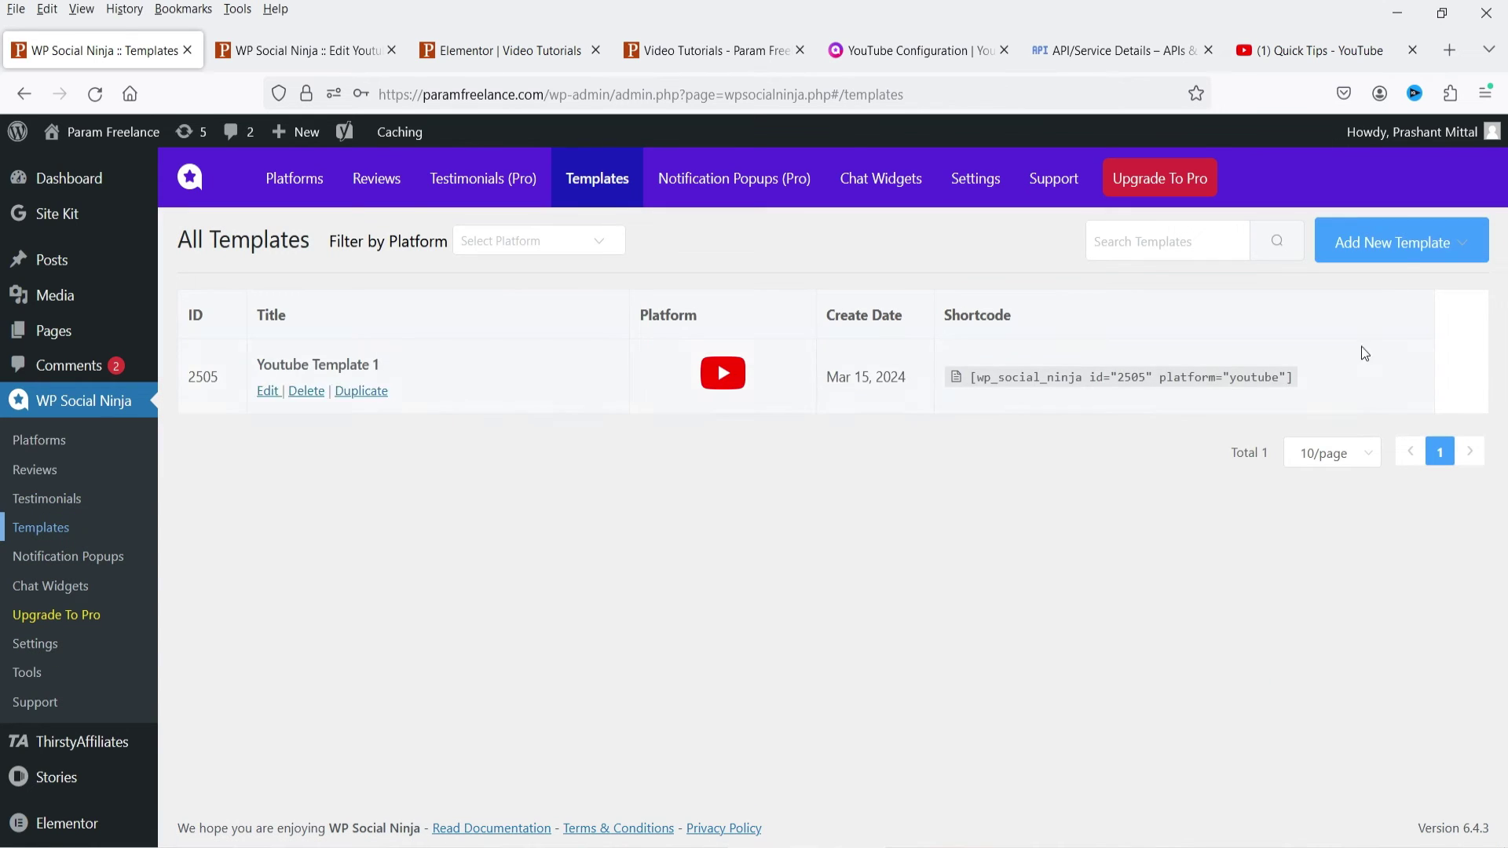
{"action": "left_click", "coordinate": [1398, 255]}
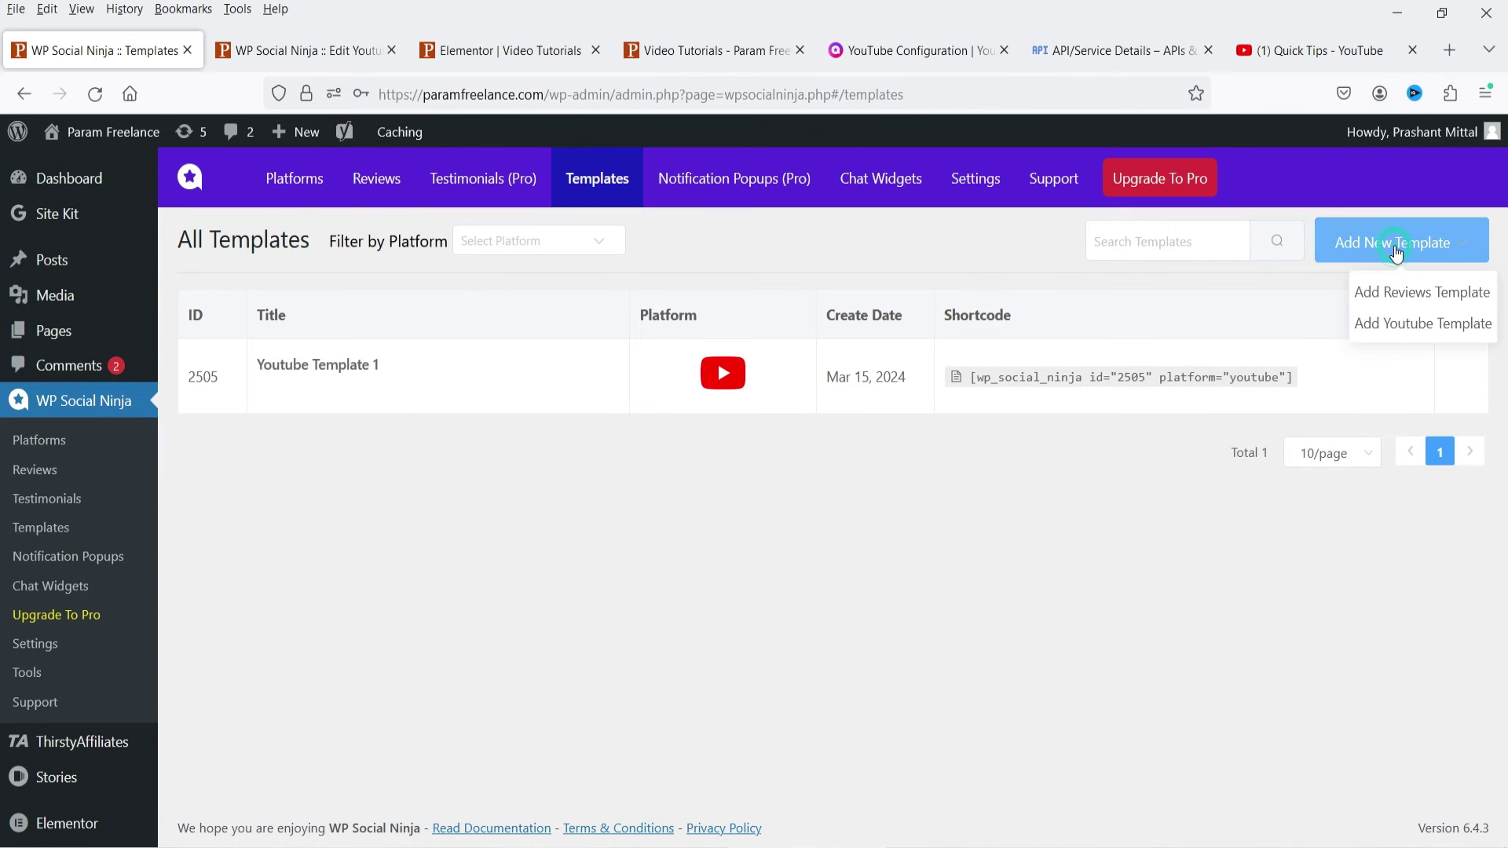
{"action": "left_click", "coordinate": [1410, 326]}
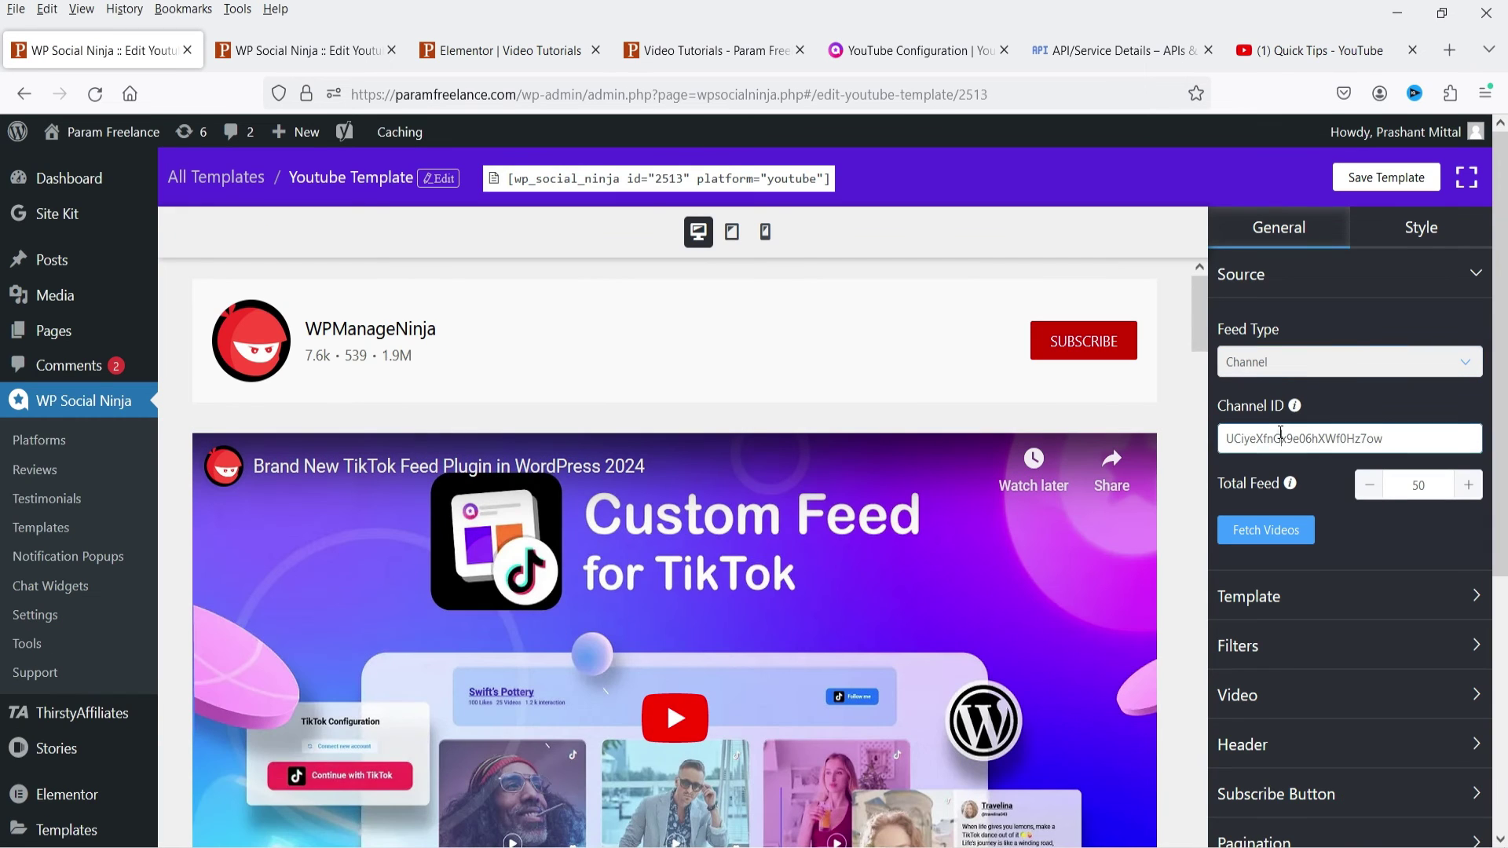
- Replace the source channel ID with that of the Quick Tips channel, fetch its videos and look over the preview
{"action": "double_click", "coordinate": [1282, 437]}
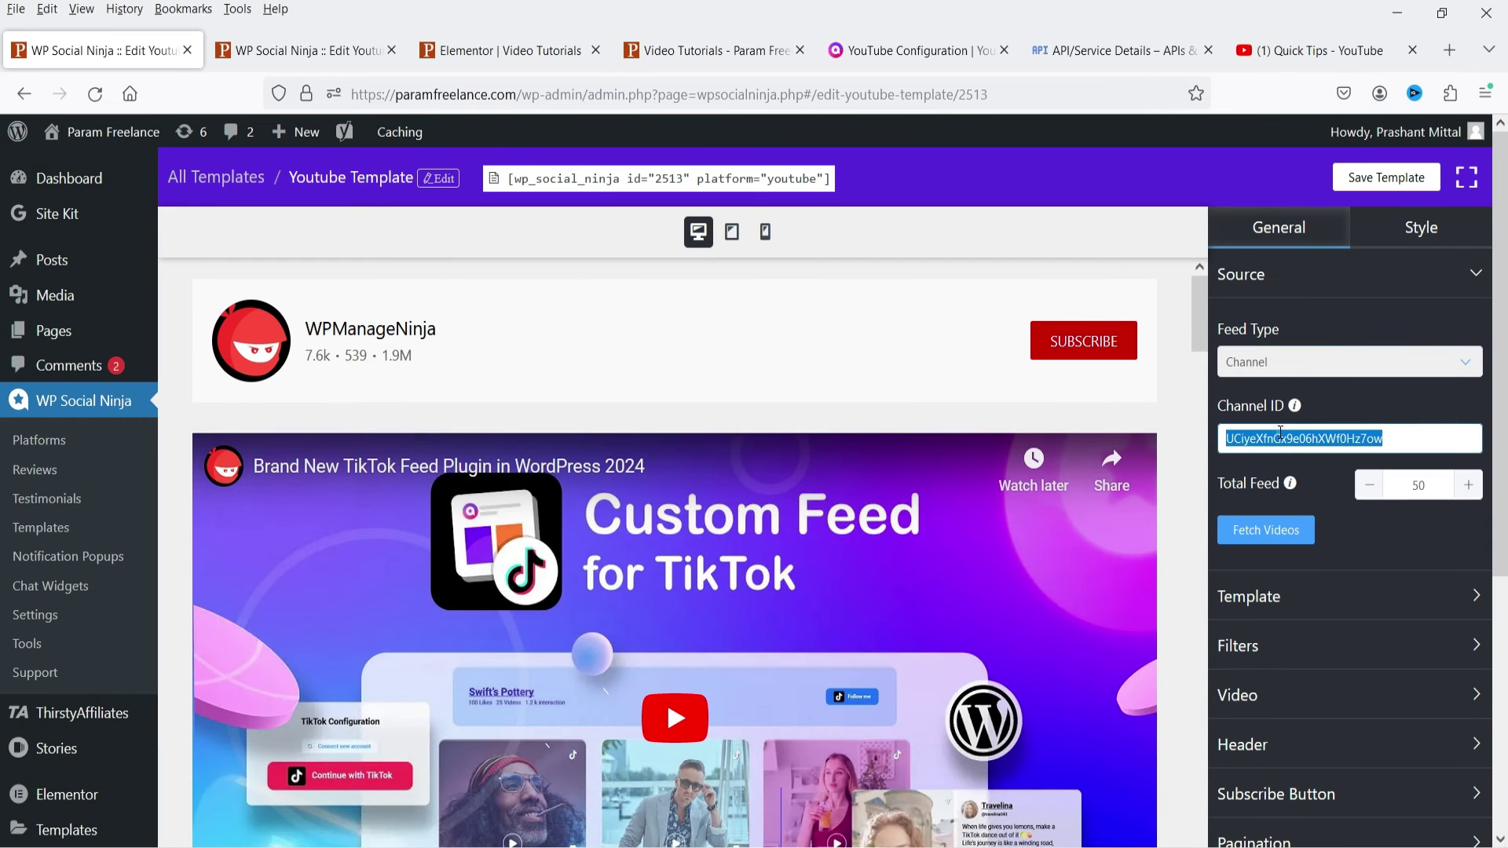
{"action": "type", "text": "UCw6JEkJ5k4qGwdoLb8Mr0Q"}
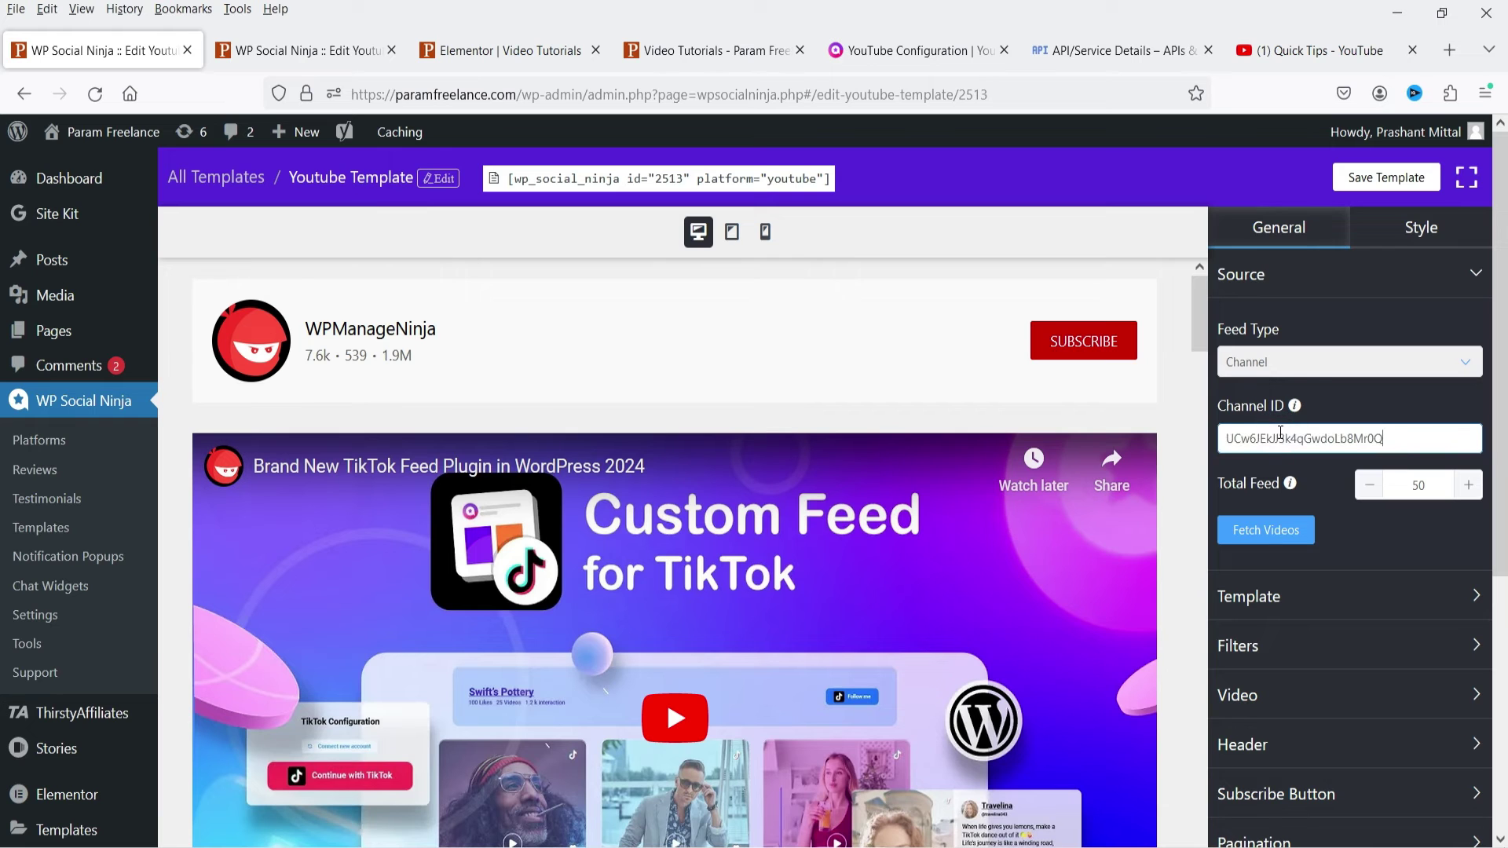
{"action": "left_click", "coordinate": [1220, 422]}
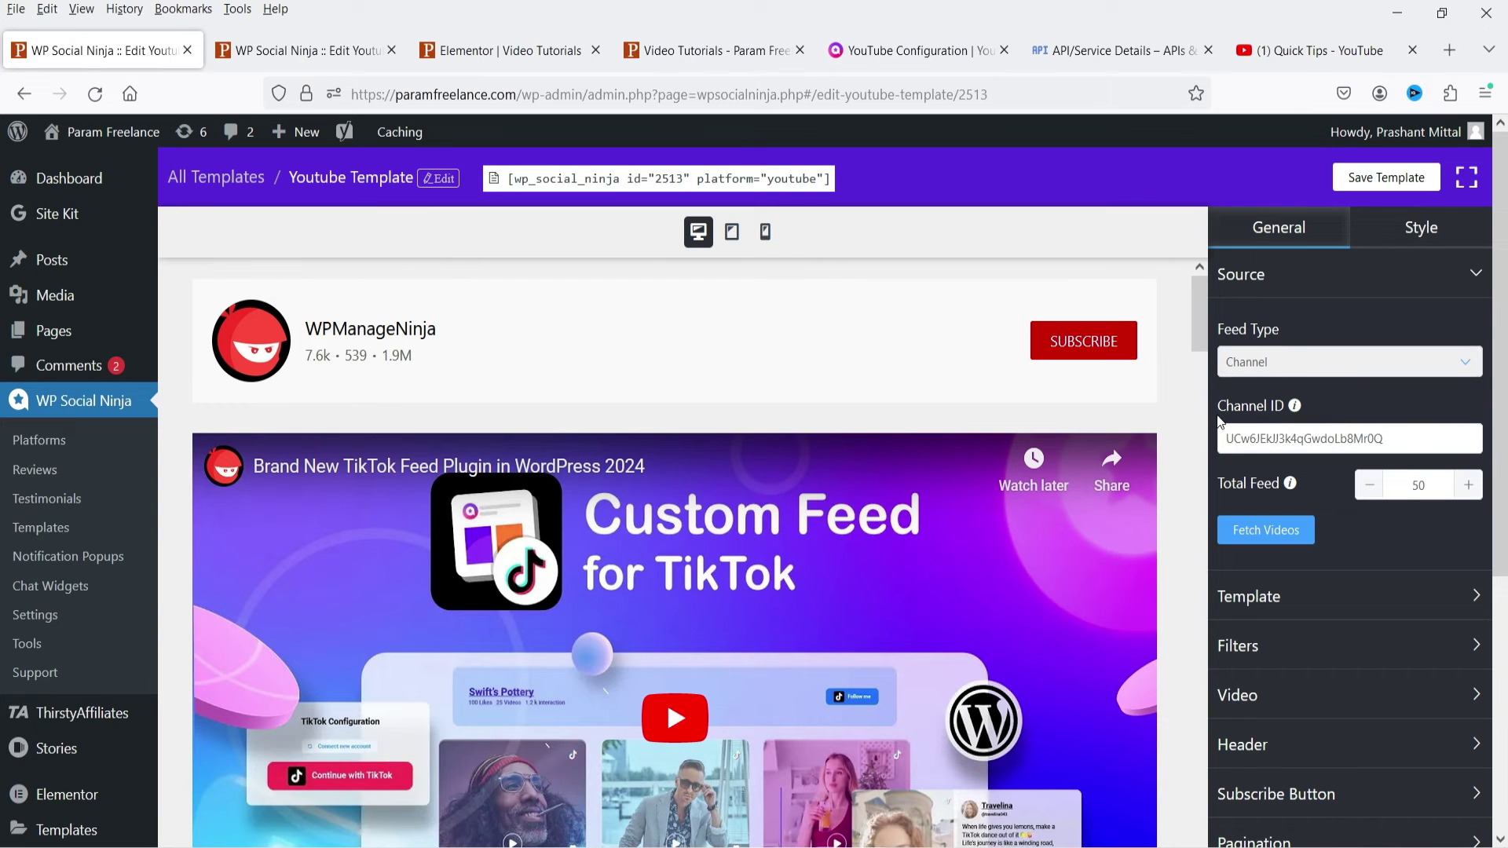
{"action": "left_click", "coordinate": [1266, 531]}
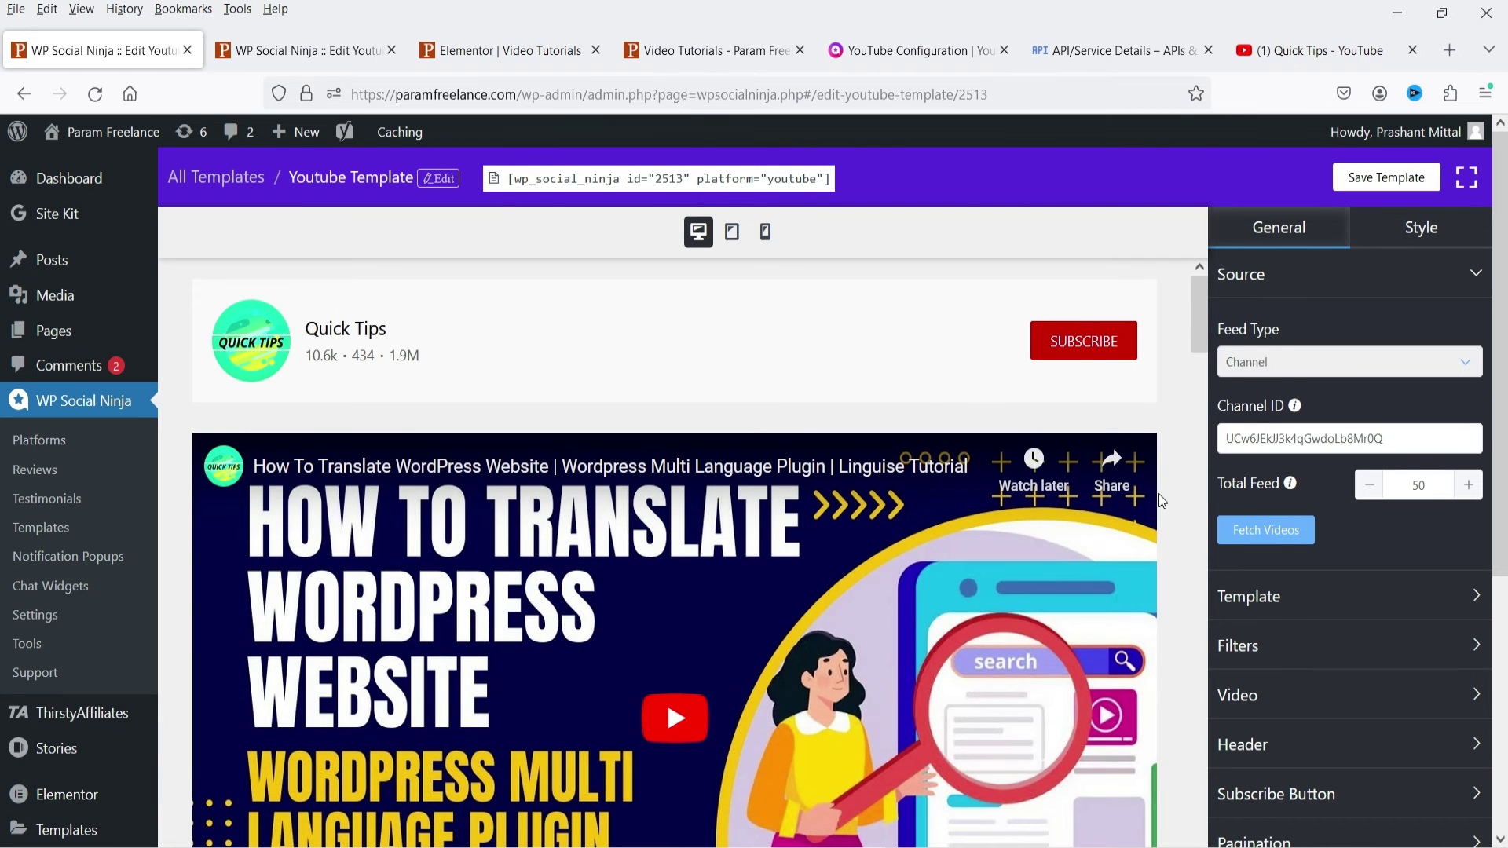
{"action": "scroll", "coordinate": [1161, 502], "scroll_direction": "down", "scroll_amount": 8}
{"action": "scroll", "coordinate": [1161, 503], "scroll_direction": "up", "scroll_amount": 6}
{"action": "scroll", "coordinate": [1258, 381], "scroll_direction": "down", "scroll_amount": 3}
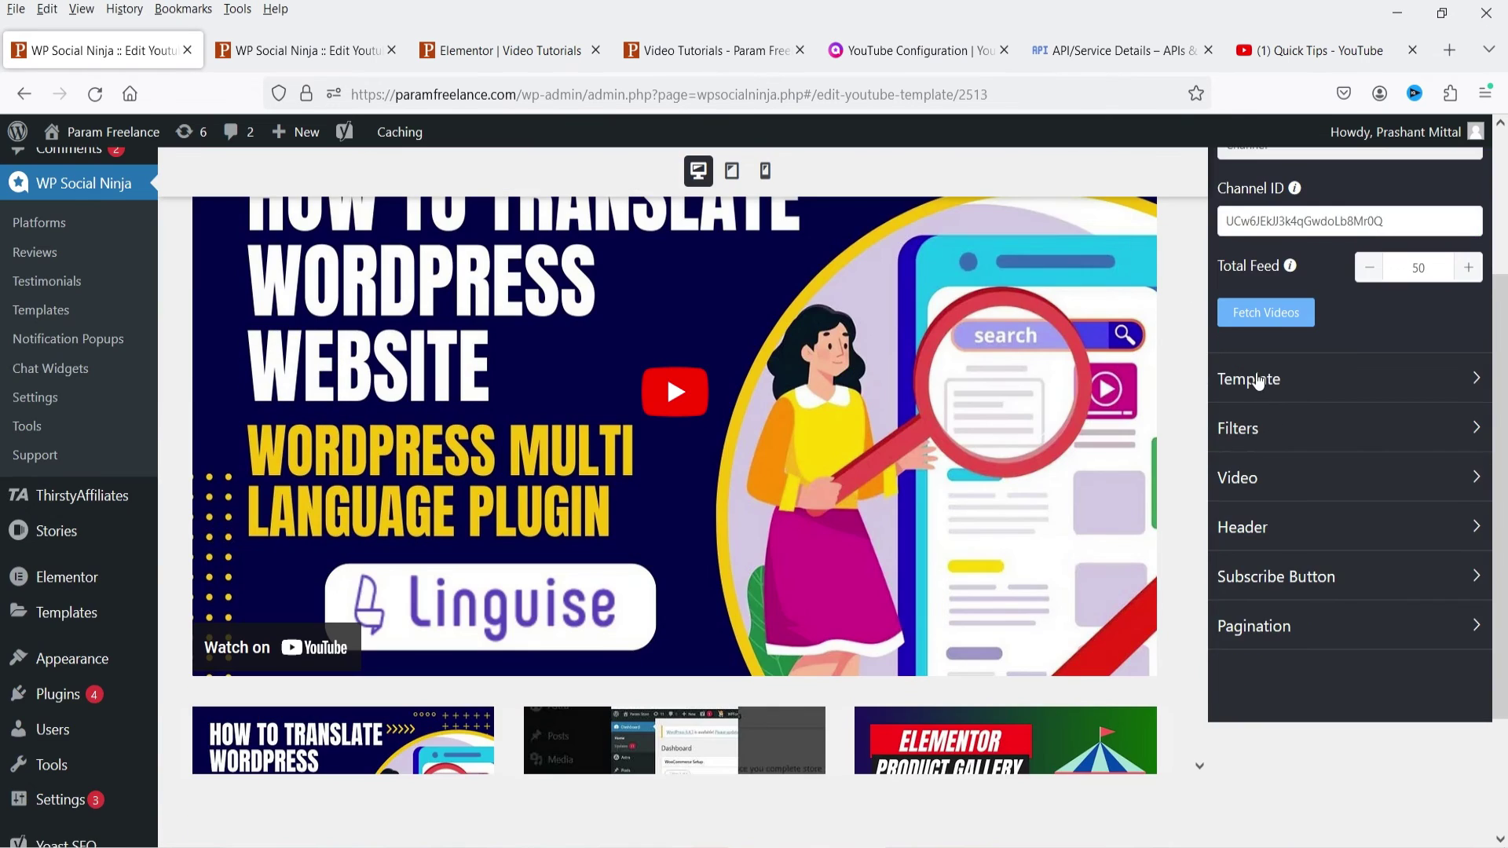
- Switch the template's layout type to Carousel, keeping the Template 1 design, and check the carousel in the preview
{"action": "left_click", "coordinate": [1258, 381]}
{"action": "scroll", "coordinate": [1364, 503], "scroll_direction": "up", "scroll_amount": 3}
{"action": "left_click", "coordinate": [1269, 411]}
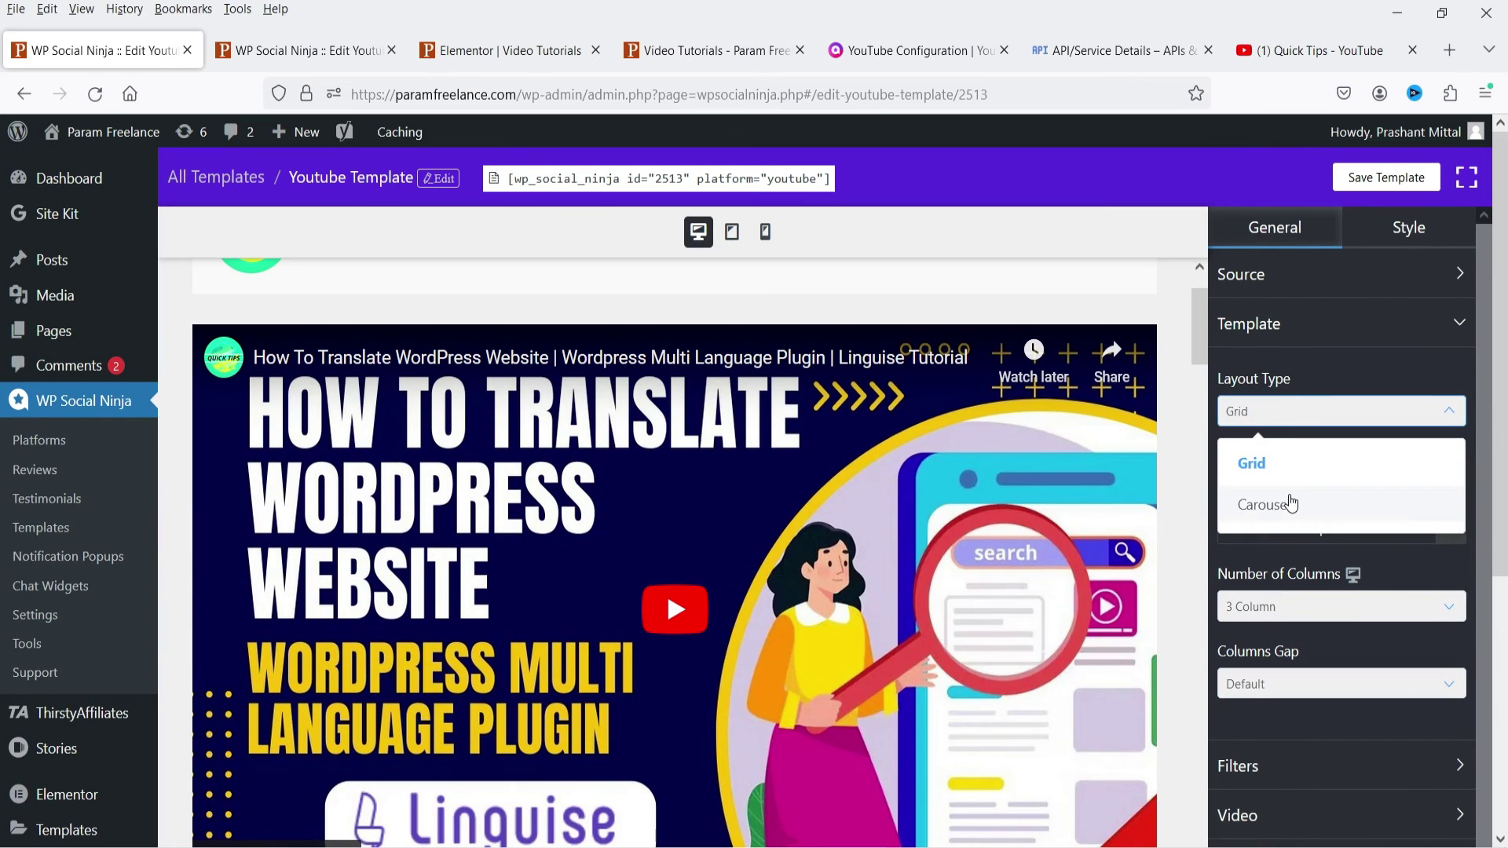
{"action": "left_click", "coordinate": [1292, 503]}
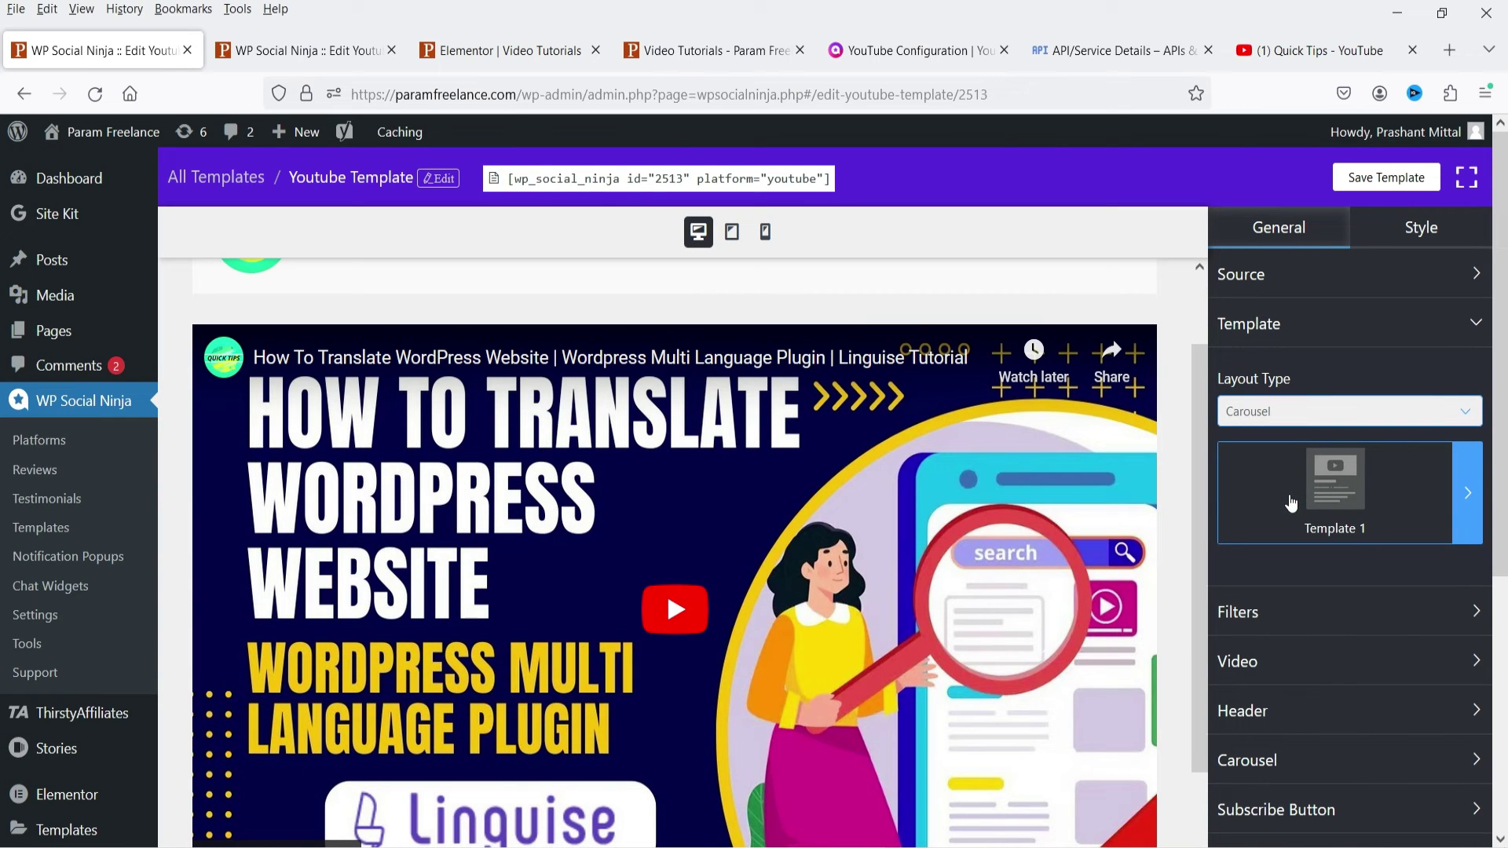
{"action": "left_click", "coordinate": [1396, 505]}
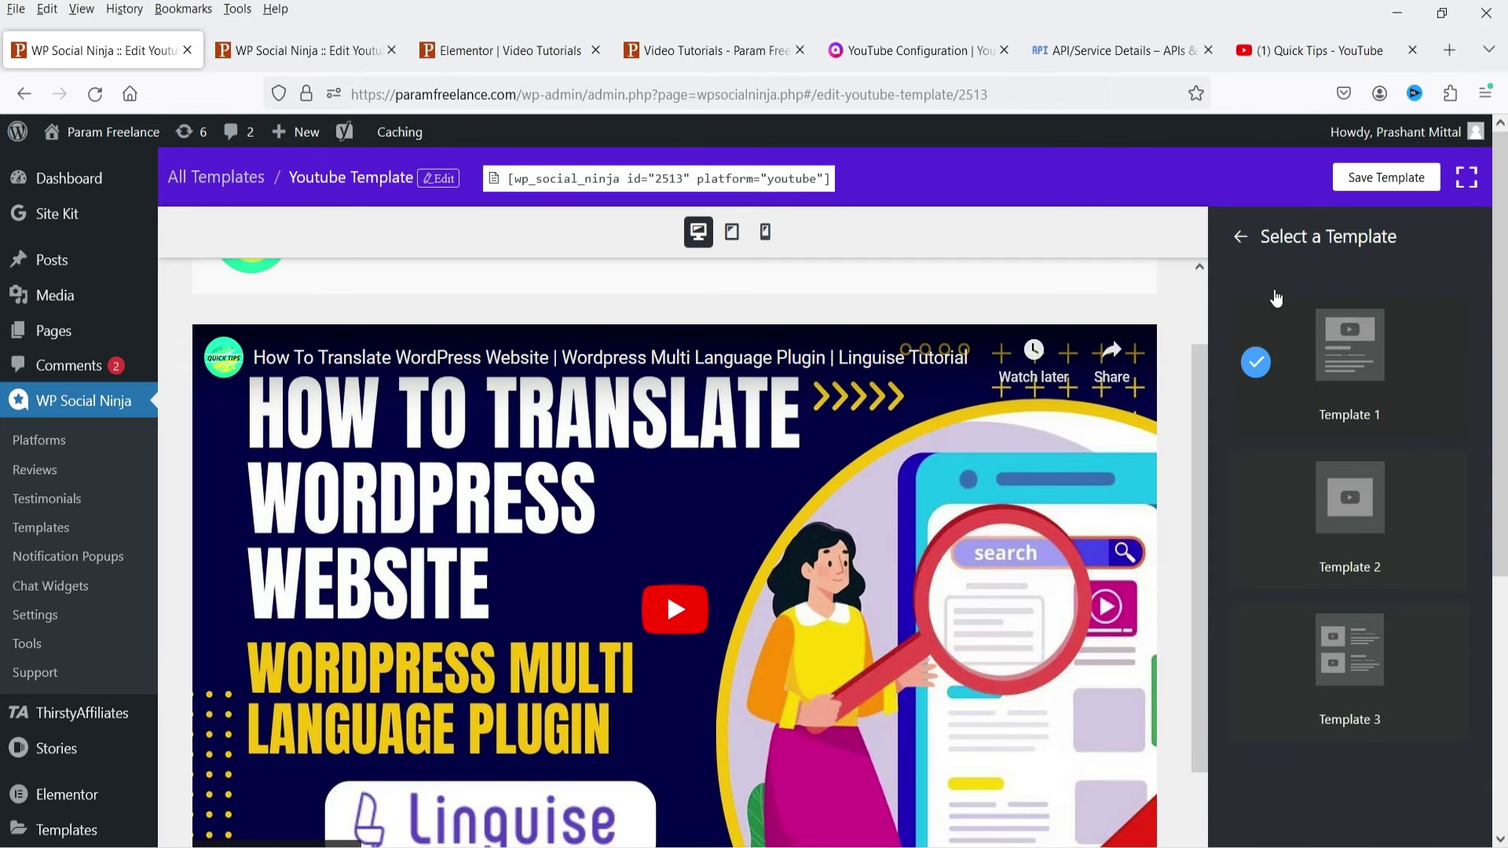
{"action": "left_click", "coordinate": [1244, 239]}
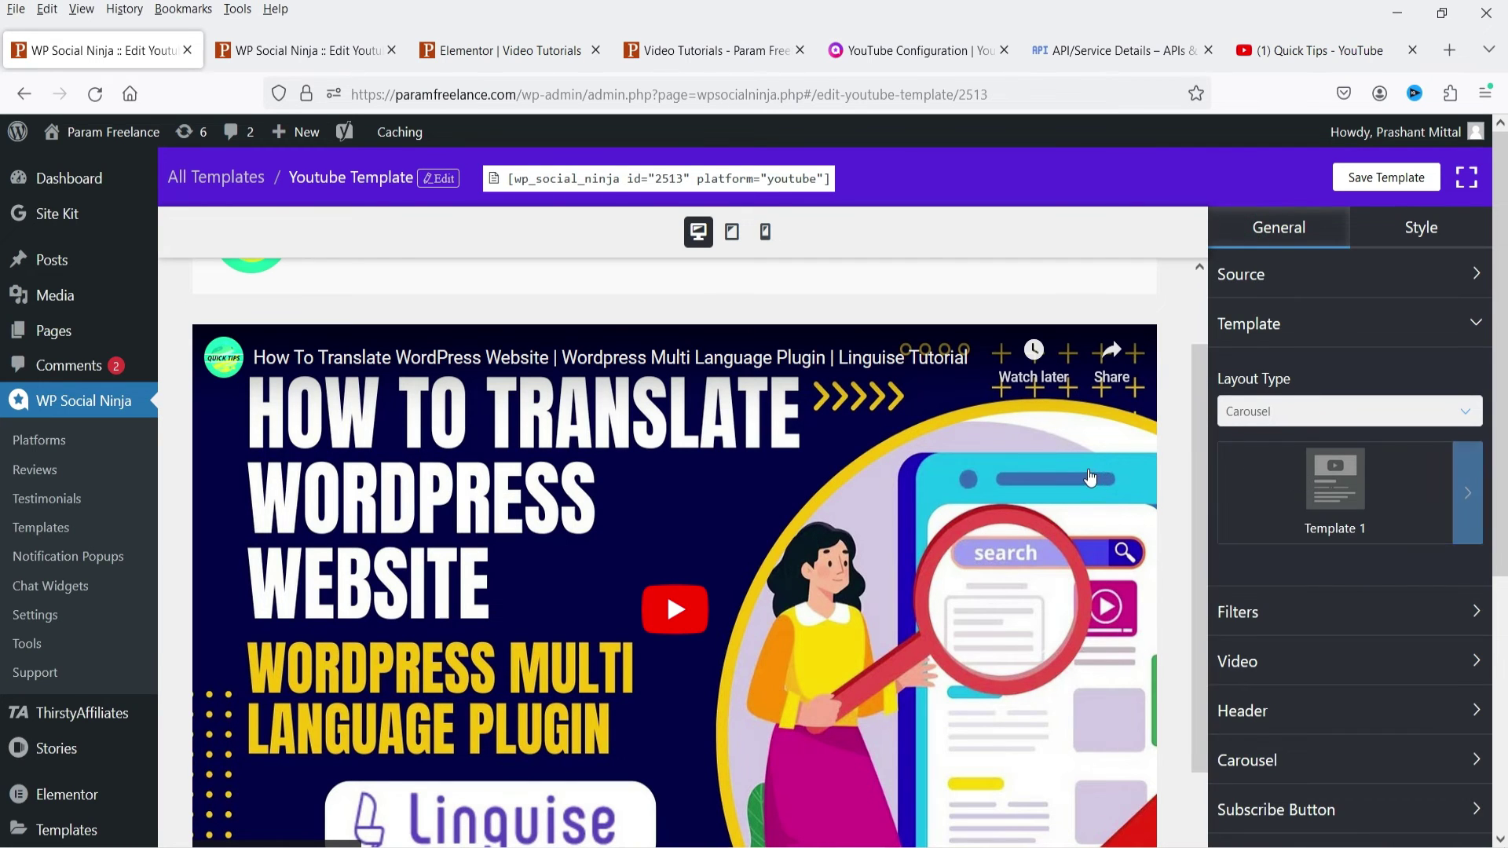
{"action": "scroll", "coordinate": [1016, 473], "scroll_direction": "down", "scroll_amount": 4}
{"action": "scroll", "coordinate": [1017, 473], "scroll_direction": "down", "scroll_amount": 5}
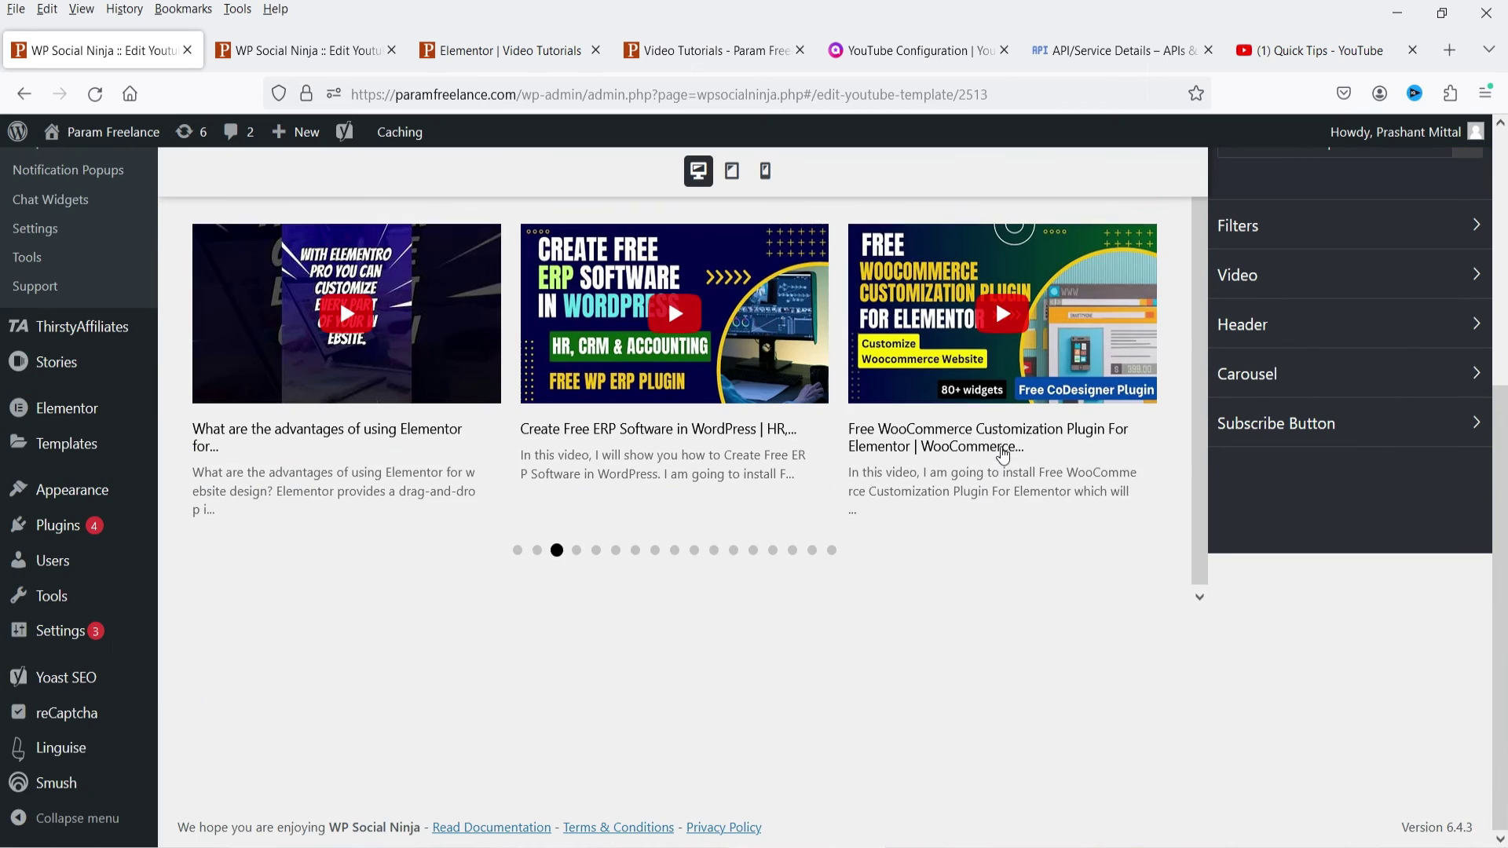
{"action": "scroll", "coordinate": [987, 509], "scroll_direction": "up", "scroll_amount": 9}
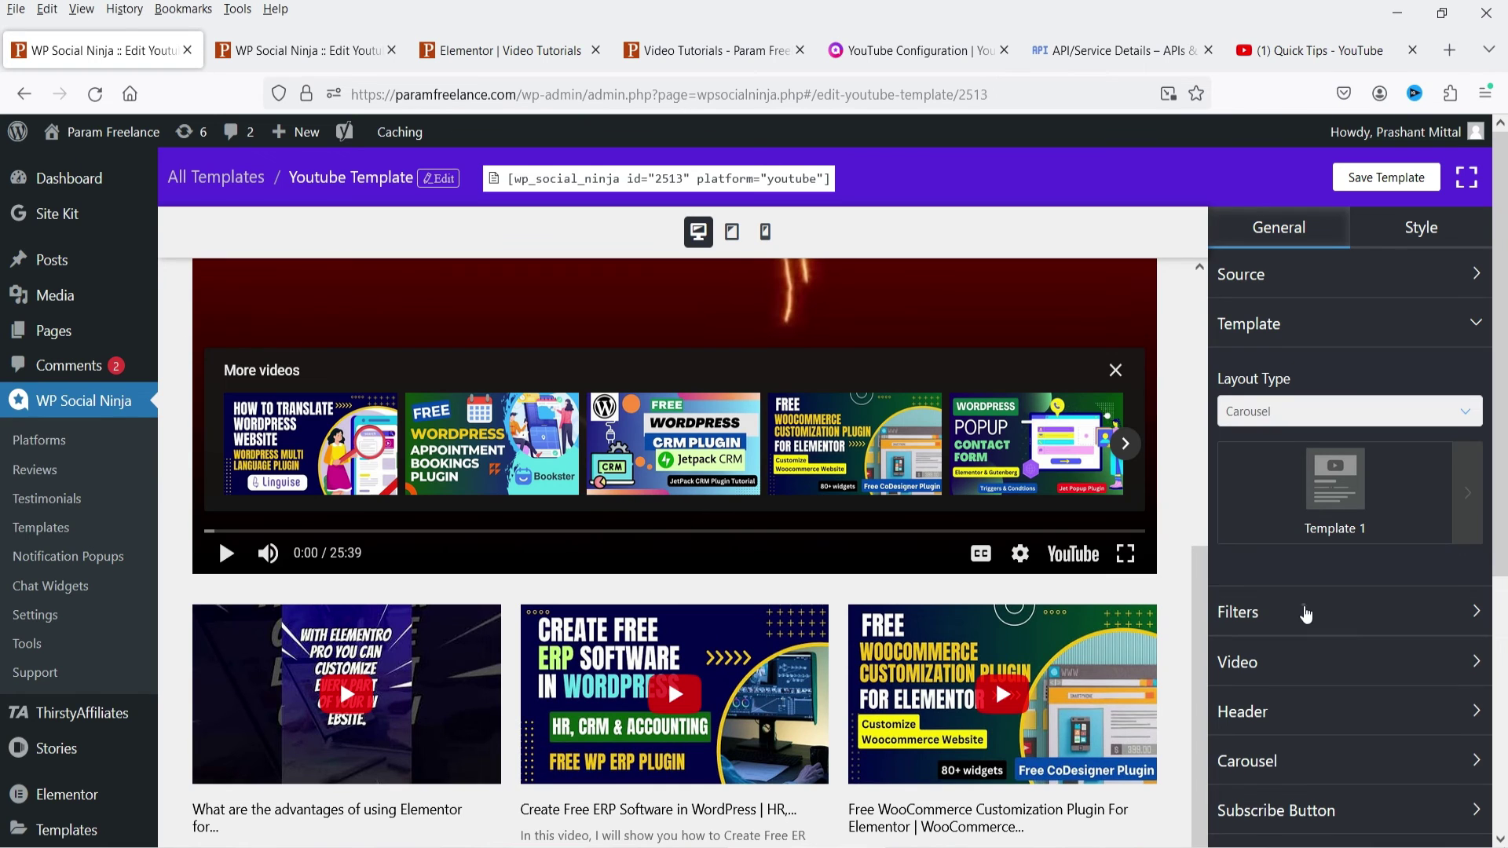
- Look through the new template's filter settings and open its video settings briefly
{"action": "left_click", "coordinate": [1306, 613]}
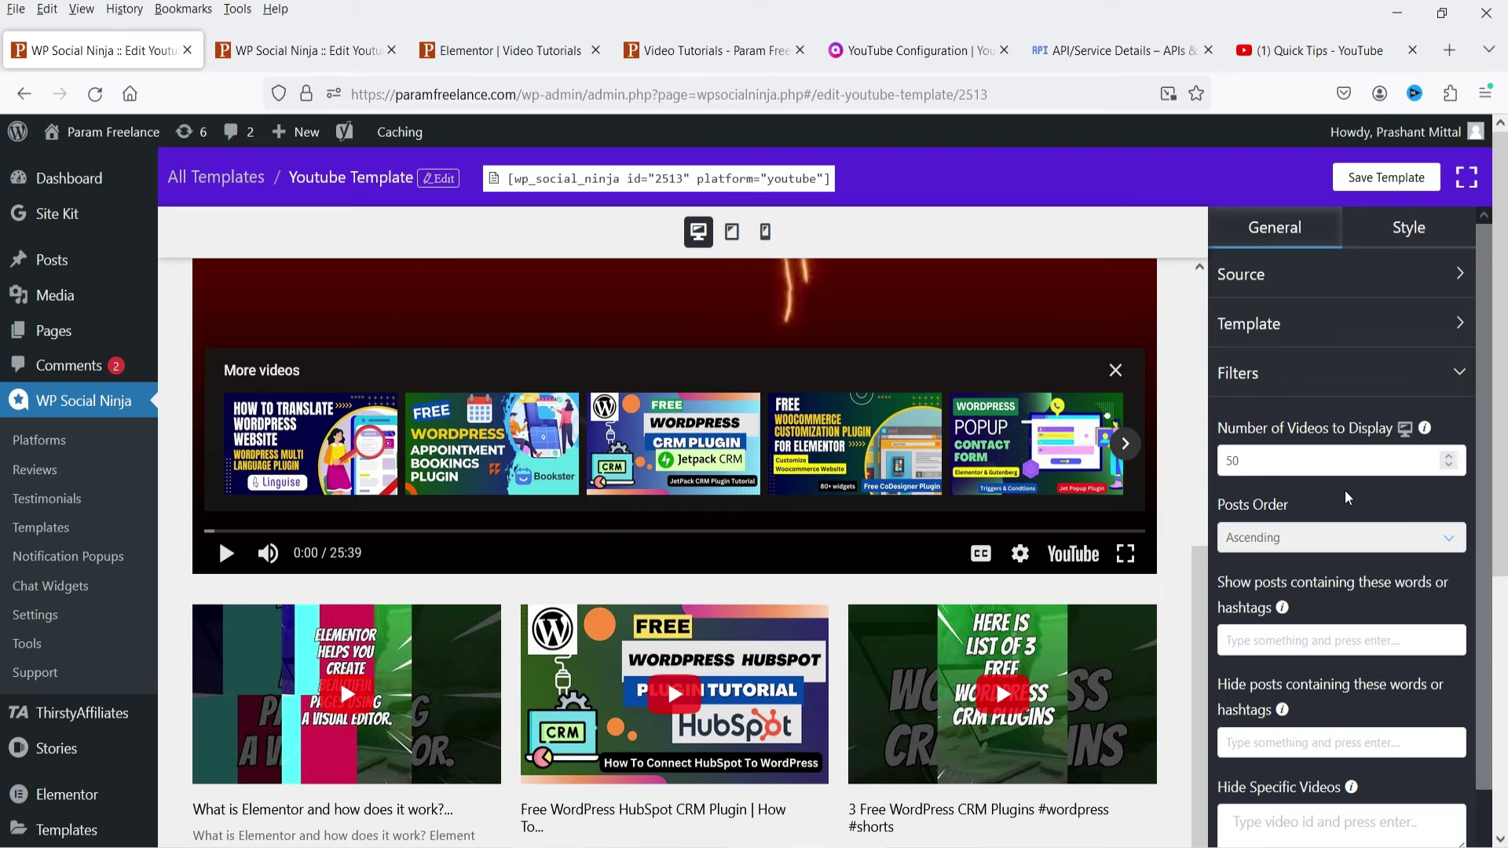
{"action": "scroll", "coordinate": [1348, 499], "scroll_direction": "down", "scroll_amount": 2}
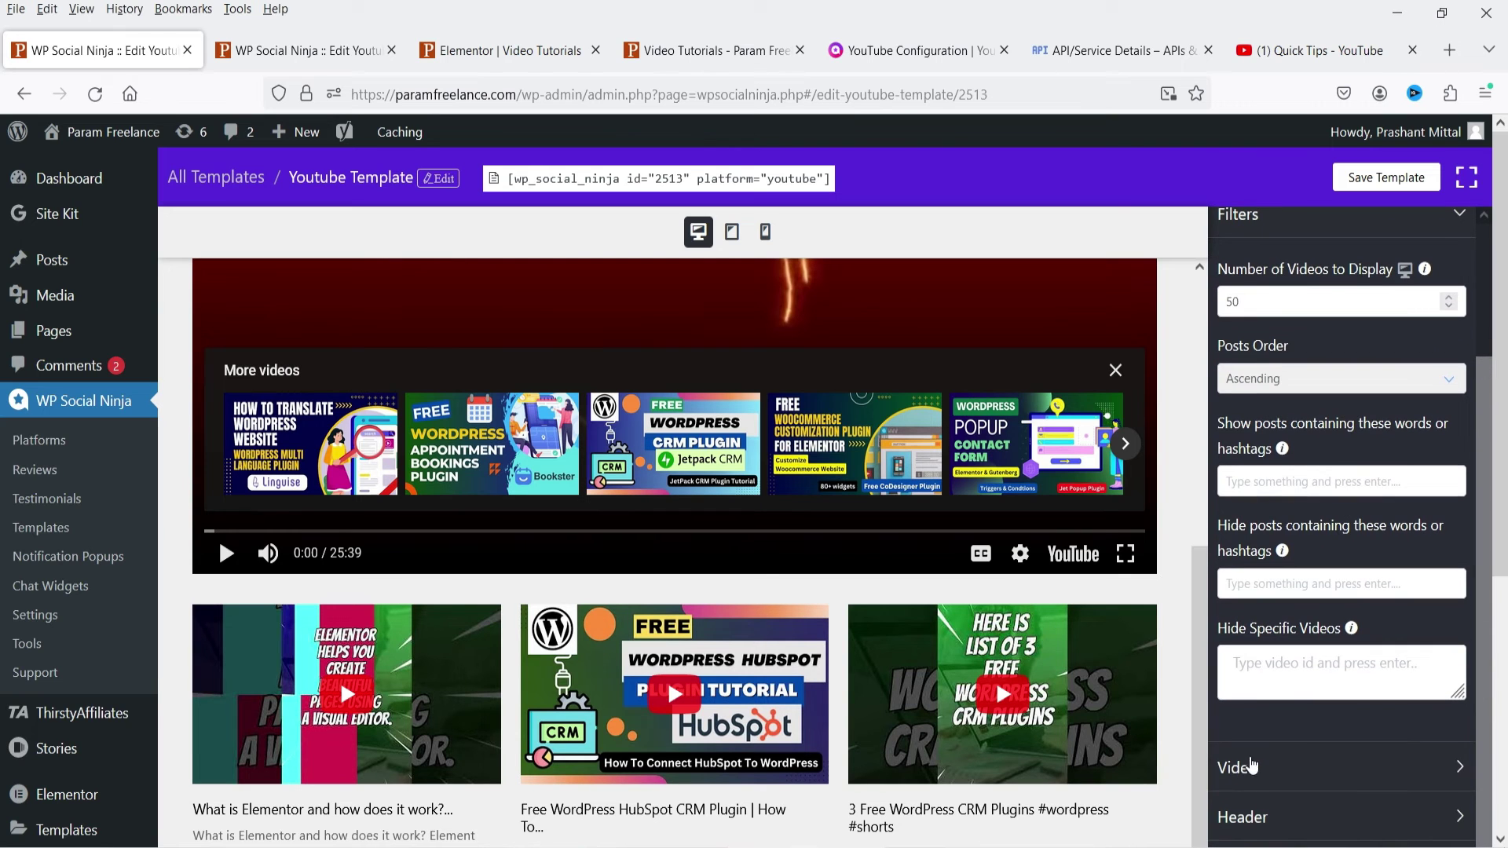
{"action": "left_click", "coordinate": [1252, 766]}
{"action": "left_click", "coordinate": [1336, 304]}
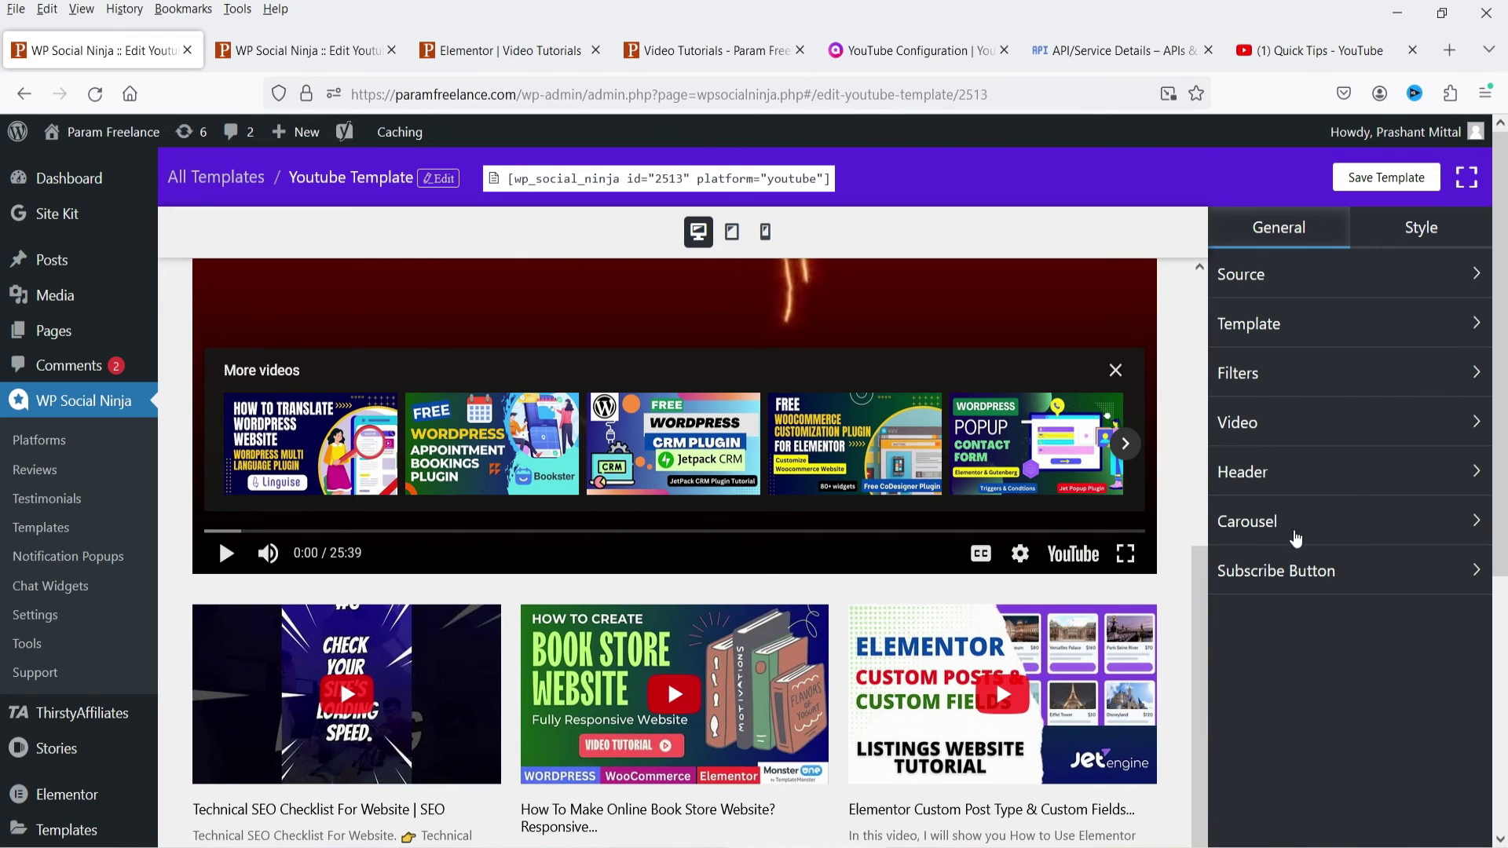
- Set the carousel's navigation type to Arrows and Dots and check the navigation in the preview
{"action": "left_click", "coordinate": [1266, 523]}
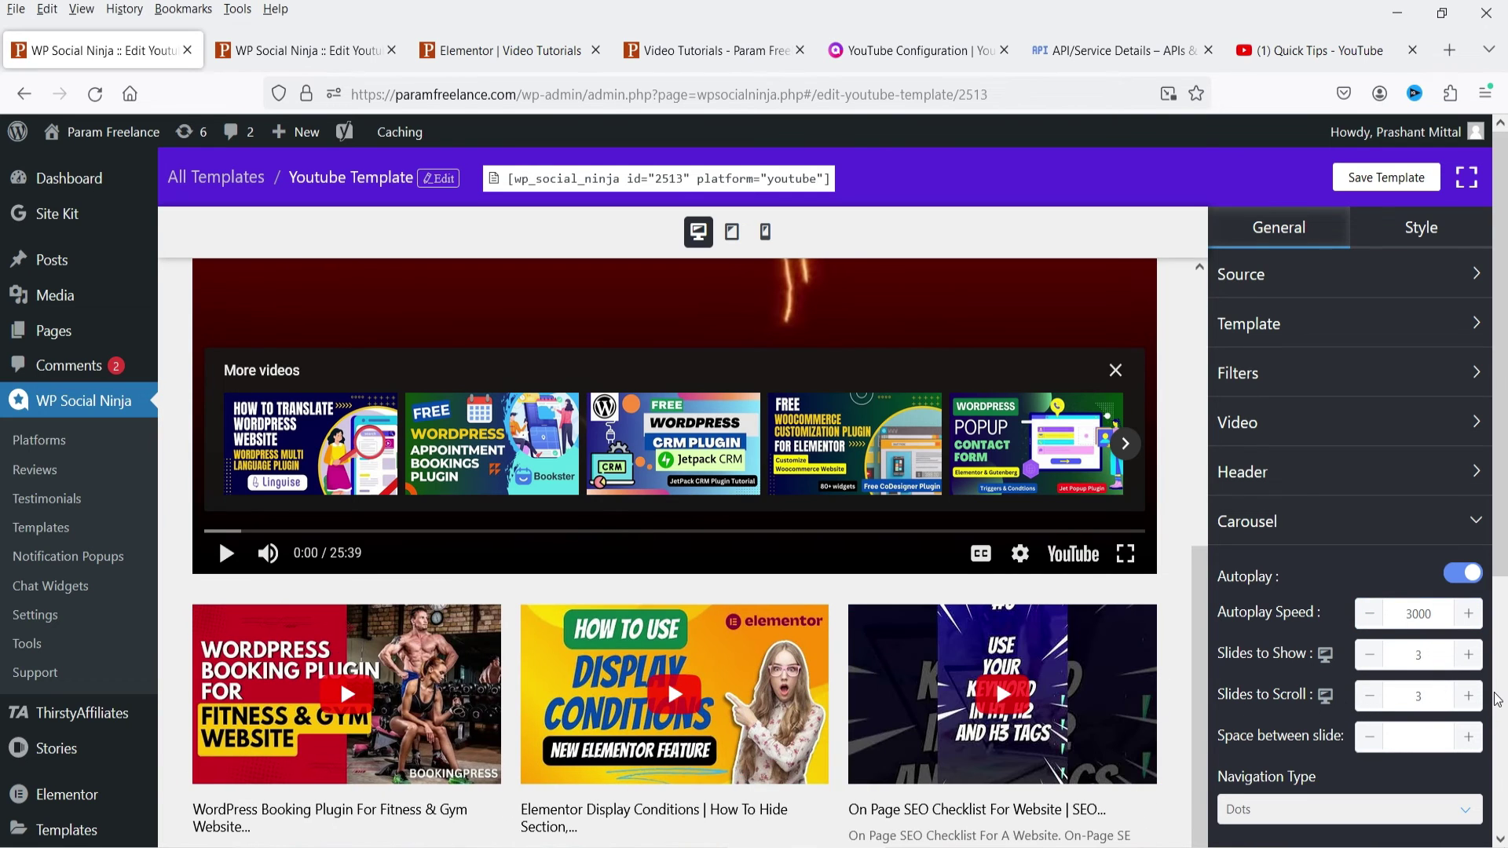
{"action": "scroll", "coordinate": [1263, 559], "scroll_direction": "down", "scroll_amount": 3}
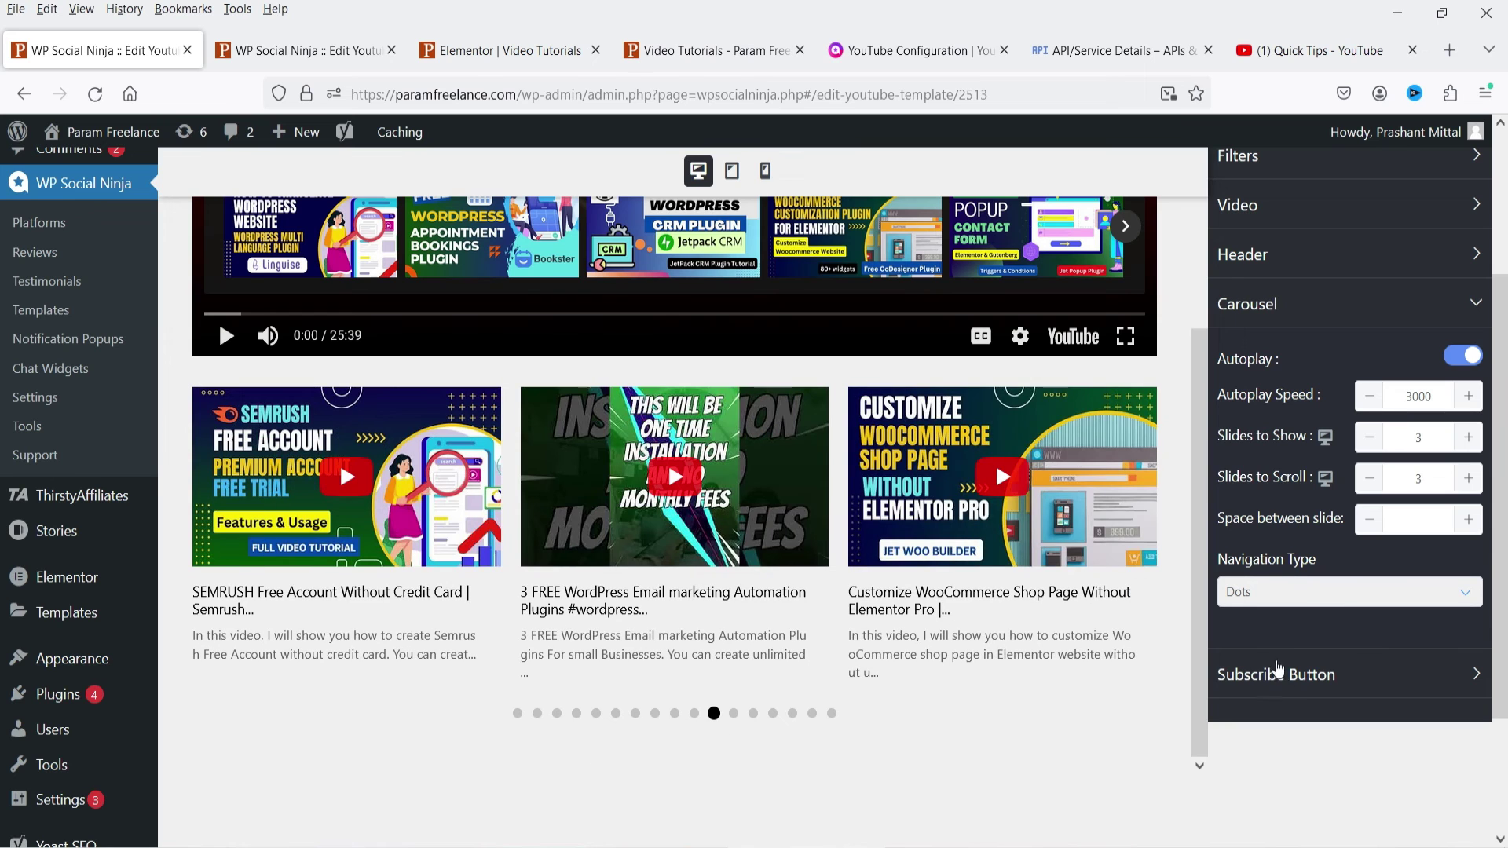
{"action": "left_click", "coordinate": [1287, 605]}
{"action": "left_click", "coordinate": [1303, 645]}
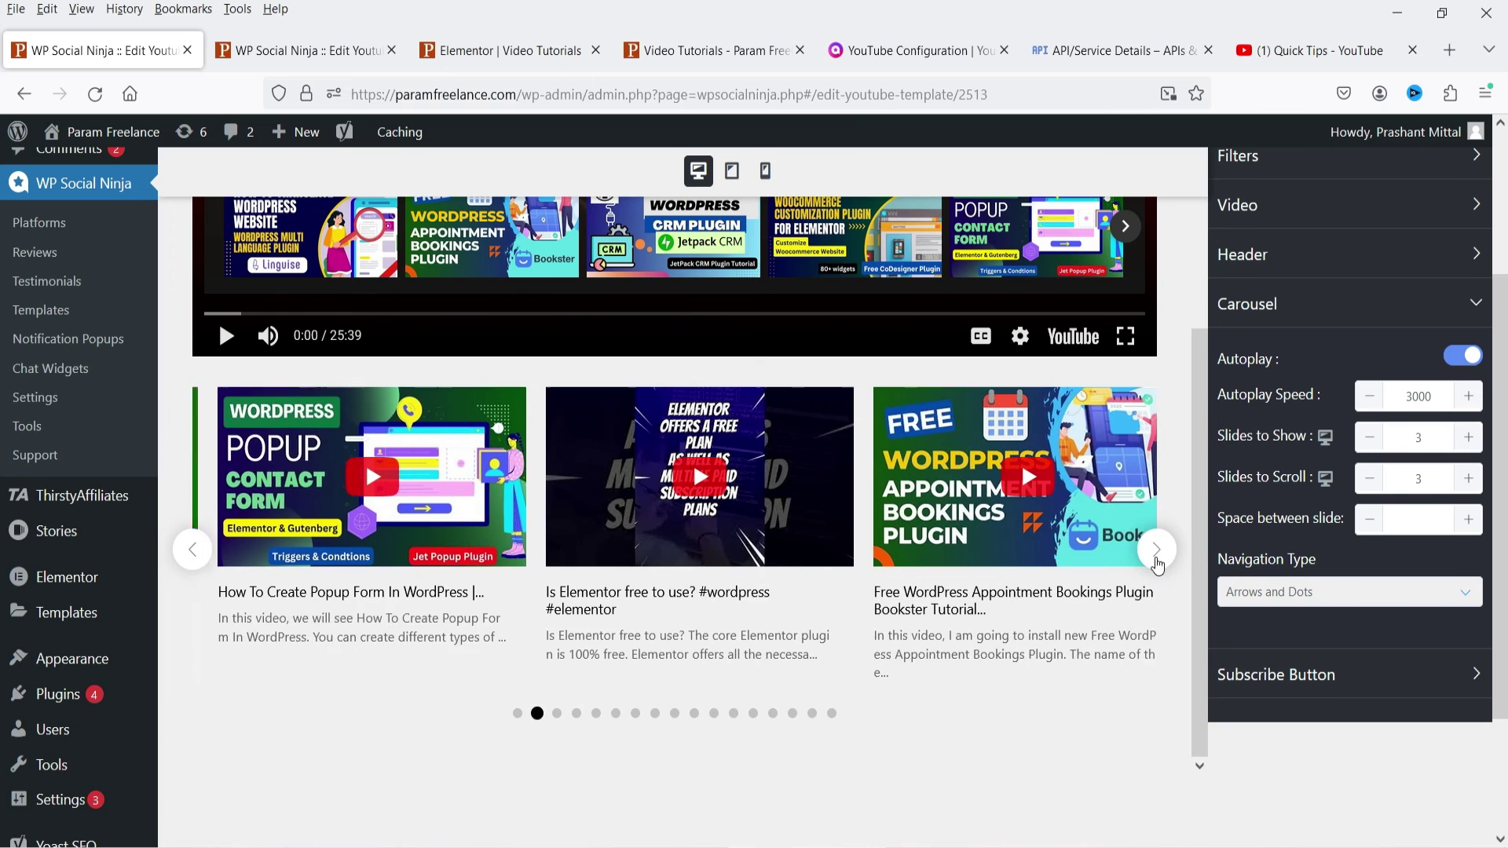
{"action": "scroll", "coordinate": [668, 624], "scroll_direction": "up", "scroll_amount": 10}
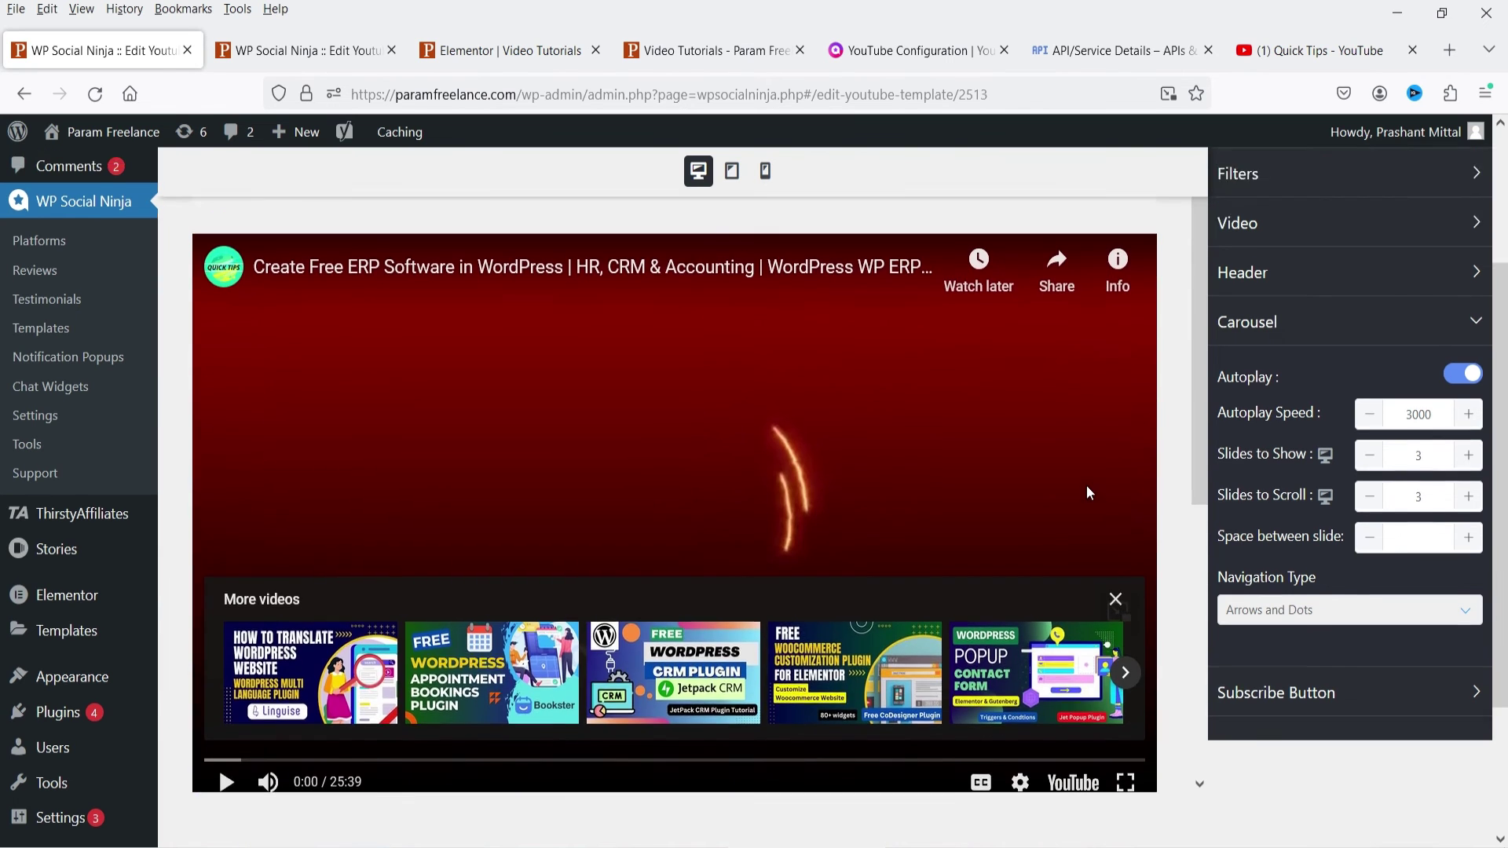
{"action": "scroll", "coordinate": [1375, 487], "scroll_direction": "down", "scroll_amount": 5}
{"action": "scroll", "coordinate": [1410, 527], "scroll_direction": "up", "scroll_amount": 5}
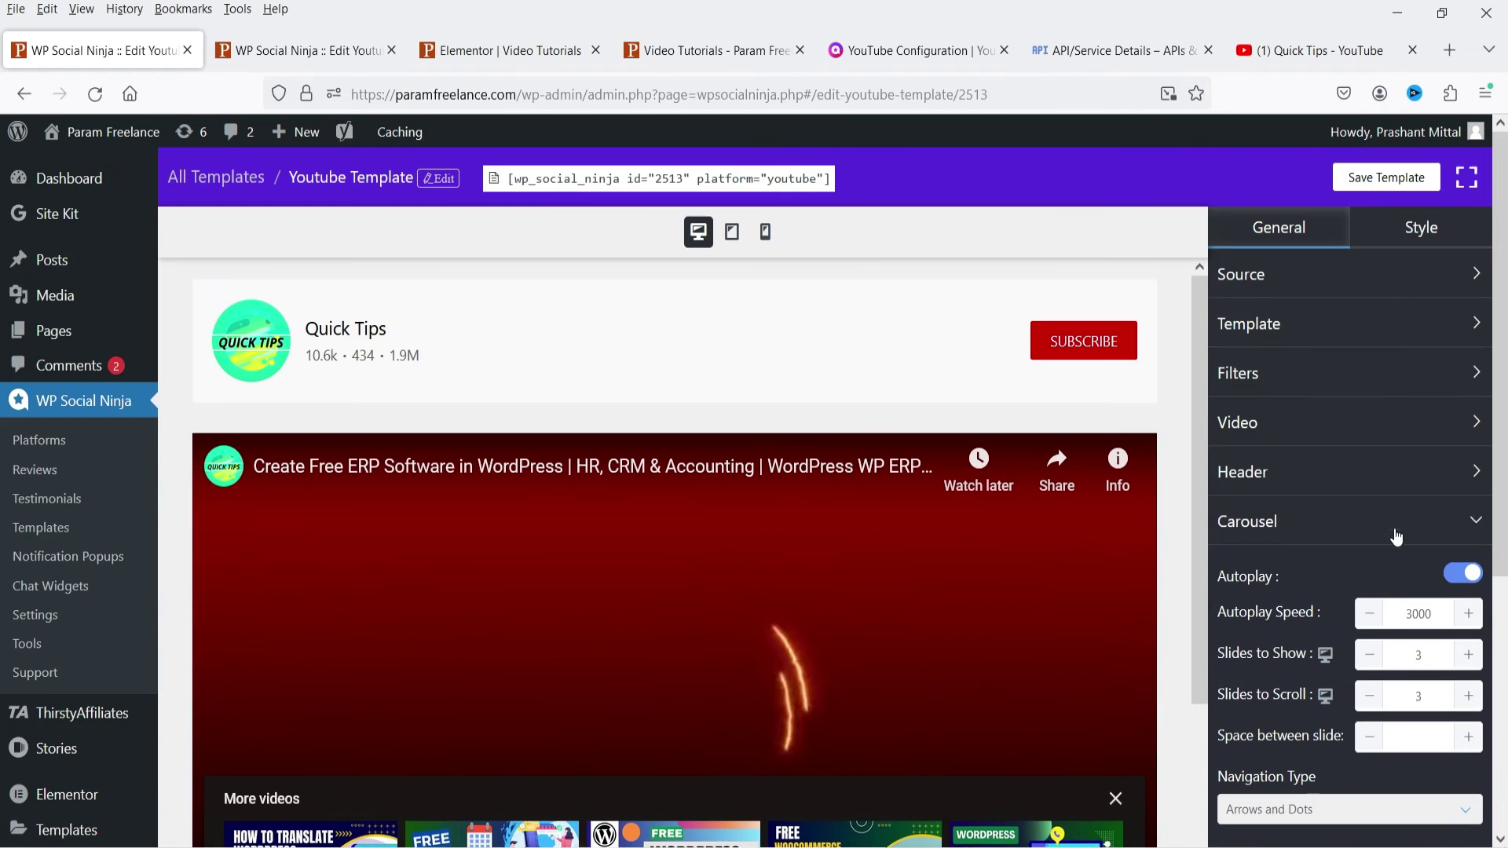
- Enable custom styling for the carousel template and save the template
{"action": "left_click", "coordinate": [1419, 239]}
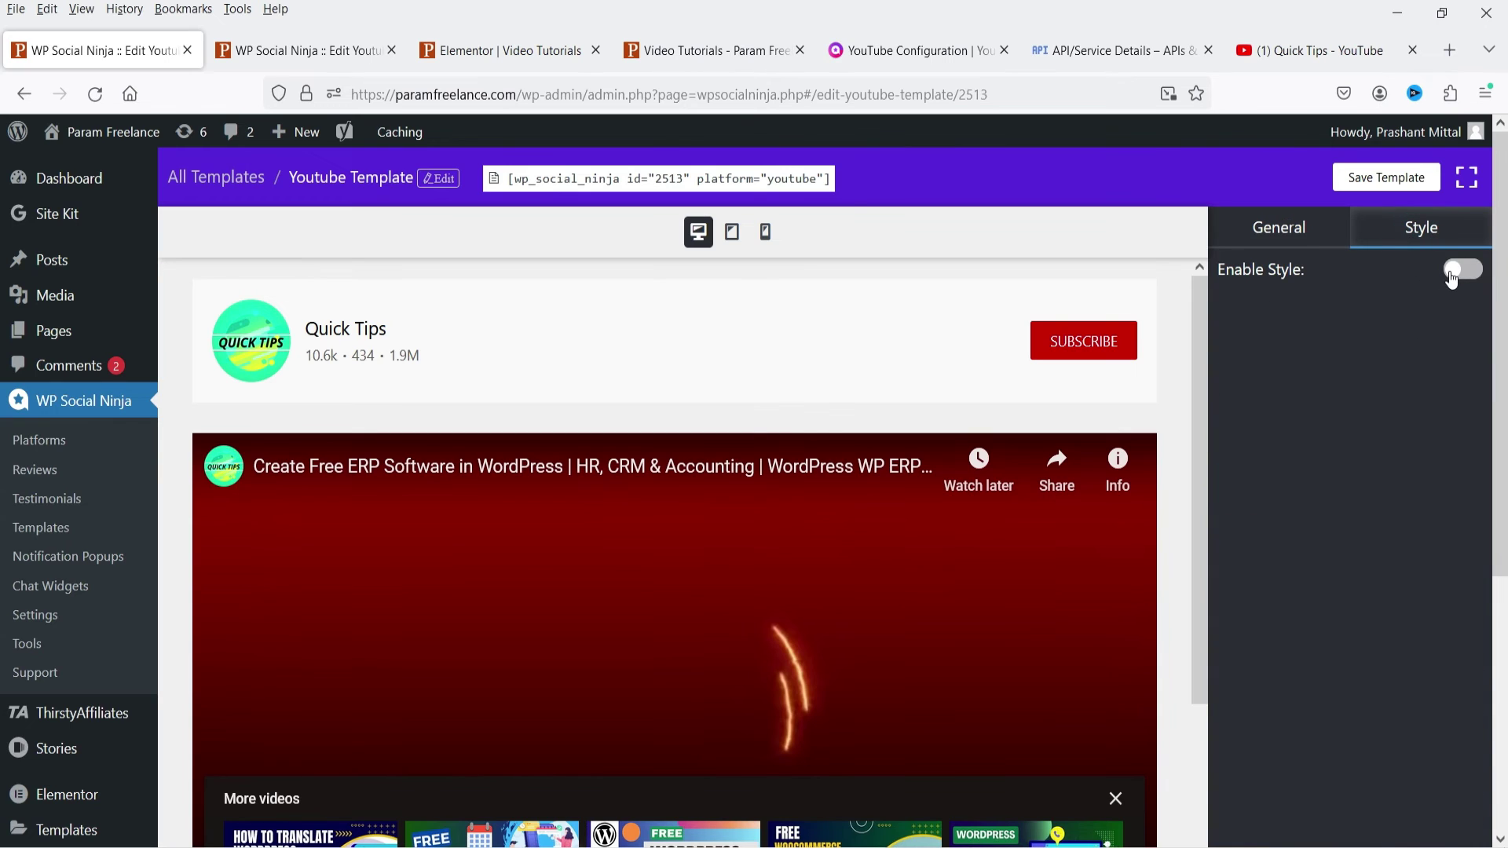
{"action": "left_click", "coordinate": [1461, 270]}
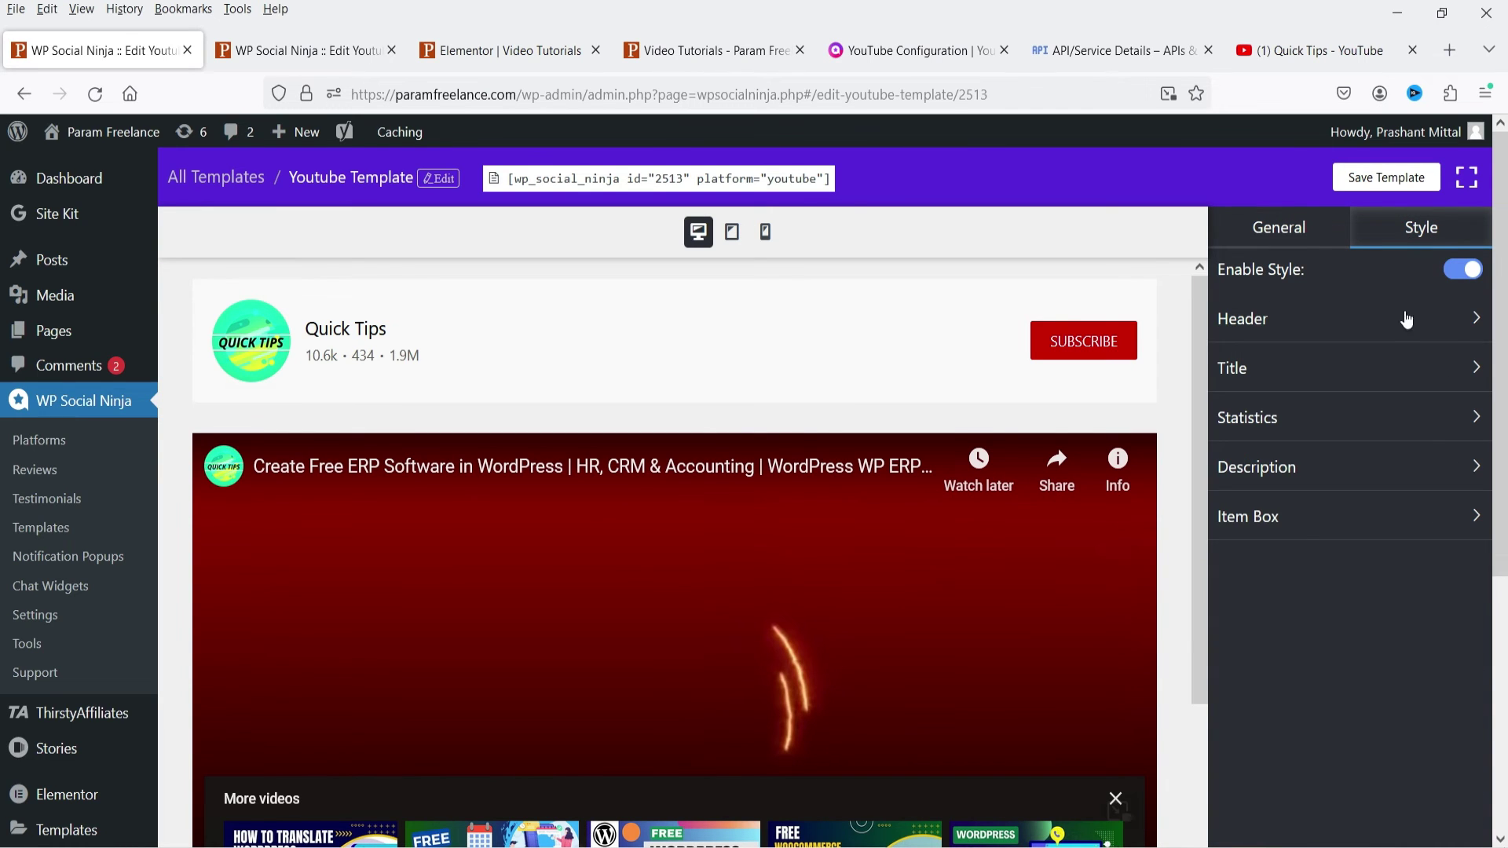
{"action": "left_click", "coordinate": [1366, 181]}
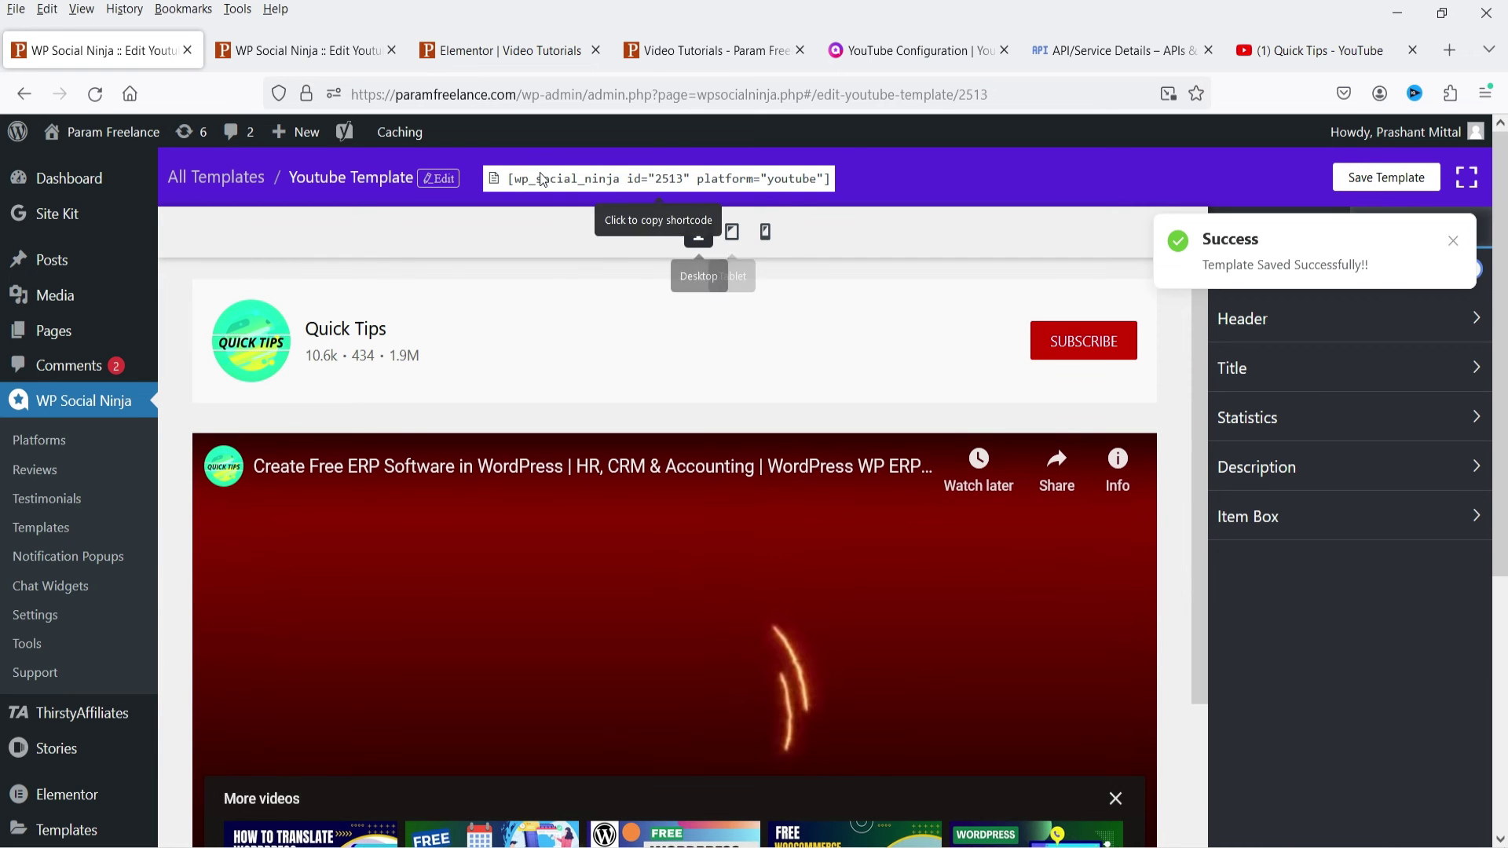
- Copy the carousel template's shortcode and insert a single-column section above the Quick Tips grid in the Elementor page editor
{"action": "left_click", "coordinate": [542, 179]}
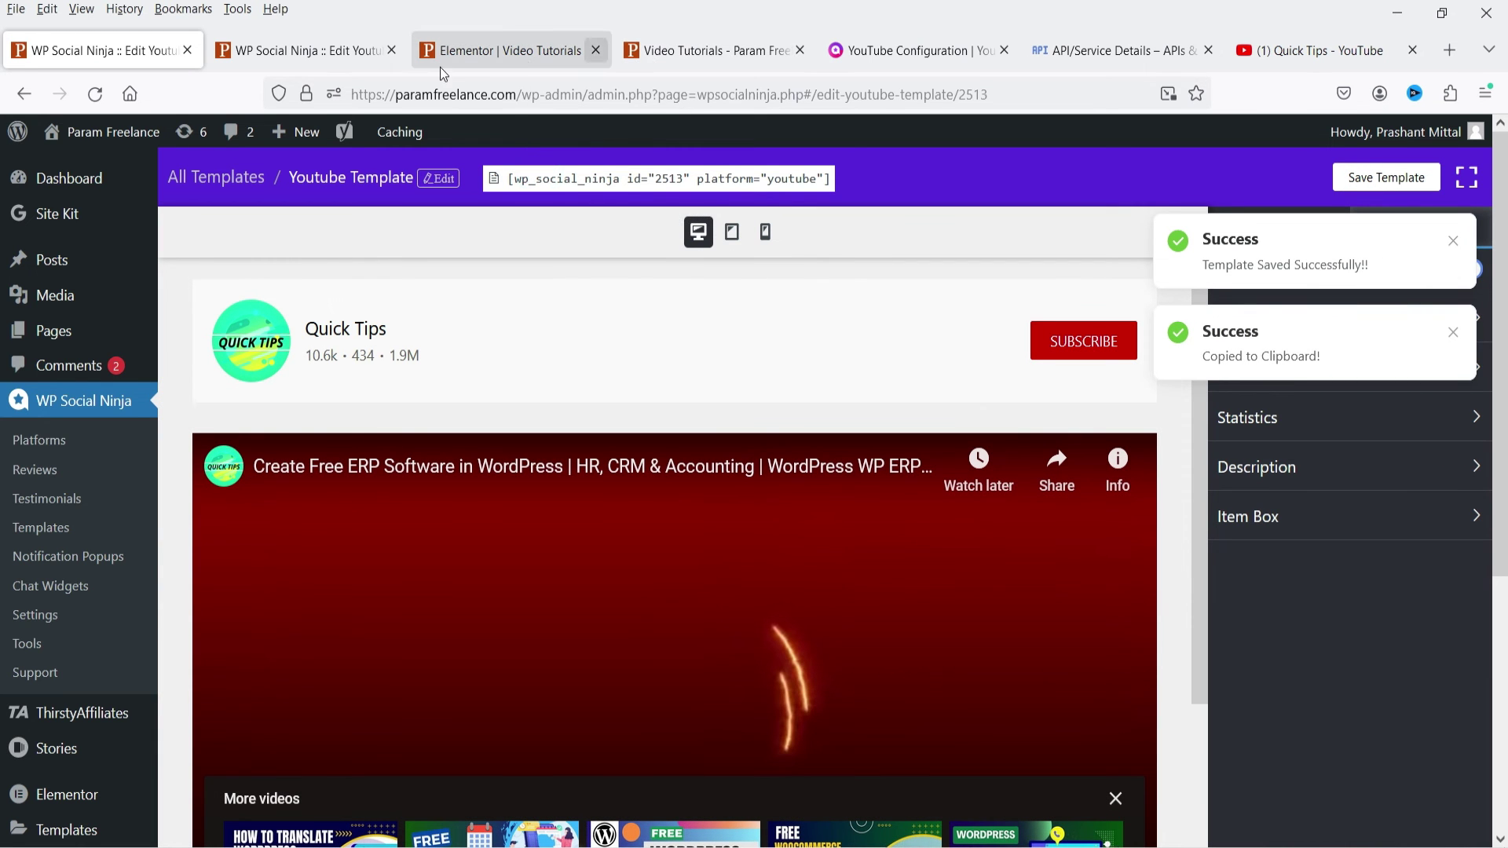
{"action": "left_click", "coordinate": [525, 63]}
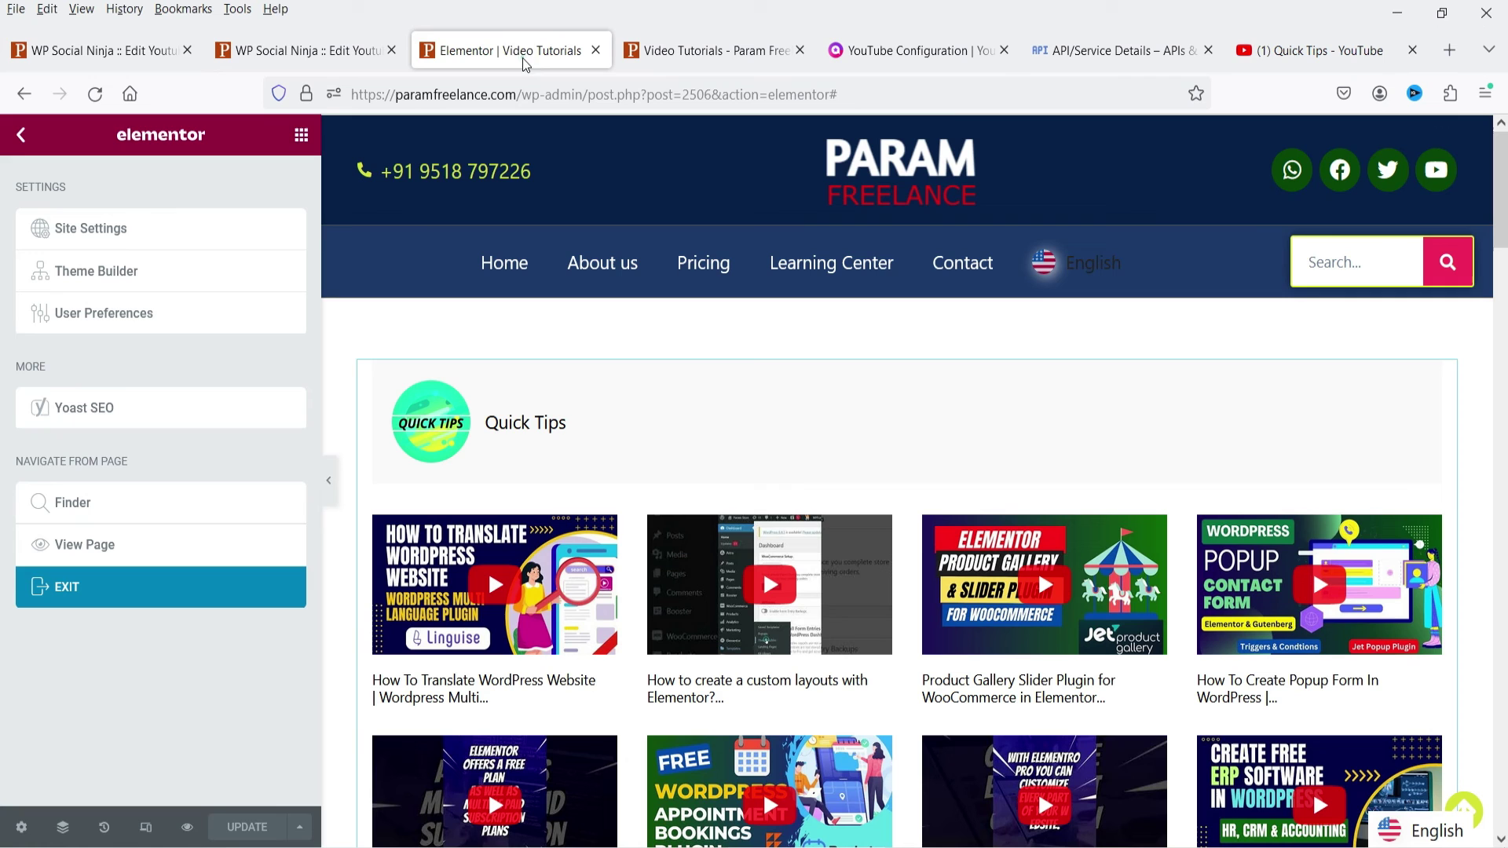
{"action": "left_click", "coordinate": [883, 287]}
{"action": "left_click", "coordinate": [884, 403]}
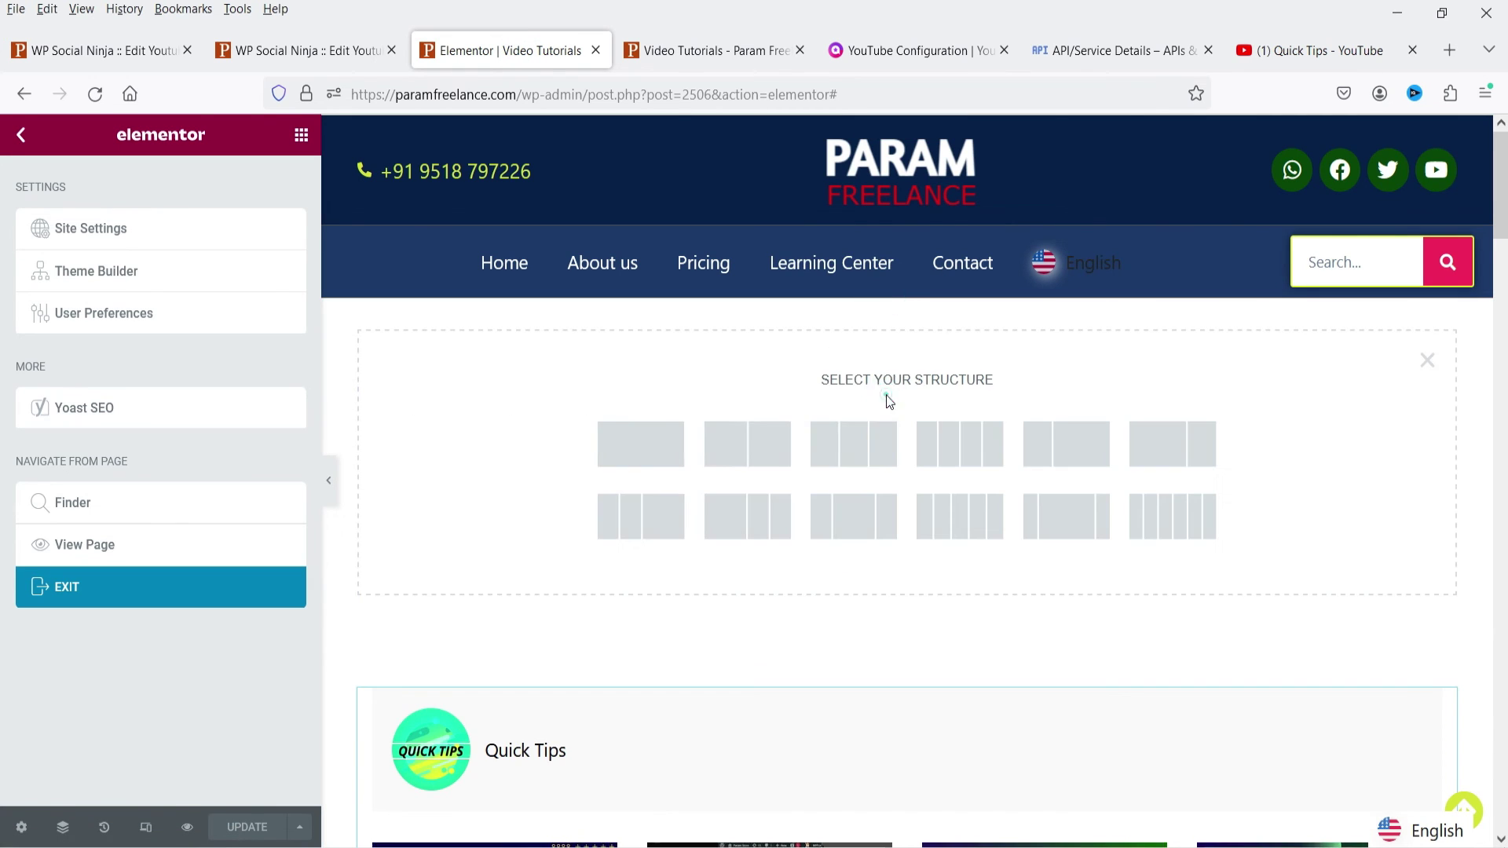
{"action": "left_click", "coordinate": [642, 462]}
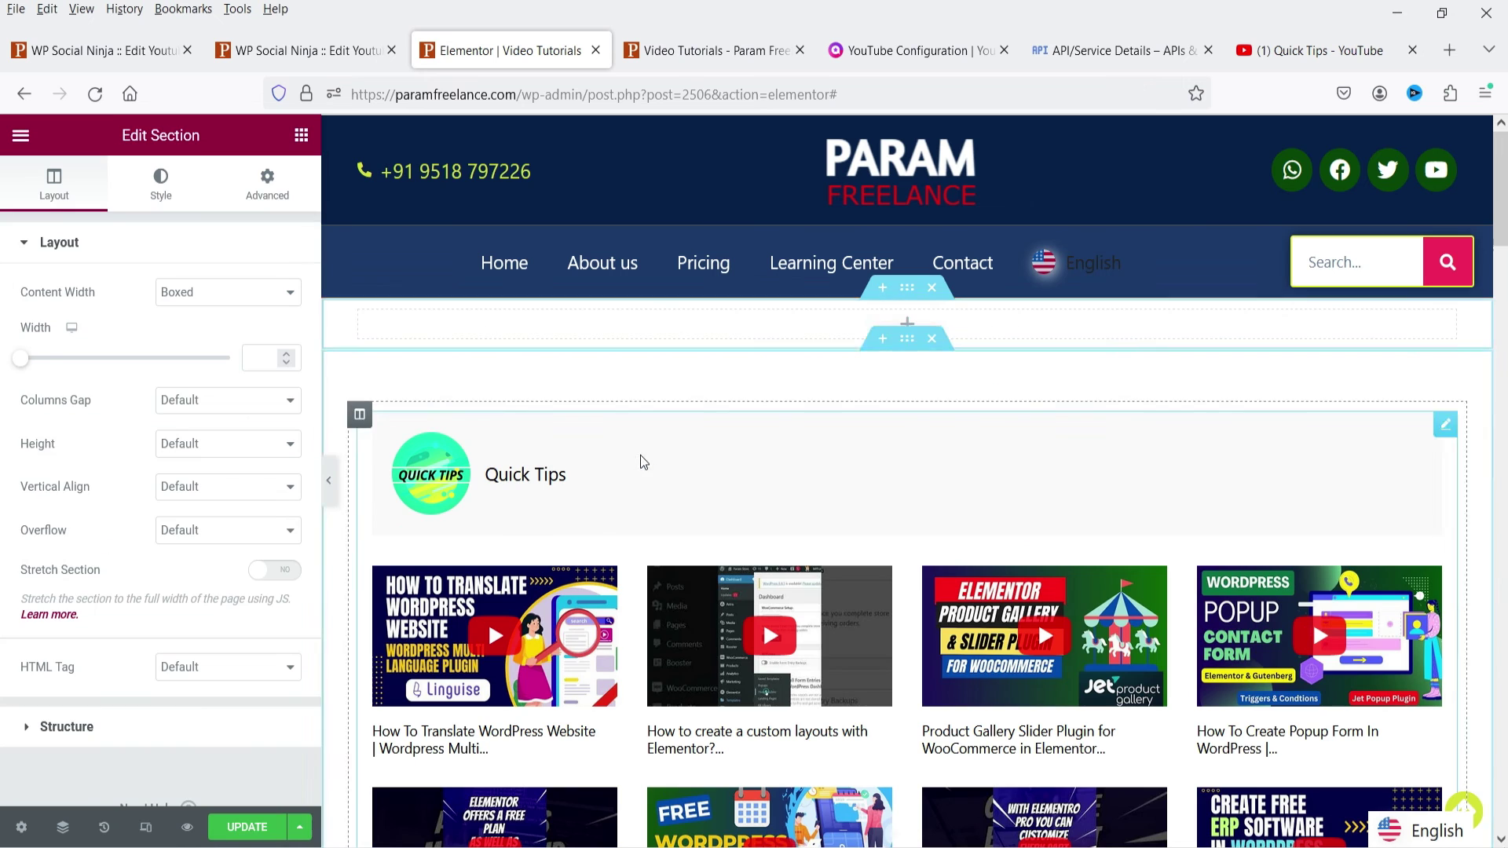
- Unlink the new section's padding values and set the top and bottom padding to 50 px
{"action": "left_click", "coordinate": [294, 182]}
{"action": "left_click", "coordinate": [288, 395]}
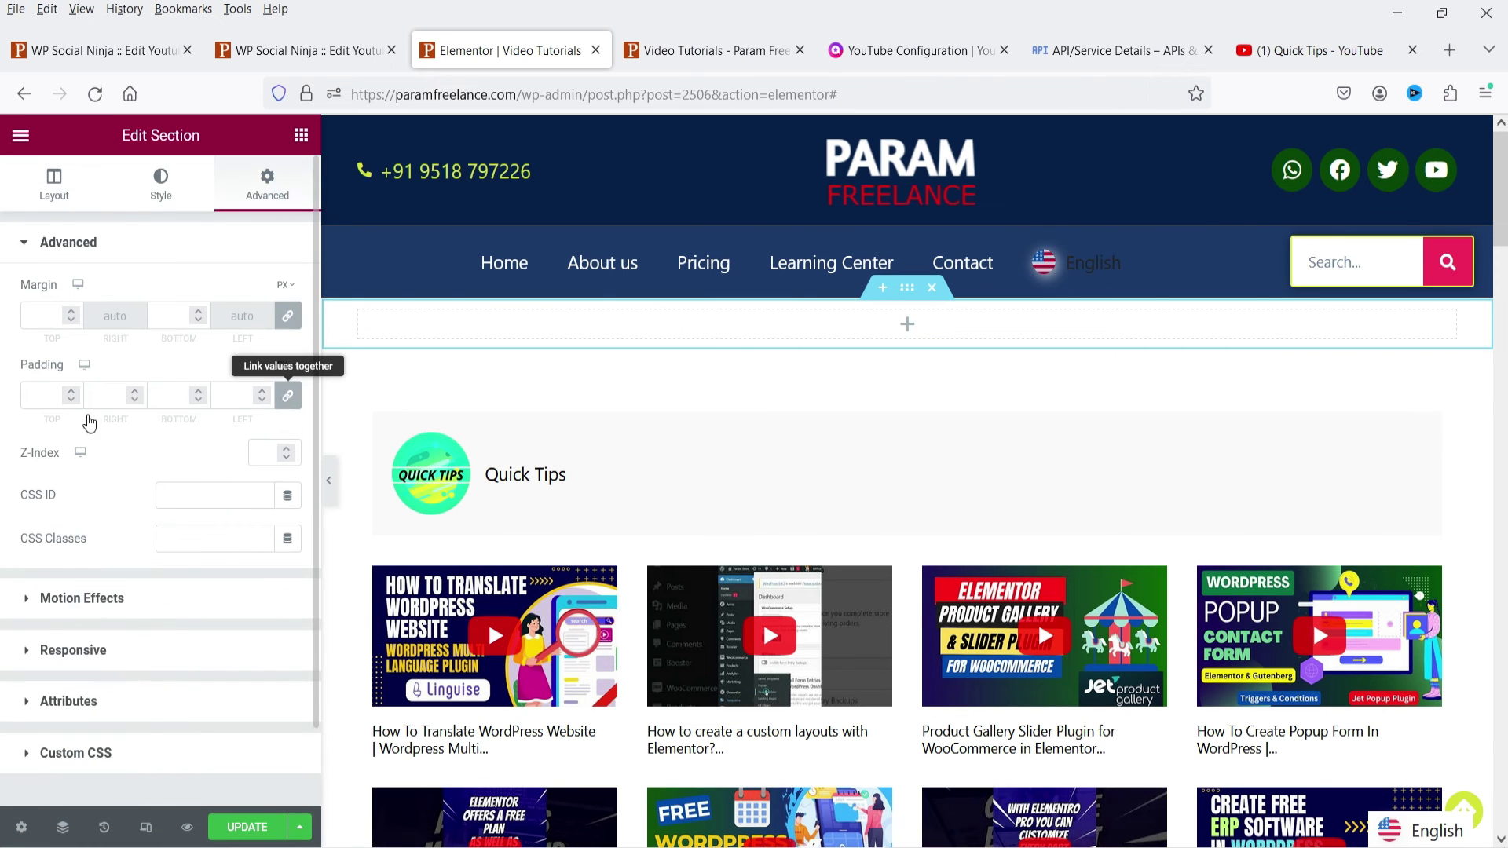
{"action": "left_click", "coordinate": [39, 395]}
{"action": "type", "text": "50"}
{"action": "key", "text": "Tab"}
{"action": "key", "text": "Tab"}
{"action": "type", "text": "50"}
{"action": "left_click", "coordinate": [875, 395]}
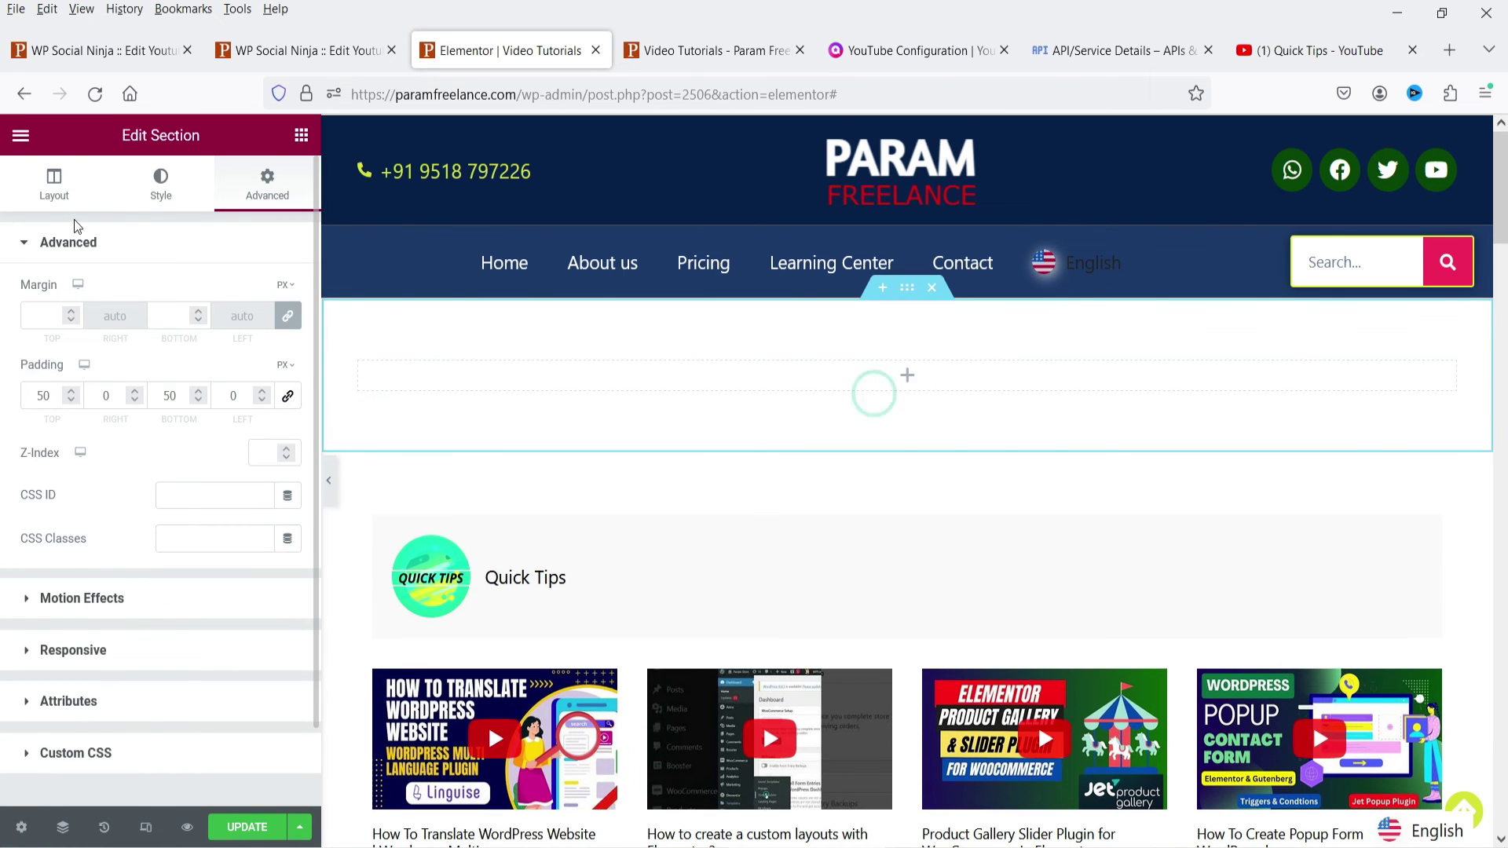
- Add a Shortcode widget to the new section with [wp_social_ninja id="2513" platform="youtube"] and check the rendered carousel
{"action": "left_click", "coordinate": [907, 376]}
{"action": "type", "text": "short"}
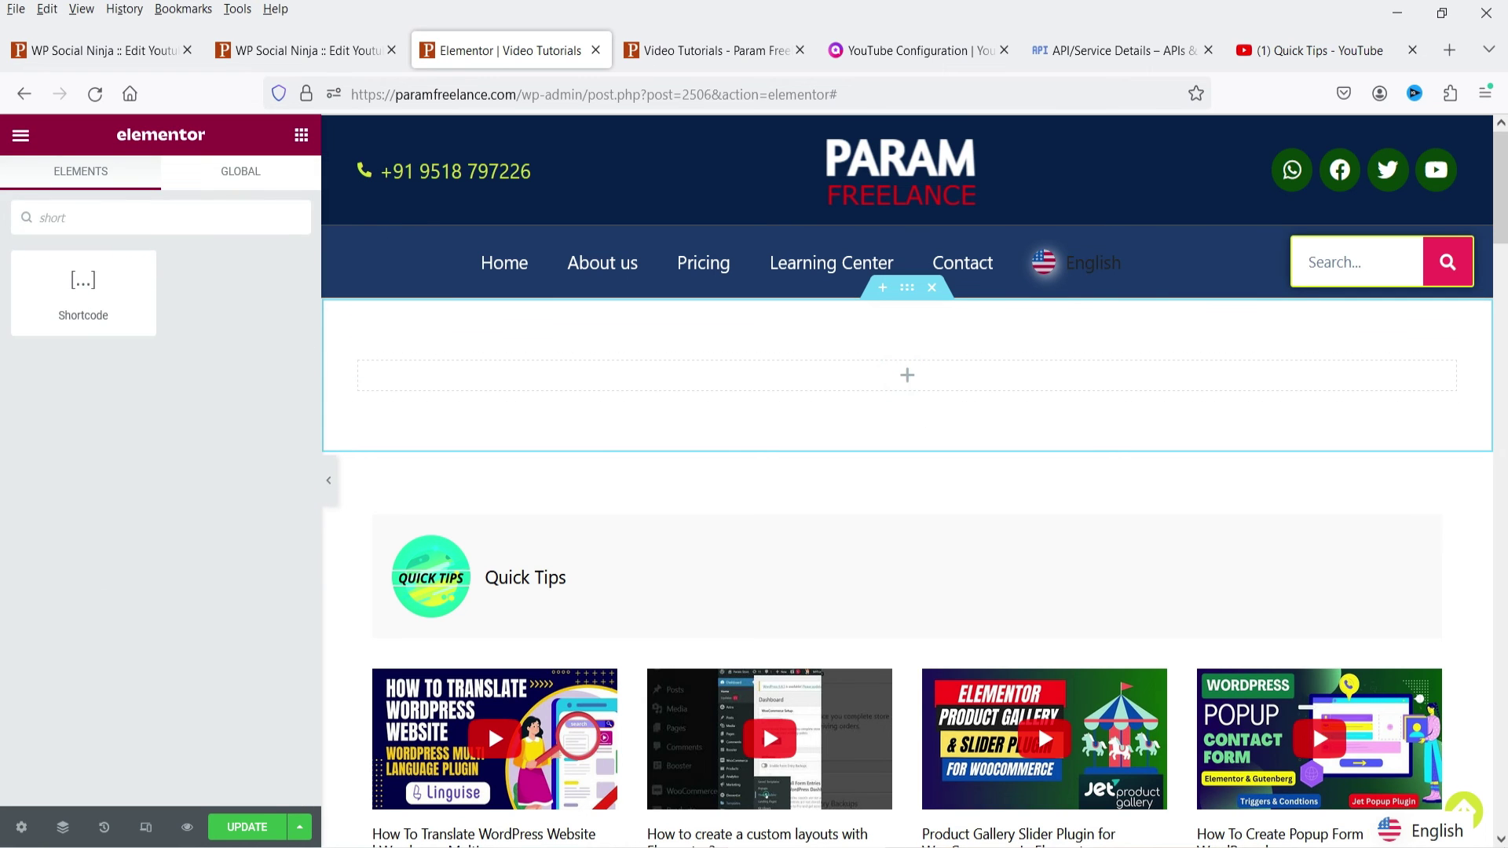
{"action": "left_click_drag", "start_coordinate": [83, 292], "coordinate": [668, 389]}
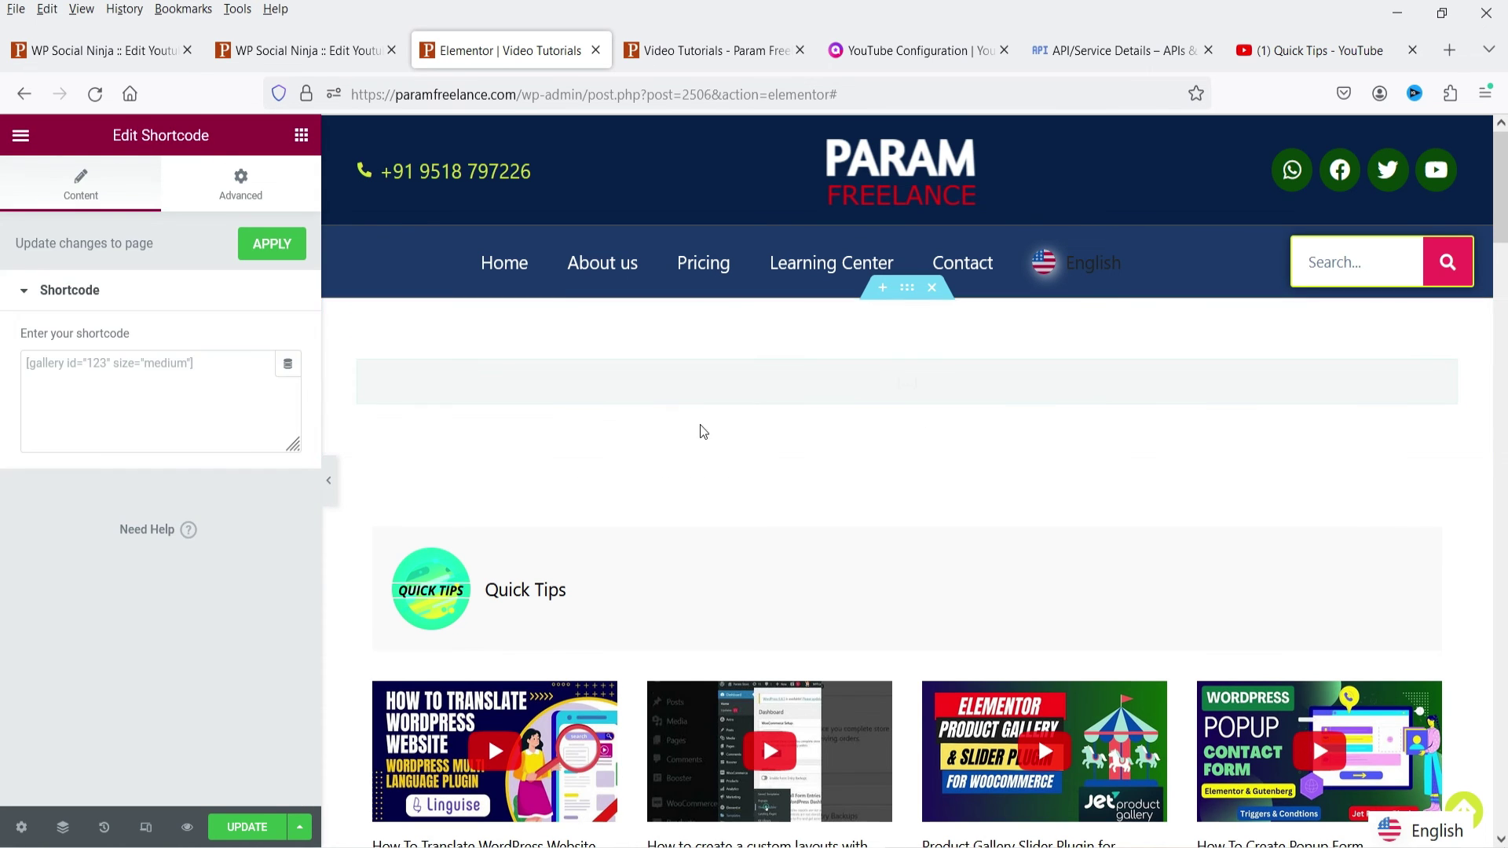
{"action": "left_click", "coordinate": [165, 379]}
{"action": "key", "text": "ctrl+v"}
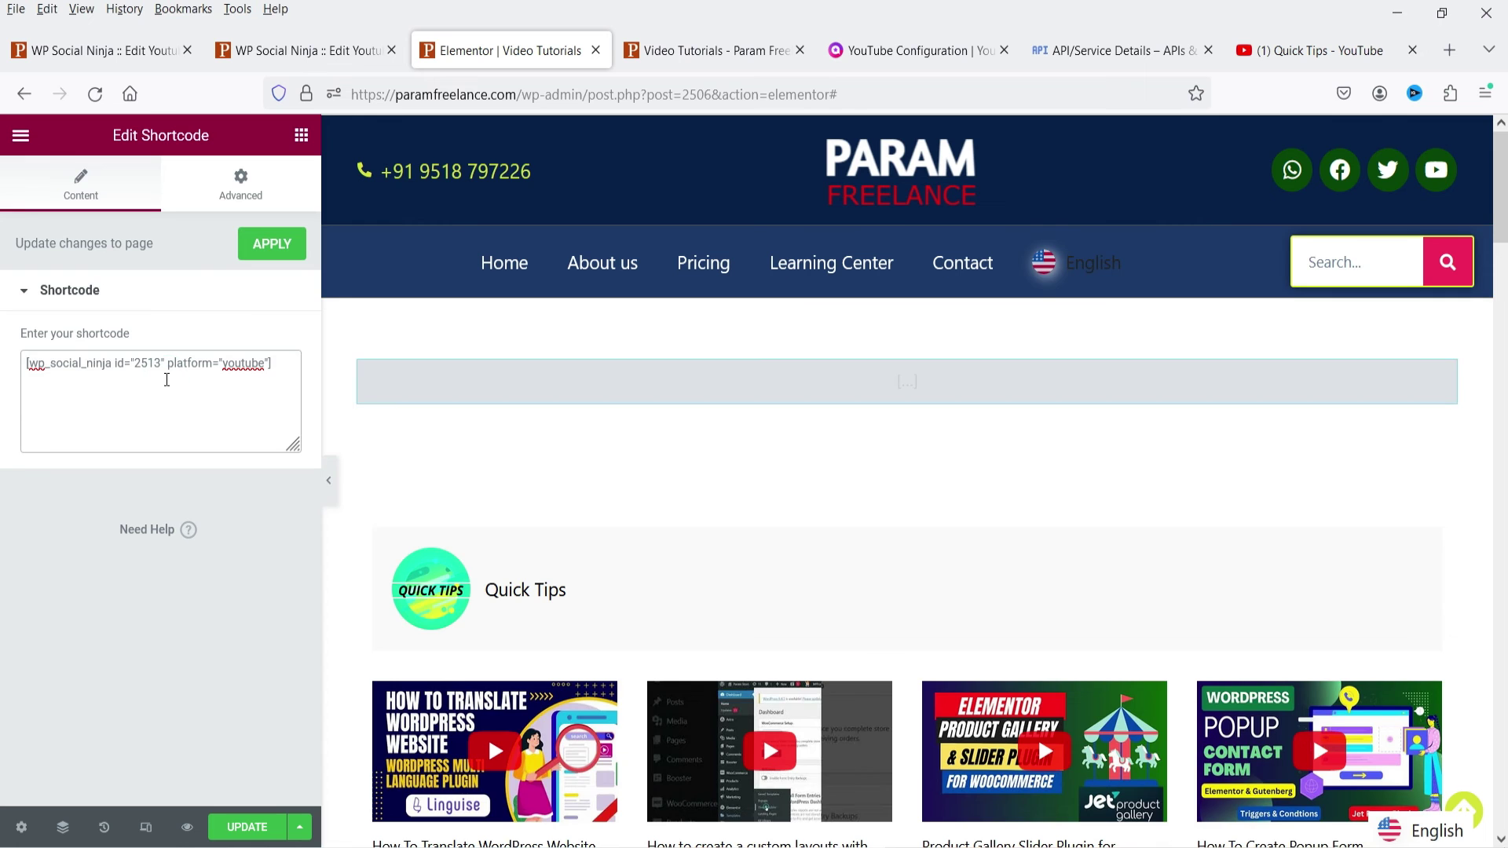
{"action": "scroll", "coordinate": [1080, 393], "scroll_direction": "down", "scroll_amount": 6}
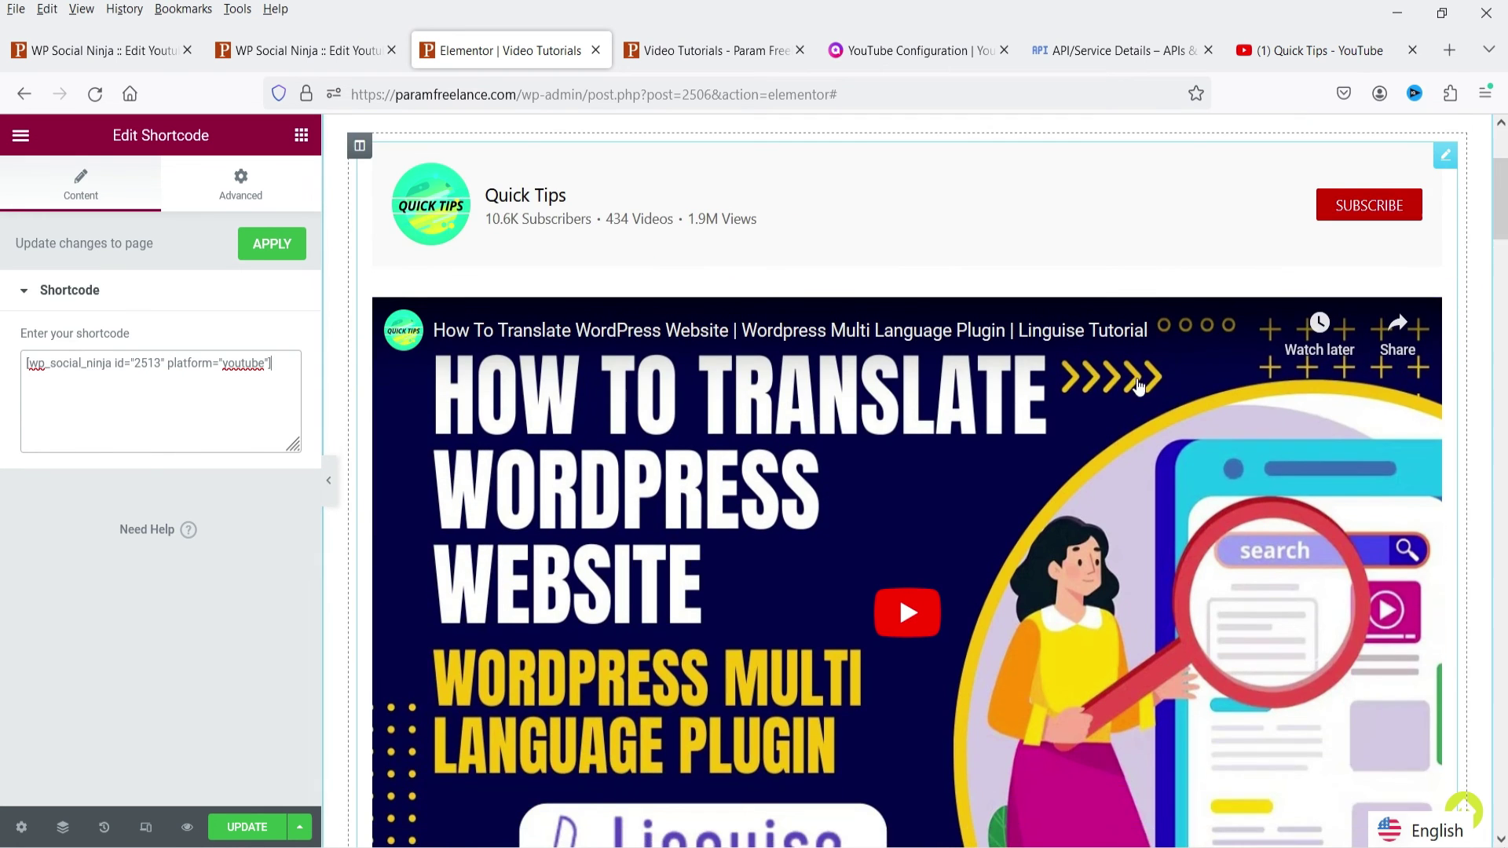
{"action": "scroll", "coordinate": [1080, 392], "scroll_direction": "down", "scroll_amount": 6}
{"action": "scroll", "coordinate": [900, 488], "scroll_direction": "up", "scroll_amount": 12}
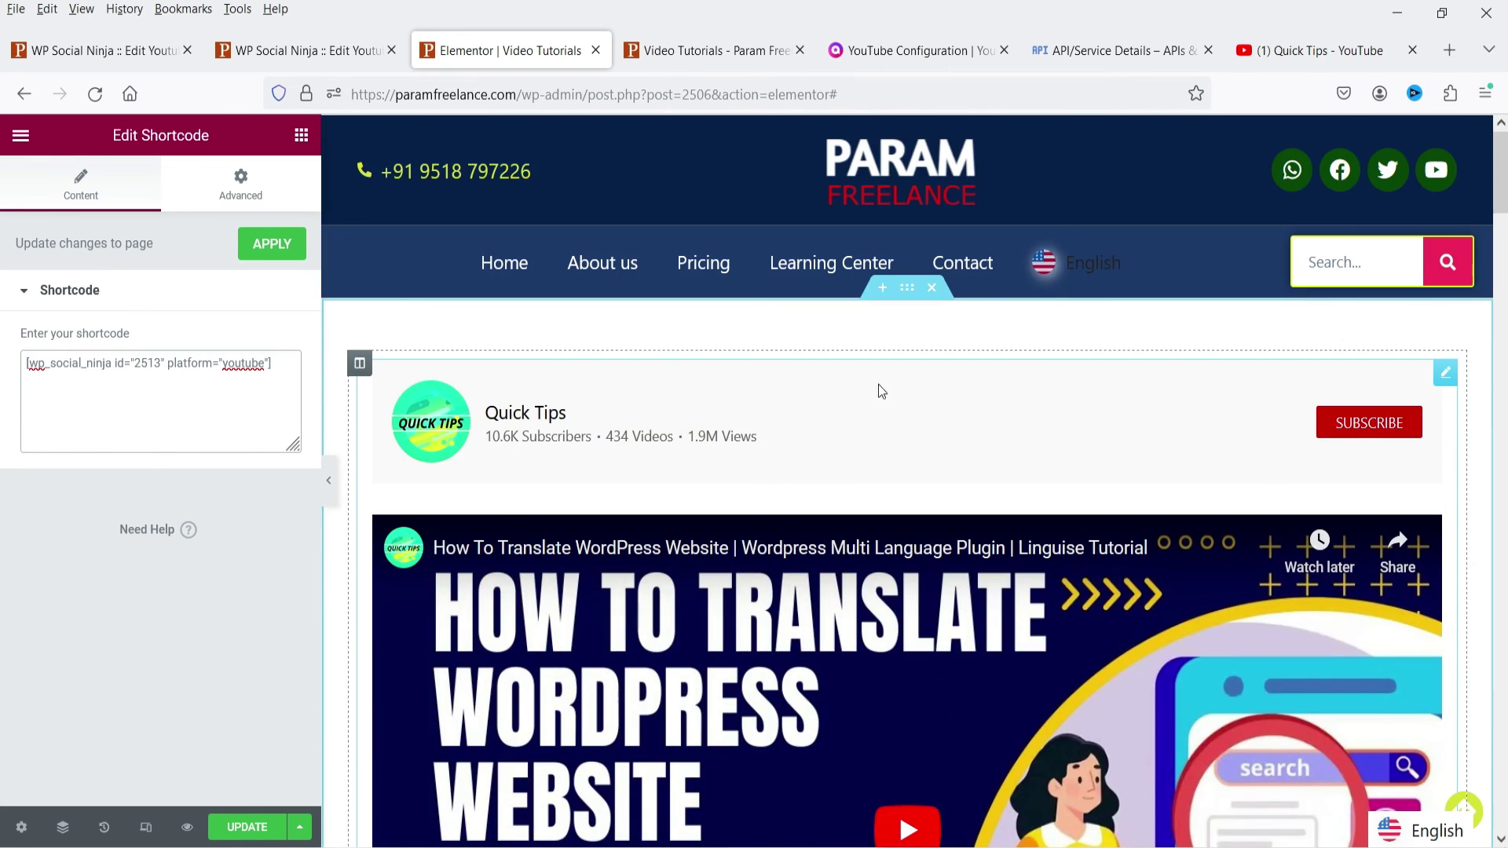
- Update the page, reload the live Video Tutorials page and look over the carousel feed
{"action": "left_click", "coordinate": [247, 827]}
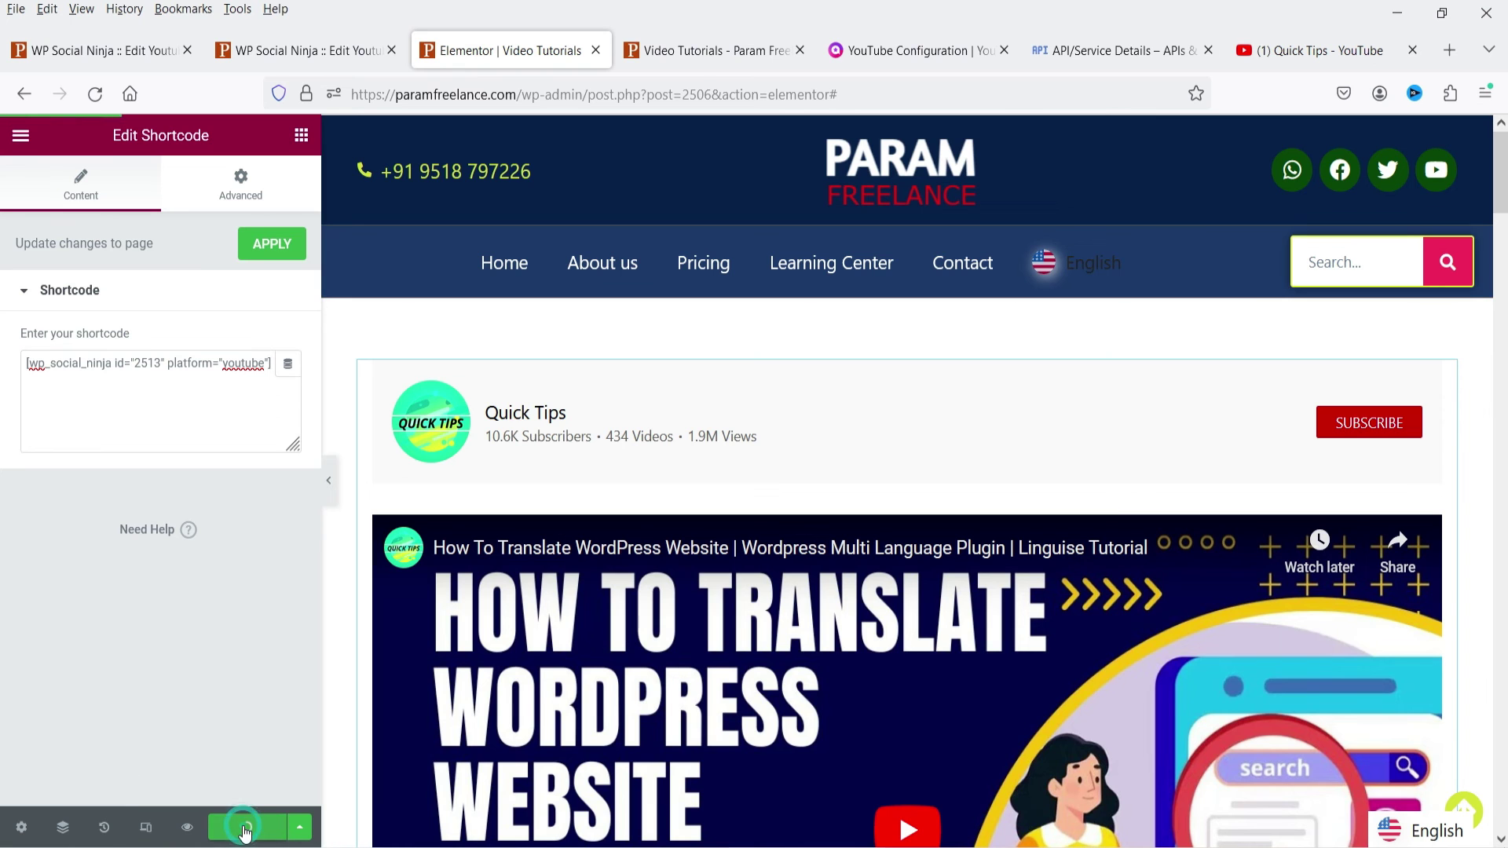
{"action": "left_click", "coordinate": [694, 51]}
{"action": "key", "text": "F5"}
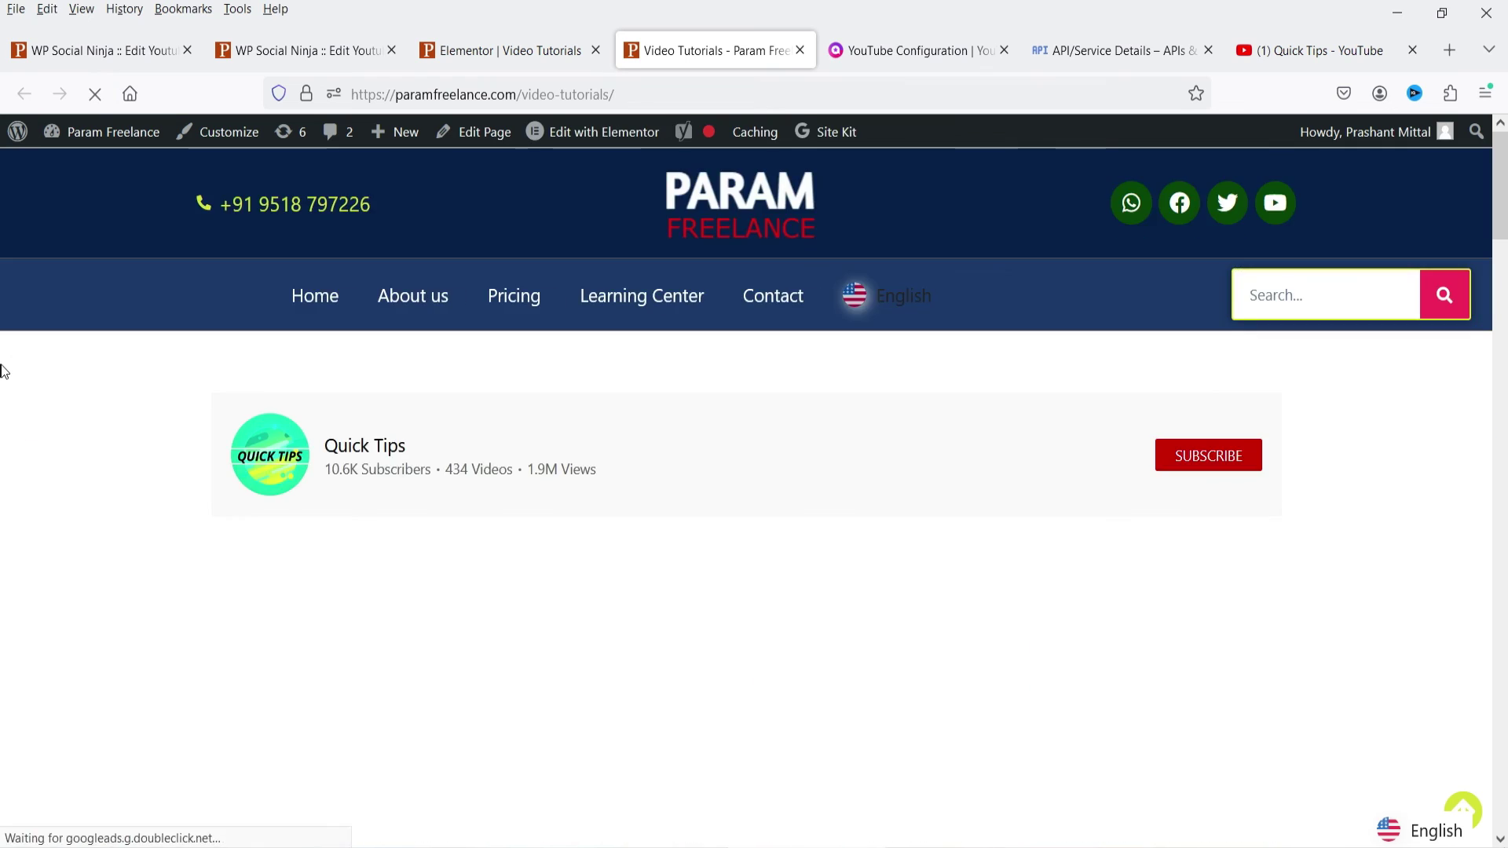
{"action": "scroll", "coordinate": [1013, 514], "scroll_direction": "down", "scroll_amount": 8}
{"action": "scroll", "coordinate": [1010, 503], "scroll_direction": "up", "scroll_amount": 12}
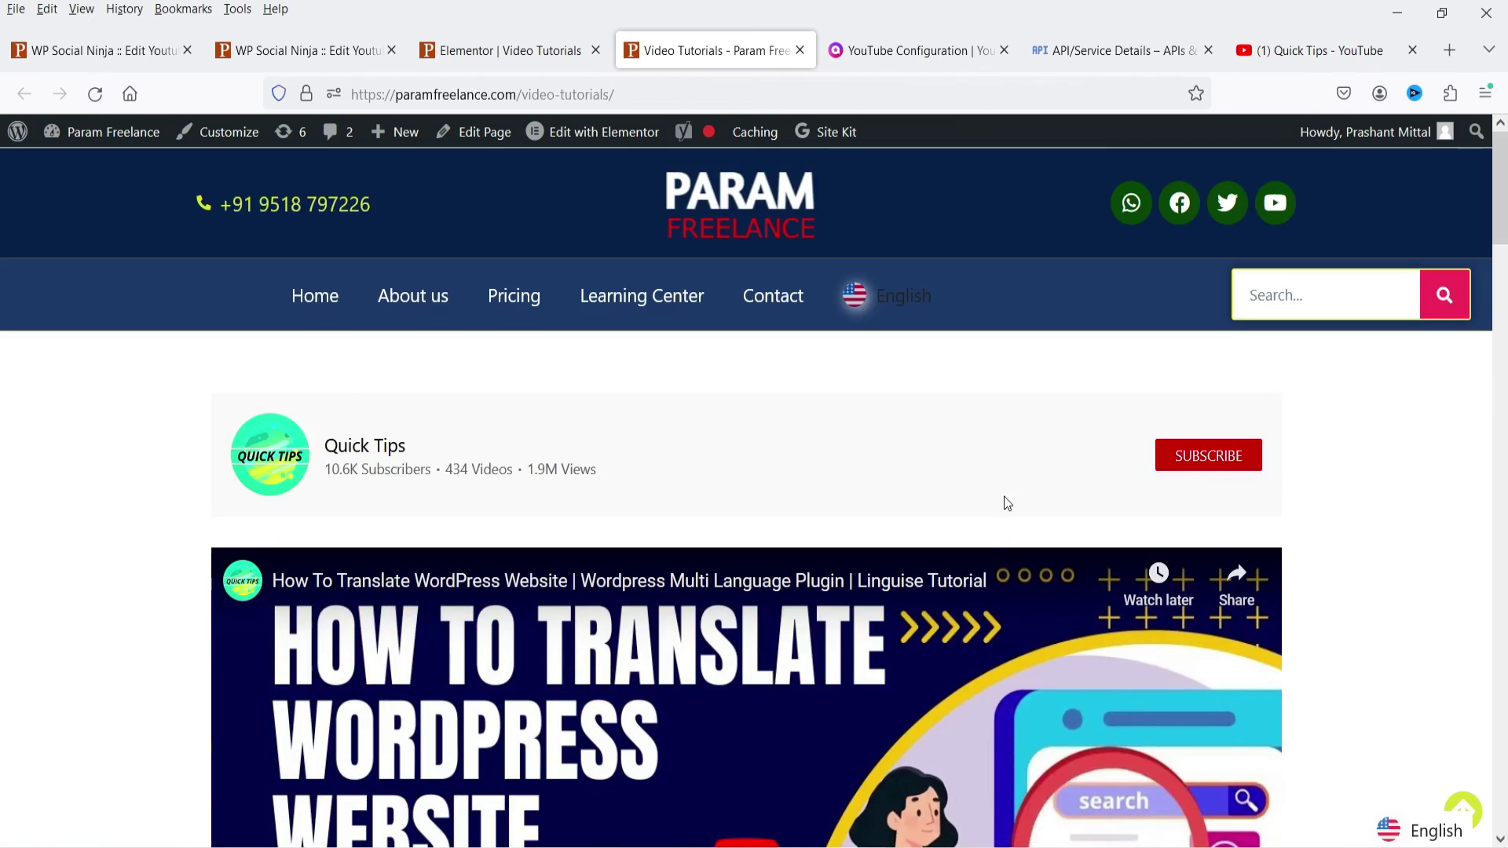
{"action": "scroll", "coordinate": [1006, 487], "scroll_direction": "down", "scroll_amount": 6}
{"action": "scroll", "coordinate": [1006, 487], "scroll_direction": "up", "scroll_amount": 5}
{"action": "scroll", "coordinate": [780, 464], "scroll_direction": "down", "scroll_amount": 5}
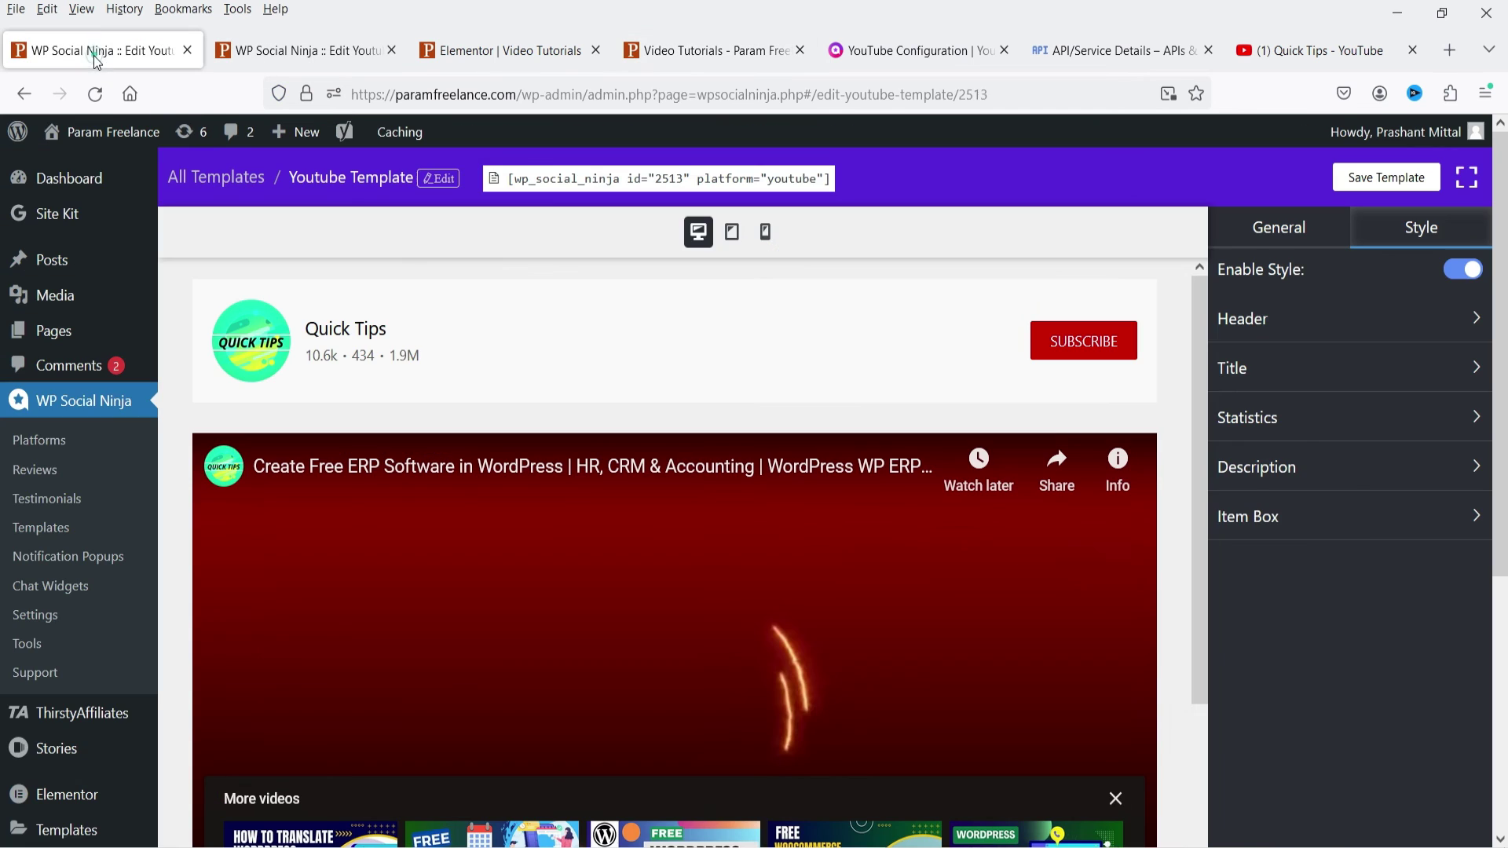
- Turn off the header display in the carousel template's general settings and save the template
{"action": "left_click", "coordinate": [94, 52]}
{"action": "left_click", "coordinate": [1275, 235]}
{"action": "scroll", "coordinate": [1280, 259], "scroll_direction": "down", "scroll_amount": 3}
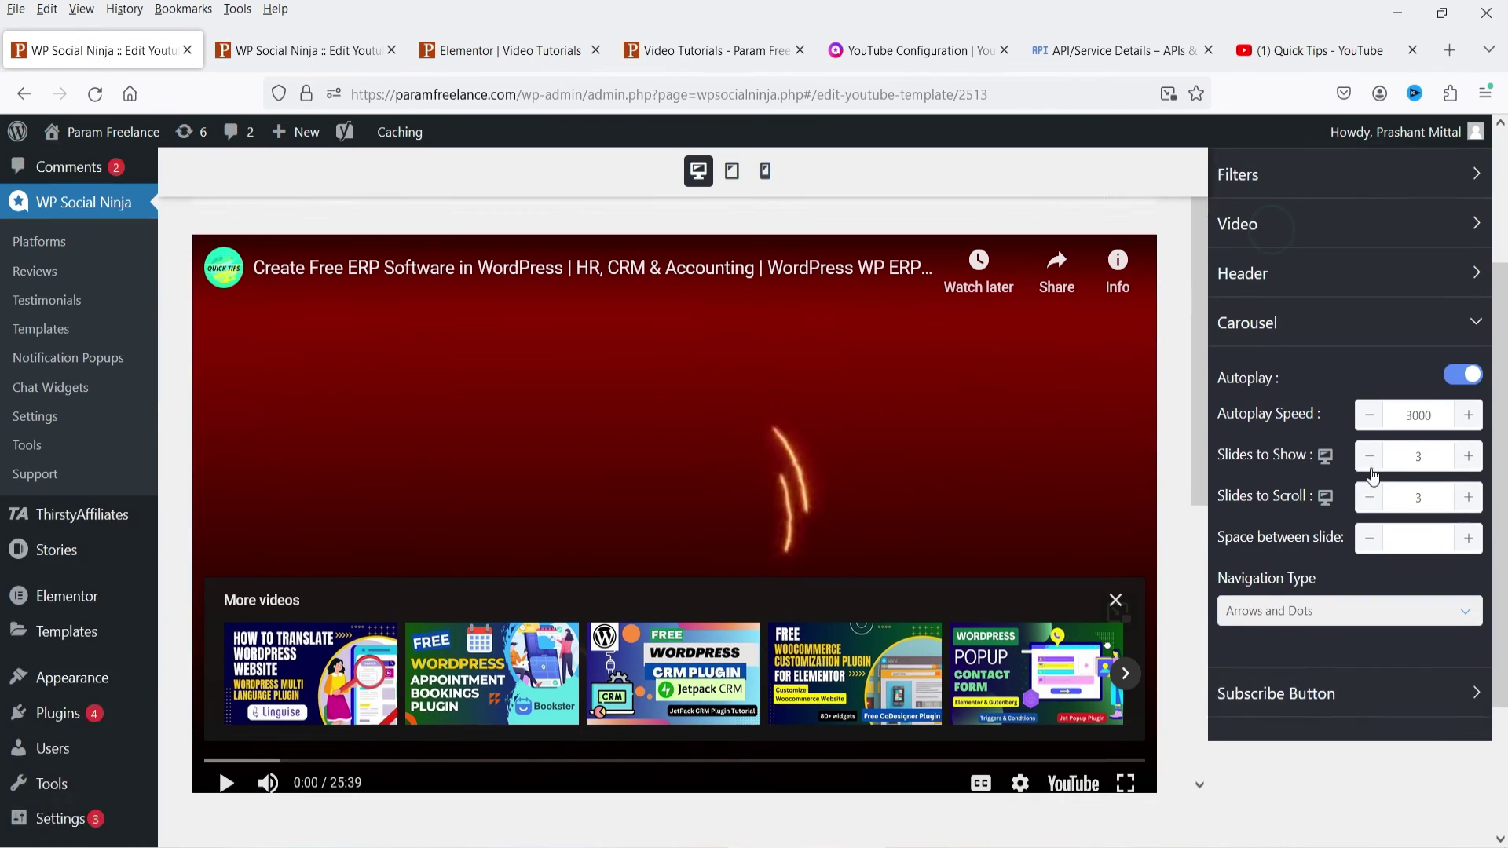
{"action": "left_click", "coordinate": [1282, 256]}
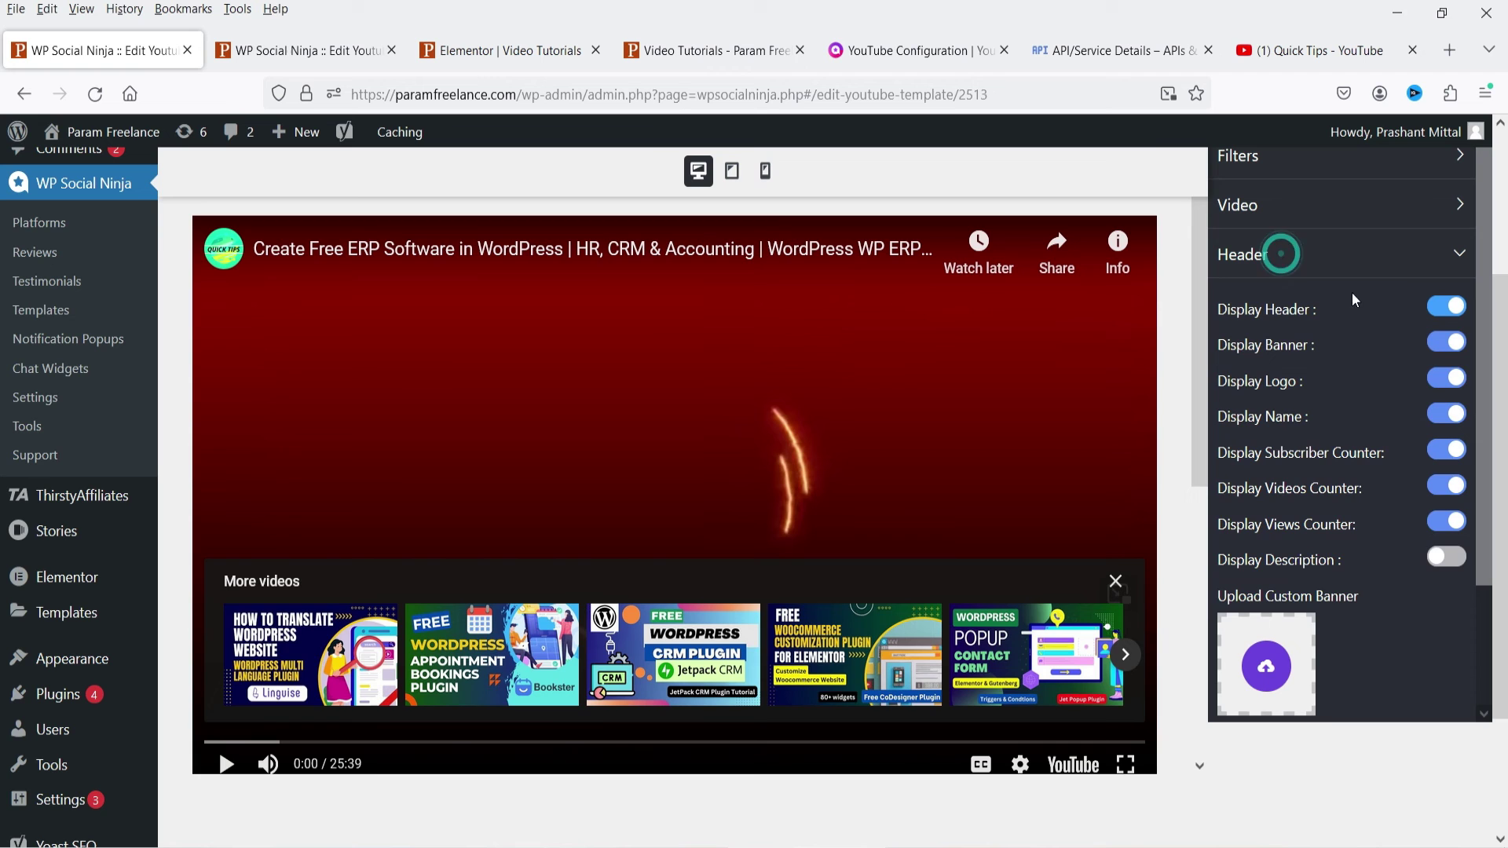
{"action": "left_click", "coordinate": [1446, 308]}
{"action": "scroll", "coordinate": [1417, 517], "scroll_direction": "up", "scroll_amount": 3}
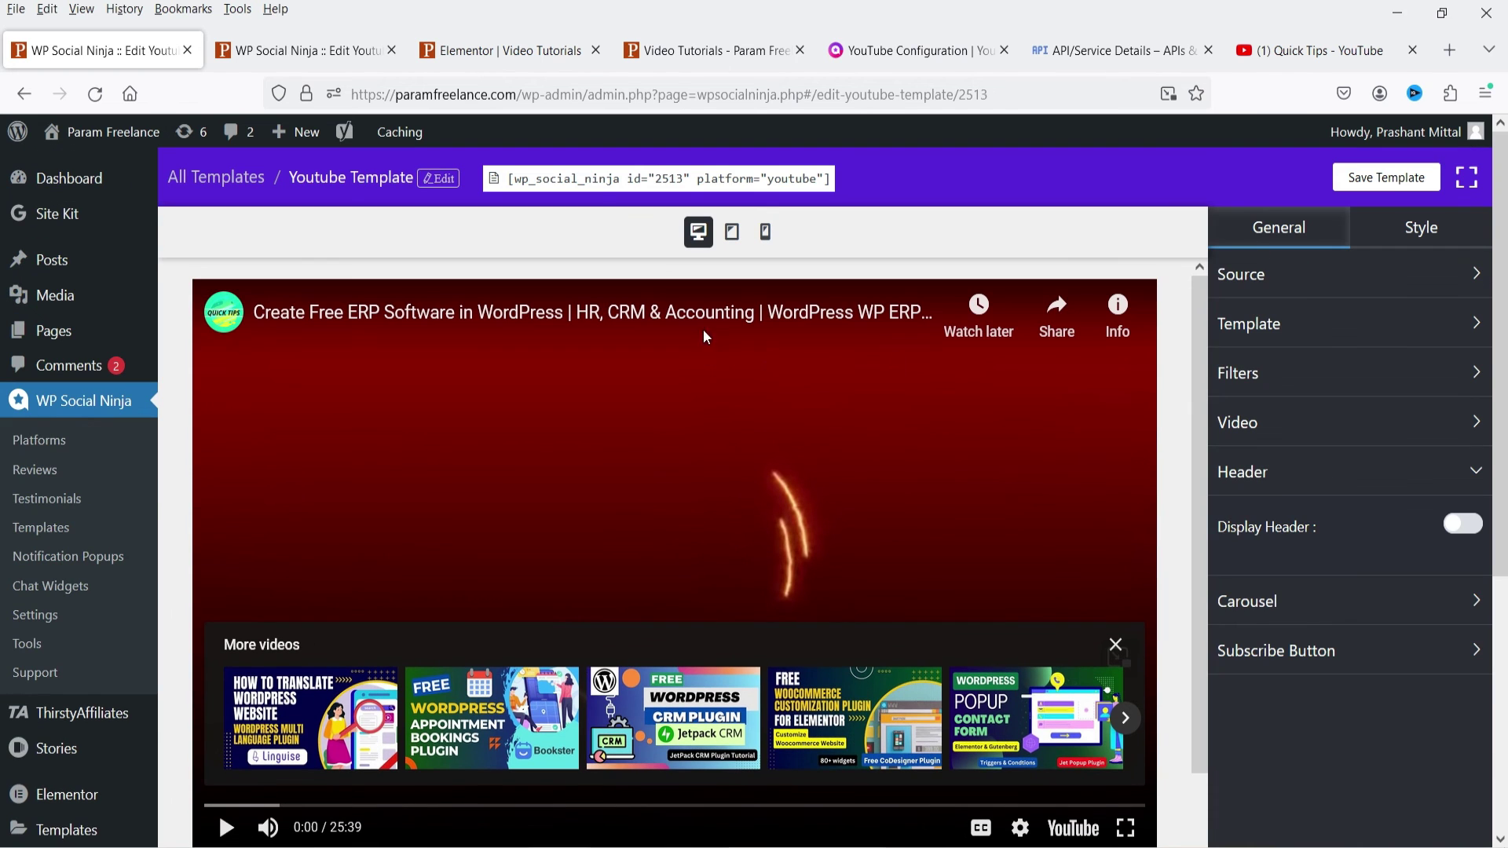
{"action": "left_click", "coordinate": [1337, 285]}
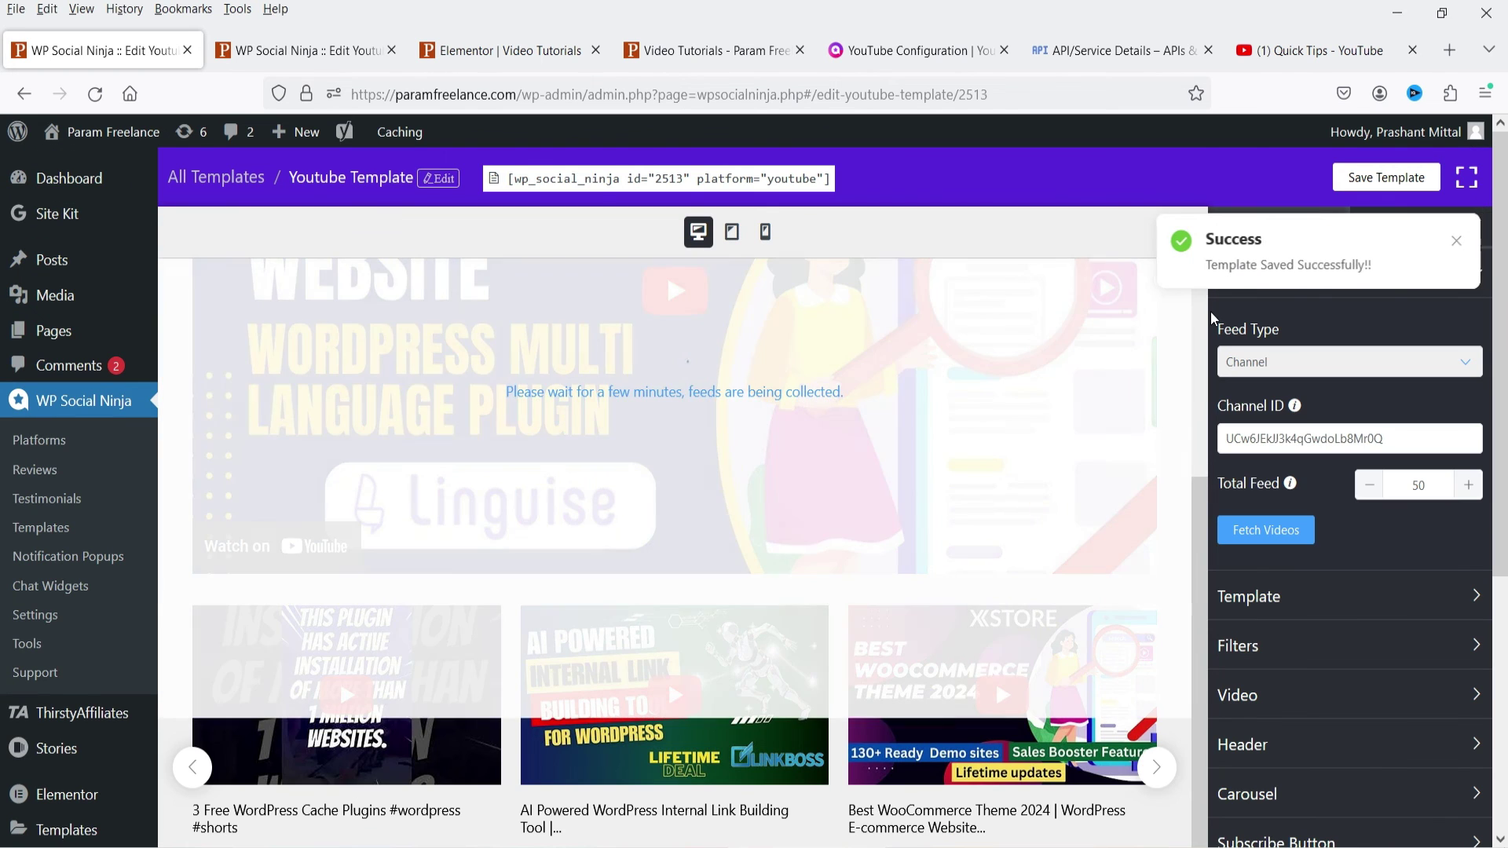
- Reload the live Video Tutorials page, advance through the carousel slides and examine the video grid below
{"action": "left_click", "coordinate": [681, 50]}
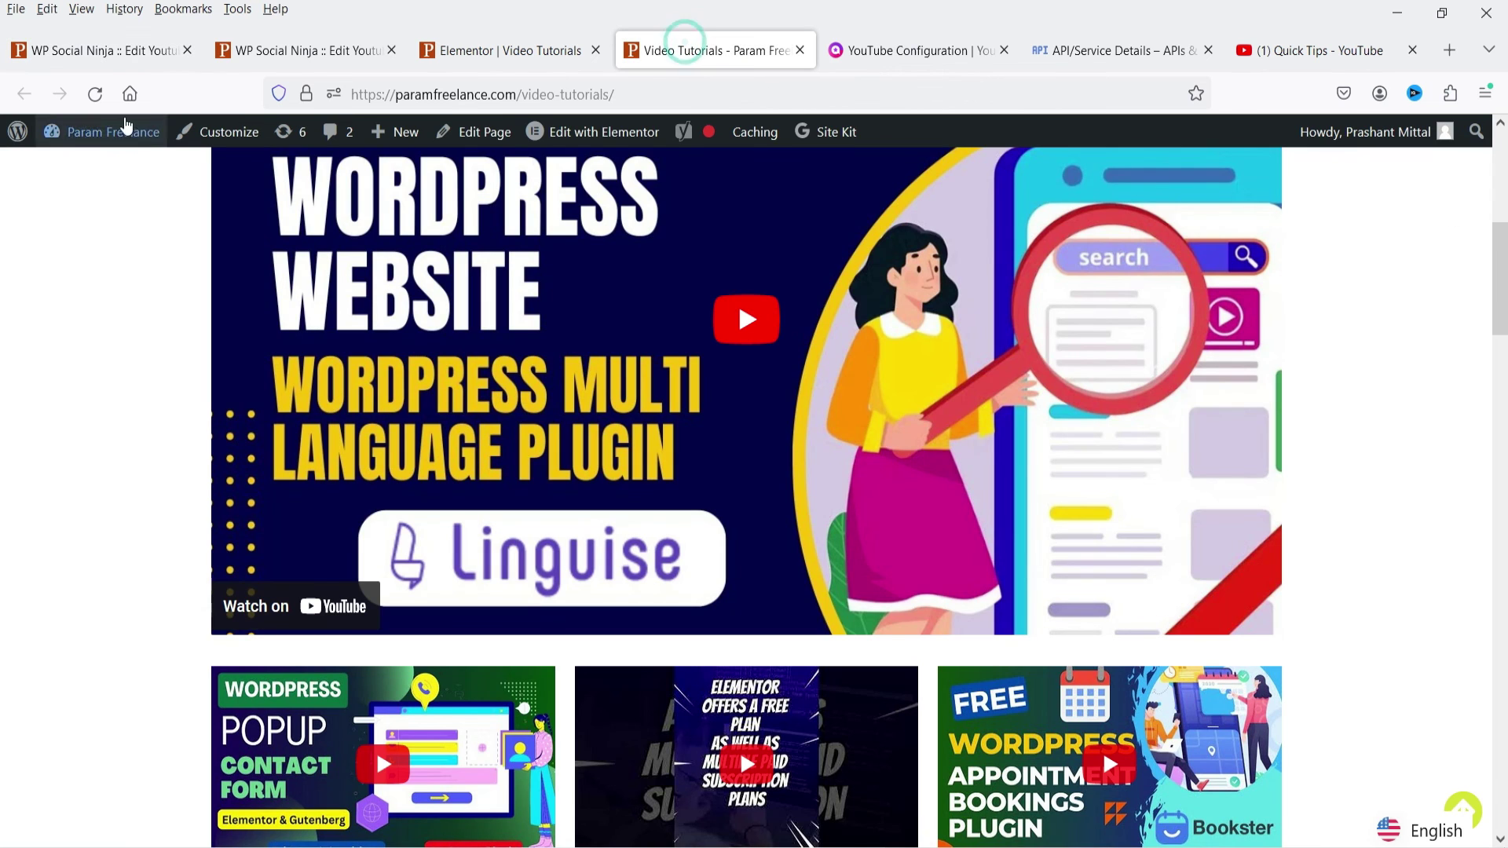
{"action": "left_click", "coordinate": [95, 93]}
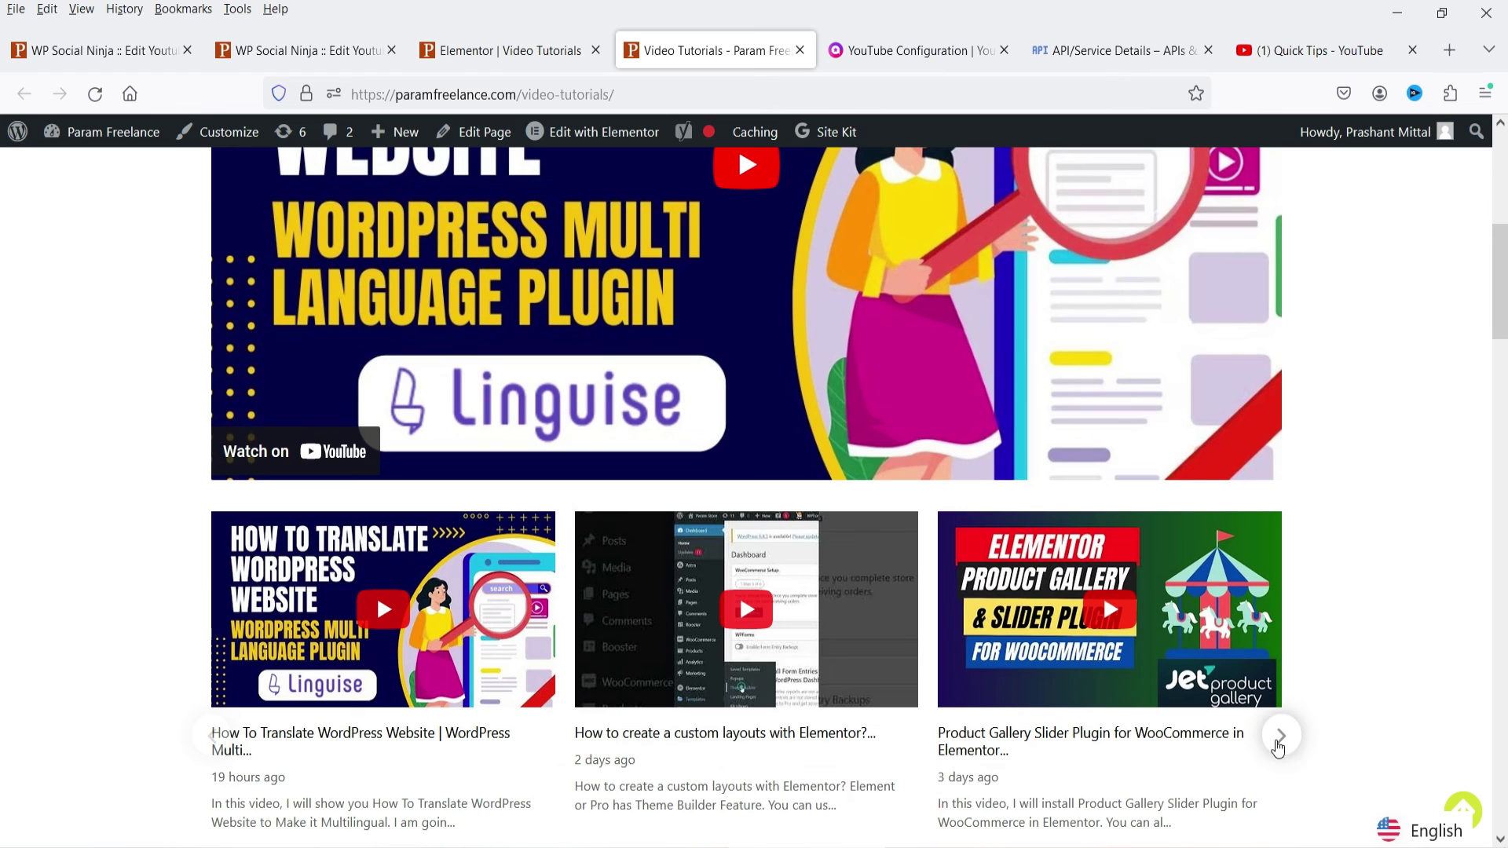
{"action": "left_click", "coordinate": [1281, 736]}
{"action": "left_click", "coordinate": [1281, 736]}
{"action": "left_click", "coordinate": [1279, 737]}
{"action": "left_click", "coordinate": [1279, 737]}
{"action": "left_click", "coordinate": [1279, 737]}
{"action": "left_click", "coordinate": [1279, 737]}
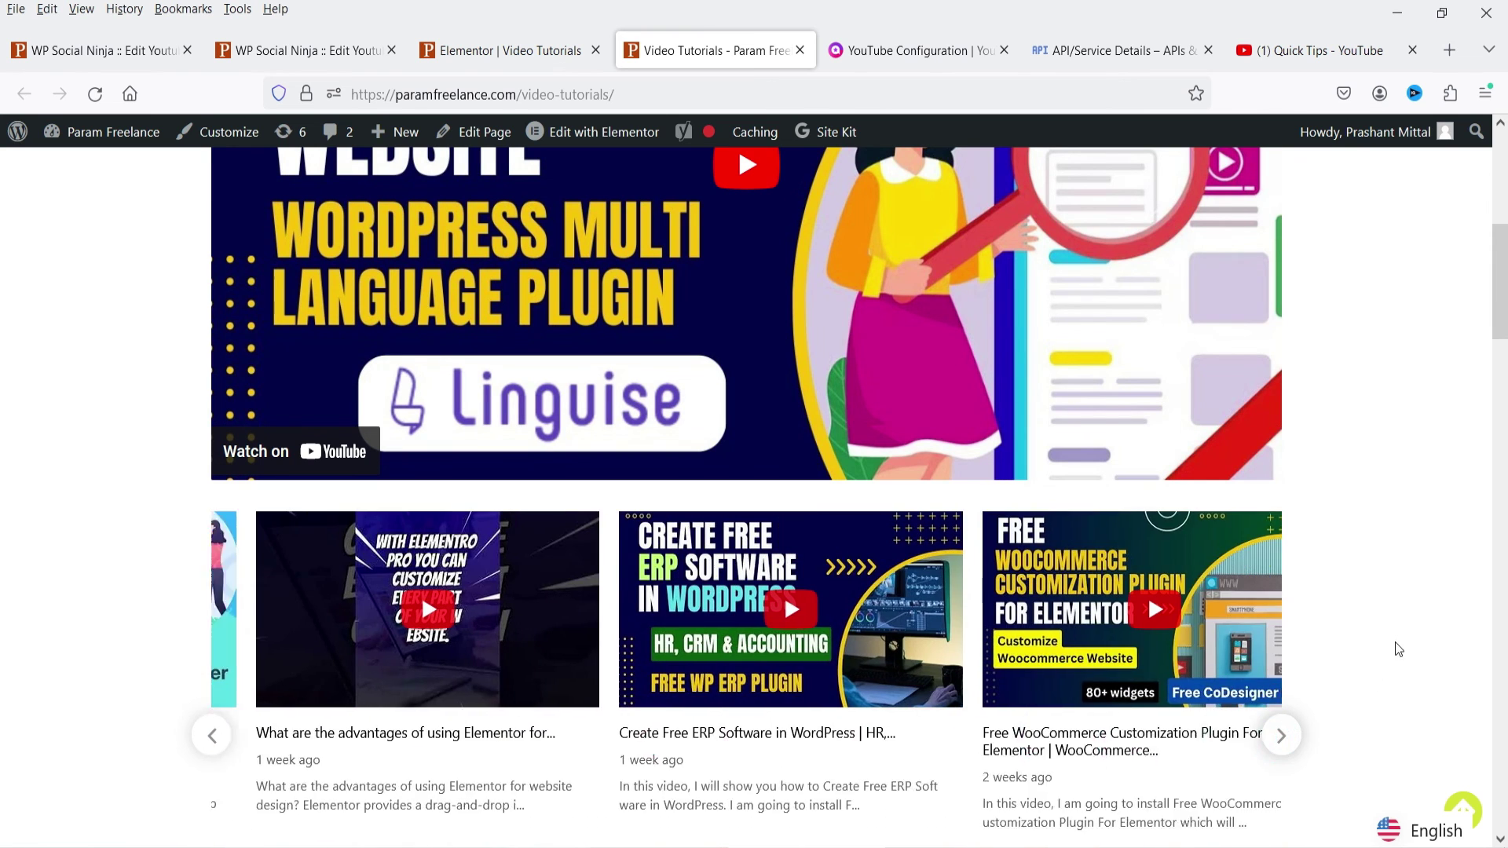
{"action": "scroll", "coordinate": [1397, 640], "scroll_direction": "down", "scroll_amount": 8}
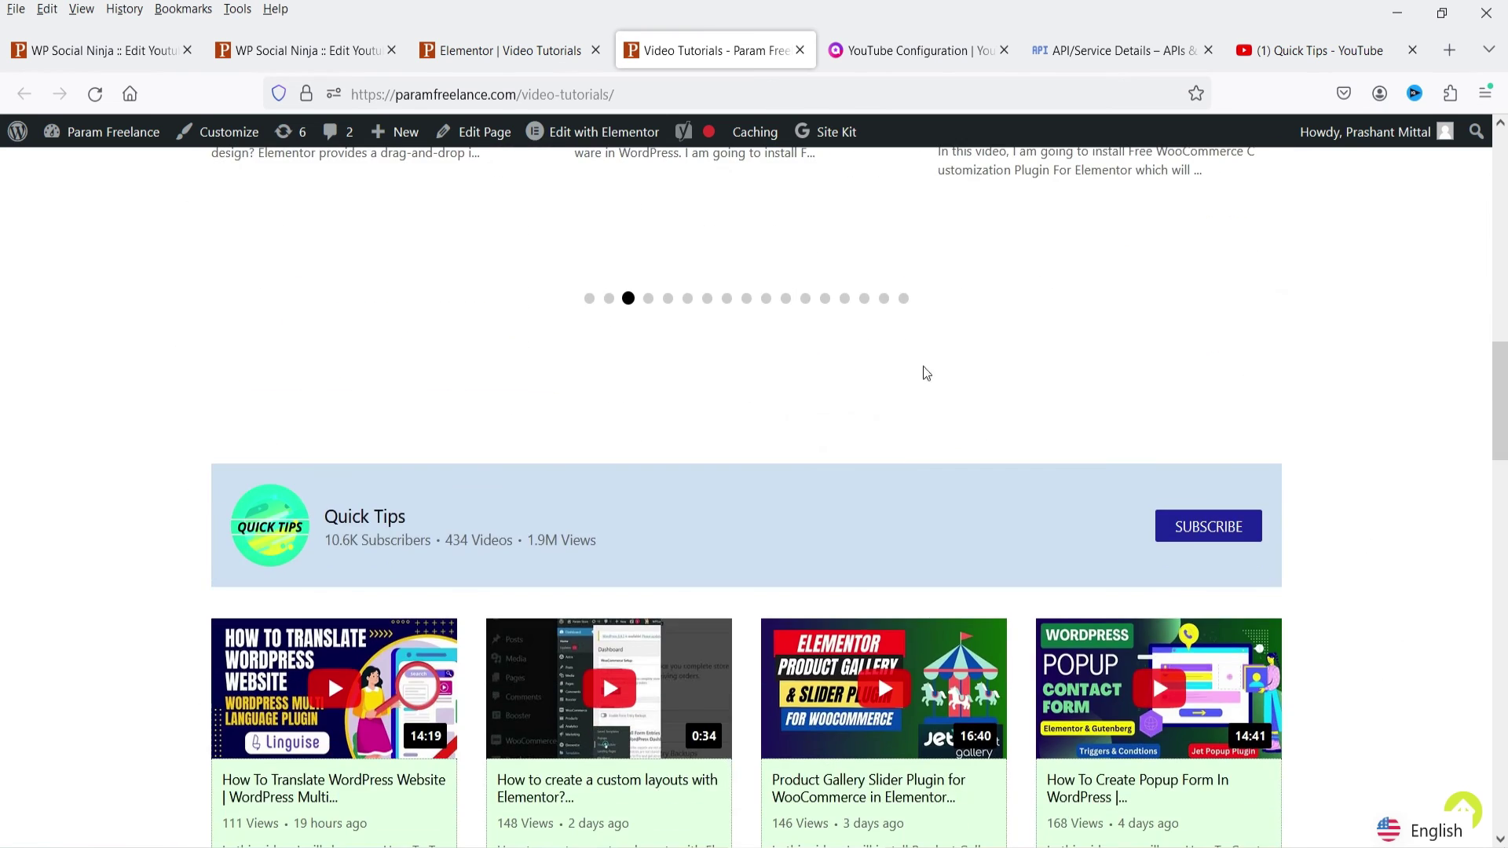
{"action": "scroll", "coordinate": [1407, 455], "scroll_direction": "down", "scroll_amount": 4}
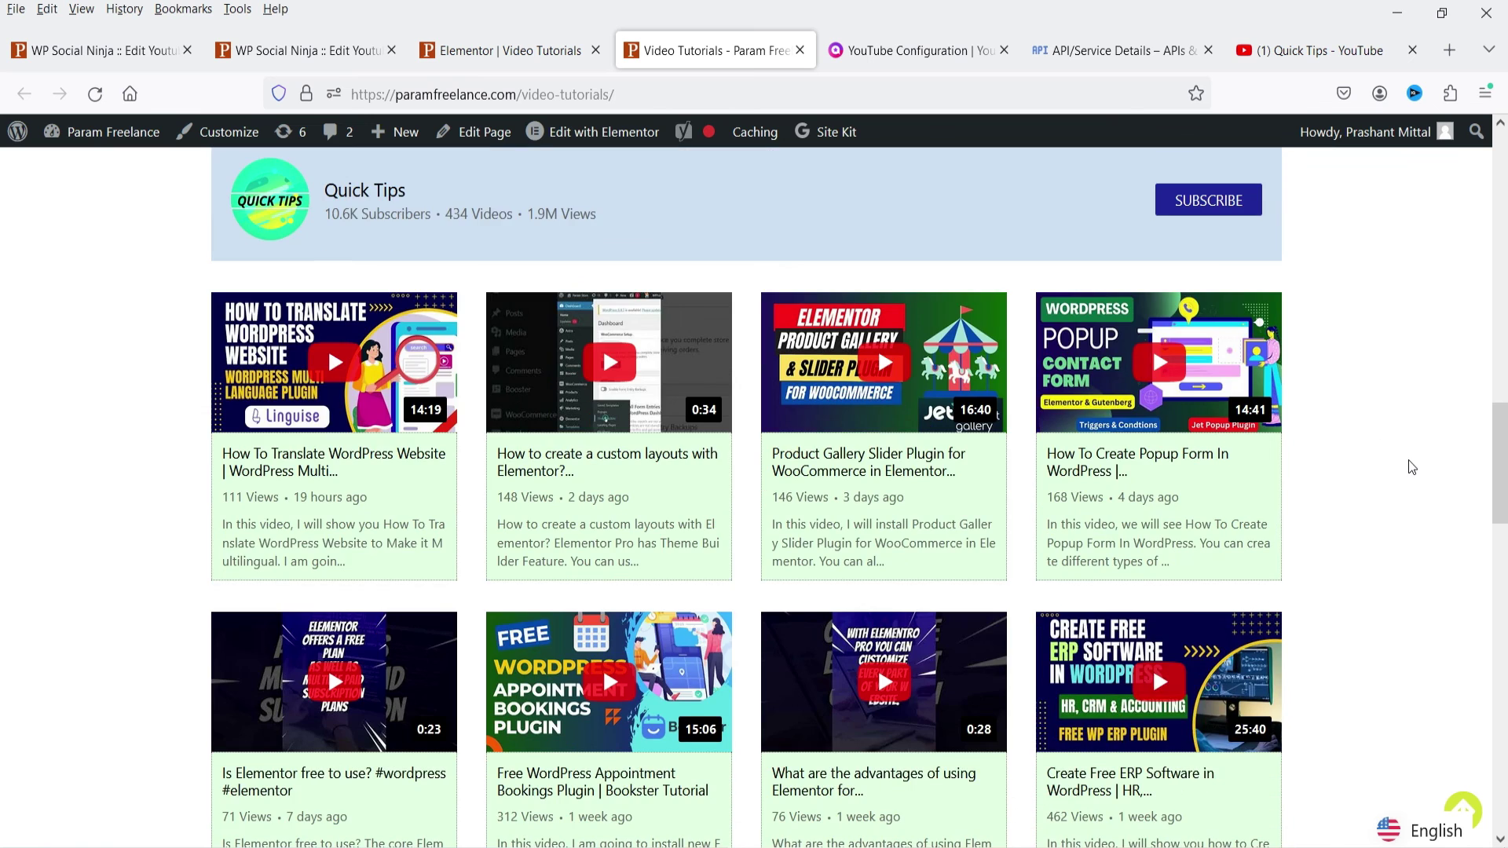
{"action": "key", "text": "Home"}
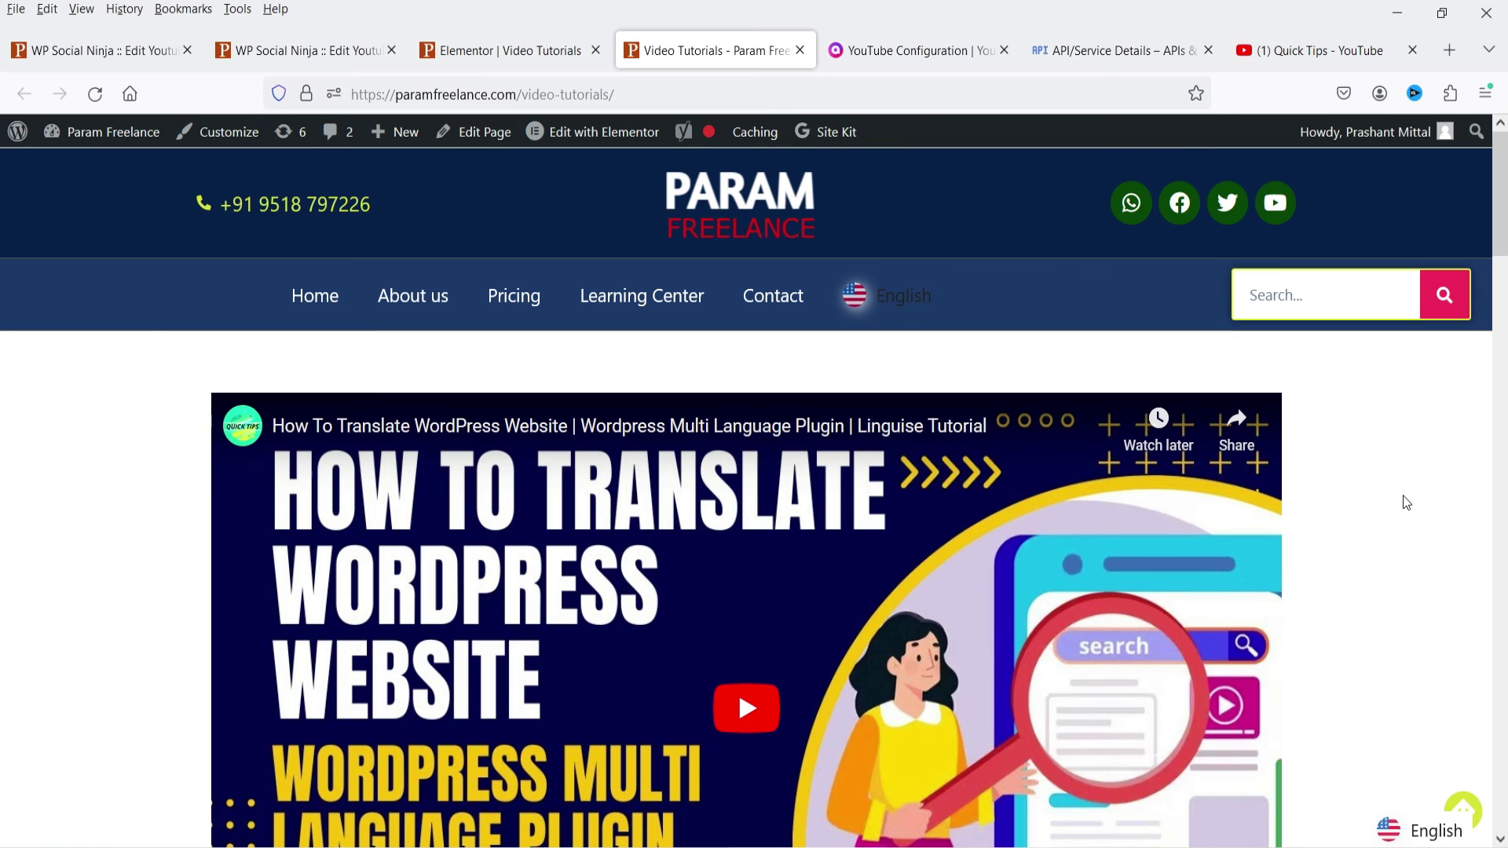
- Return to the editor of Youtube Template 1, the grid template
{"action": "left_click", "coordinate": [298, 50]}
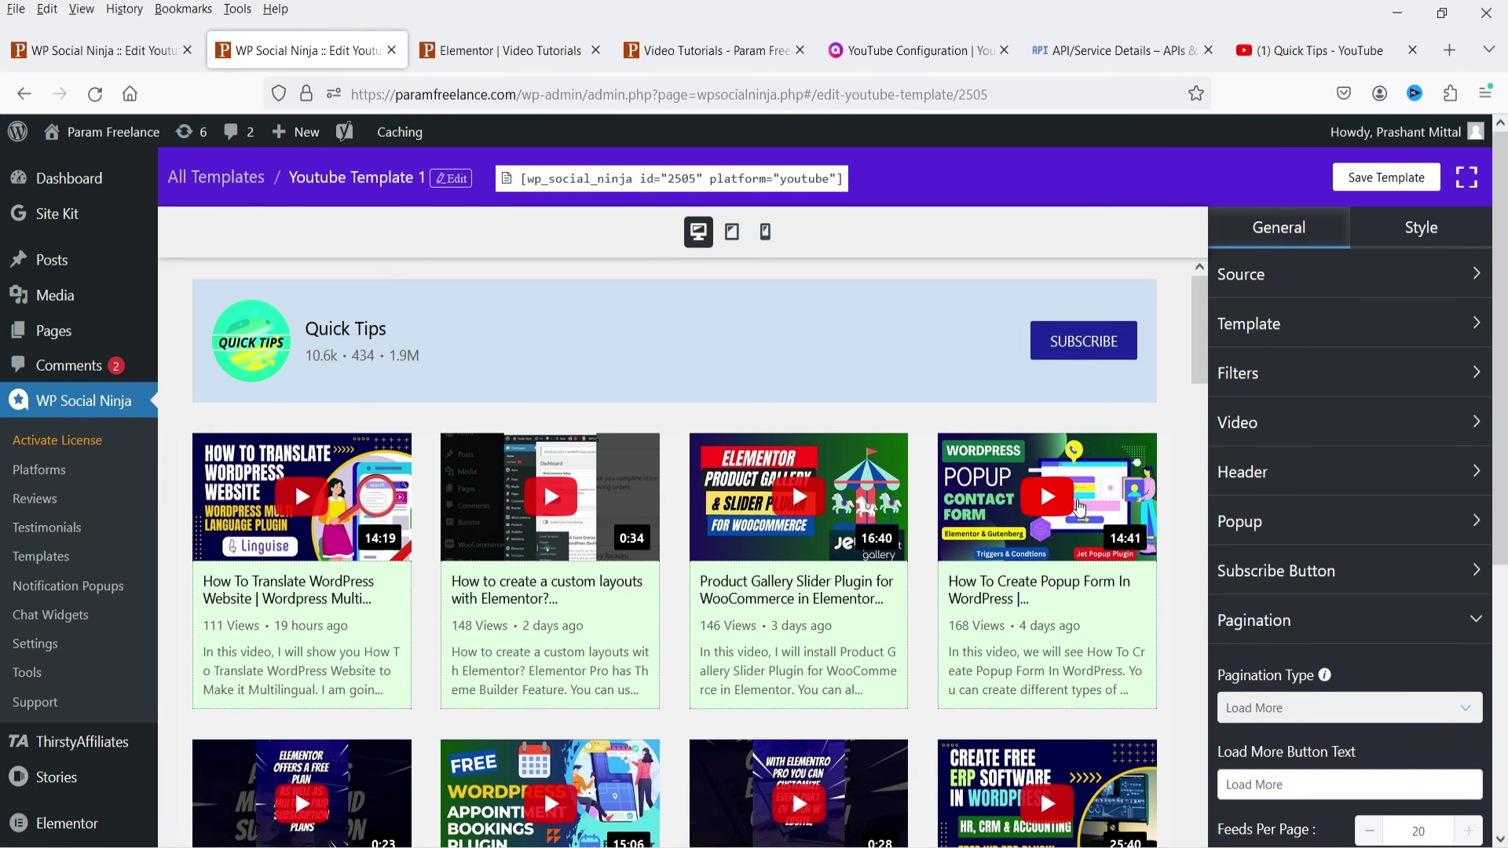